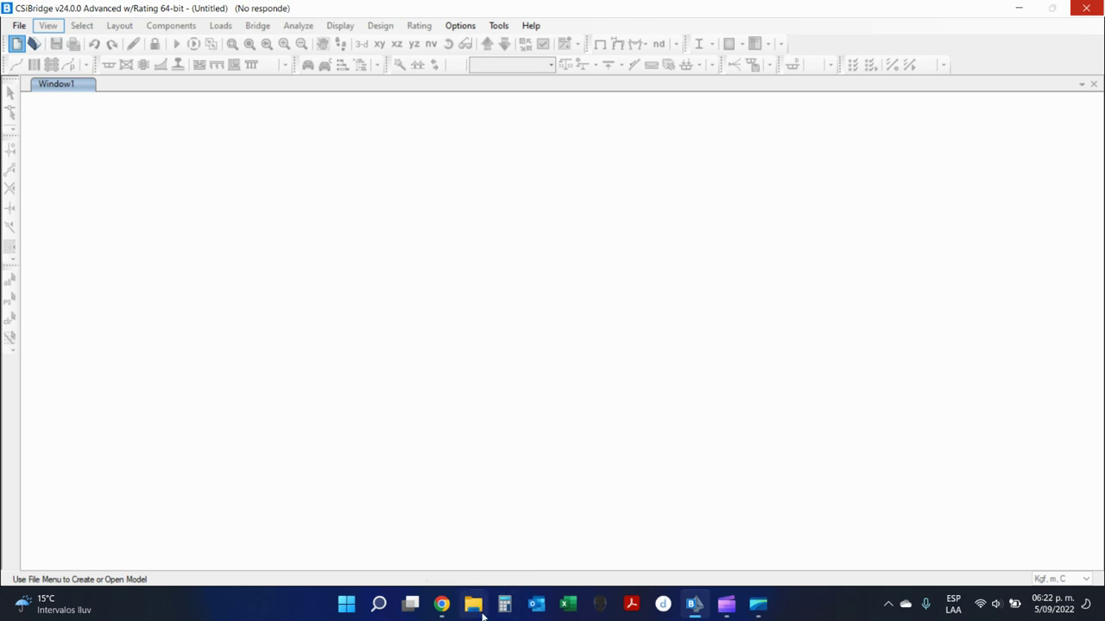
pyautogui.rightClick(482, 615)
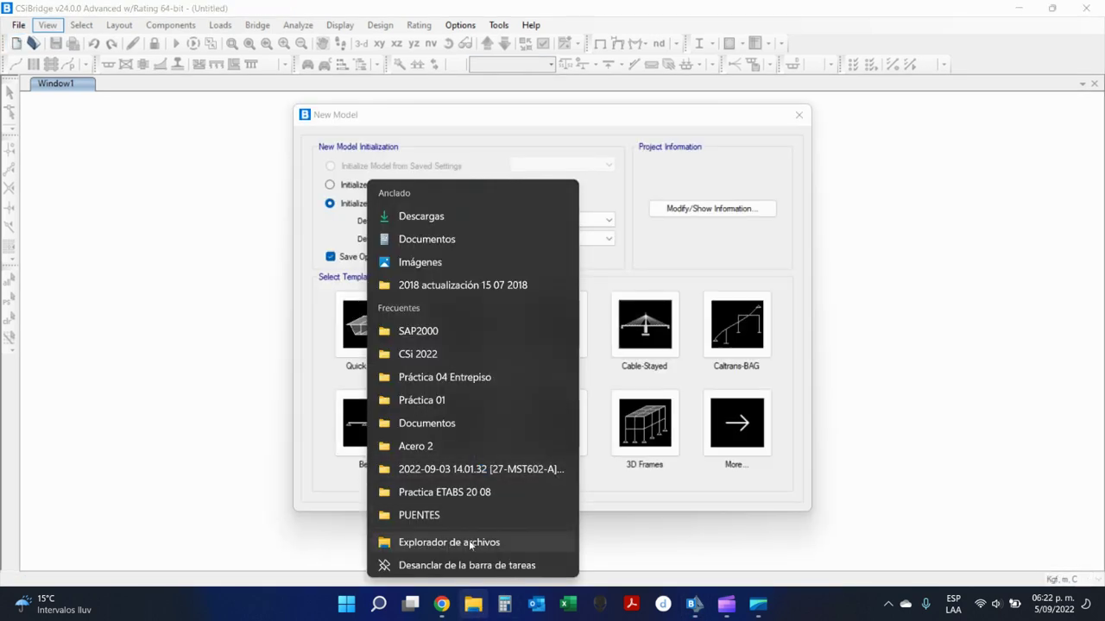
pyautogui.click(473, 494)
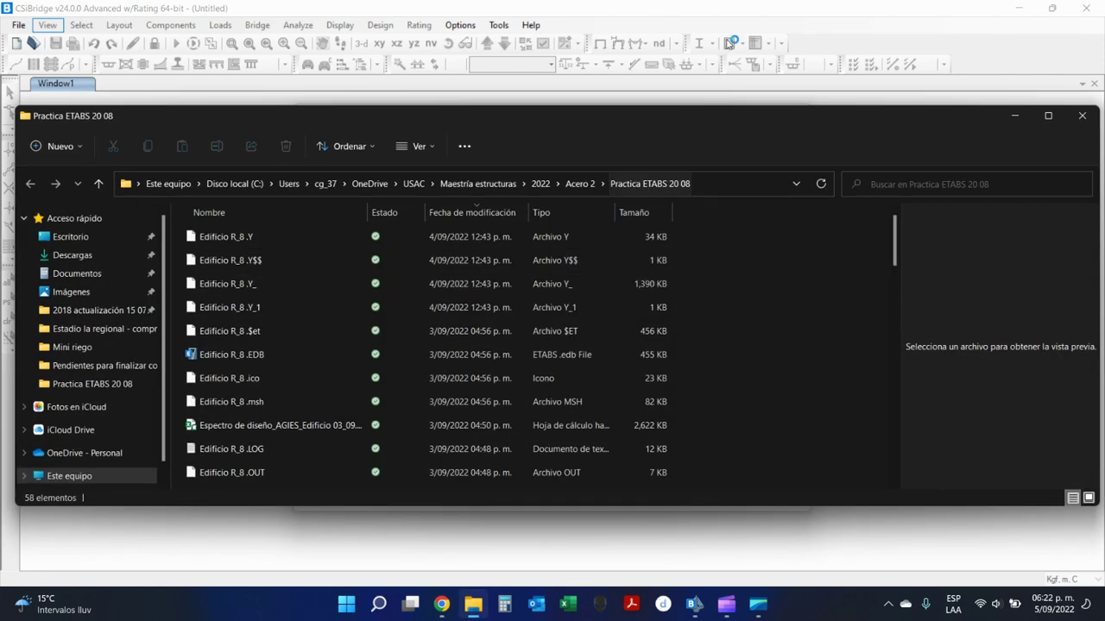
pyautogui.click(1014, 116)
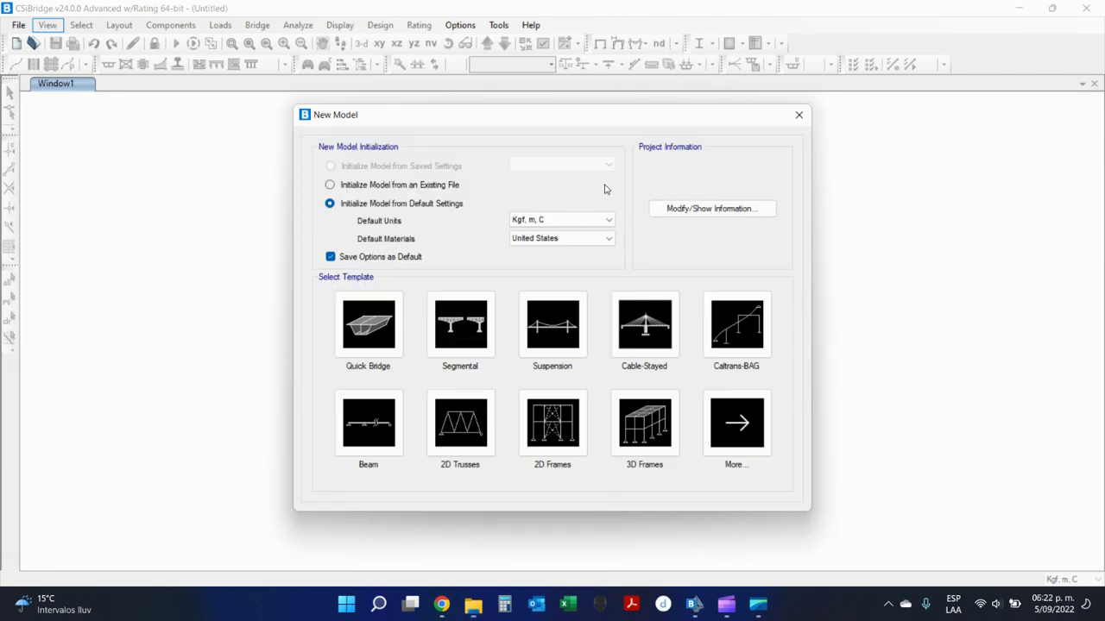
# Set the new model's default units to Kgf, m, C and start it from the Quick Bridge template.
pyautogui.click(455, 324)
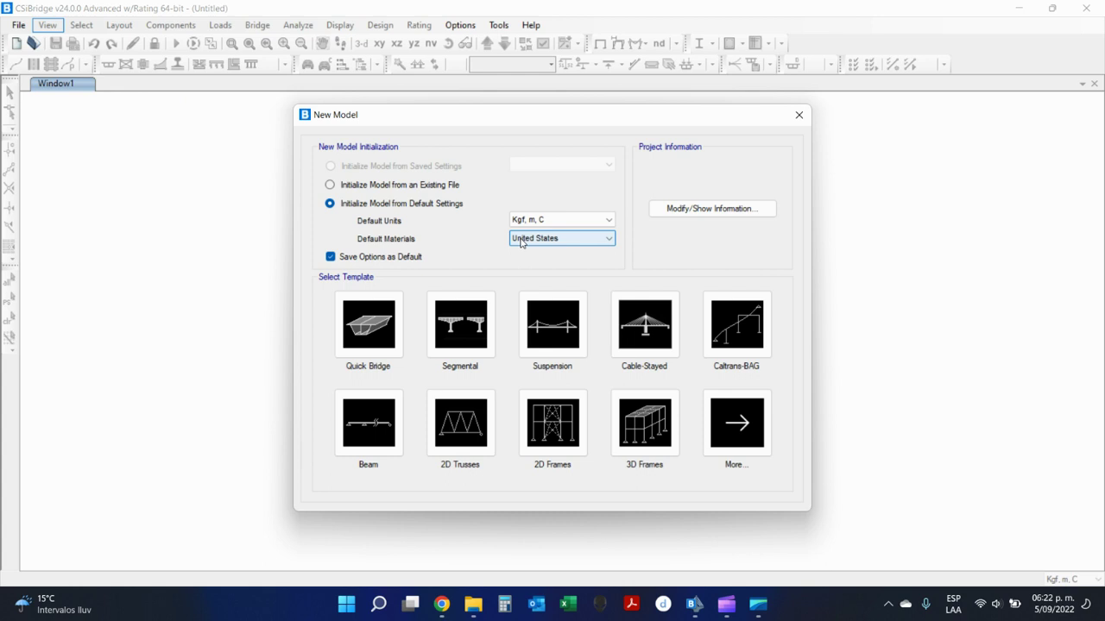
pyautogui.click(528, 221)
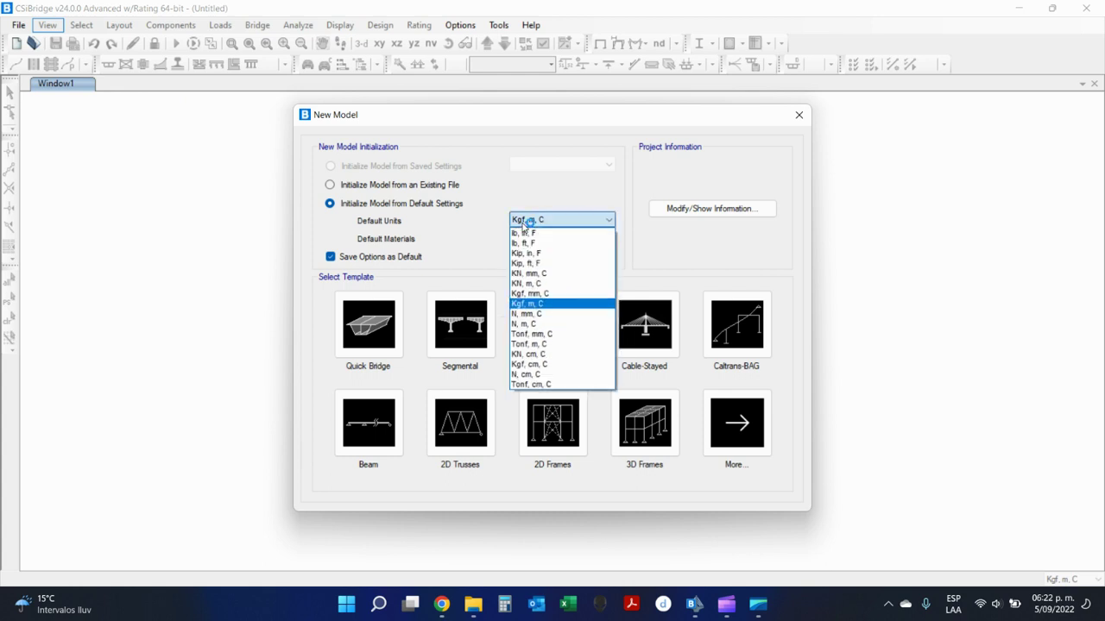
pyautogui.click(573, 274)
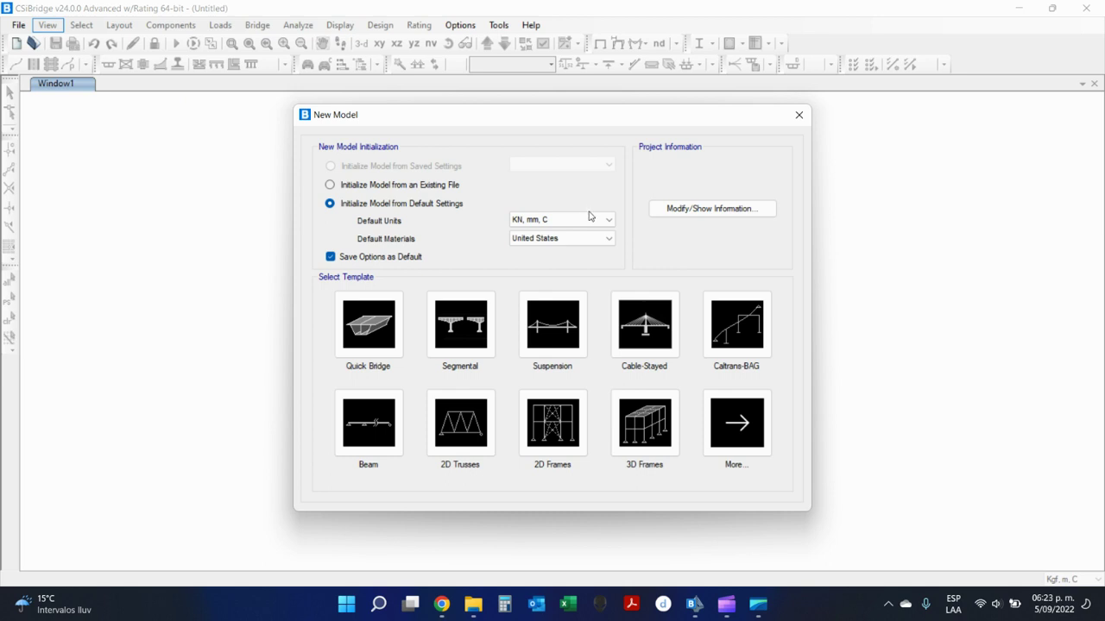
pyautogui.click(590, 217)
pyautogui.click(585, 301)
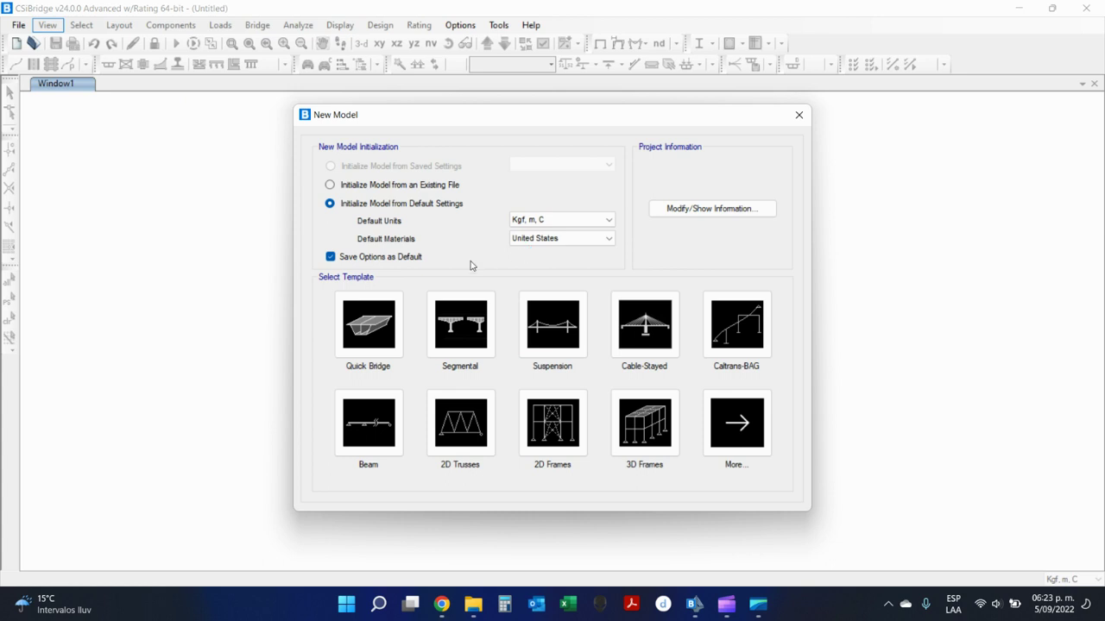
pyautogui.click(397, 328)
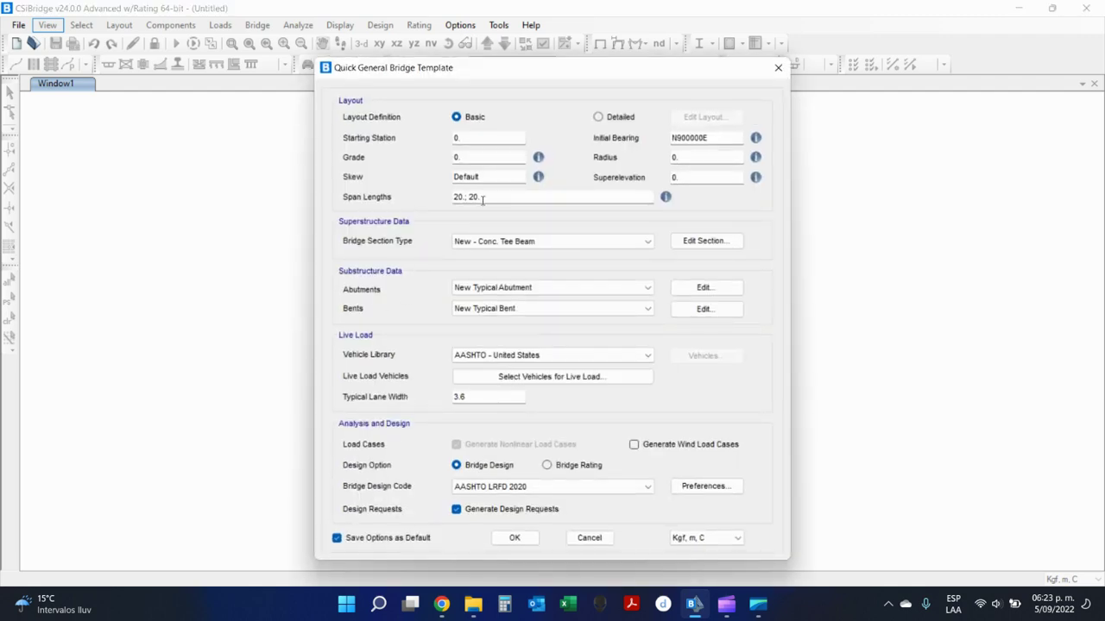
# Examine the starting station, grade, skew and initial bearing settings of the bridge layout.
pyautogui.click(493, 138)
pyautogui.click(497, 158)
pyautogui.click(500, 177)
pyautogui.click(701, 140)
# Try out a station-format value for the starting station and reset it to 0.
pyautogui.click(508, 136)
pyautogui.press('BackSpace')
pyautogui.write('100240')
pyautogui.press('Left')
pyautogui.write('+')
pyautogui.press('Delete')
pyautogui.press('Delete')
pyautogui.press('Delete')
pyautogui.press('BackSpace')
pyautogui.press('BackSpace')
pyautogui.press('BackSpace')
pyautogui.press('BackSpace')
pyautogui.write('0')
# Review the grade, skew help note, radius, superelevation and initial bearing of the layout.
pyautogui.click(477, 156)
pyautogui.click(500, 175)
pyautogui.moveTo(536, 177)
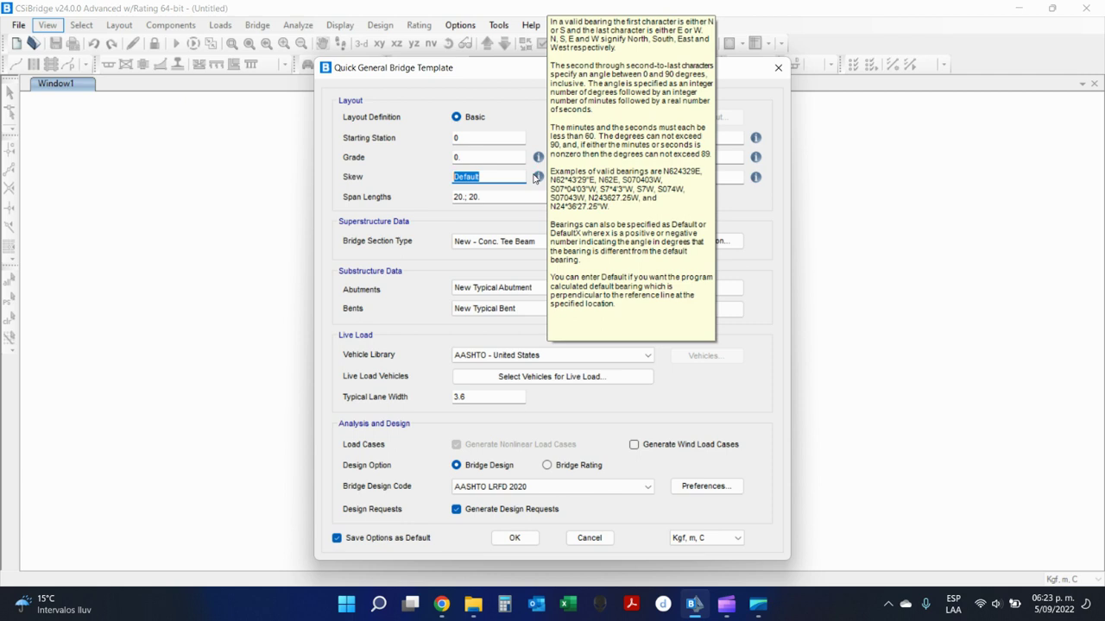
pyautogui.click(705, 157)
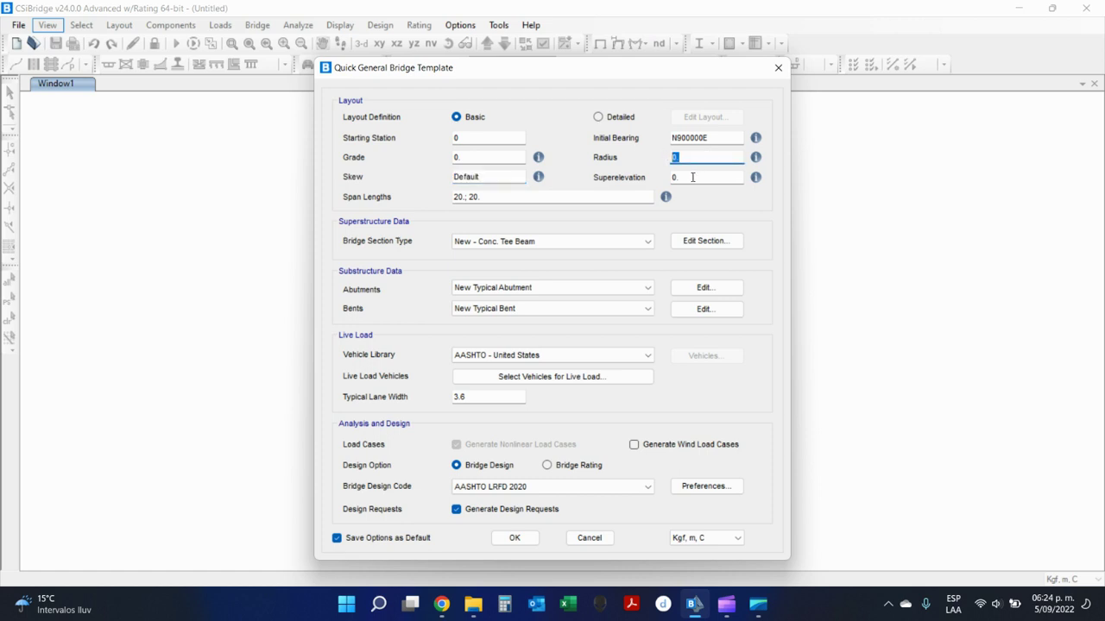
pyautogui.press('Tab')
pyautogui.moveTo(709, 138); pyautogui.dragTo(667, 139)
# Define the span lengths as a single span of 15 m.
pyautogui.click(462, 199)
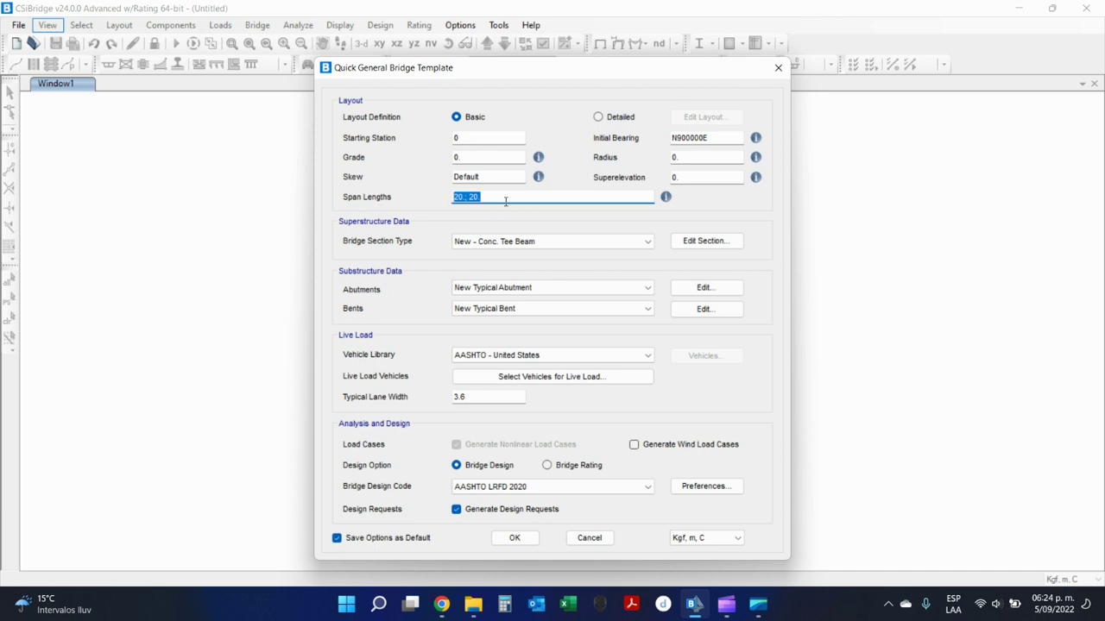
pyautogui.write('20;20;220')
pyautogui.press('BackSpace')
pyautogui.press('BackSpace')
pyautogui.write('0')
pyautogui.press('Left')
pyautogui.press('Left')
pyautogui.press('Delete')
pyautogui.press('Delete')
pyautogui.press('BackSpace')
pyautogui.press('BackSpace')
pyautogui.press('BackSpace')
pyautogui.press('BackSpace')
pyautogui.press('BackSpace')
pyautogui.press('BackSpace')
pyautogui.write('15')
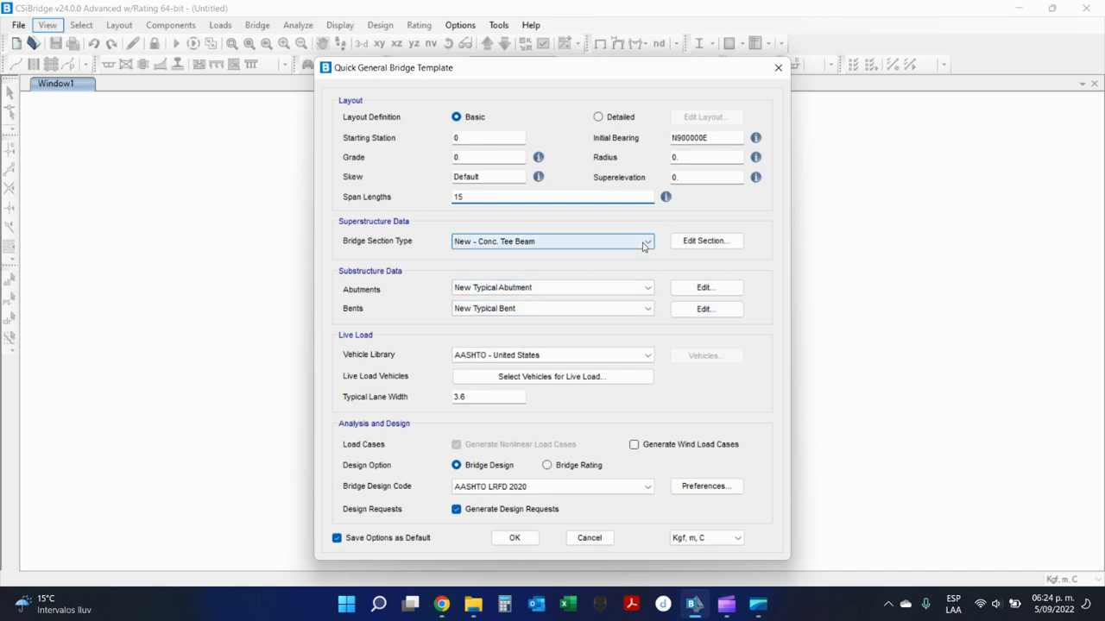
# Choose New - Conc. Tee Beam as the bridge section type and check the abutment and bent options.
pyautogui.click(646, 243)
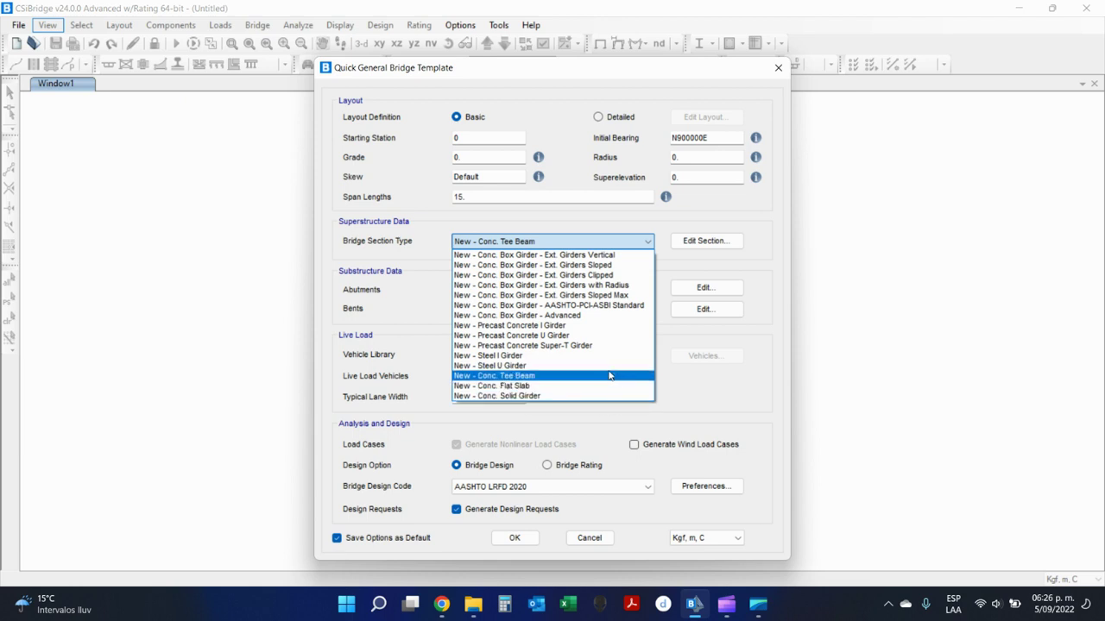
pyautogui.click(609, 375)
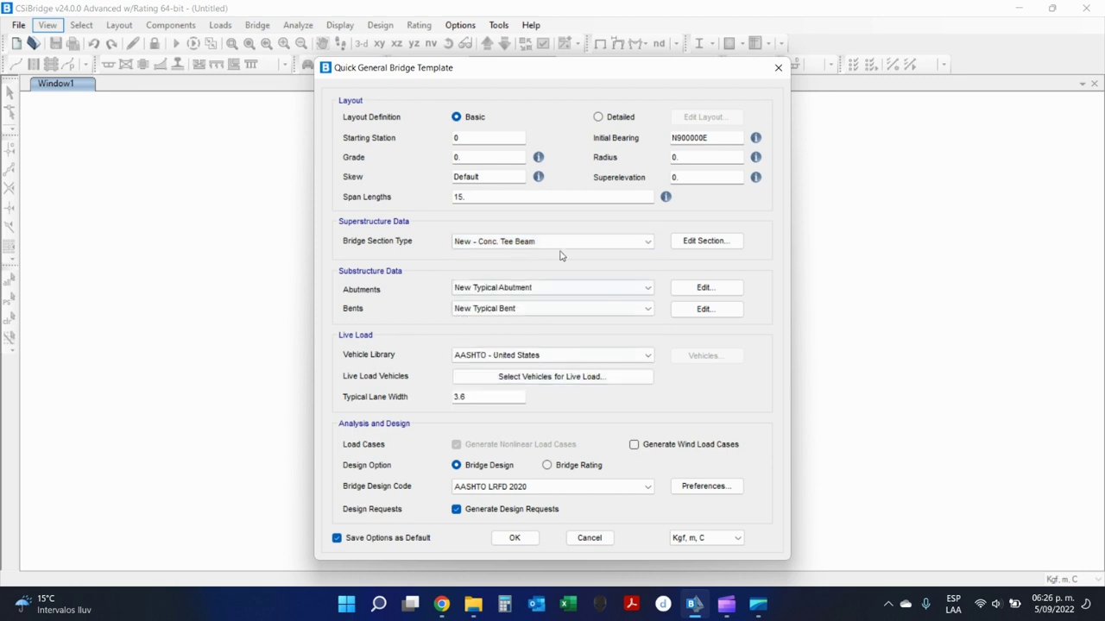
pyautogui.click(609, 288)
pyautogui.click(608, 290)
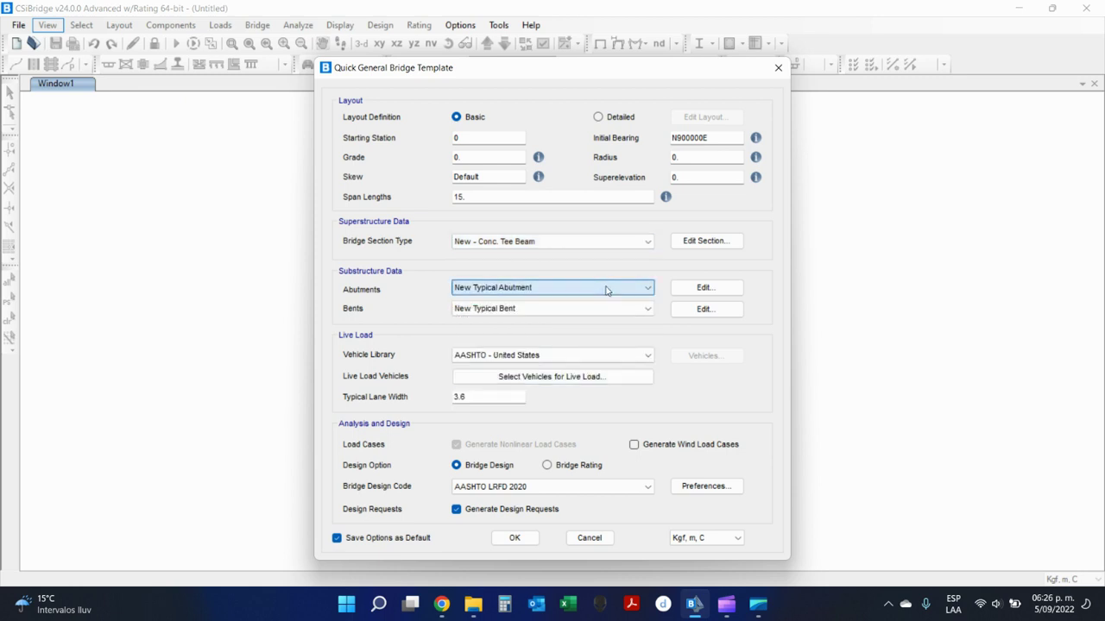
pyautogui.click(607, 307)
pyautogui.click(607, 294)
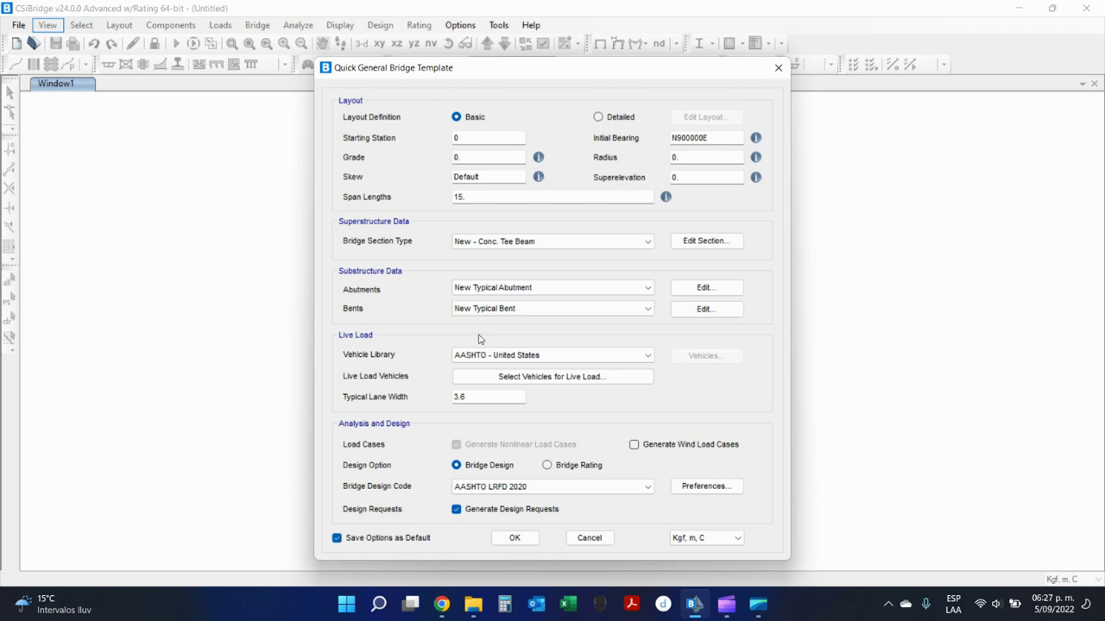
# Keep AASHTO - United States as the live-load vehicle library and set the typical lane width to 3.6 m.
pyautogui.click(525, 355)
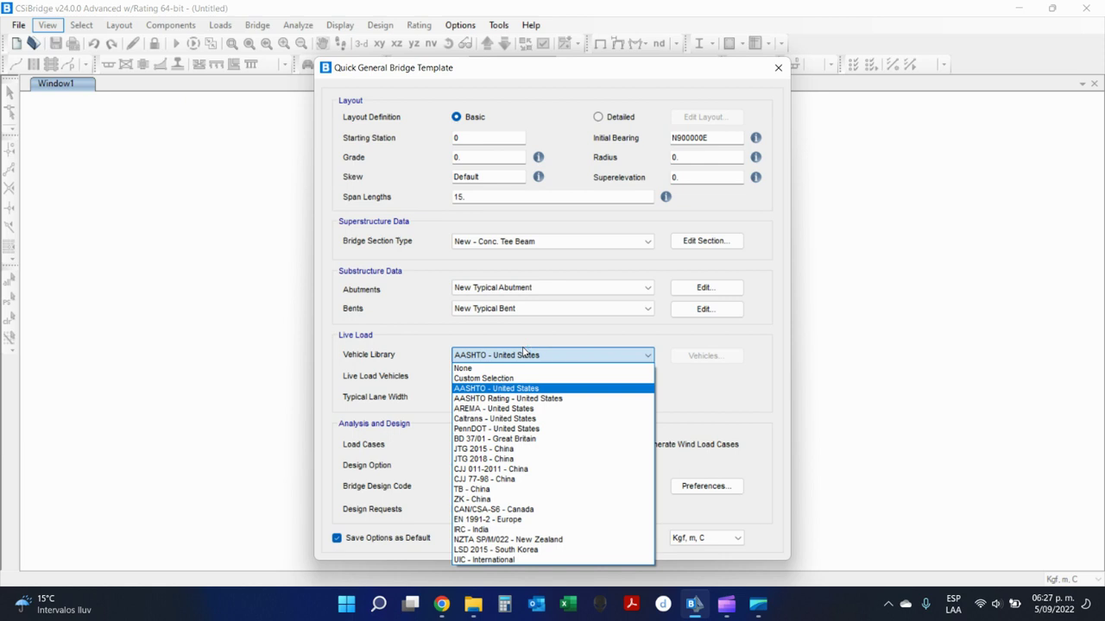
pyautogui.click(525, 351)
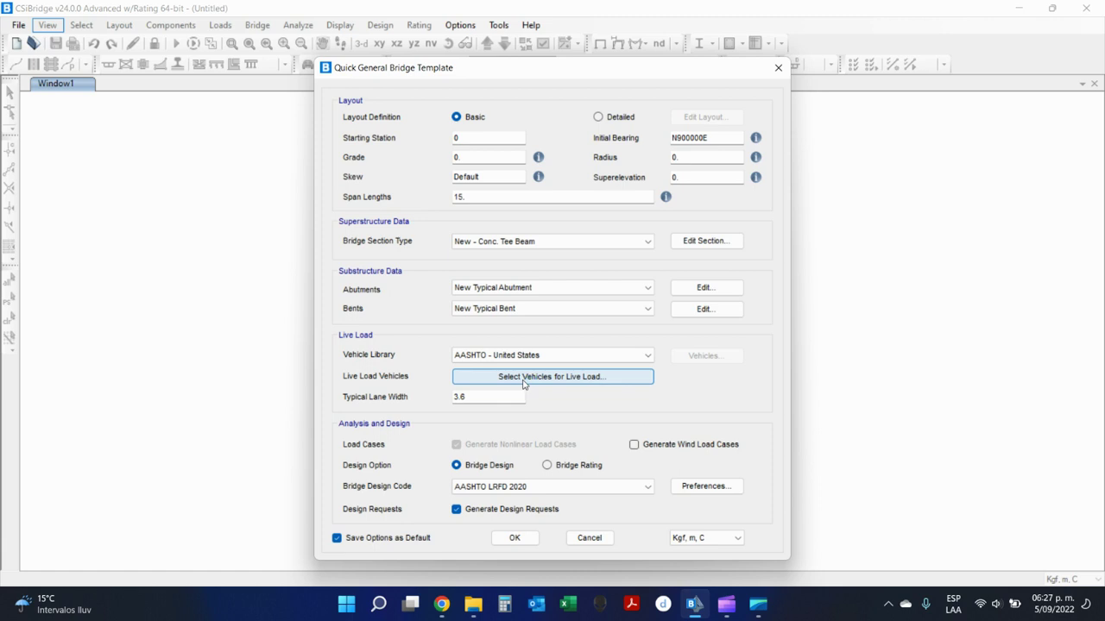
pyautogui.moveTo(499, 396); pyautogui.dragTo(431, 390)
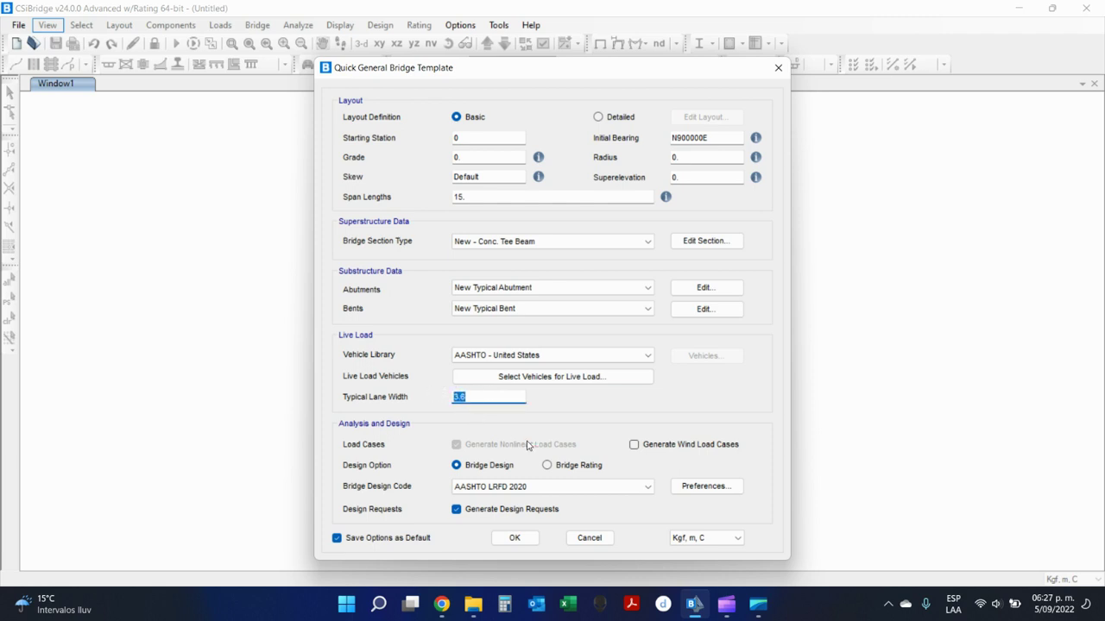
pyautogui.write('3.6')
# Choose the Bridge Design option with the AASHTO LRFD 2020 design code and generate the bridge model.
pyautogui.click(585, 485)
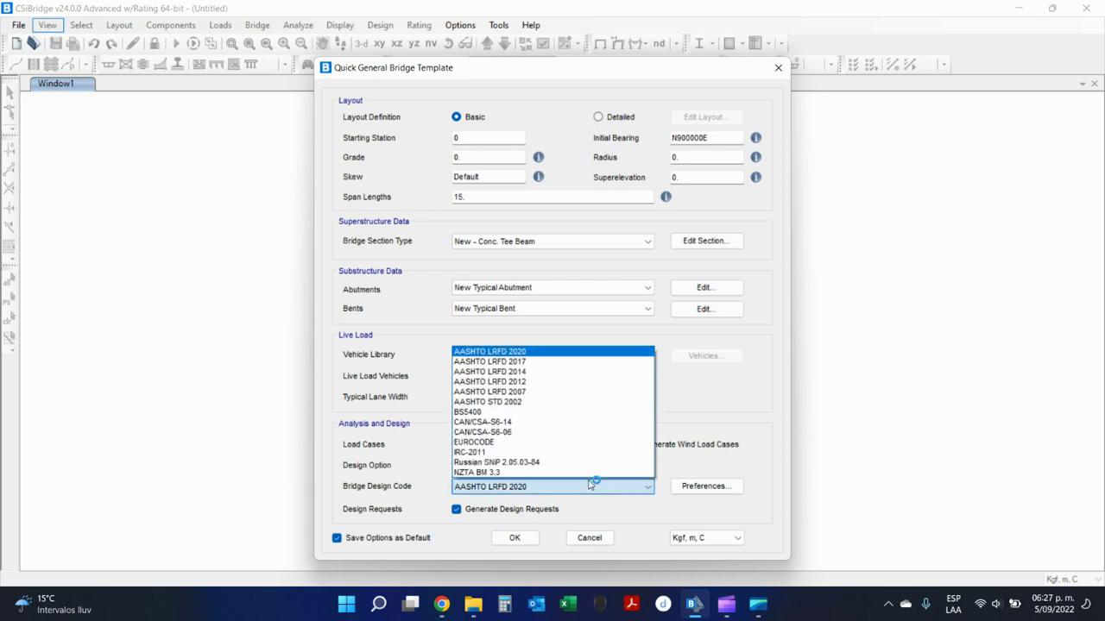
pyautogui.click(589, 486)
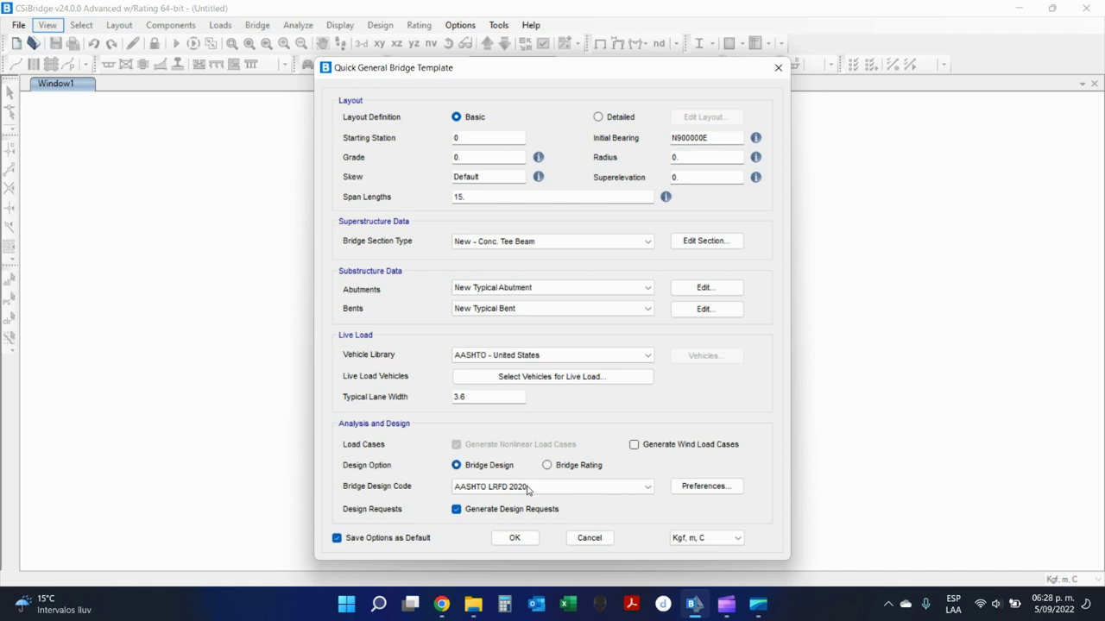
pyautogui.click(527, 490)
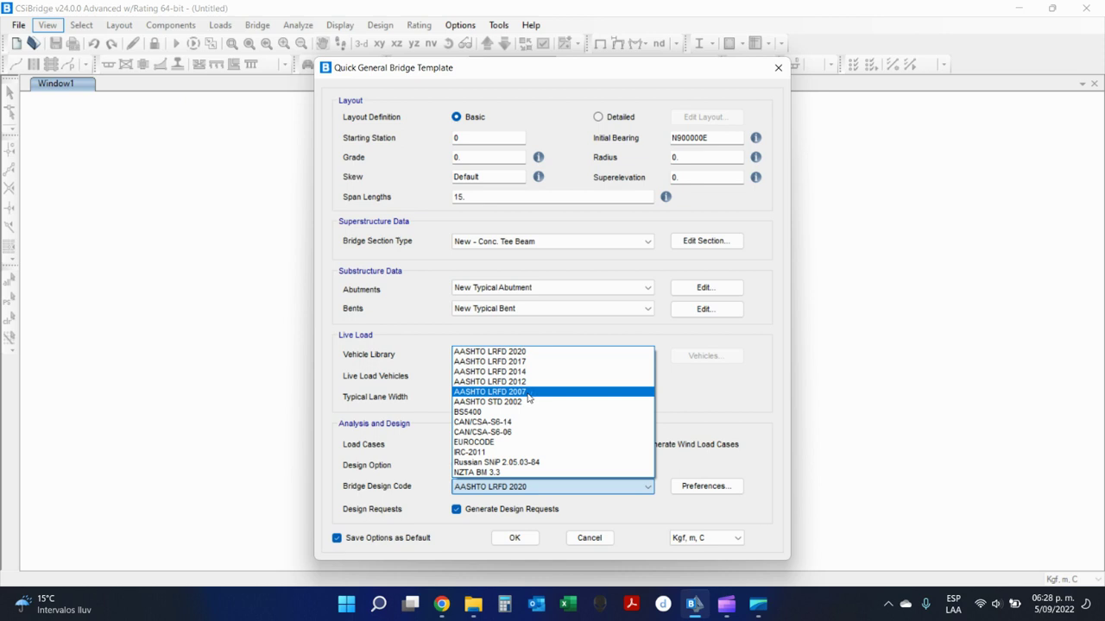
pyautogui.click(530, 351)
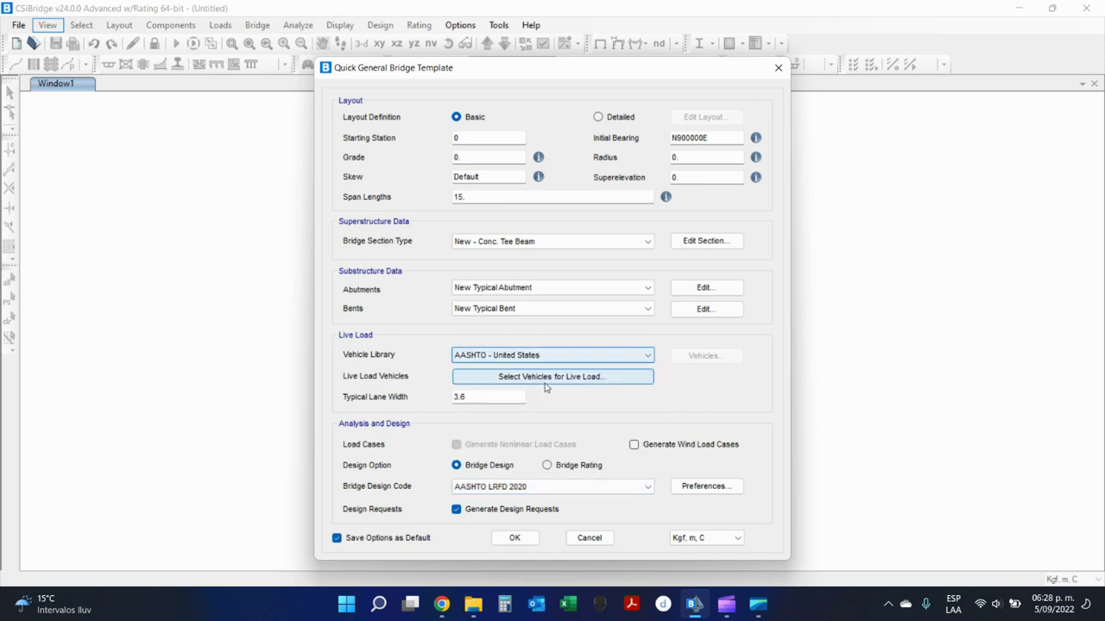
pyautogui.click(580, 469)
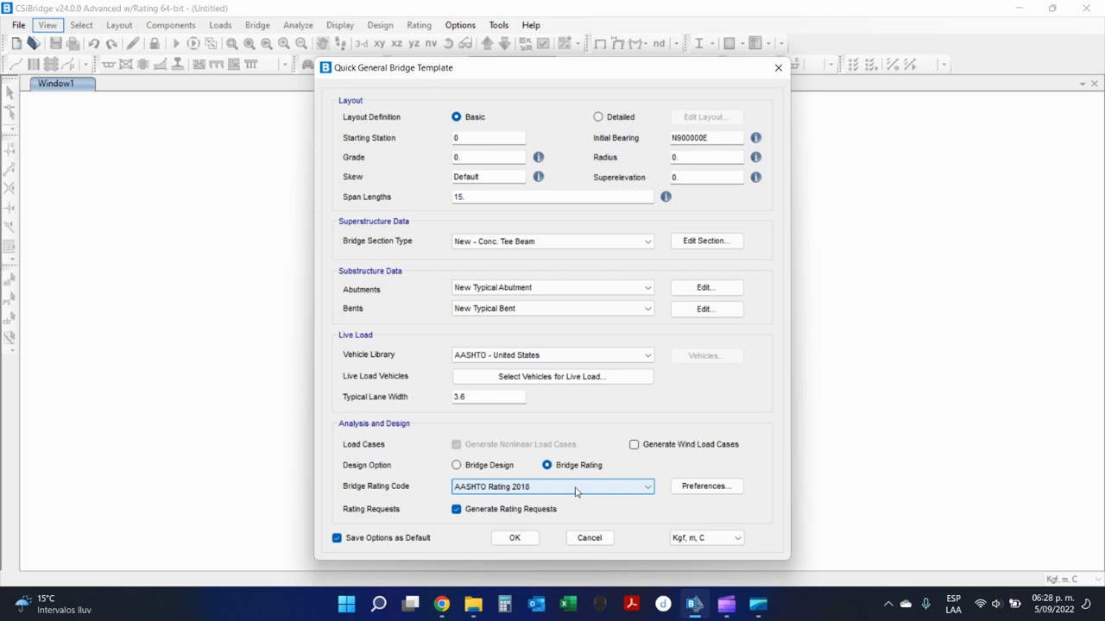
pyautogui.click(504, 467)
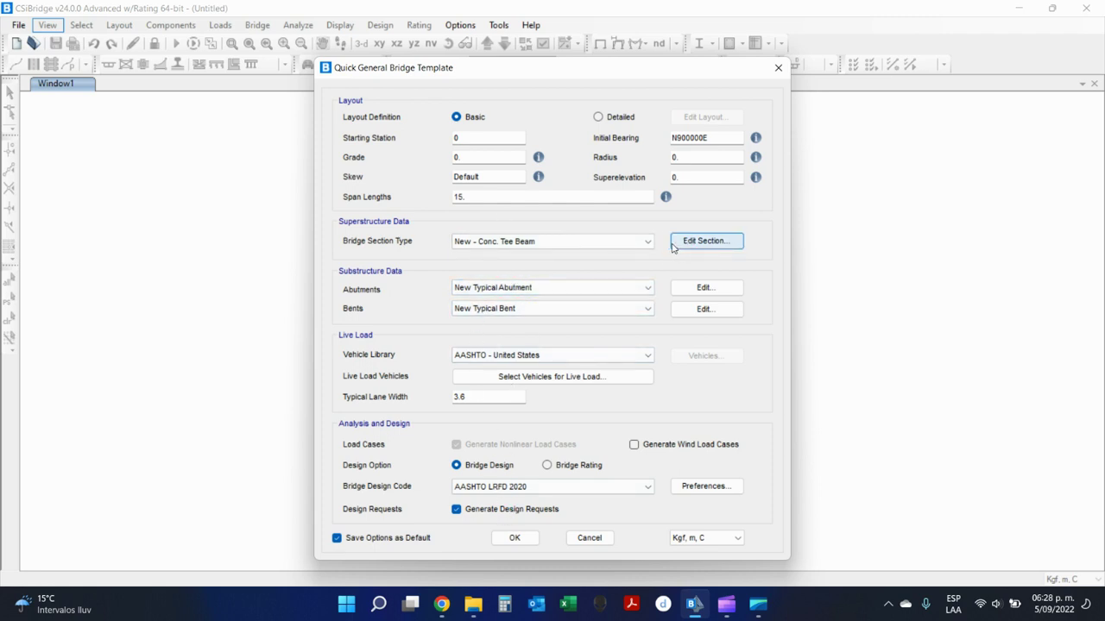
pyautogui.click(516, 537)
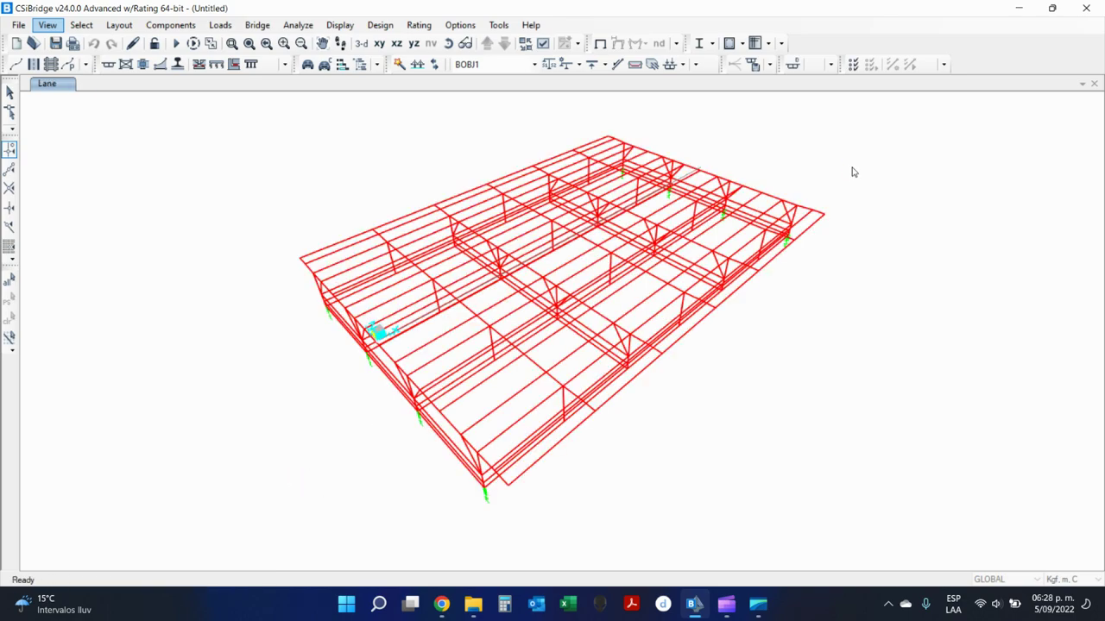
# Add a second 3-D view window beside the lane view and inspect the generated bridge from above and below.
pyautogui.keyDown('shift'); pyautogui.moveTo(359, 526); pyautogui.dragTo(446, 266, button='middle'); pyautogui.keyUp('shift')
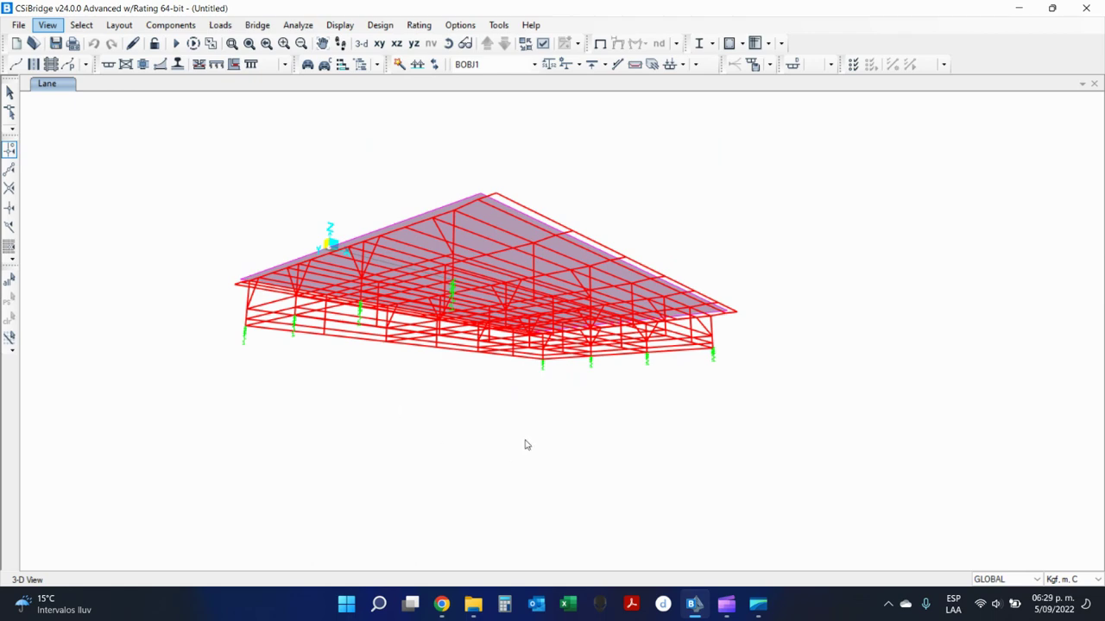
pyautogui.keyDown('shift'); pyautogui.moveTo(525, 443); pyautogui.dragTo(602, 614, button='middle'); pyautogui.keyUp('shift')
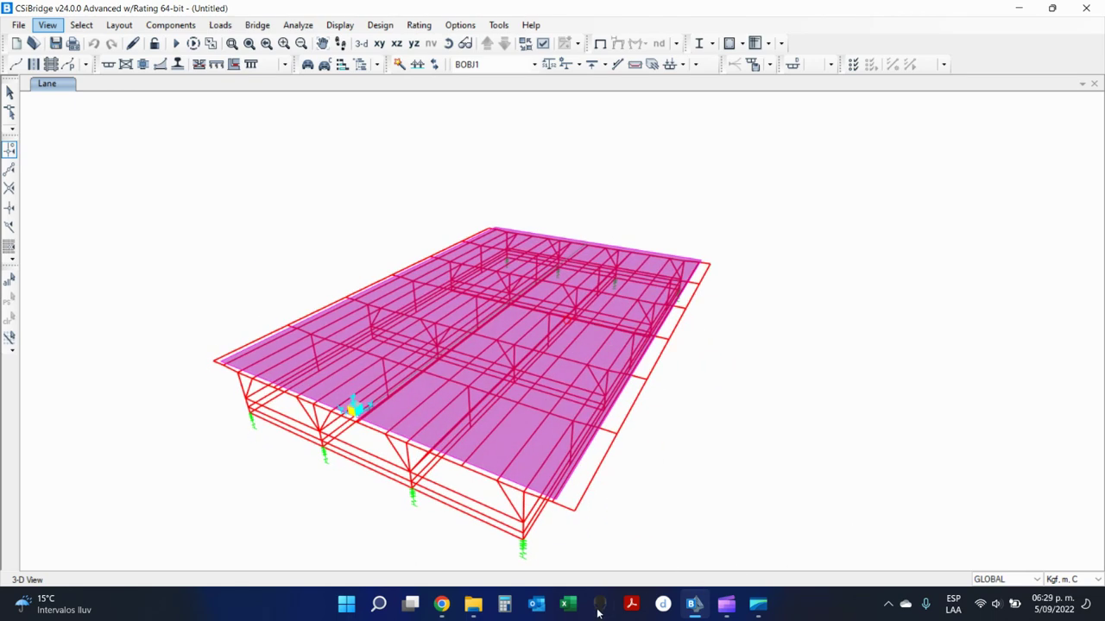
pyautogui.moveTo(539, 497); pyautogui.dragTo(555, 399, button='middle')
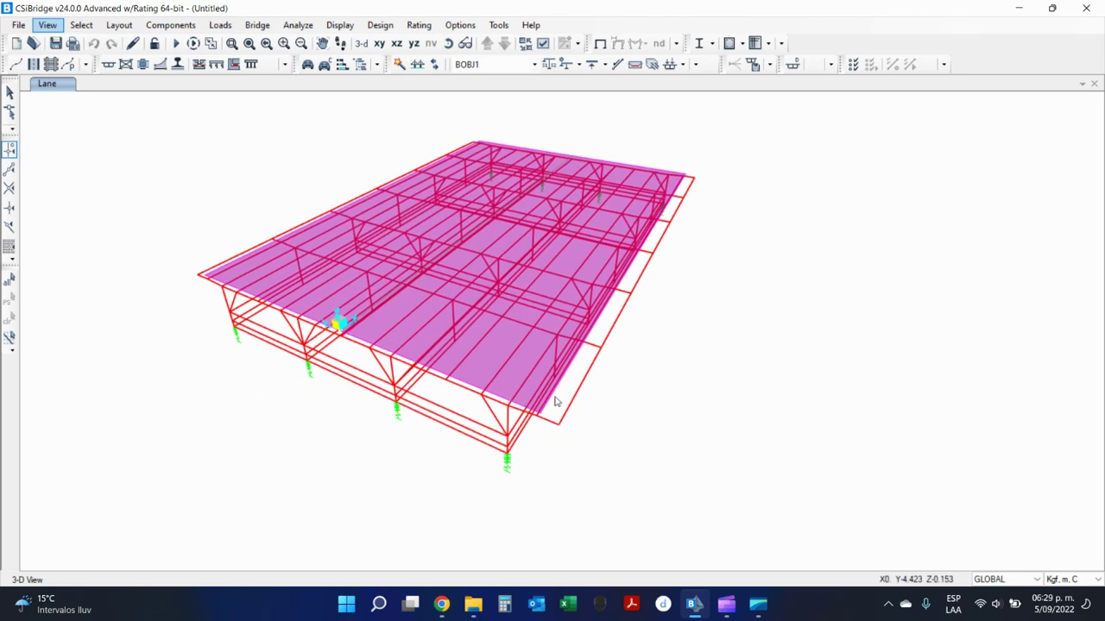
pyautogui.click(1082, 84)
pyautogui.click(1042, 115)
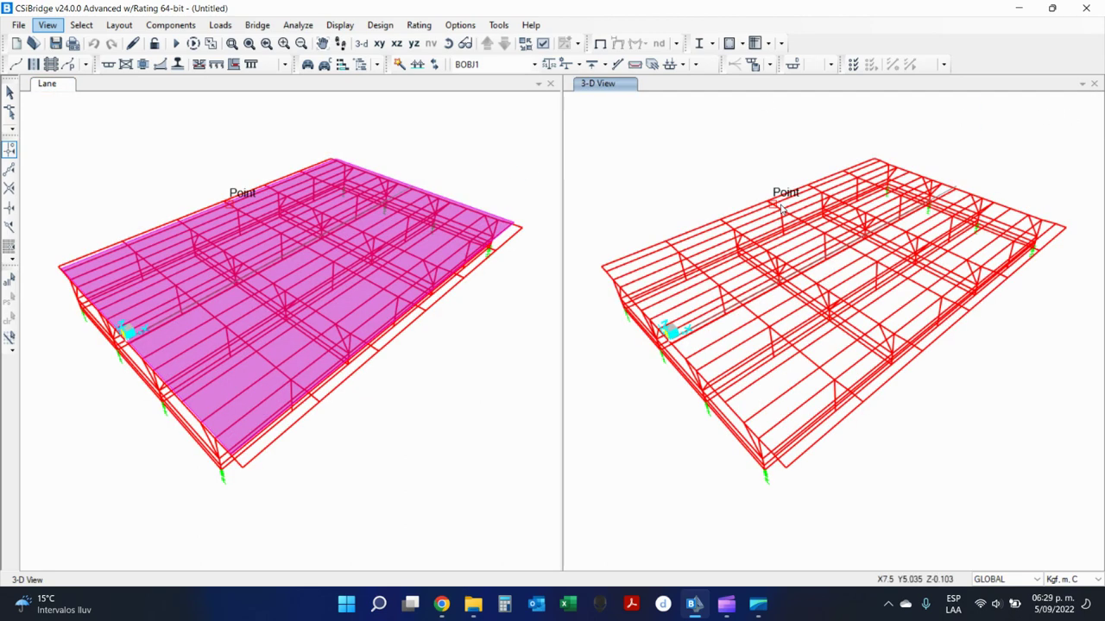
pyautogui.keyDown('shift'); pyautogui.moveTo(616, 488); pyautogui.dragTo(912, 256, button='middle'); pyautogui.keyUp('shift')
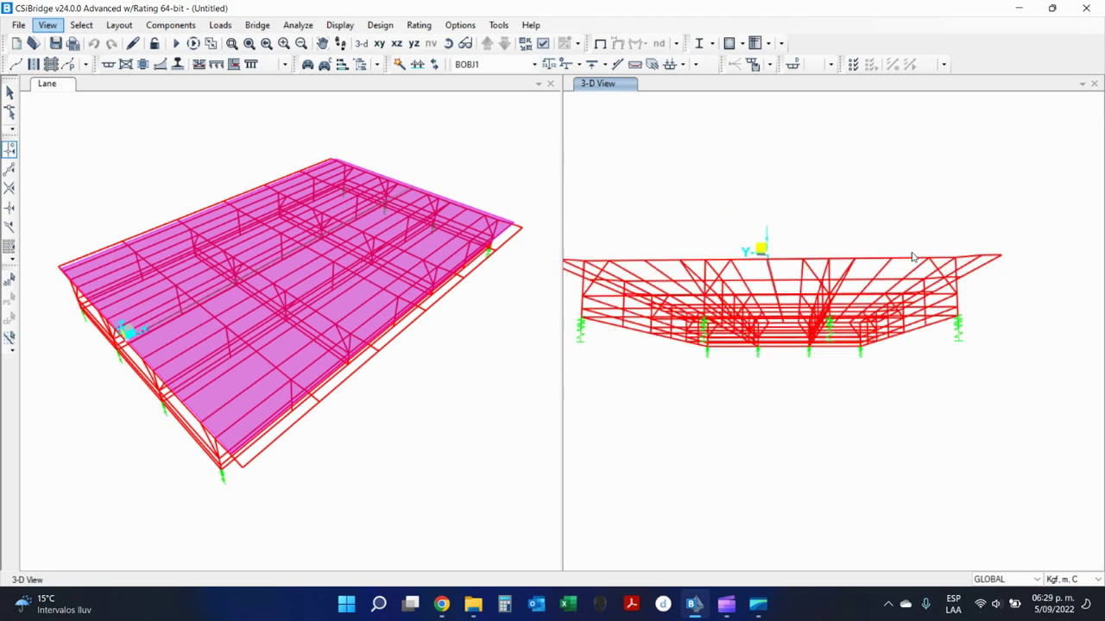
pyautogui.moveTo(808, 305); pyautogui.dragTo(927, 295, button='middle')
pyautogui.keyDown('shift'); pyautogui.moveTo(367, 463); pyautogui.dragTo(506, 432, button='middle'); pyautogui.keyUp('shift')
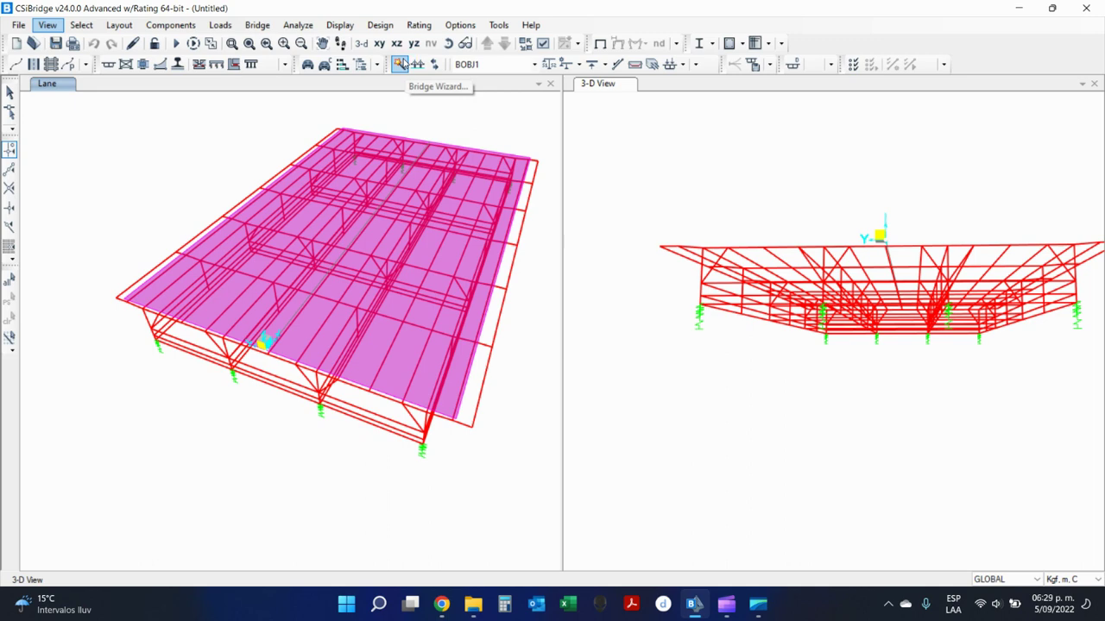
# Open the Bridge Wizard and look through the modelling steps in its summary table.
pyautogui.click(399, 65)
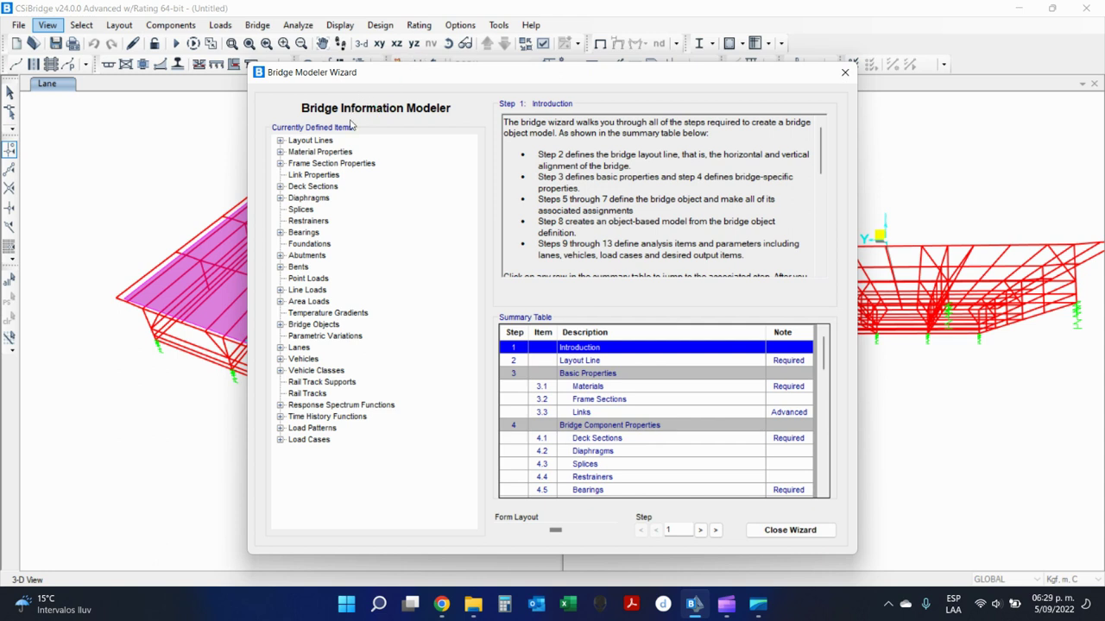
pyautogui.scroll(-15, 649, 462)
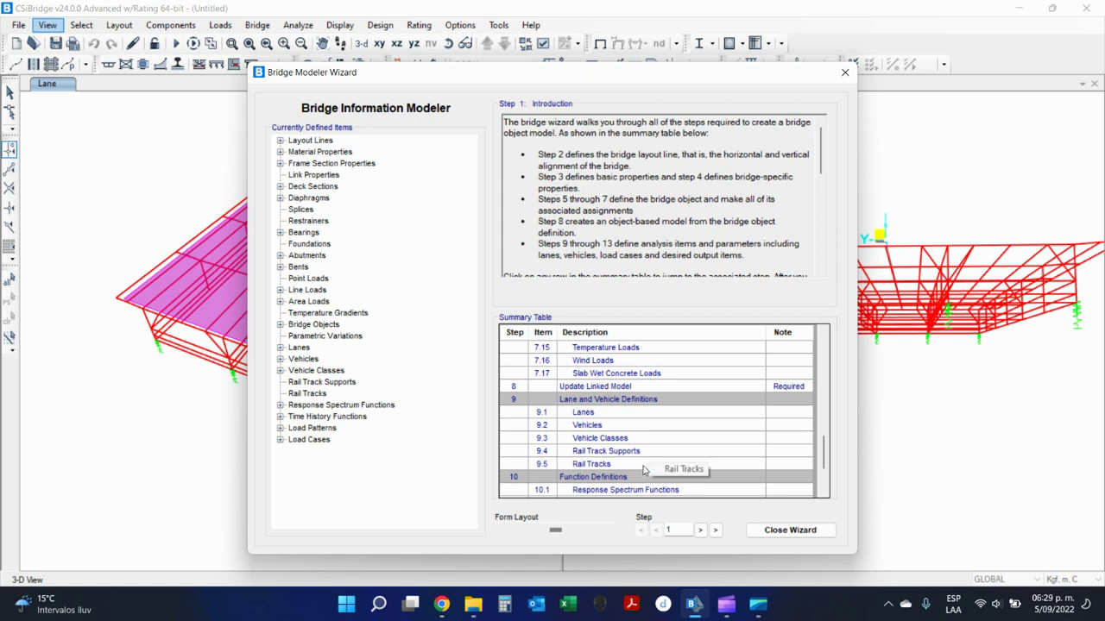
pyautogui.scroll(-2, 643, 470)
pyautogui.scroll(15, 639, 462)
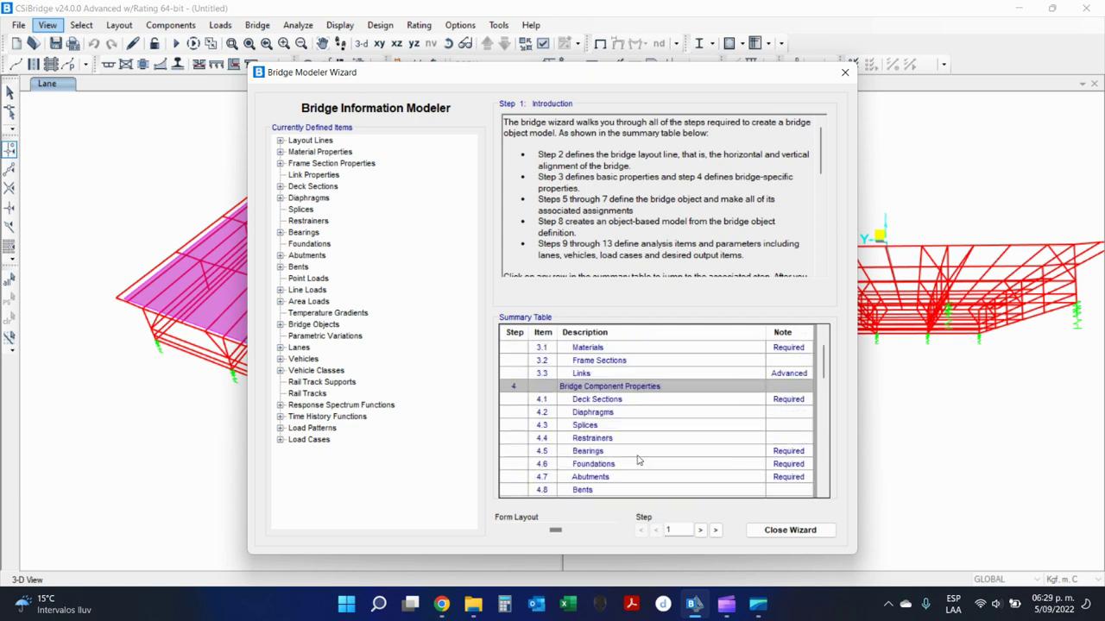
# Open the definition of bridge layout line BLL1 from the wizard, review its station data and close it unchanged.
pyautogui.scroll(2, 639, 462)
pyautogui.click(607, 362)
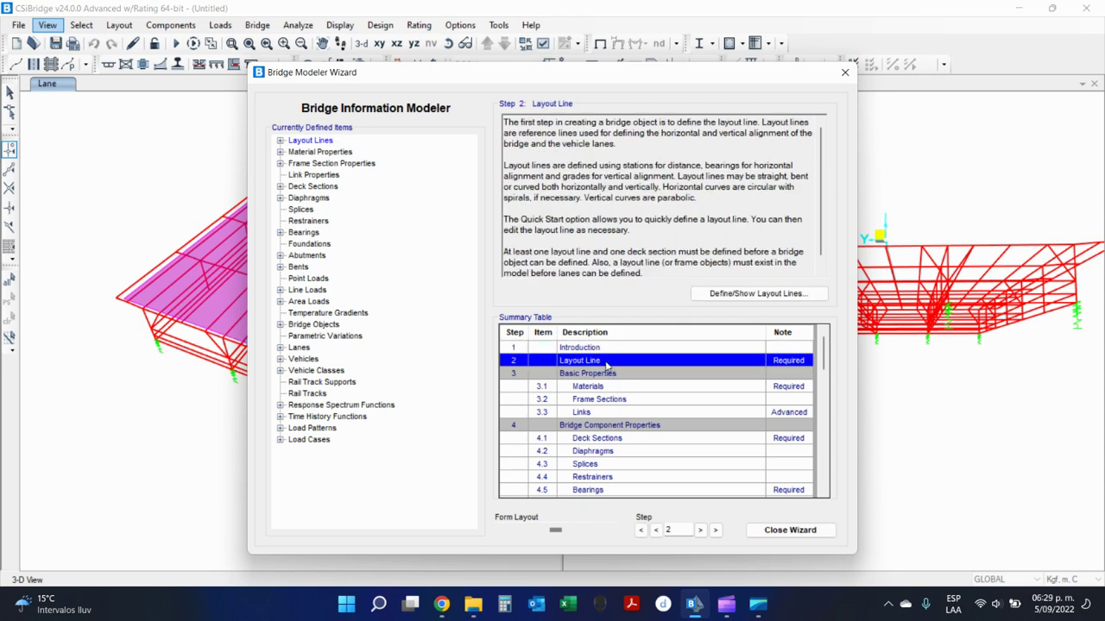
pyautogui.doubleClick(607, 362)
pyautogui.click(666, 318)
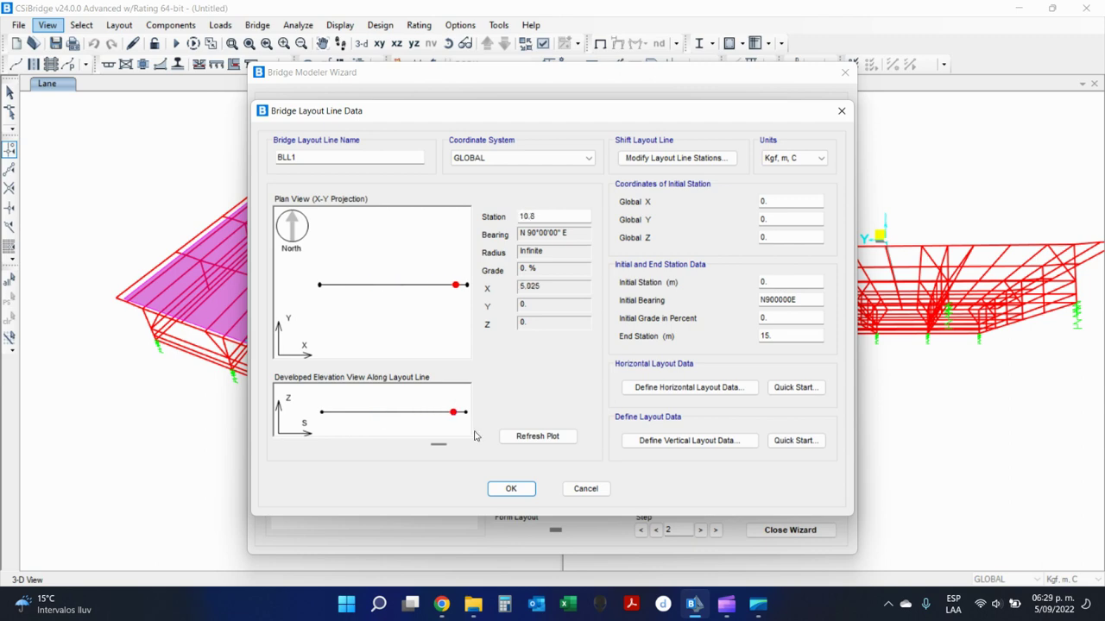
pyautogui.click(586, 489)
pyautogui.click(591, 398)
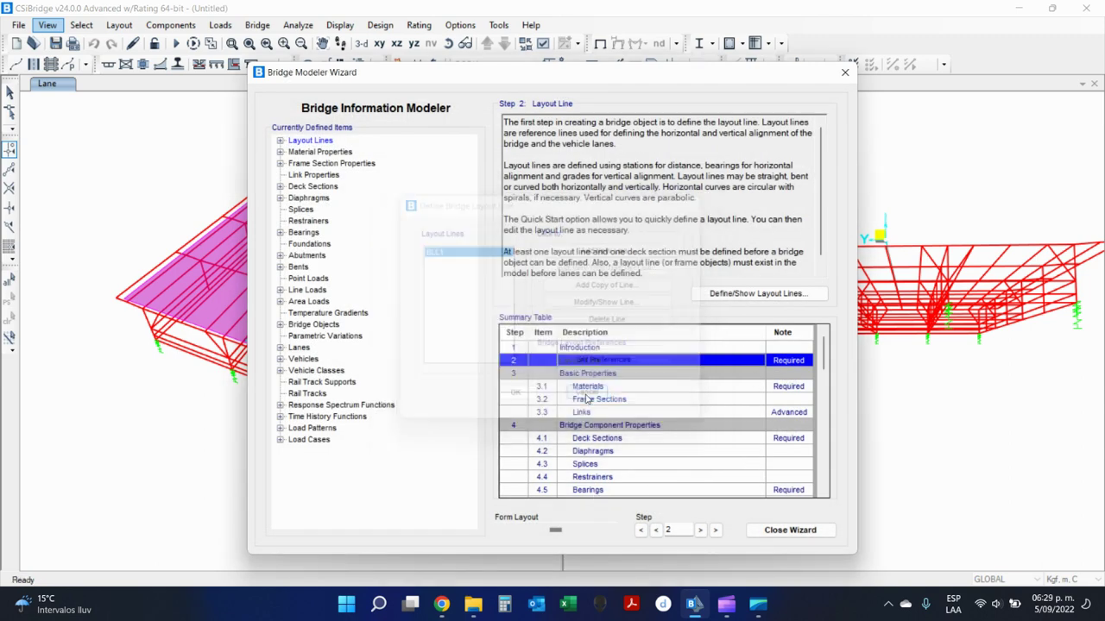
# Open the wizard's material definitions and check which United States concrete grades are offered for a new material.
pyautogui.click(642, 388)
pyautogui.press('Down')
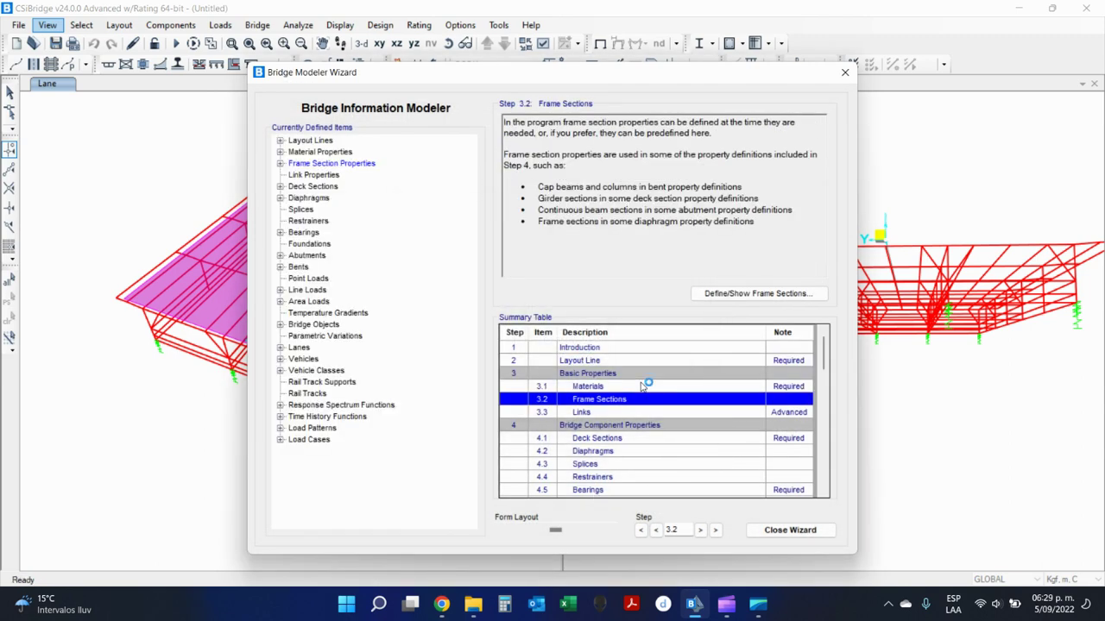
pyautogui.doubleClick(643, 386)
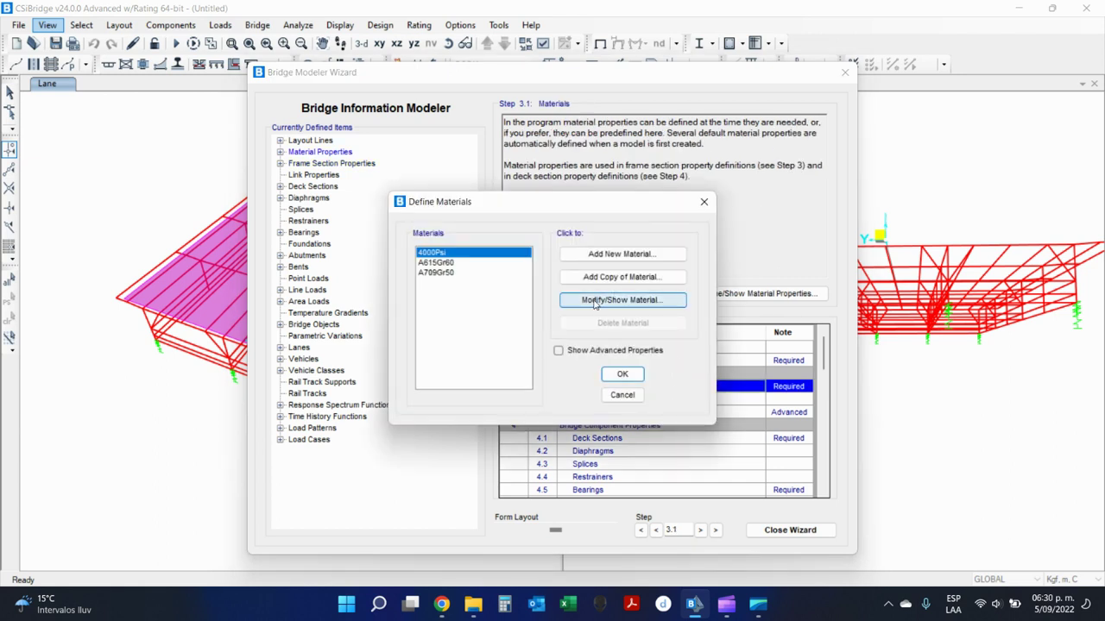
pyautogui.click(610, 254)
pyautogui.click(616, 297)
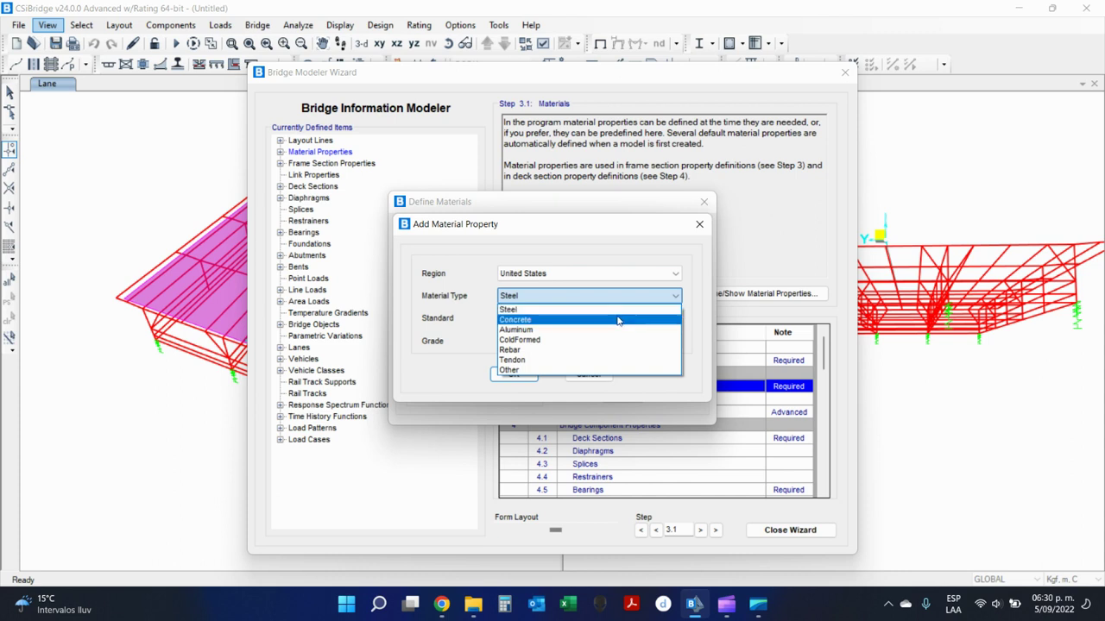
pyautogui.click(618, 320)
pyautogui.click(630, 343)
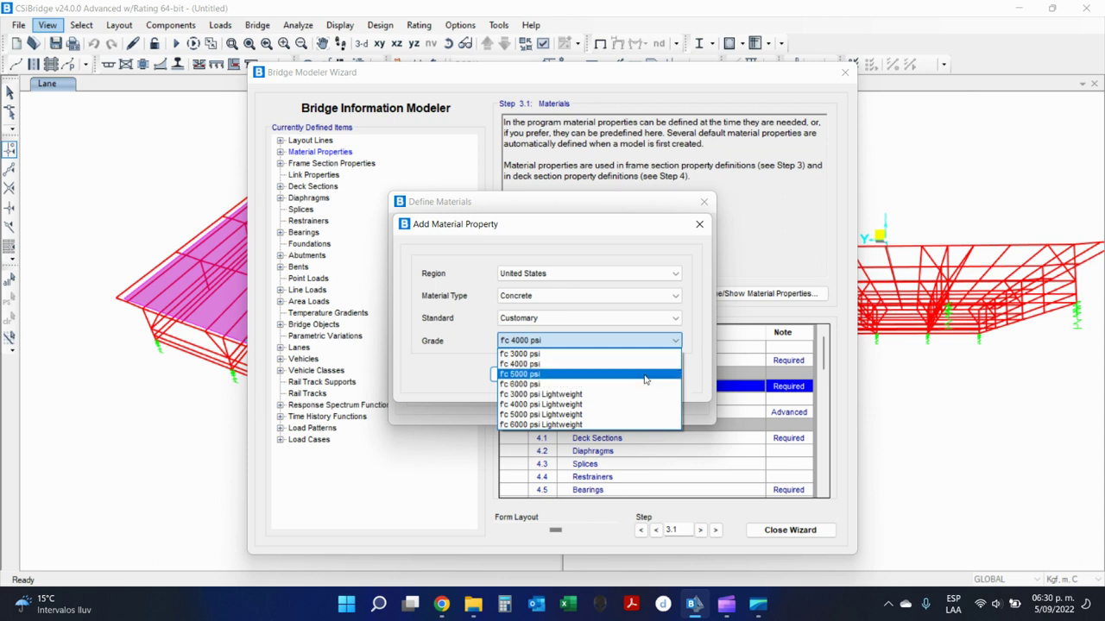
pyautogui.click(649, 274)
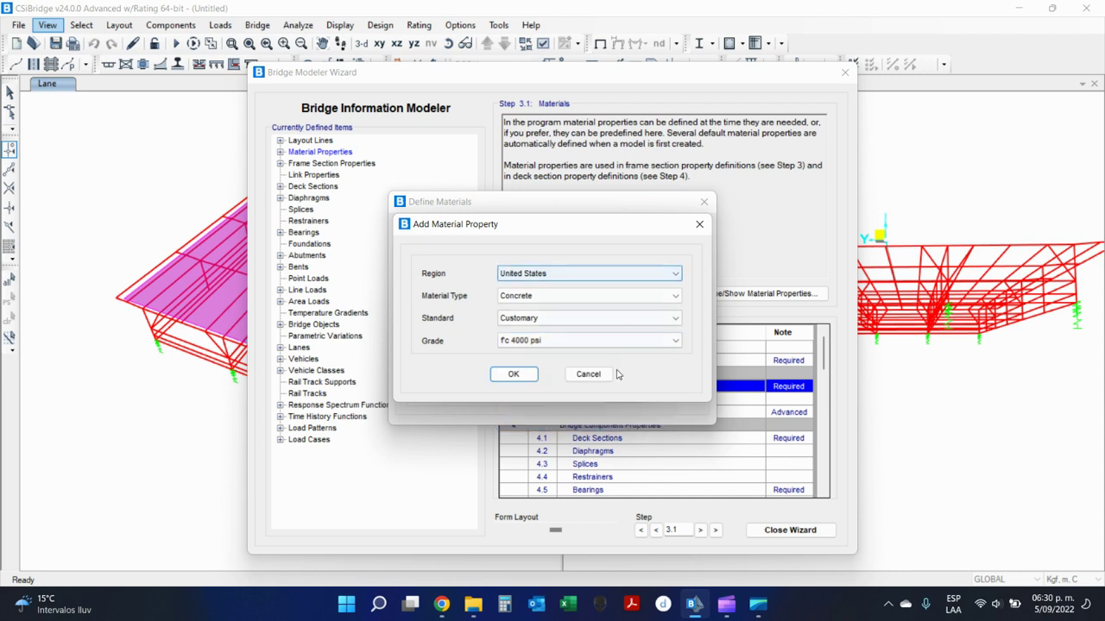
pyautogui.click(593, 374)
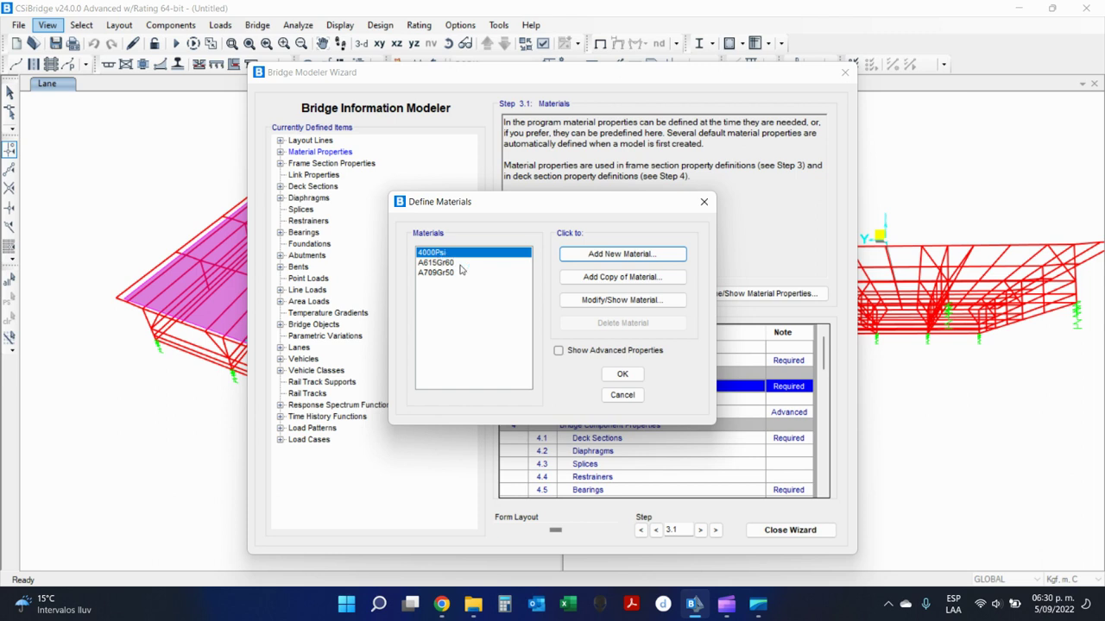
# Add a United States rebar material with standard ASTM A615 and Grade 40, and close the material definitions.
pyautogui.click(593, 255)
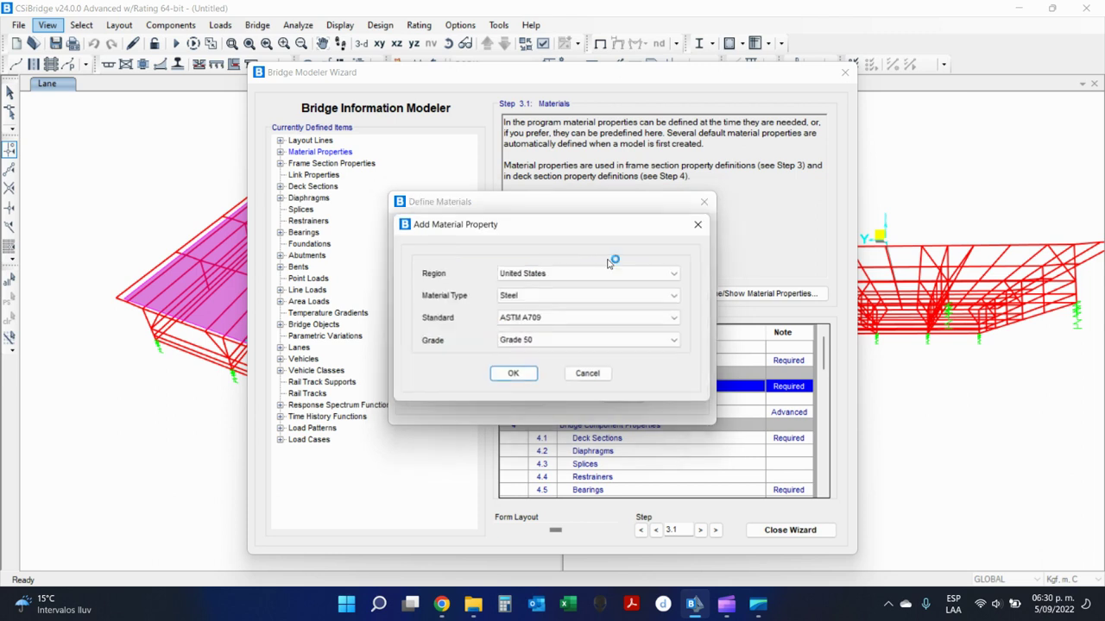
pyautogui.click(564, 298)
pyautogui.click(567, 349)
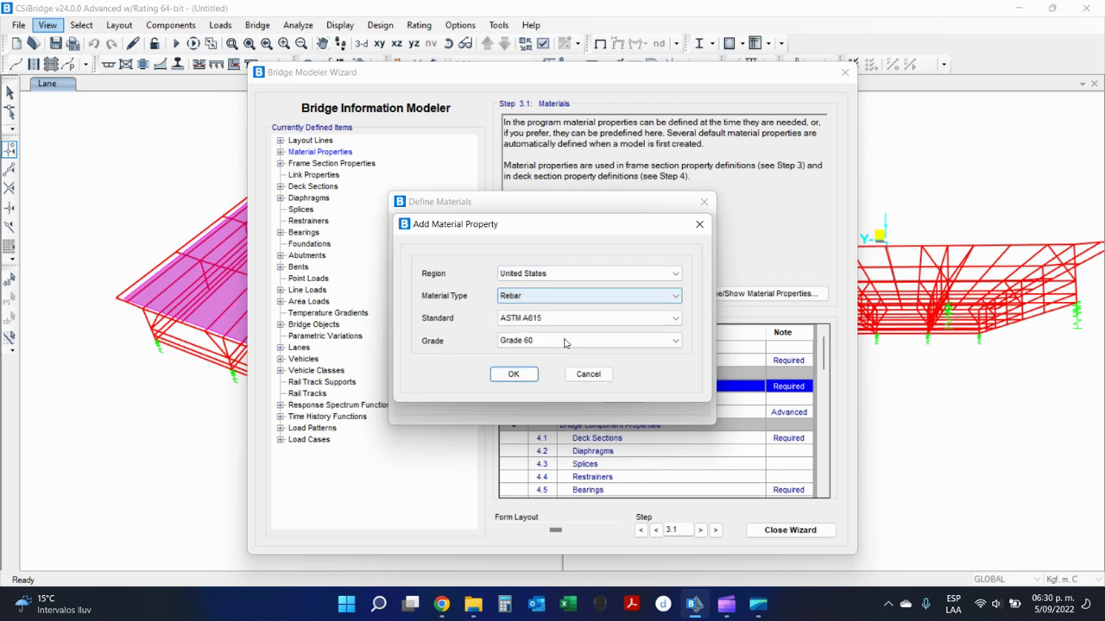
pyautogui.click(568, 320)
pyautogui.click(565, 331)
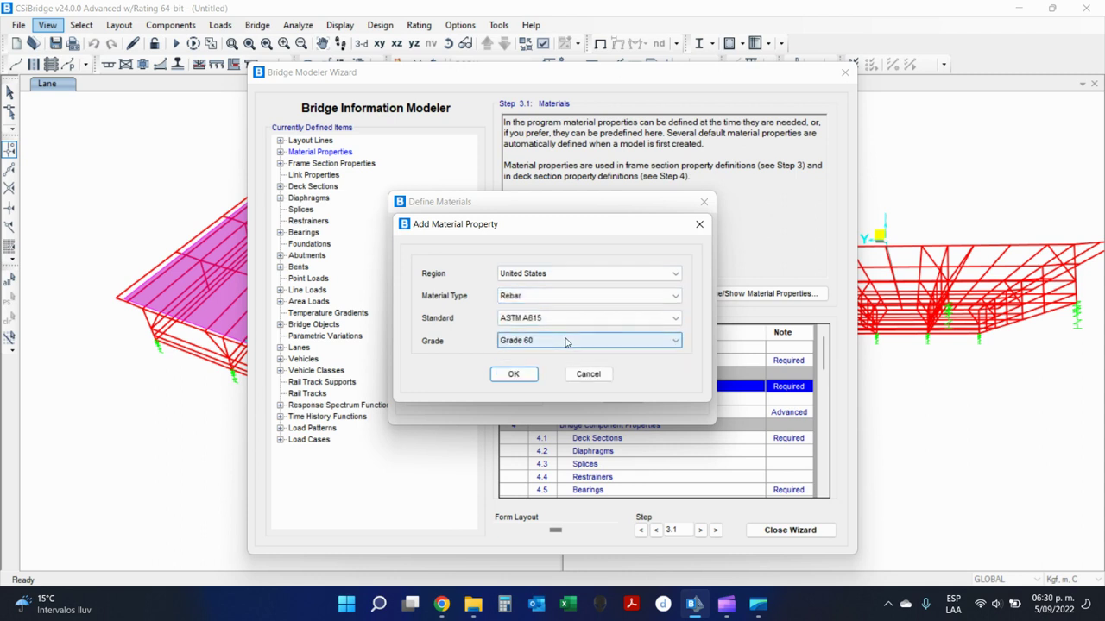
pyautogui.click(564, 341)
pyautogui.click(564, 350)
pyautogui.click(513, 374)
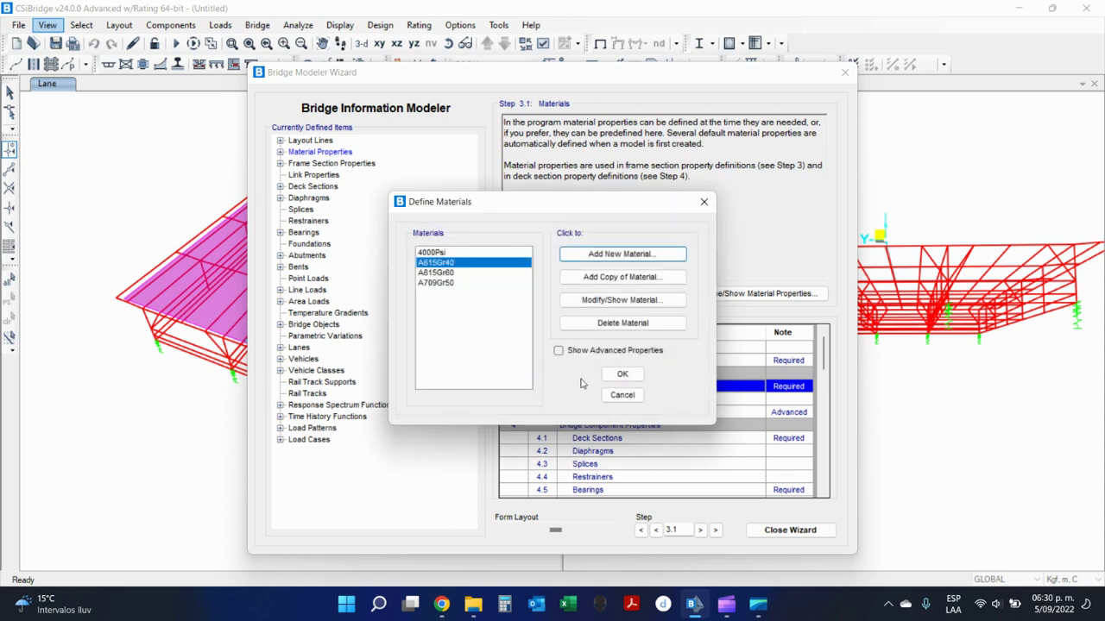
pyautogui.click(640, 384)
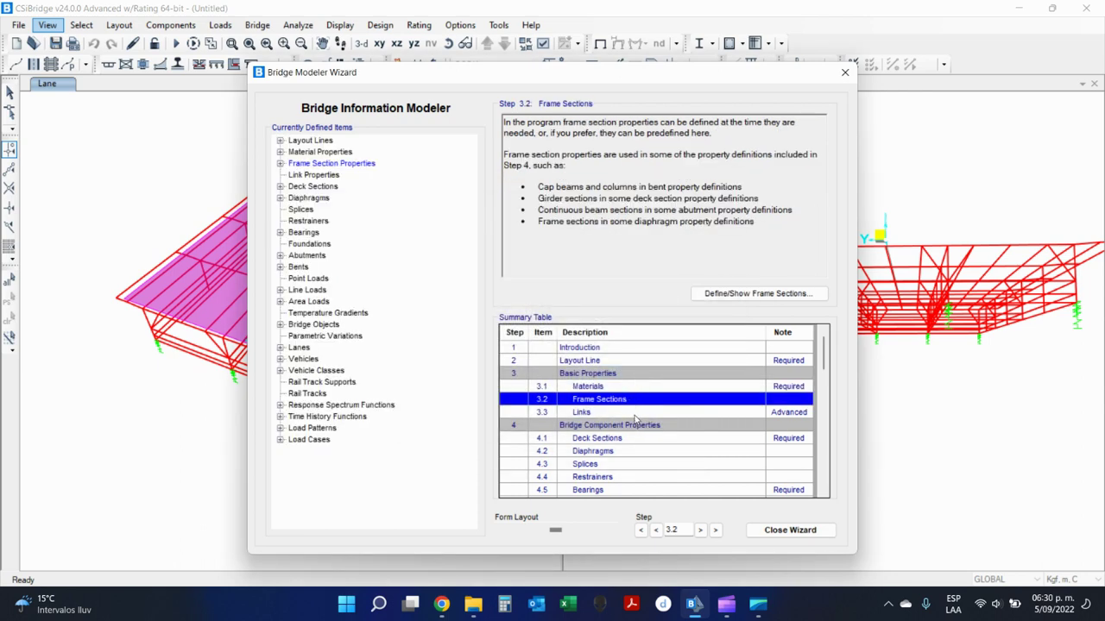
# Open the wizard's link properties, review the pinned and longitudinal roller definitions, and close the list unchanged.
pyautogui.doubleClick(632, 414)
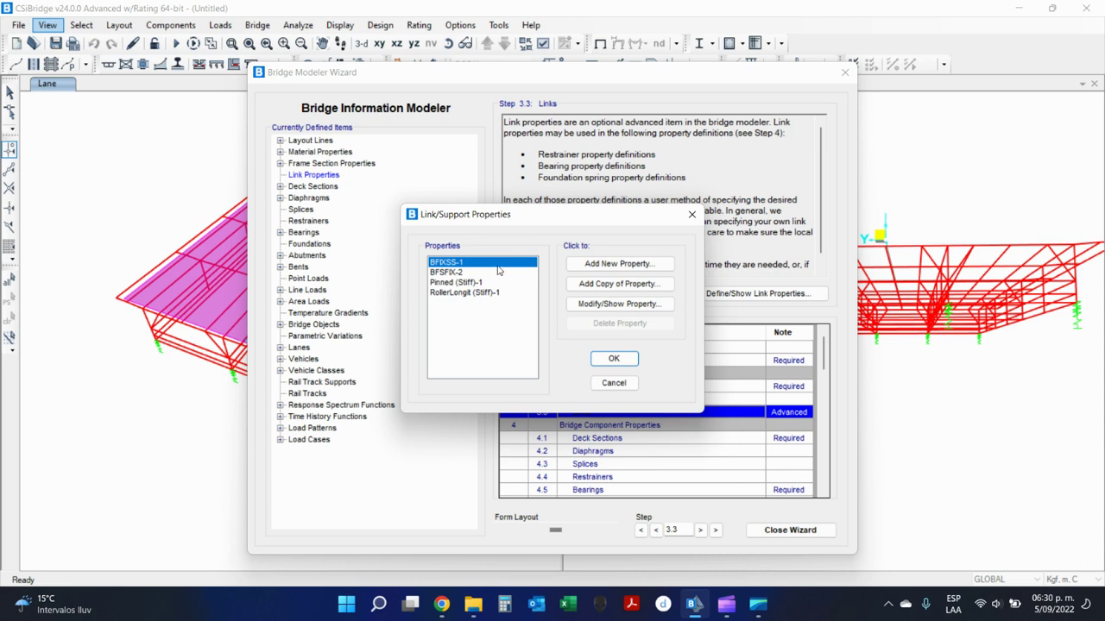
pyautogui.click(469, 283)
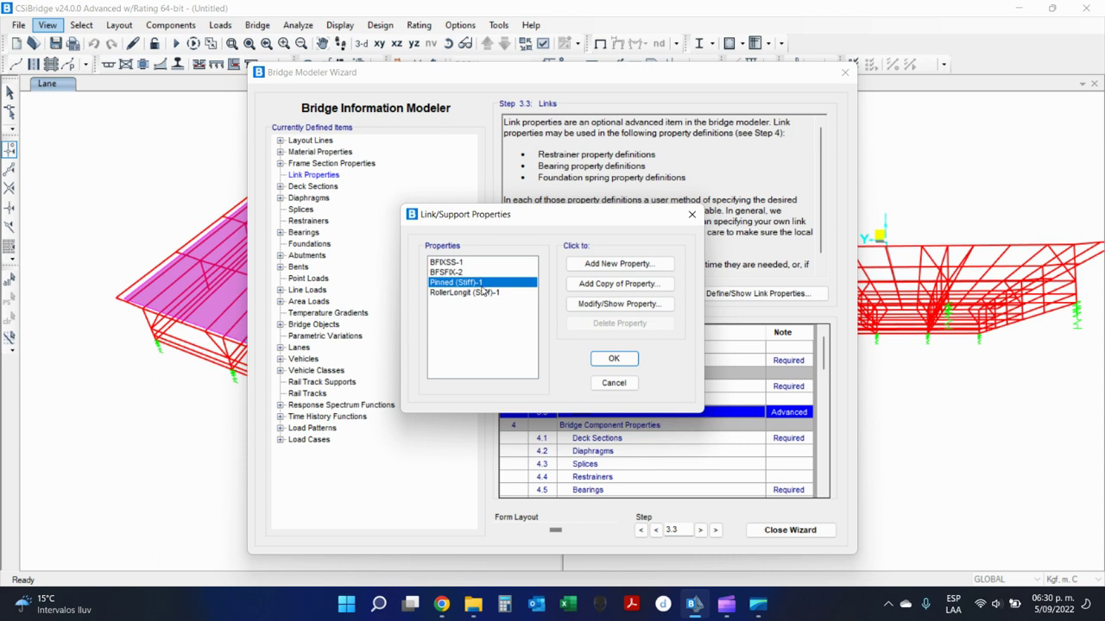
pyautogui.click(485, 292)
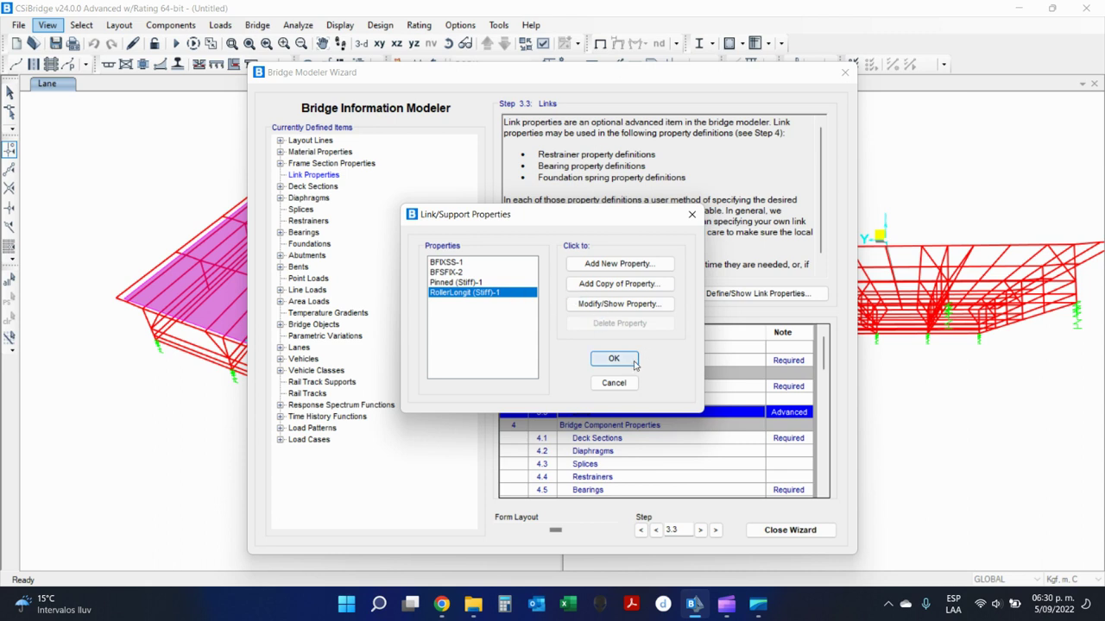
pyautogui.click(633, 386)
# Open the concrete tee beam deck section BSEC1 for editing and rename it Sec Tipica.
pyautogui.scroll(-2, 651, 421)
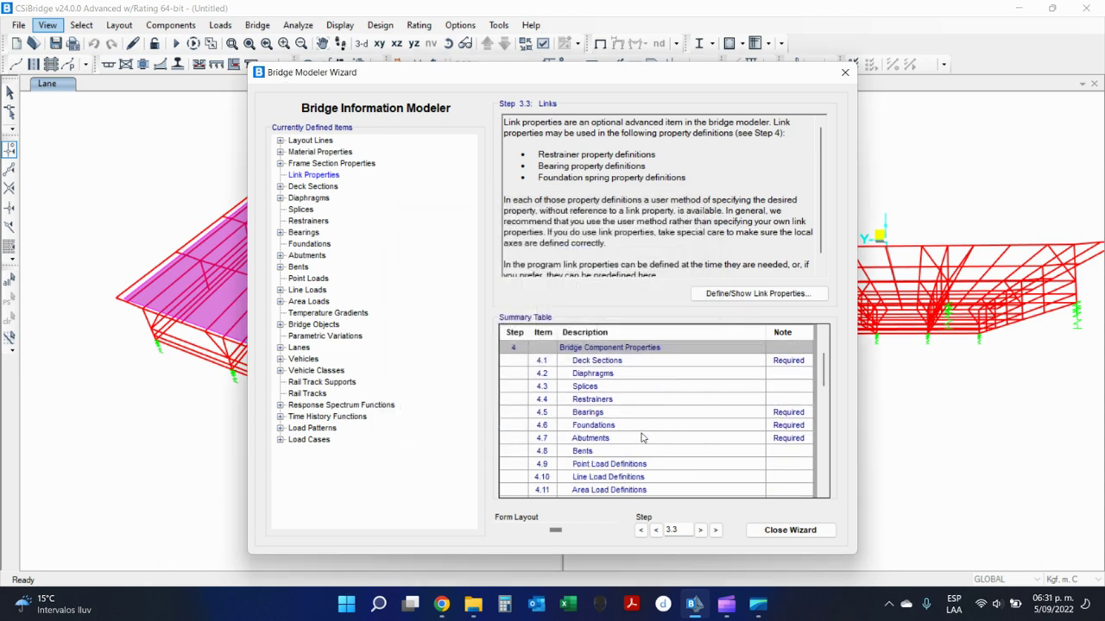
pyautogui.doubleClick(669, 368)
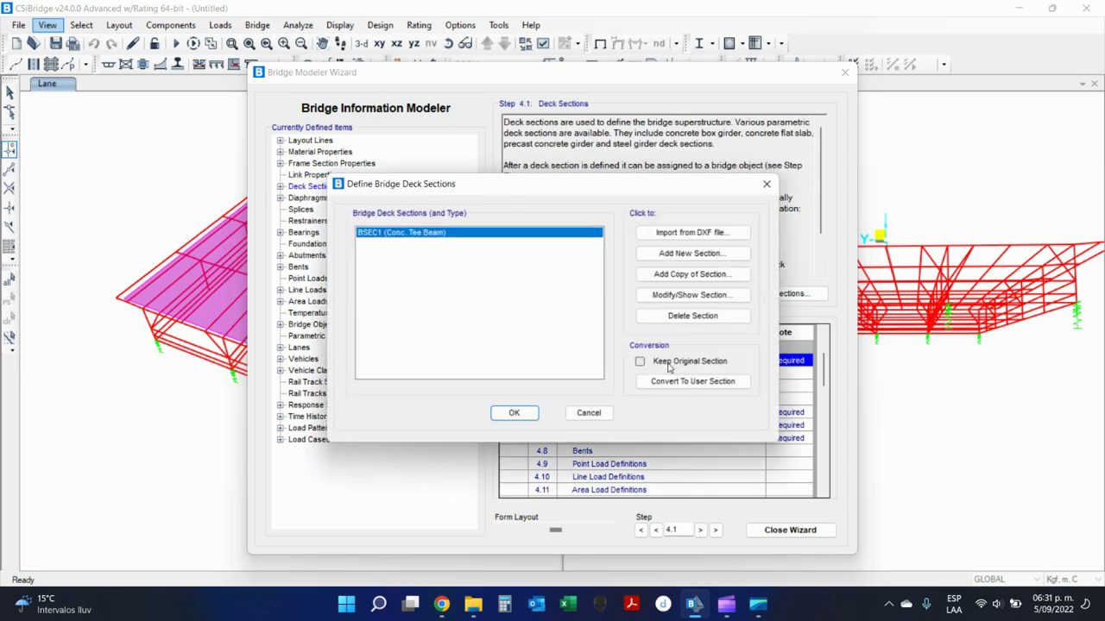
pyautogui.moveTo(492, 186); pyautogui.dragTo(423, 166)
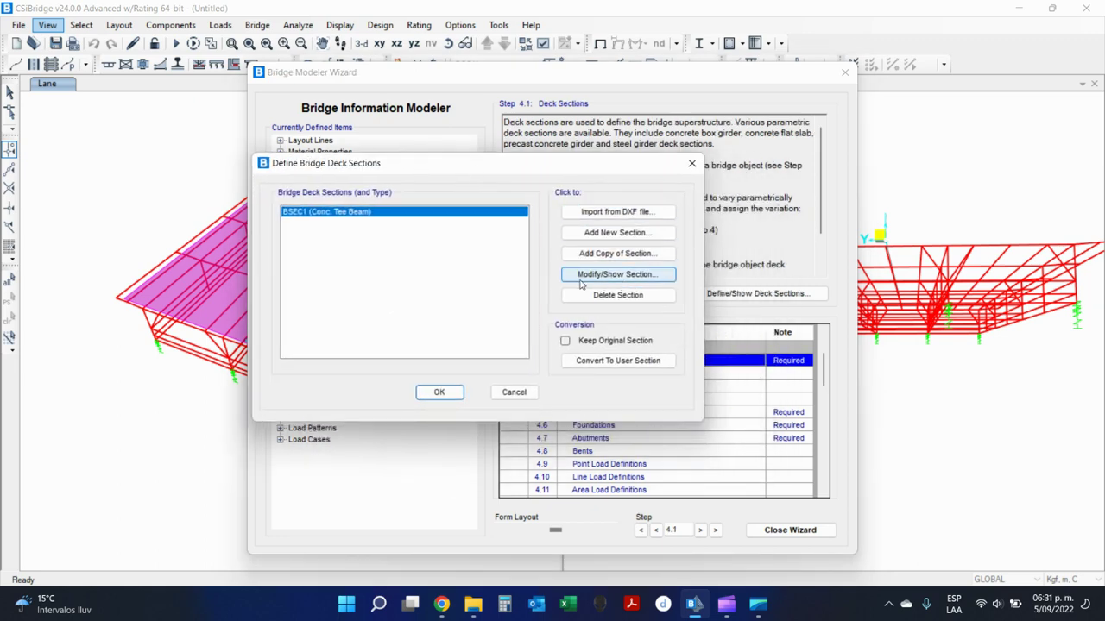
pyautogui.moveTo(586, 165); pyautogui.dragTo(365, 54)
pyautogui.click(414, 164)
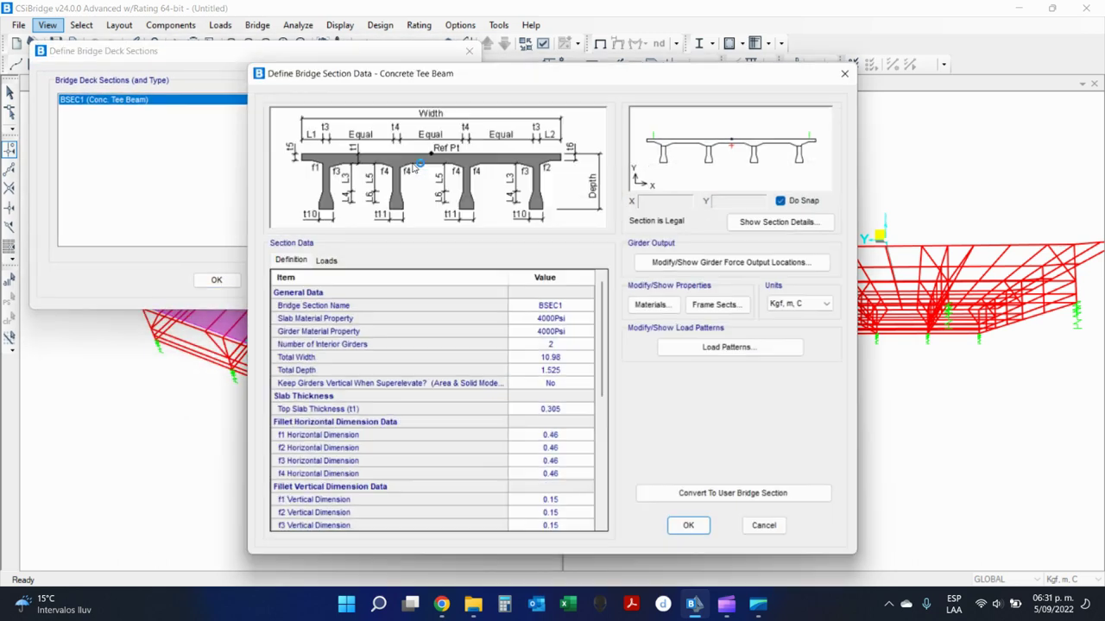
pyautogui.moveTo(556, 73)
pyautogui.mouseDown()
pyautogui.moveTo(420, 59)
pyautogui.moveTo(391, 78)
pyautogui.mouseUp()
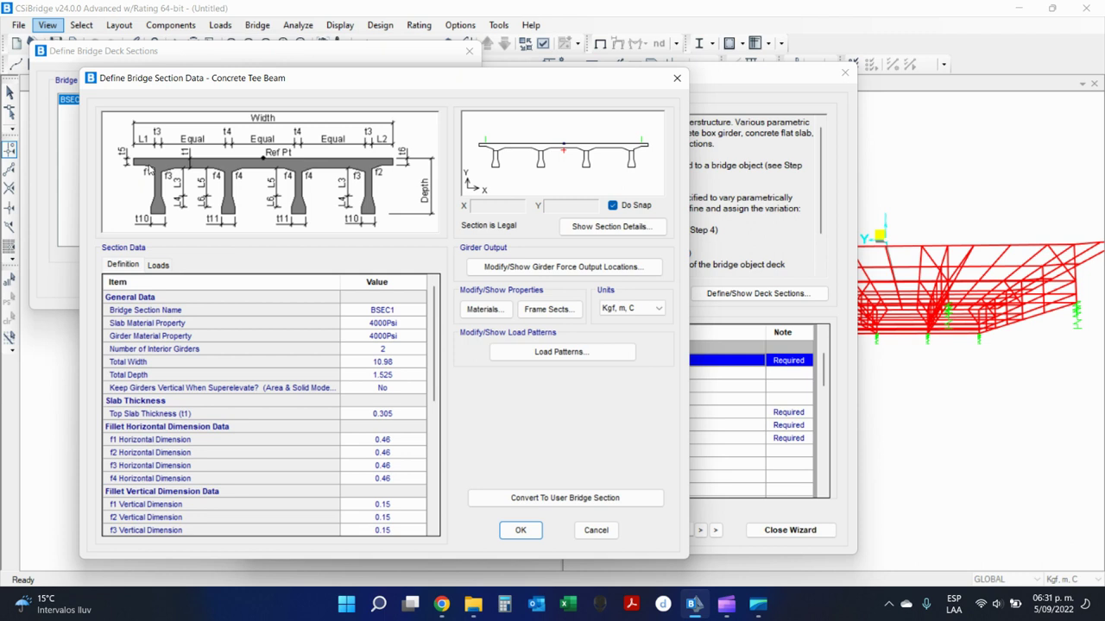
pyautogui.click(409, 309)
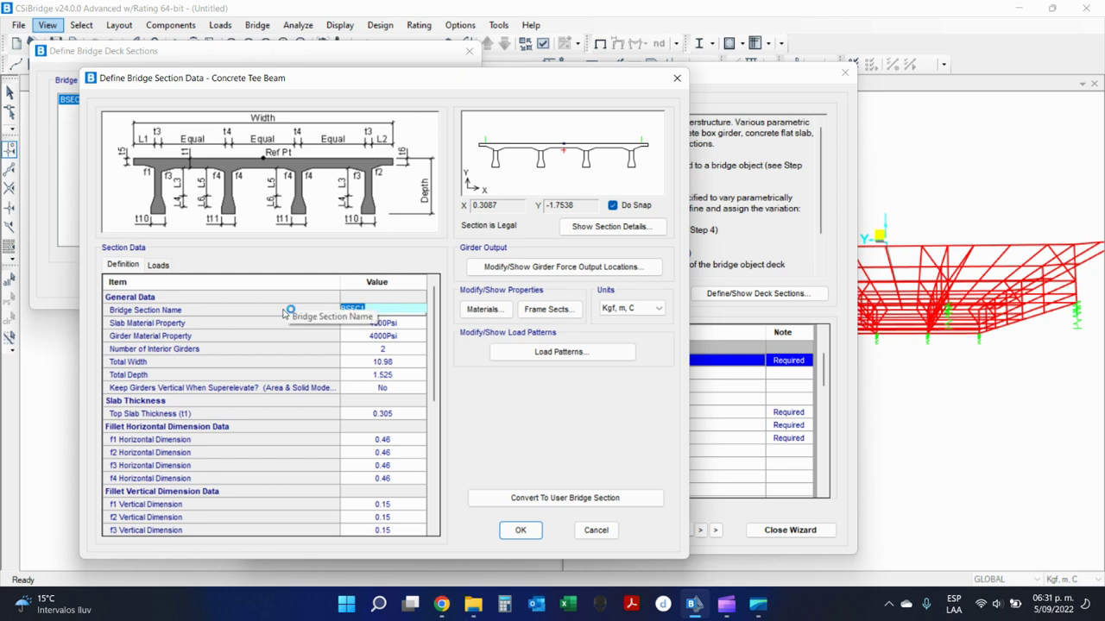
pyautogui.write('Sec Tipica')
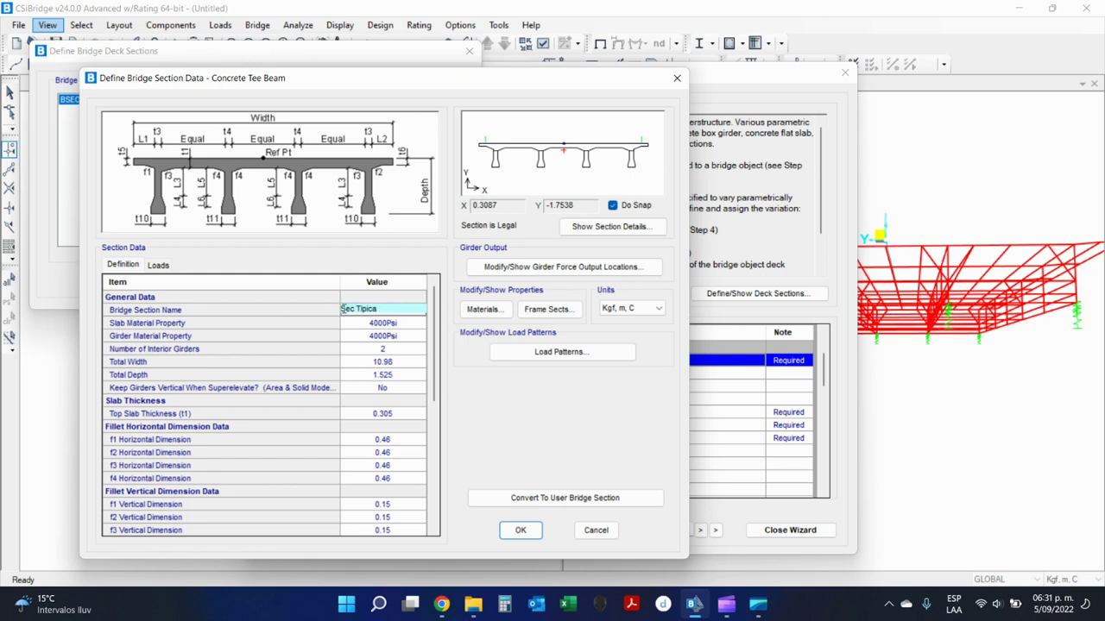
# Check the available slab and girder materials of the deck section, keeping 4000Psi for both.
pyautogui.click(354, 324)
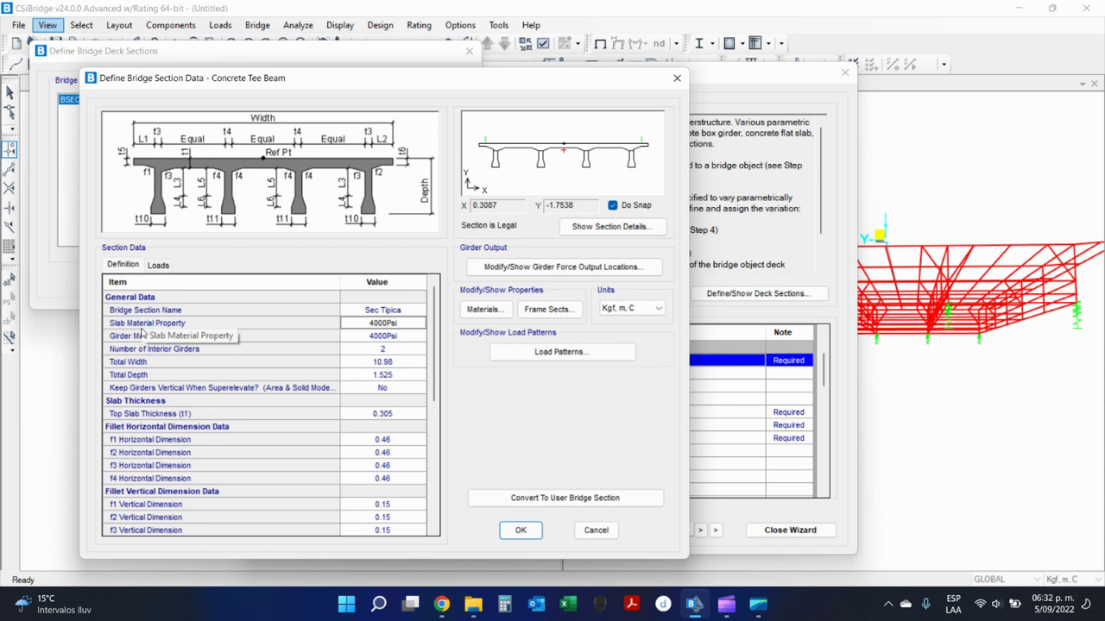
pyautogui.click(391, 338)
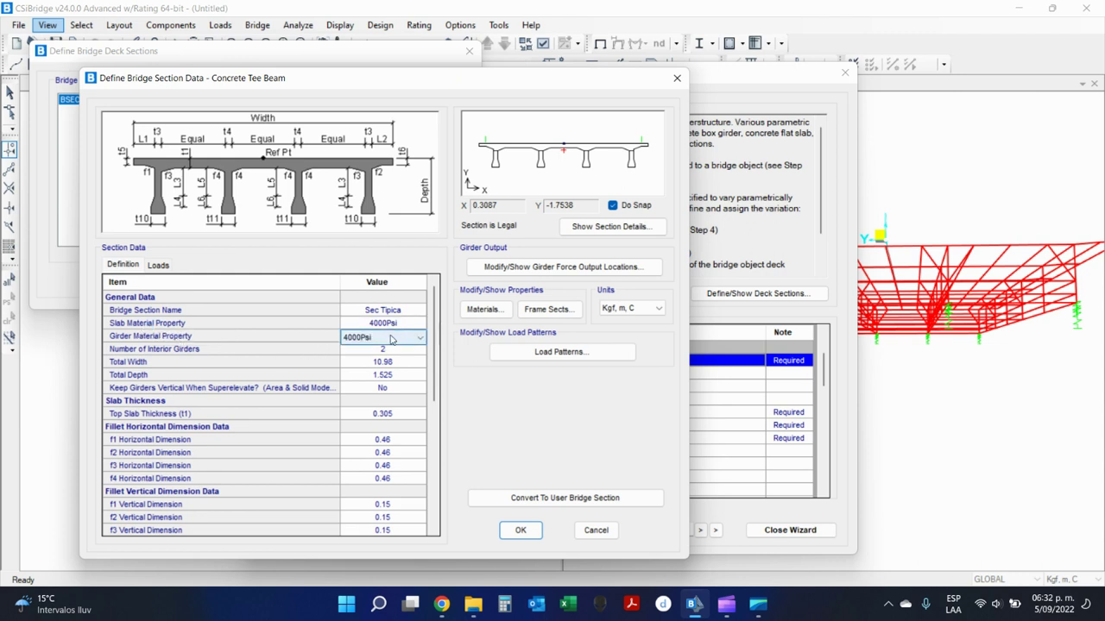
pyautogui.click(393, 339)
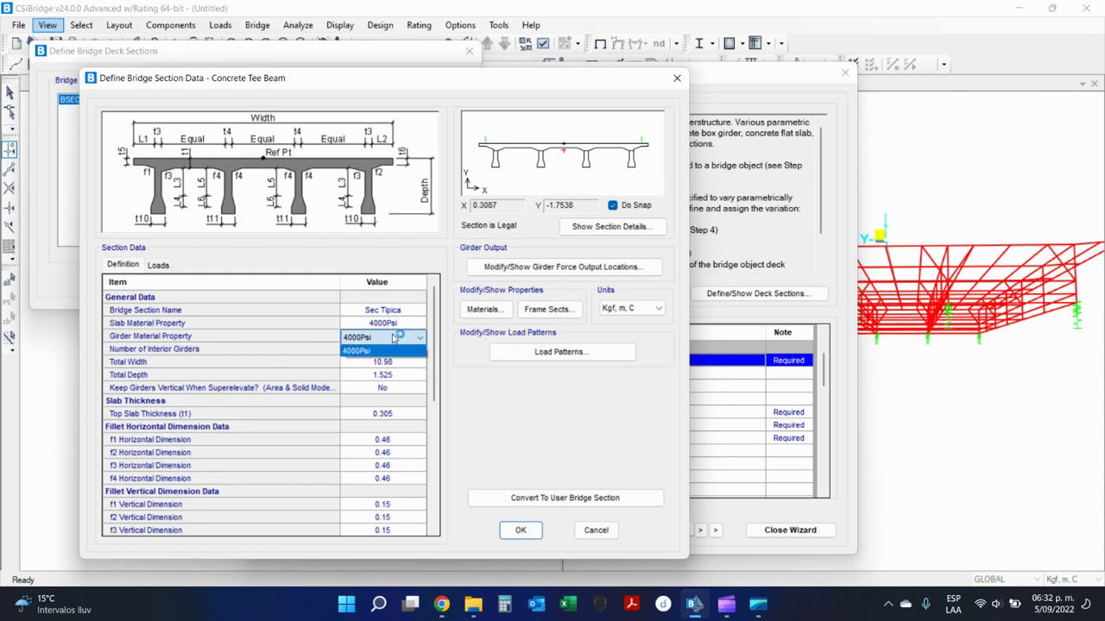
pyautogui.click(402, 339)
pyautogui.click(406, 326)
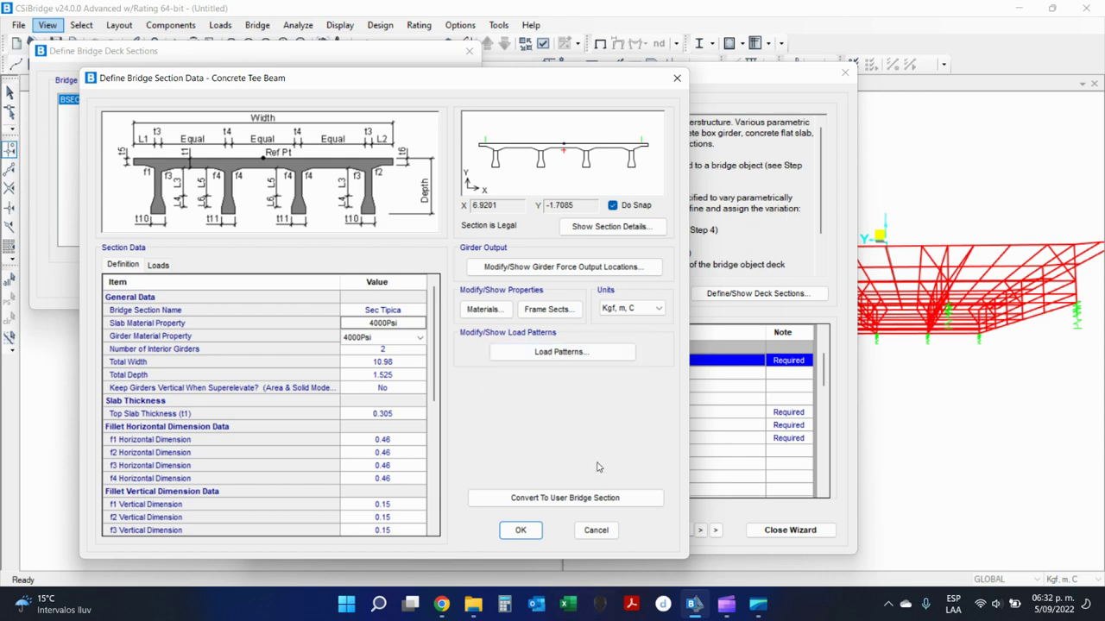
# Switch to Excel, create a blank workbook and enter the title Sección puente in cell B4.
pyautogui.moveTo(485, 149)
pyautogui.click(566, 604)
pyautogui.click(177, 162)
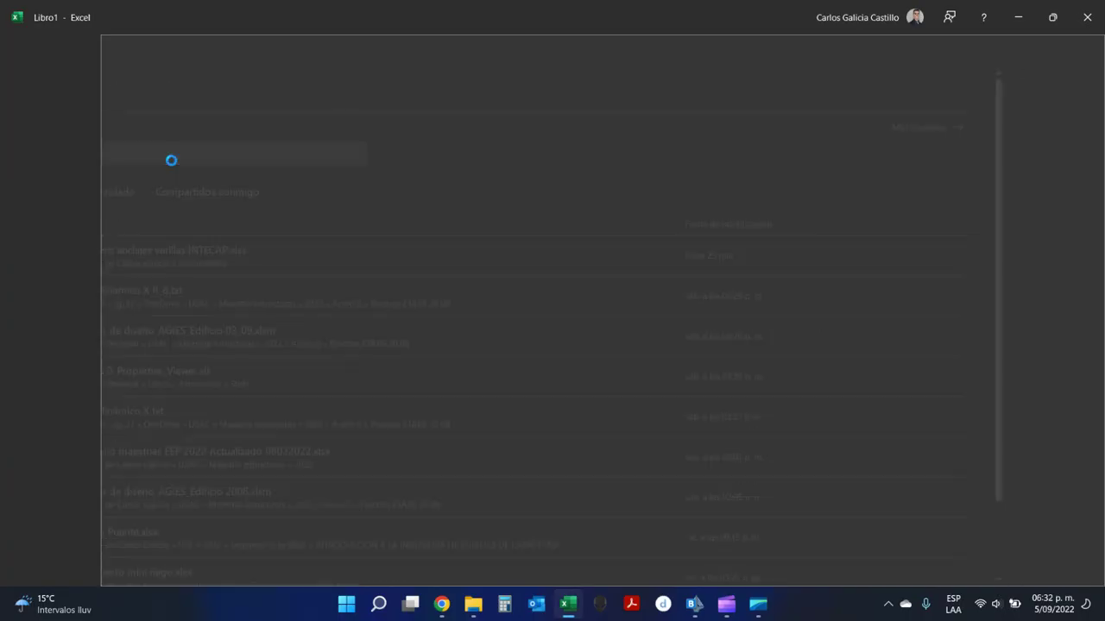
pyautogui.click(106, 223)
pyautogui.write('S')
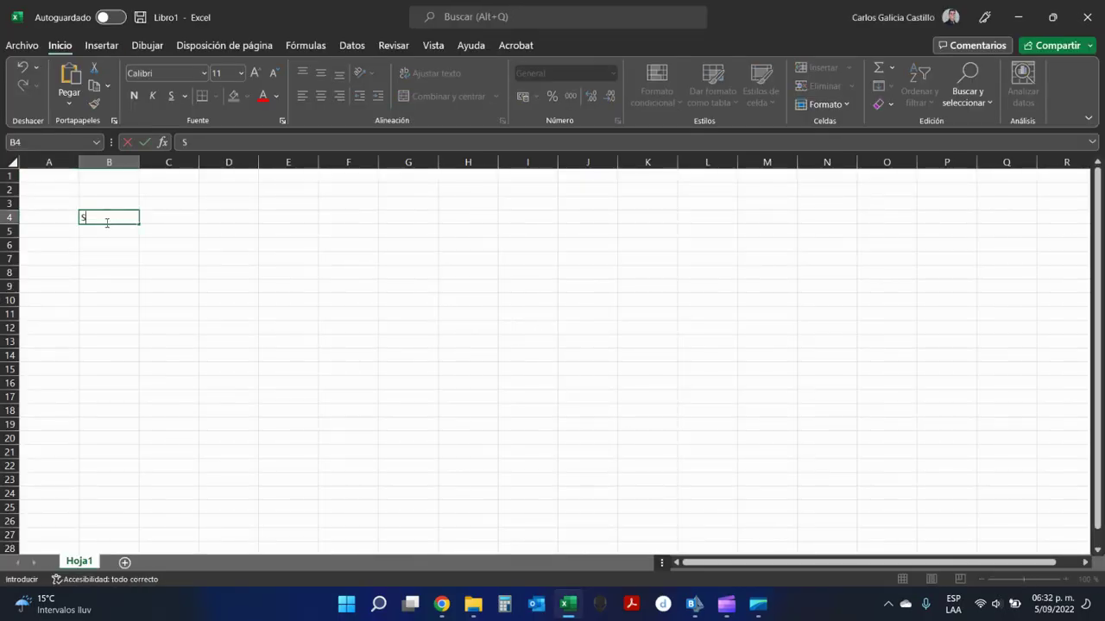
pyautogui.write('ección puente')
pyautogui.press('Return')
# Enter the label Banqueta in cell B6 and its value 1 in cell C6.
pyautogui.press('Return')
pyautogui.write('Banqueta')
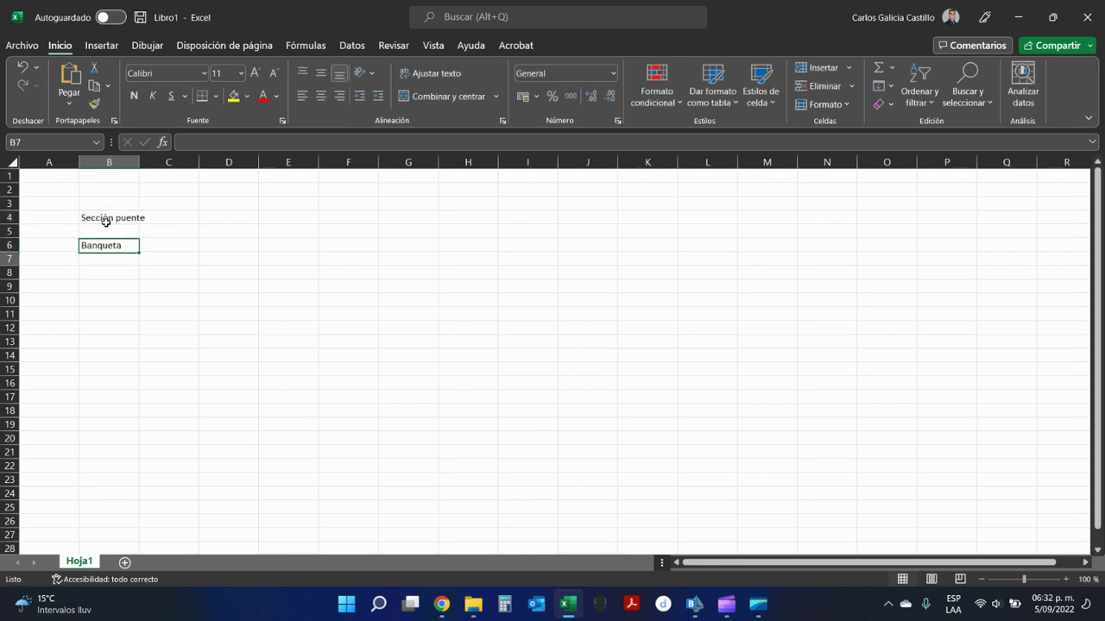
pyautogui.press('Tab')
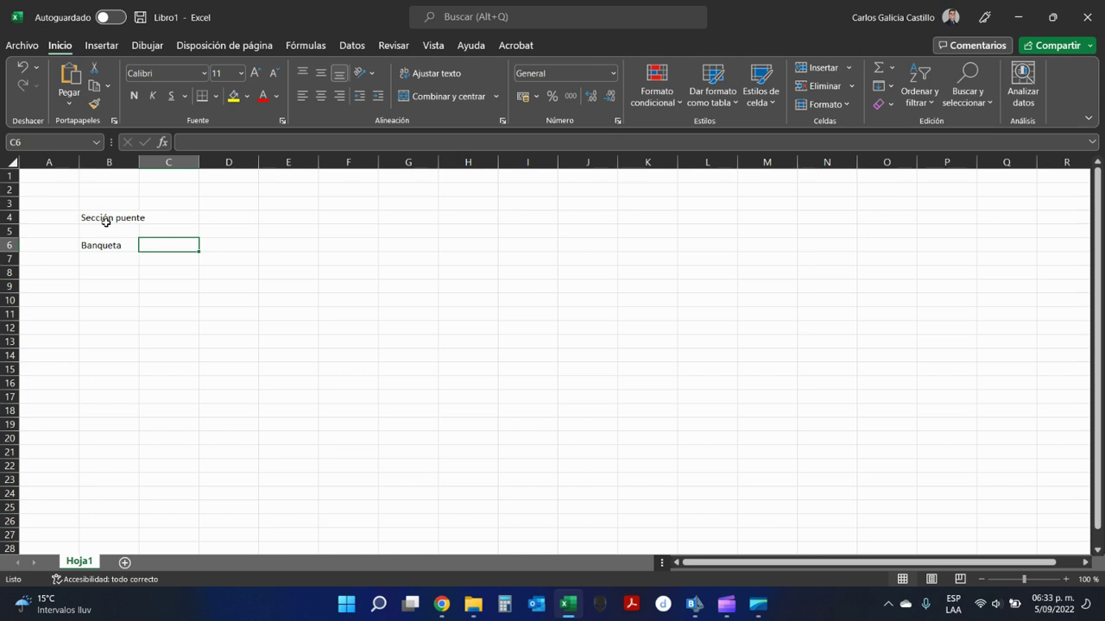
pyautogui.write('1')
pyautogui.press('Return')
# Enter 2 in cell A7 and the label carriles in cell B7.
pyautogui.press('Left')
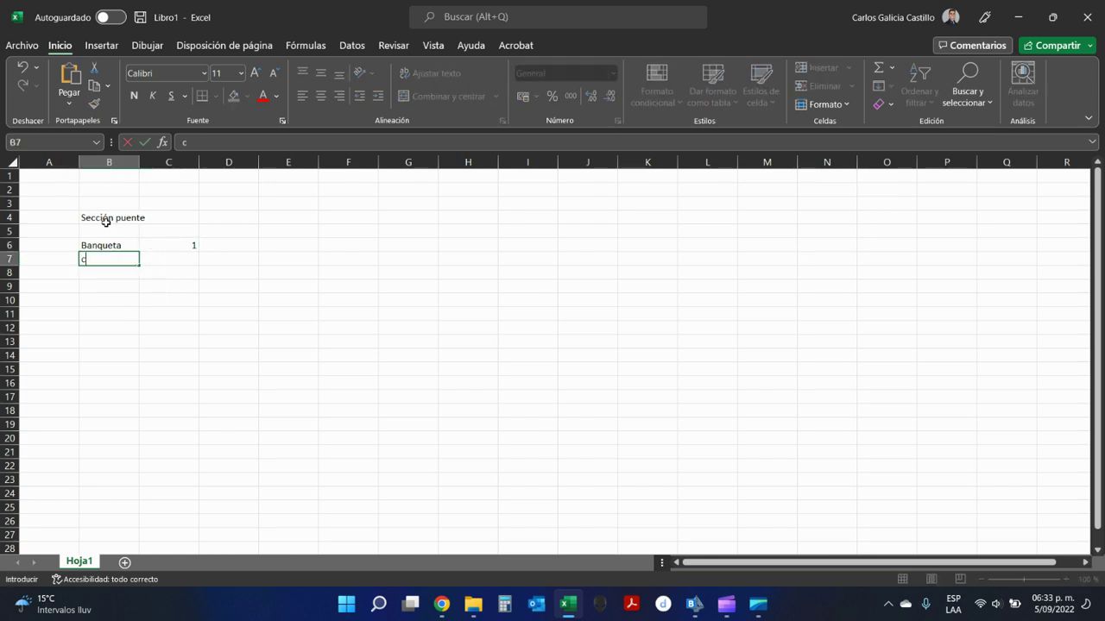
pyautogui.press('Left')
pyautogui.write('2')
pyautogui.press('Tab')
pyautogui.write('carri')
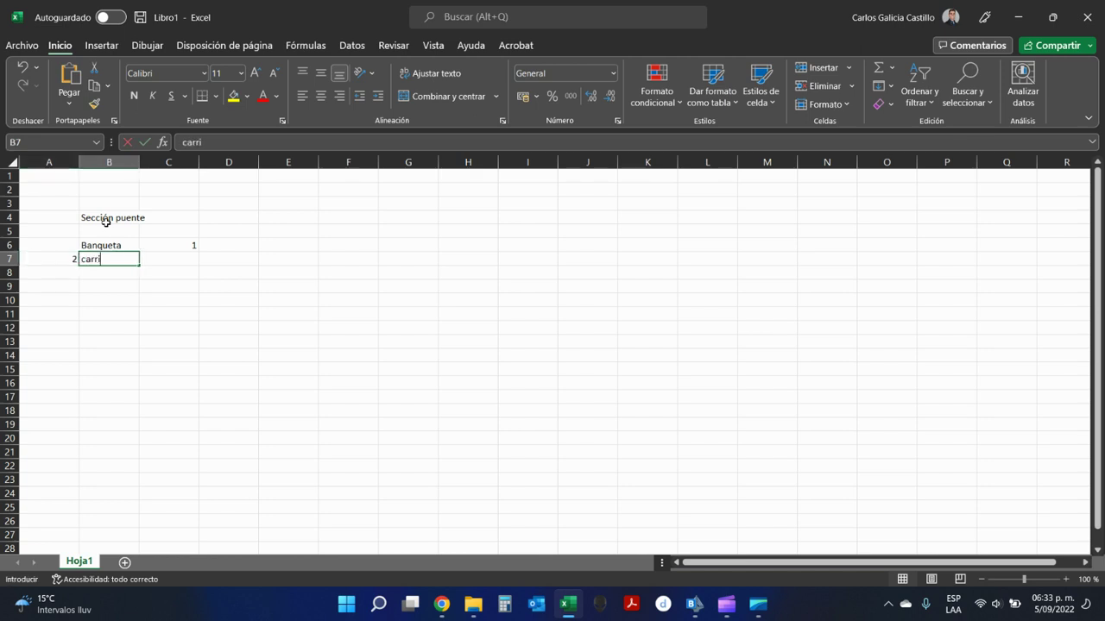
pyautogui.write('les')
pyautogui.press('Return')
# Calculate the lane width in cell C7 with the formula +3.6*2.
pyautogui.press('Up')
pyautogui.press('Right')
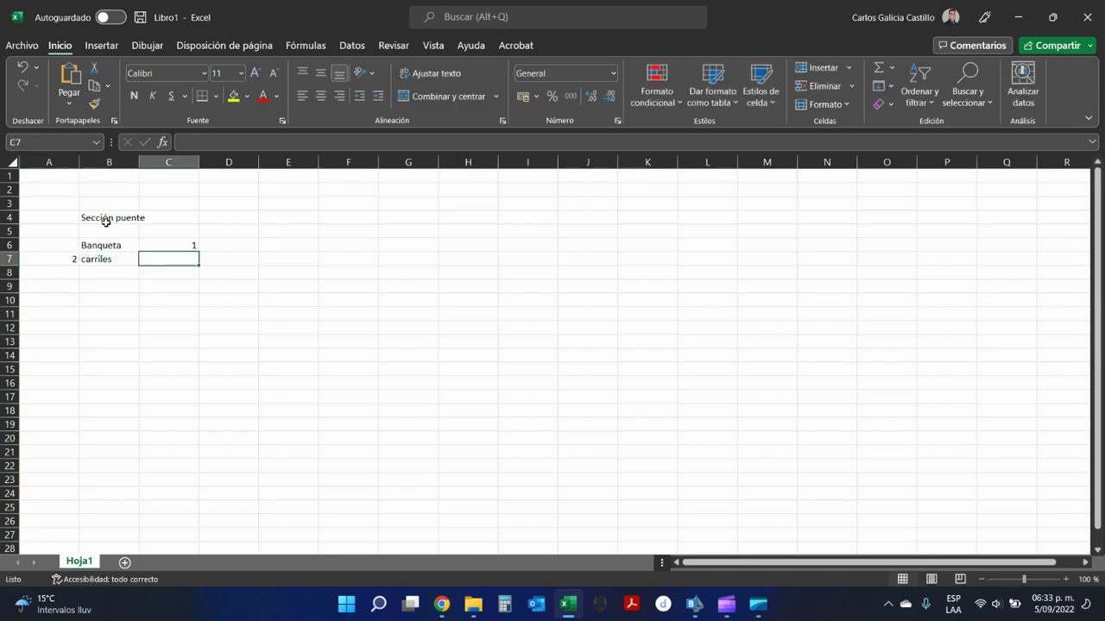
pyautogui.write('+3.6*2')
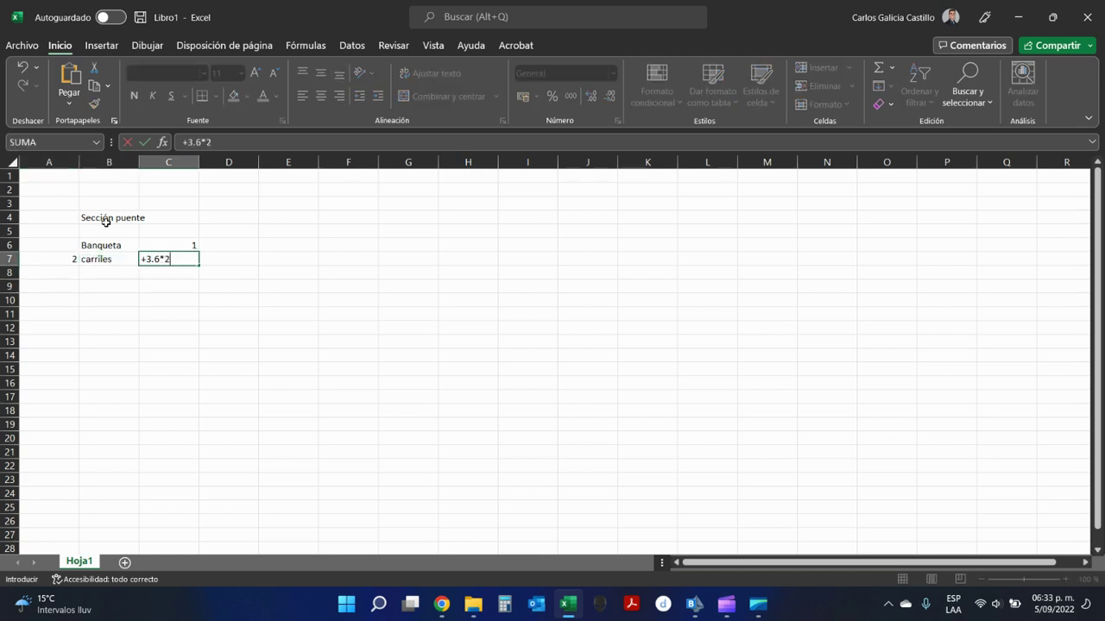
pyautogui.press('Return')
pyautogui.press('Left')
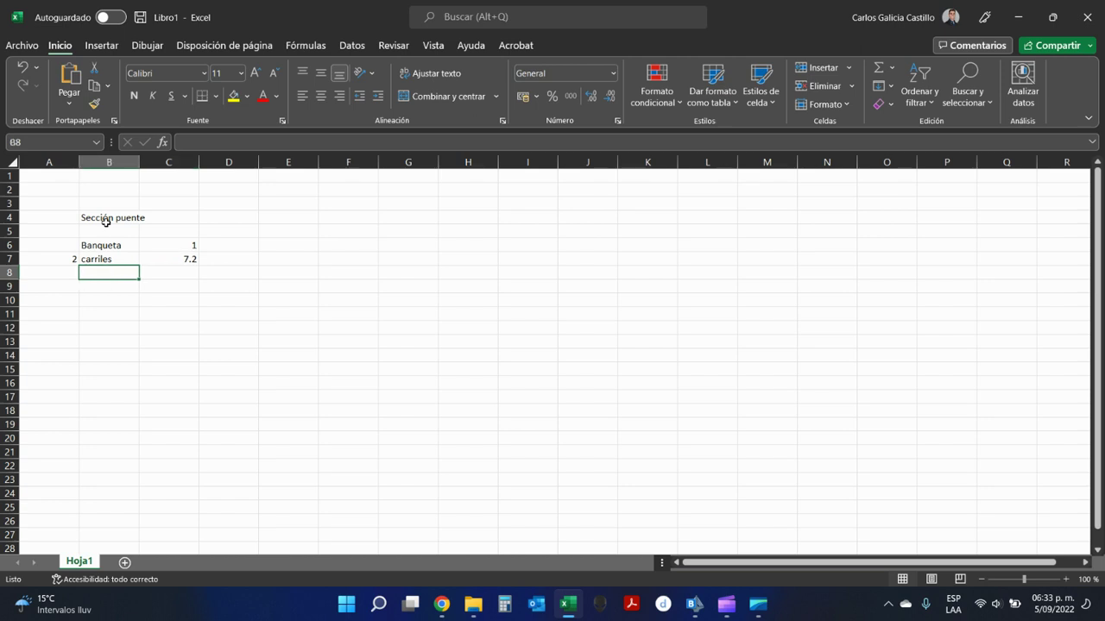
# Add the second sidewalk by entering Banqueta in cell B8 and 1 in cell C8.
pyautogui.write('Banqueta')
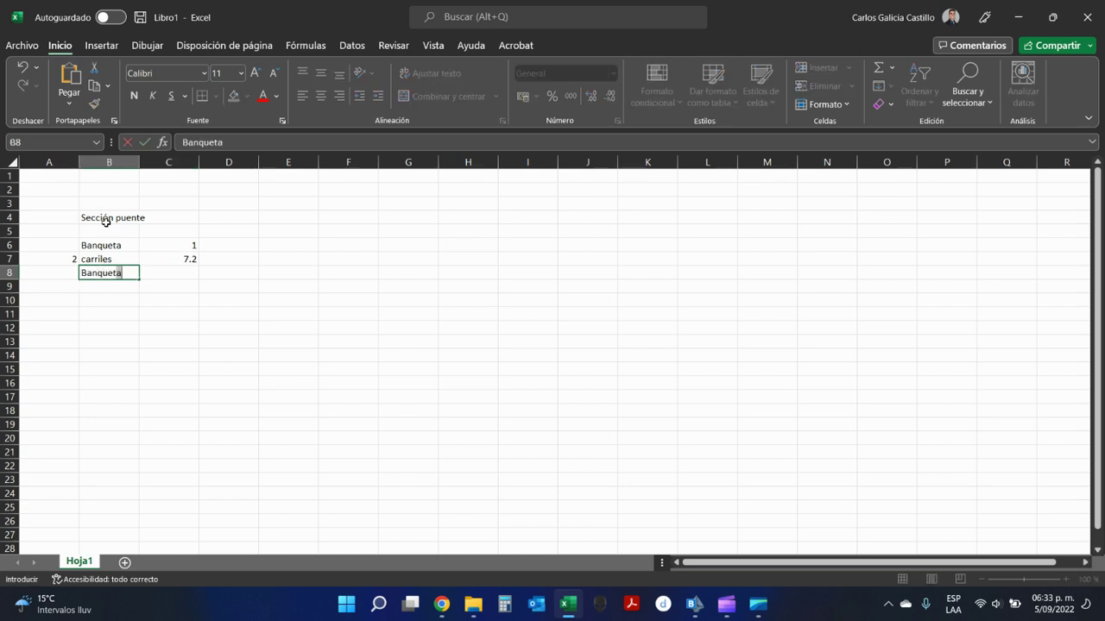
pyautogui.press('Return')
pyautogui.press('Up')
pyautogui.press('Right')
pyautogui.write('1')
pyautogui.press('Return')
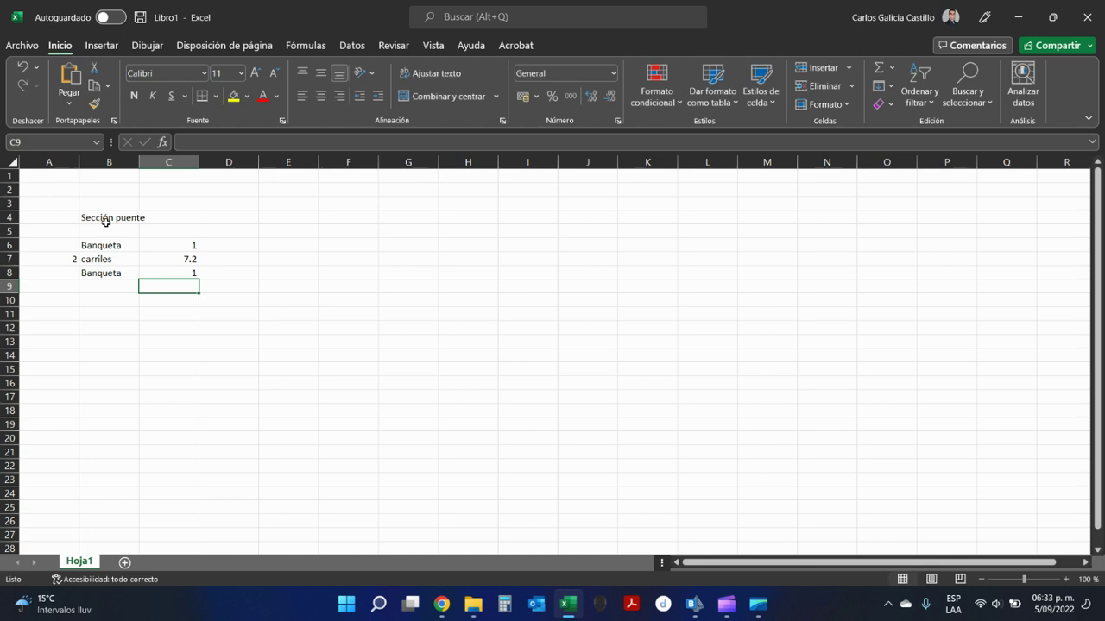
# Enter a SUMA formula over C6:C9 in cell C9 to total the widths.
pyautogui.write('+SUMA(')
pyautogui.press('pagedown')
pyautogui.press('pageup')
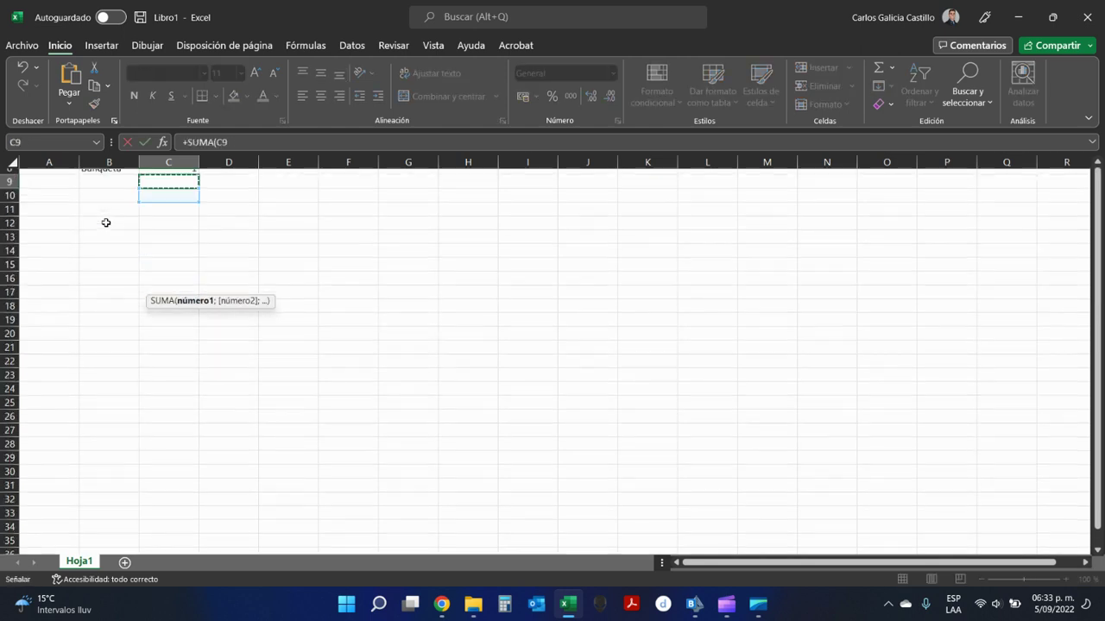
pyautogui.hotkey('shift', 'Up')
pyautogui.hotkey('shift', 'Up')
pyautogui.hotkey('shift', 'Up')
pyautogui.press('Return')
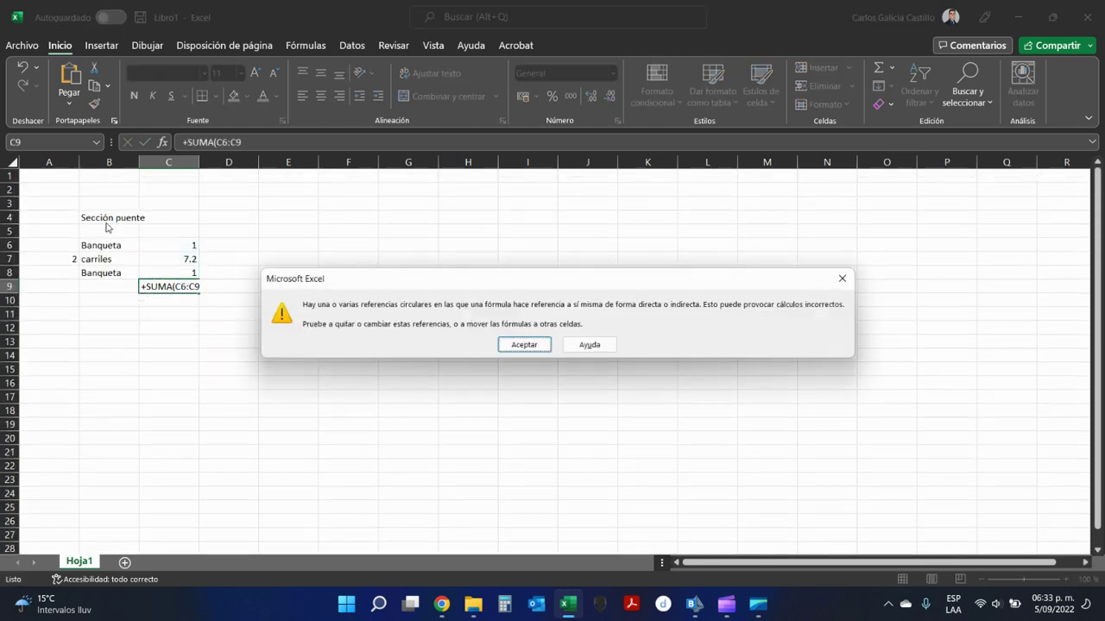
pyautogui.press('Return')
# Correct the SUMA formula in cell C9 so its range is C6:C8.
pyautogui.click(165, 284)
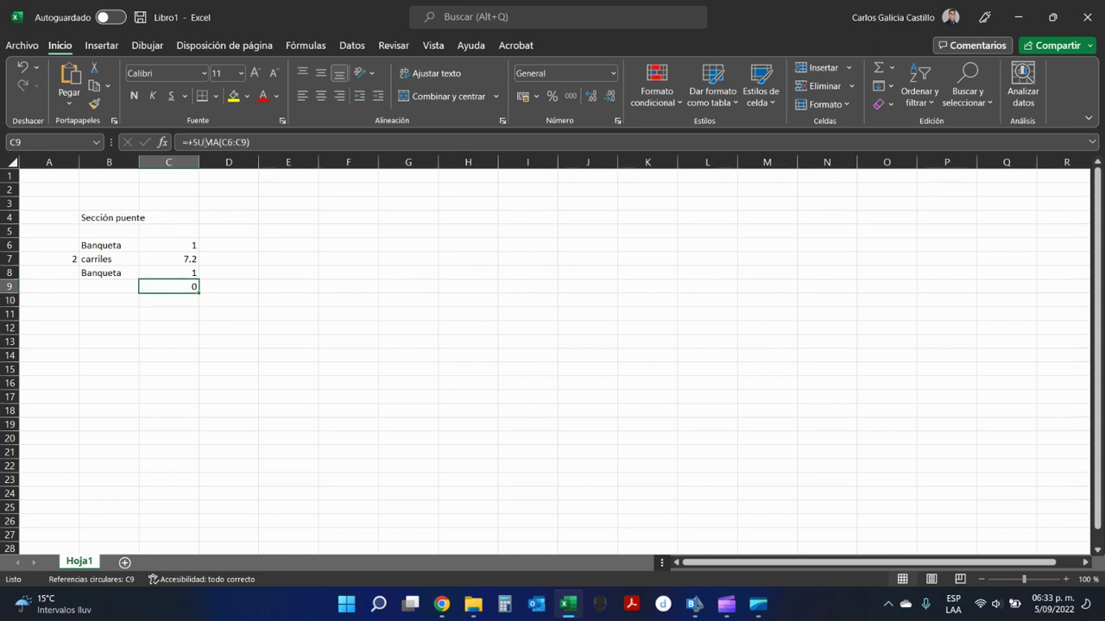
pyautogui.click(225, 143)
pyautogui.click(244, 143)
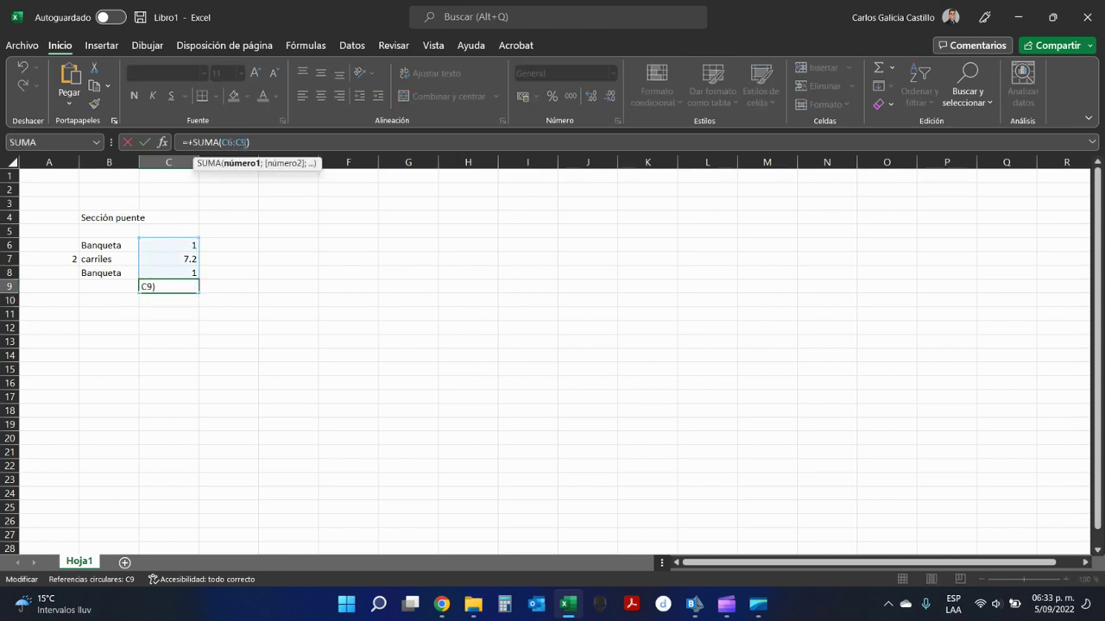
pyautogui.press('BackSpace')
pyautogui.write('8')
pyautogui.press('Return')
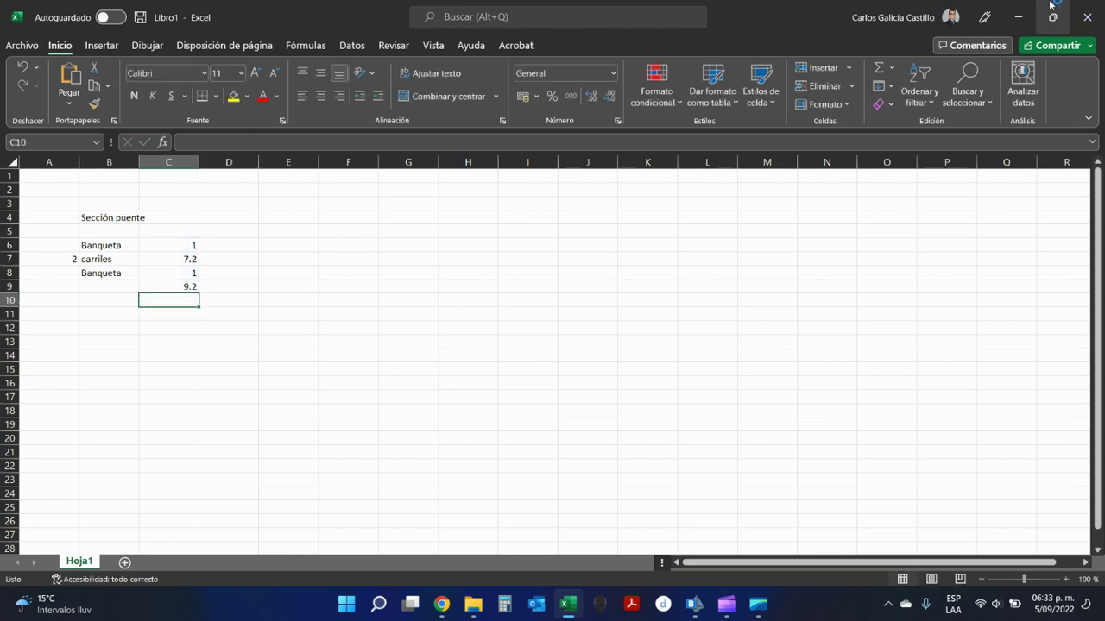
# Switch back to CSiBridge and set the deck section's Total Width to 9.2 m.
pyautogui.click(1019, 17)
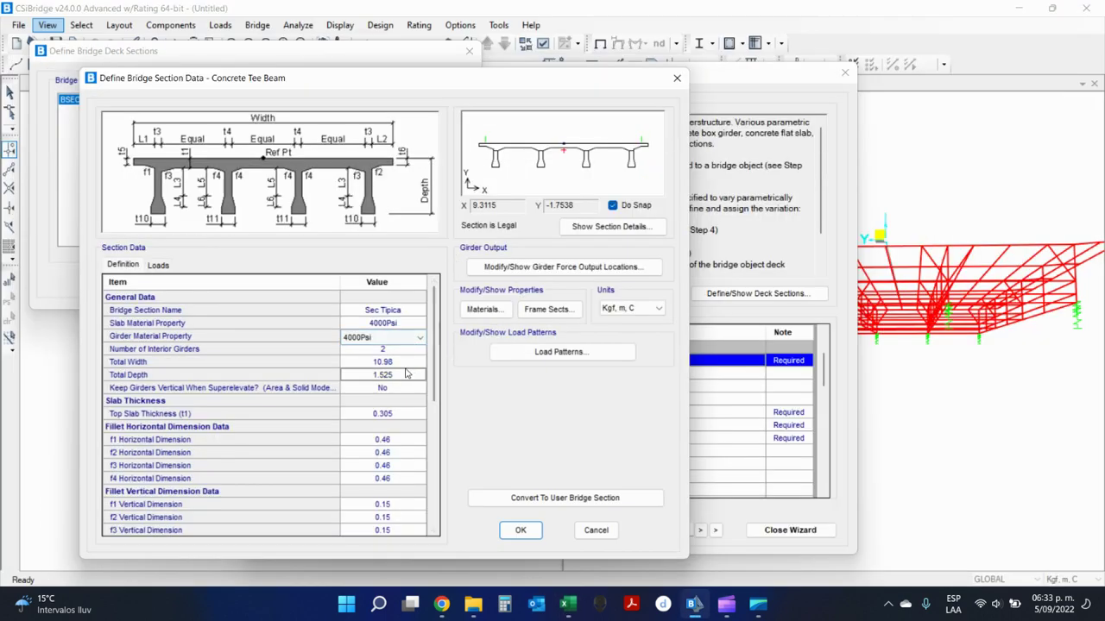
pyautogui.click(401, 366)
pyautogui.moveTo(401, 364); pyautogui.dragTo(238, 353)
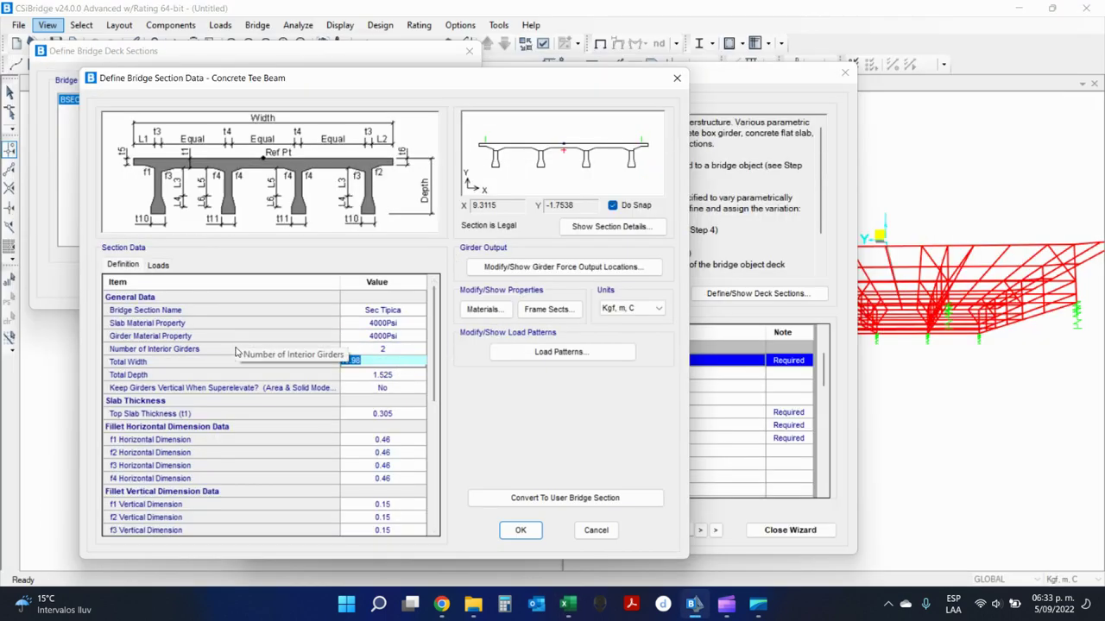
pyautogui.press('BackSpace')
pyautogui.write('9.2')
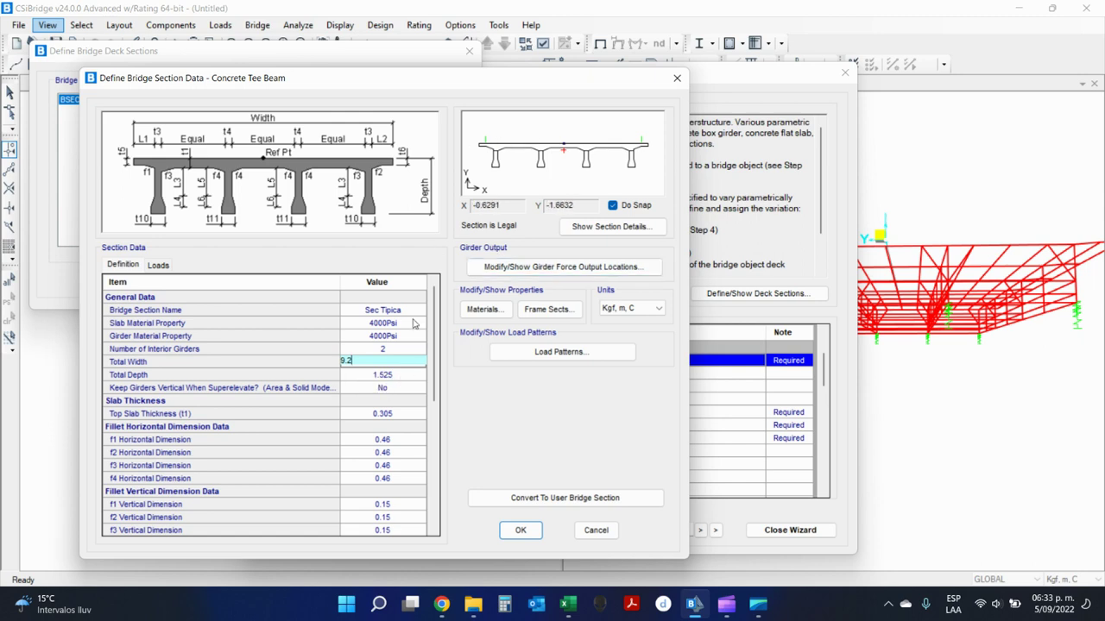
pyautogui.press('Return')
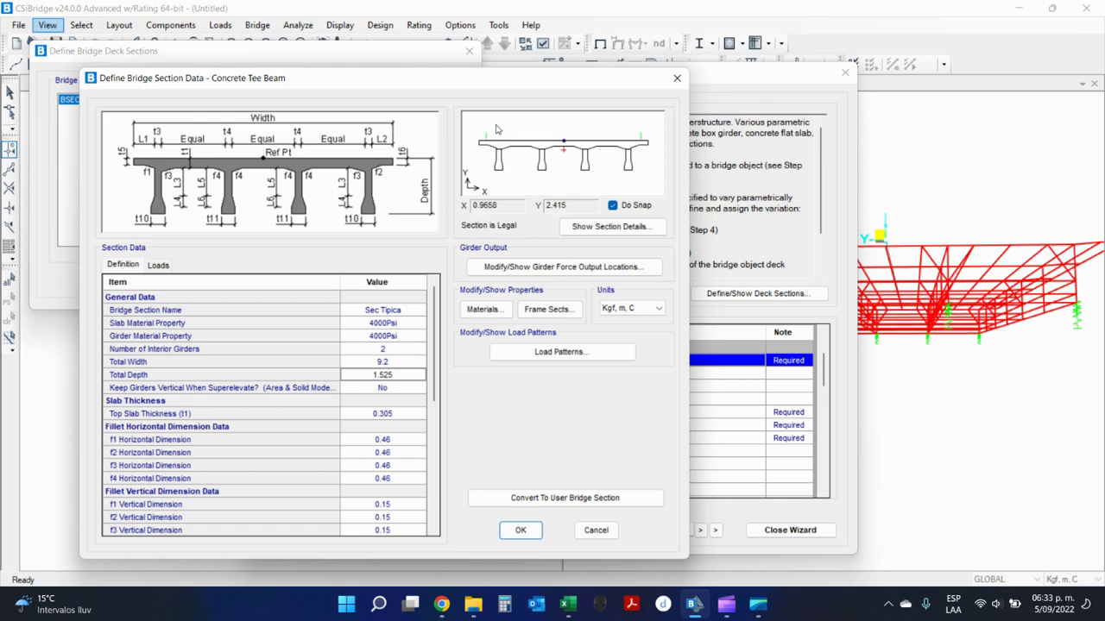
# Capture the deck section preview as a rectangular snip and open it enlarged in Herramienta Recortes.
pyautogui.press('super+shift+s')
pyautogui.moveTo(463, 116); pyautogui.dragTo(663, 203)
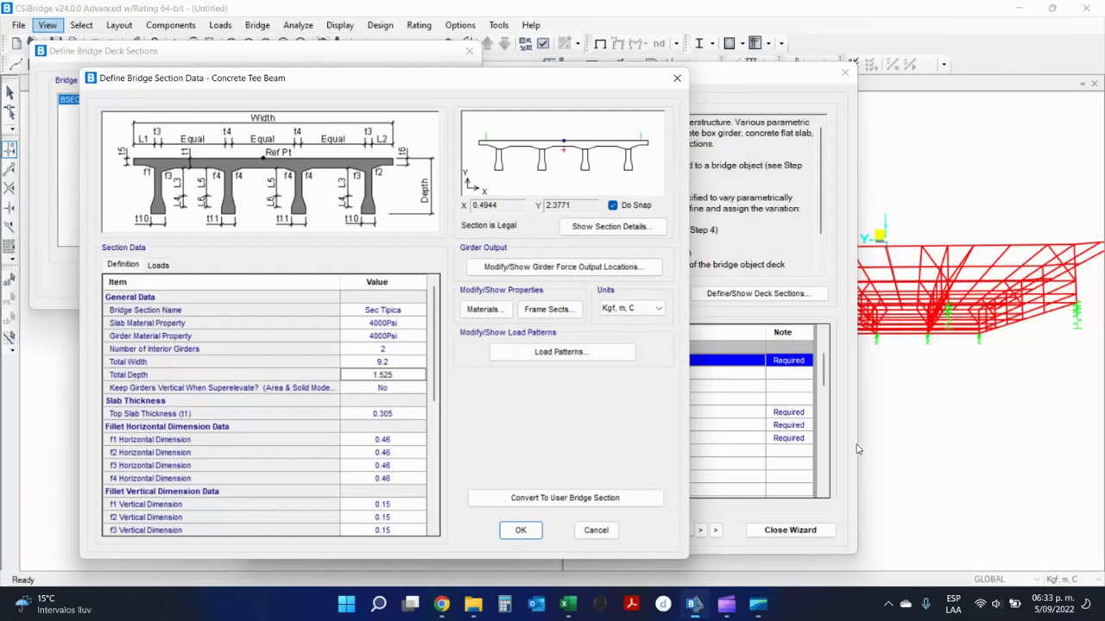
pyautogui.click(920, 191)
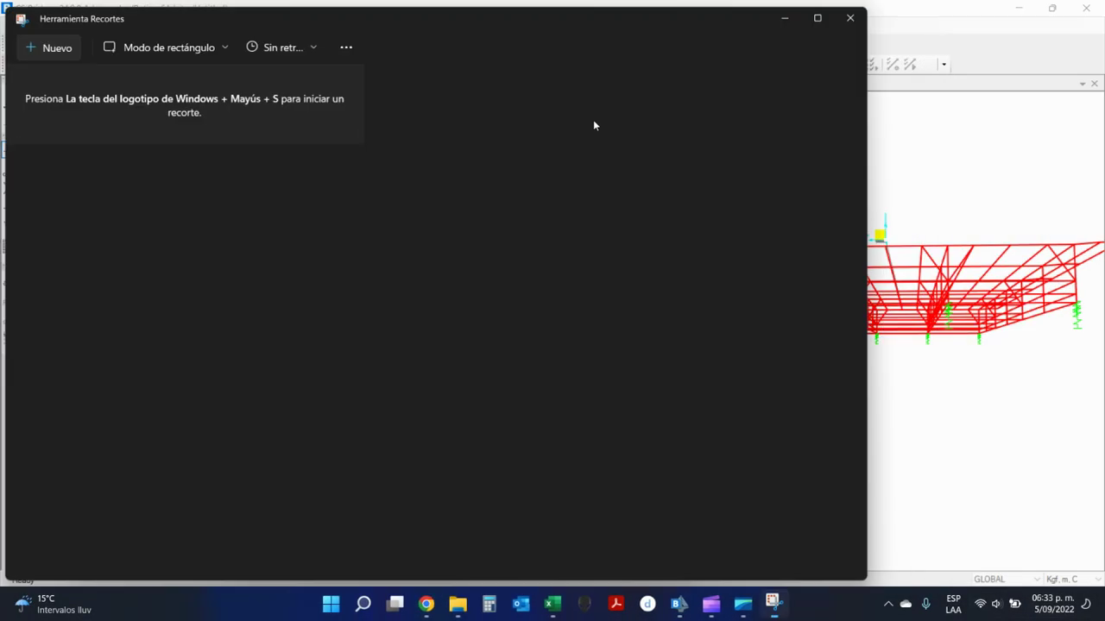
pyautogui.keyDown('ctrl'); pyautogui.scroll(2, 383, 307); pyautogui.keyUp('ctrl')
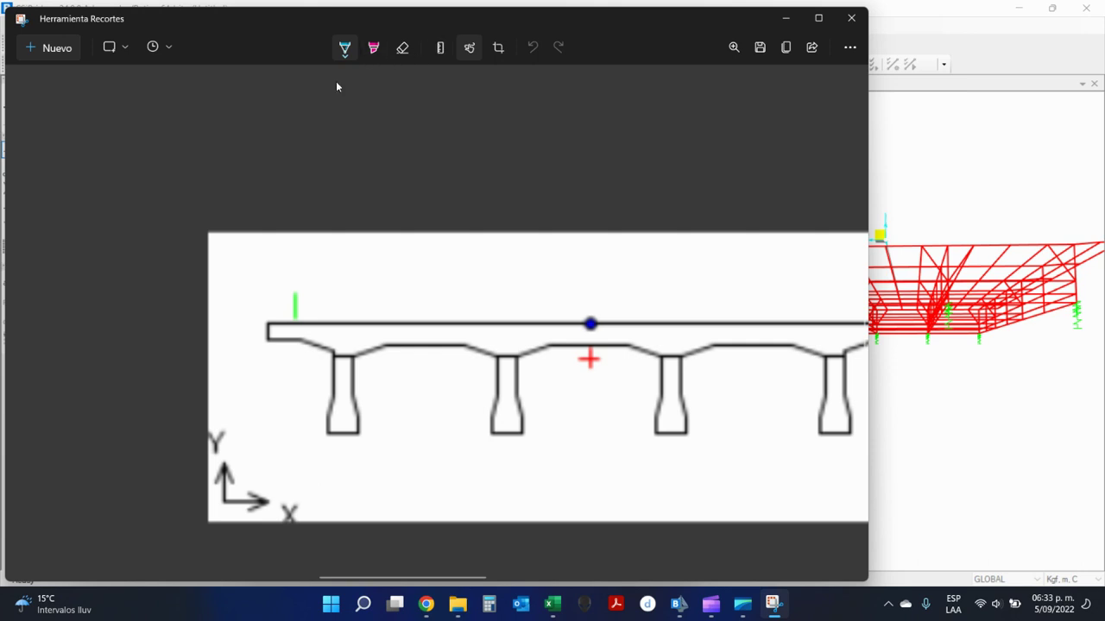
pyautogui.click(346, 48)
pyautogui.moveTo(266, 294); pyautogui.dragTo(267, 278)
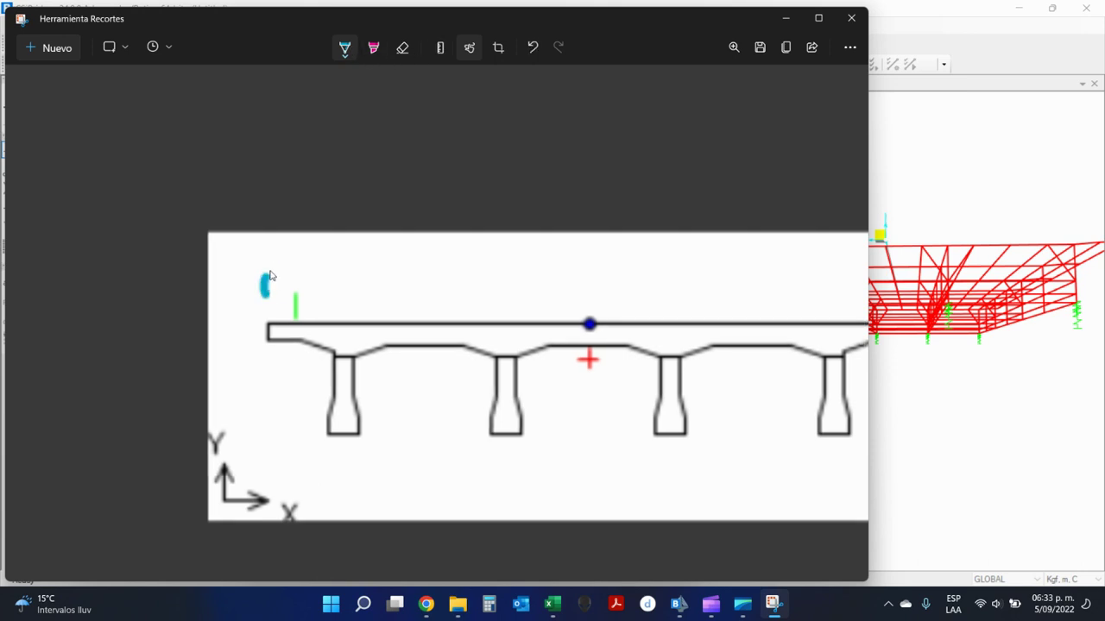
pyautogui.click(531, 47)
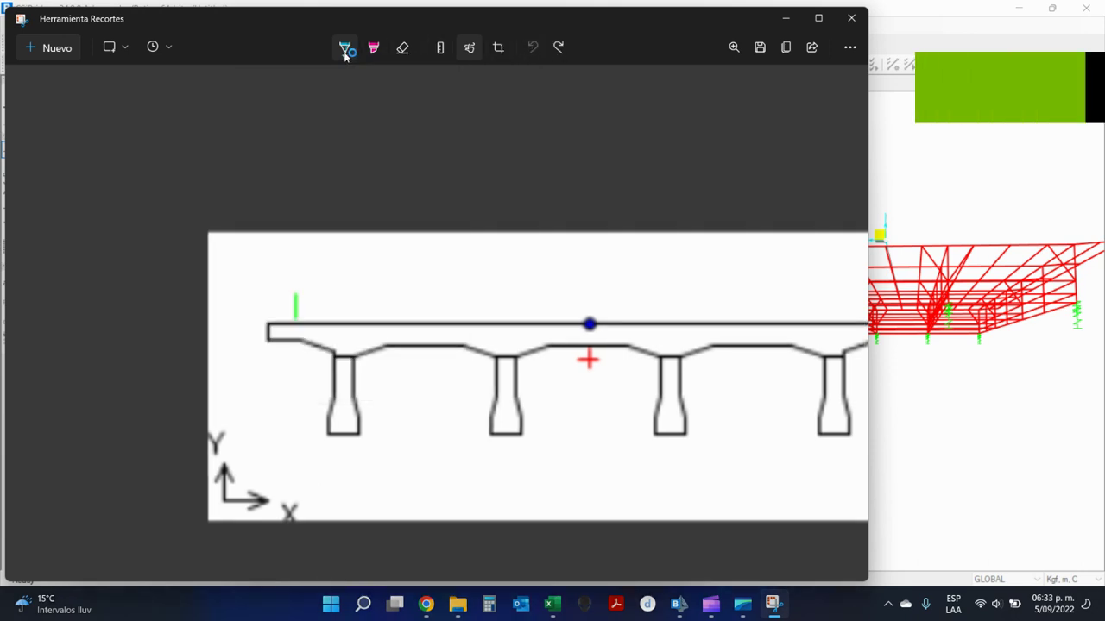
# Reduce the stroke size of the blue annotation pen.
pyautogui.click(345, 49)
pyautogui.moveTo(264, 367); pyautogui.dragTo(260, 367)
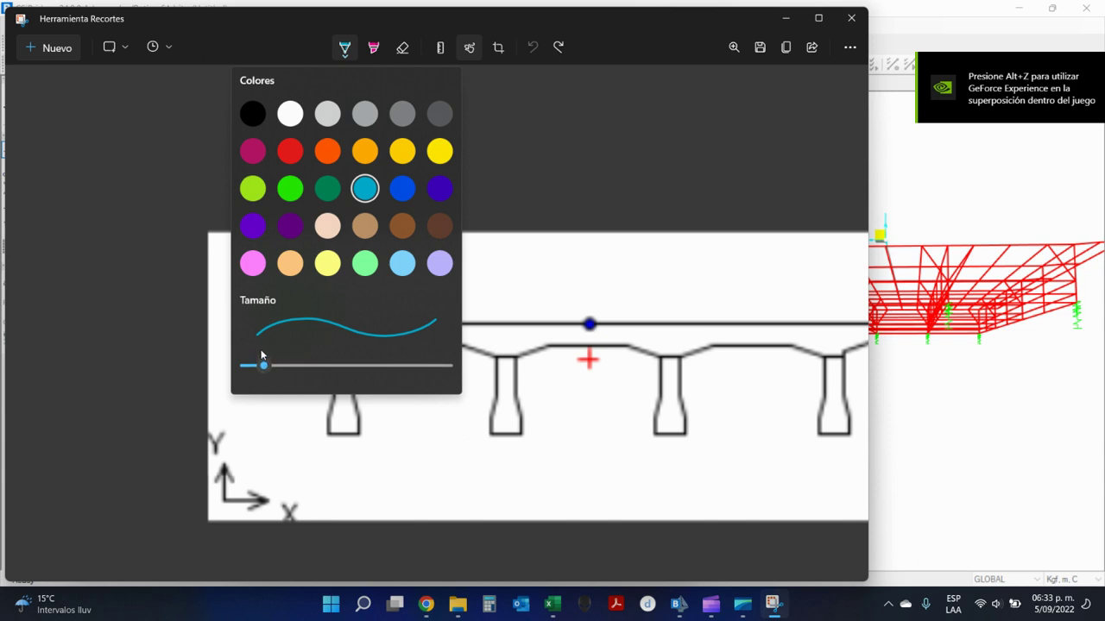
pyautogui.click(271, 285)
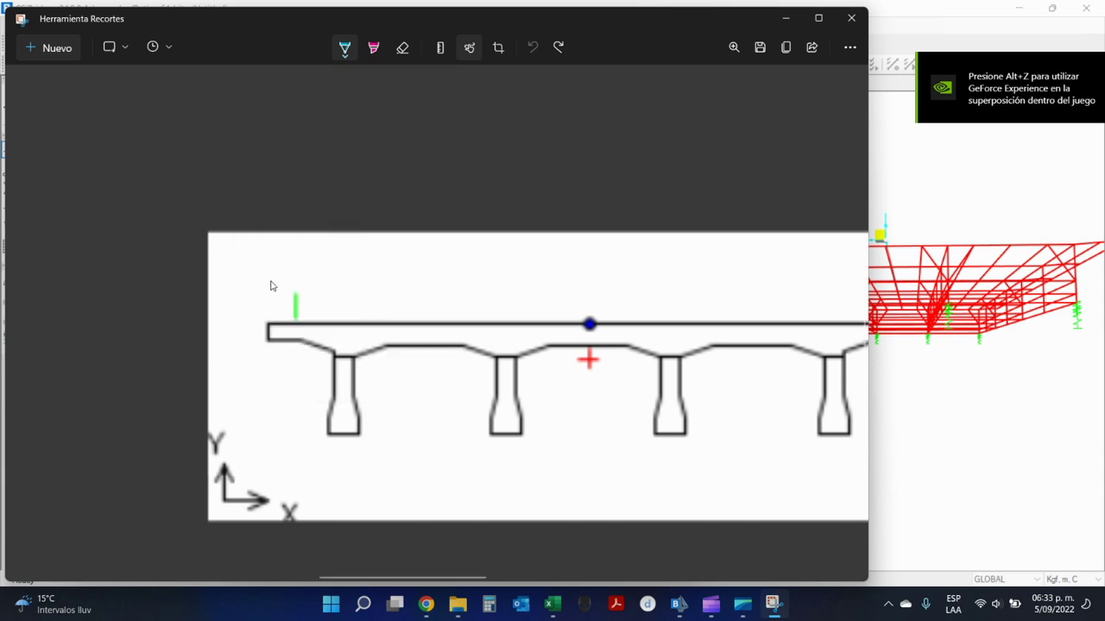
# Sketch a 4' dimension over the deck's left overhang, an outline beneath it and a line along the slab.
pyautogui.moveTo(268, 283)
pyautogui.mouseDown()
pyautogui.moveTo(260, 306)
pyautogui.moveTo(329, 302)
pyautogui.mouseUp()
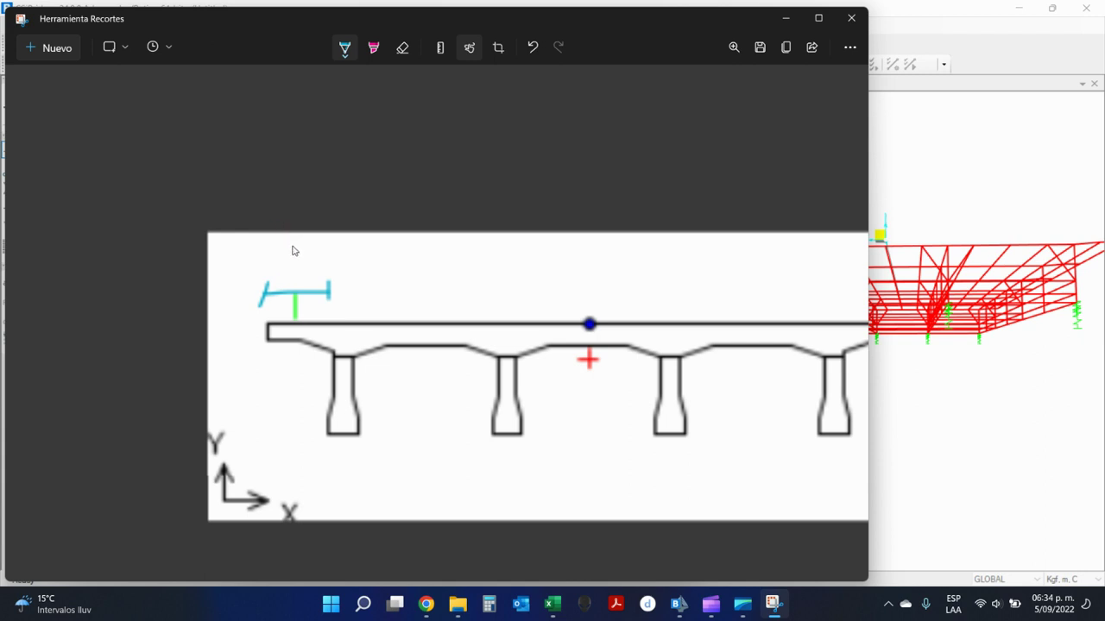
pyautogui.moveTo(286, 243)
pyautogui.mouseDown()
pyautogui.moveTo(296, 272)
pyautogui.moveTo(300, 247)
pyautogui.mouseUp()
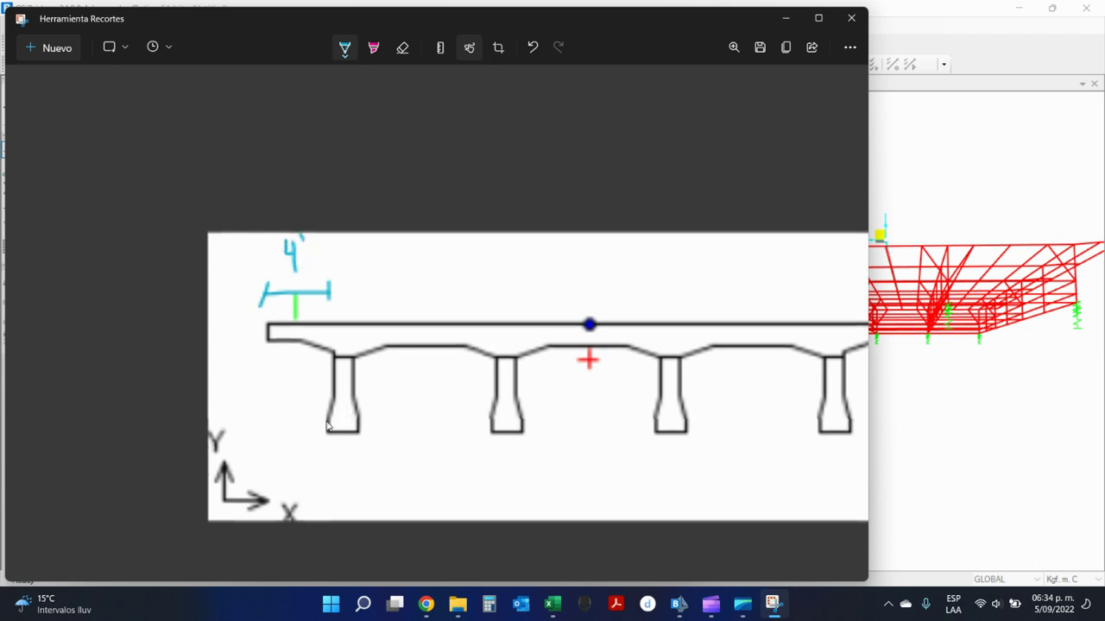
pyautogui.moveTo(268, 339)
pyautogui.mouseDown()
pyautogui.moveTo(273, 359)
pyautogui.moveTo(333, 388)
pyautogui.mouseUp()
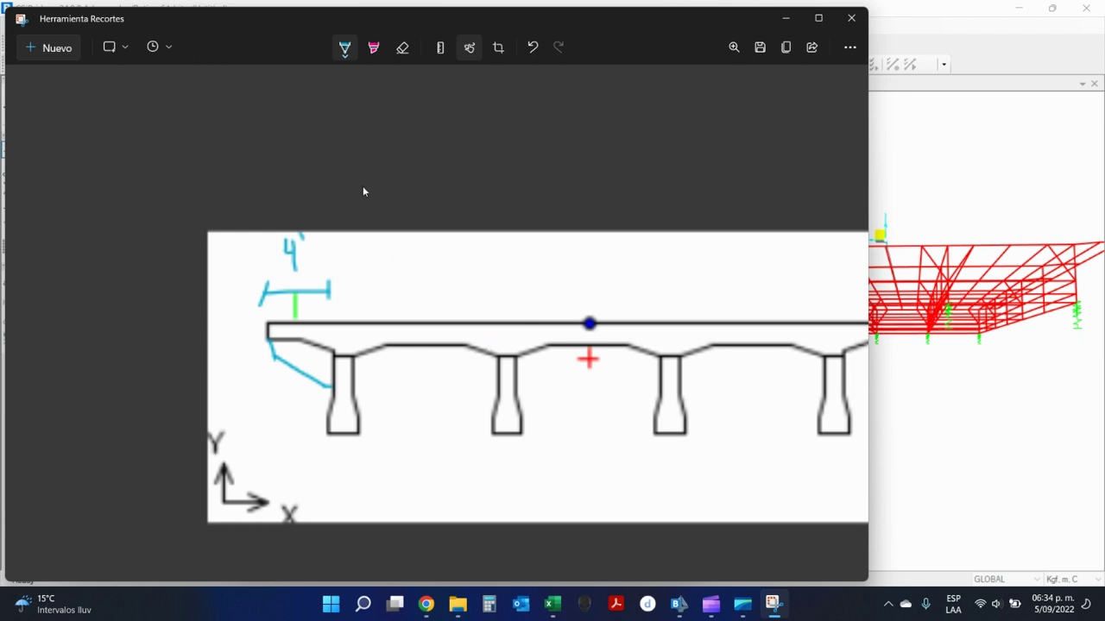
pyautogui.moveTo(216, 327); pyautogui.dragTo(835, 340)
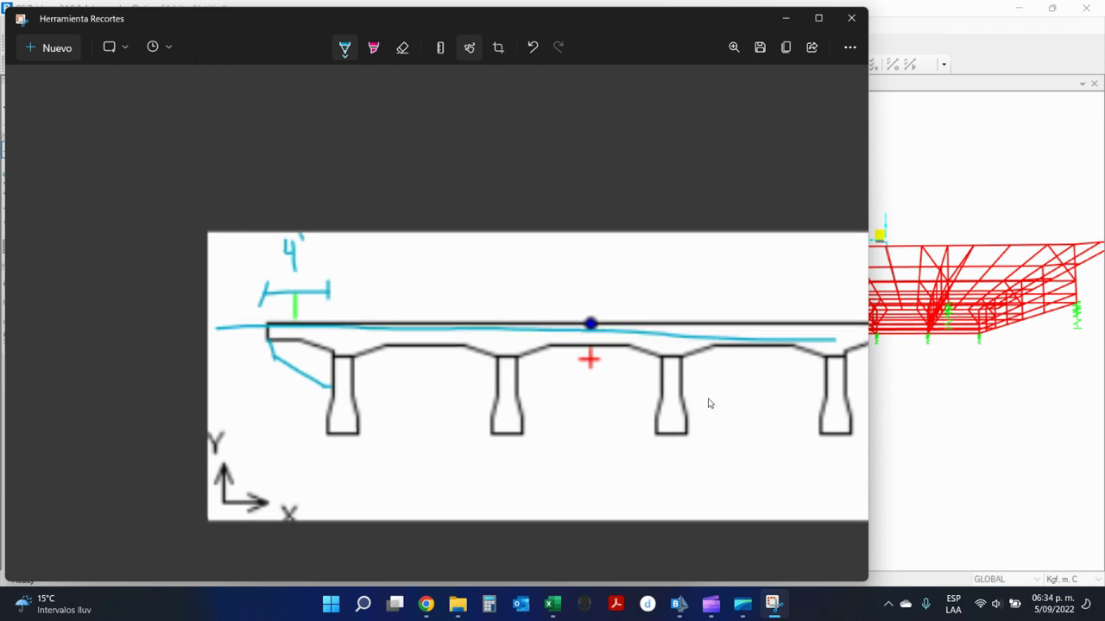
# Undo all the pen strokes drawn on the section snip.
pyautogui.scroll(1, 480, 508)
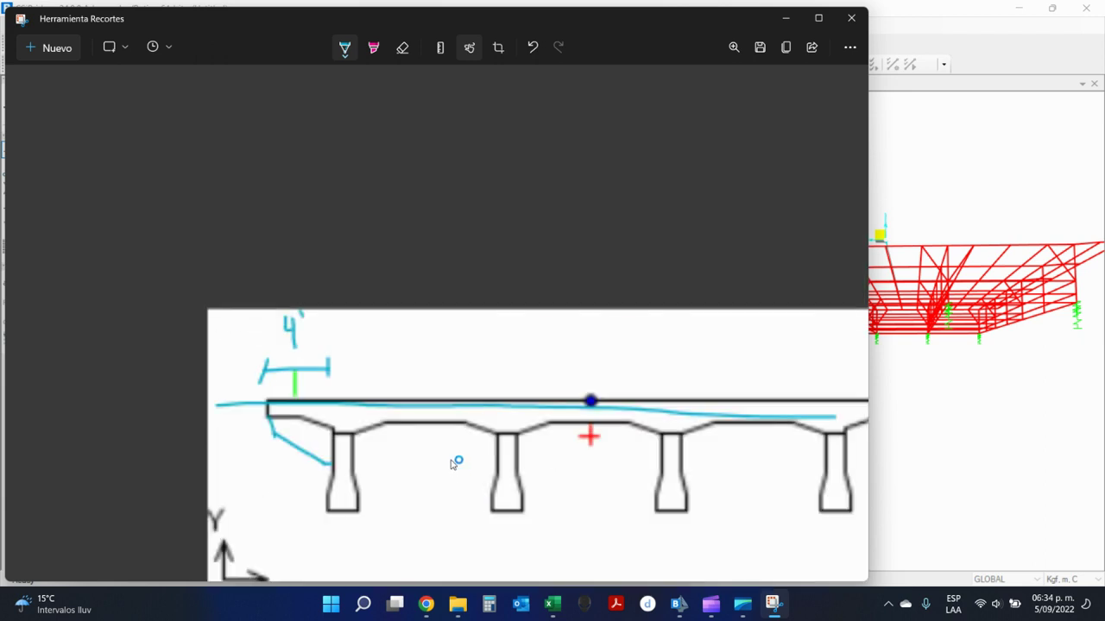
pyautogui.scroll(1, 703, 173)
pyautogui.scroll(-3, 513, 284)
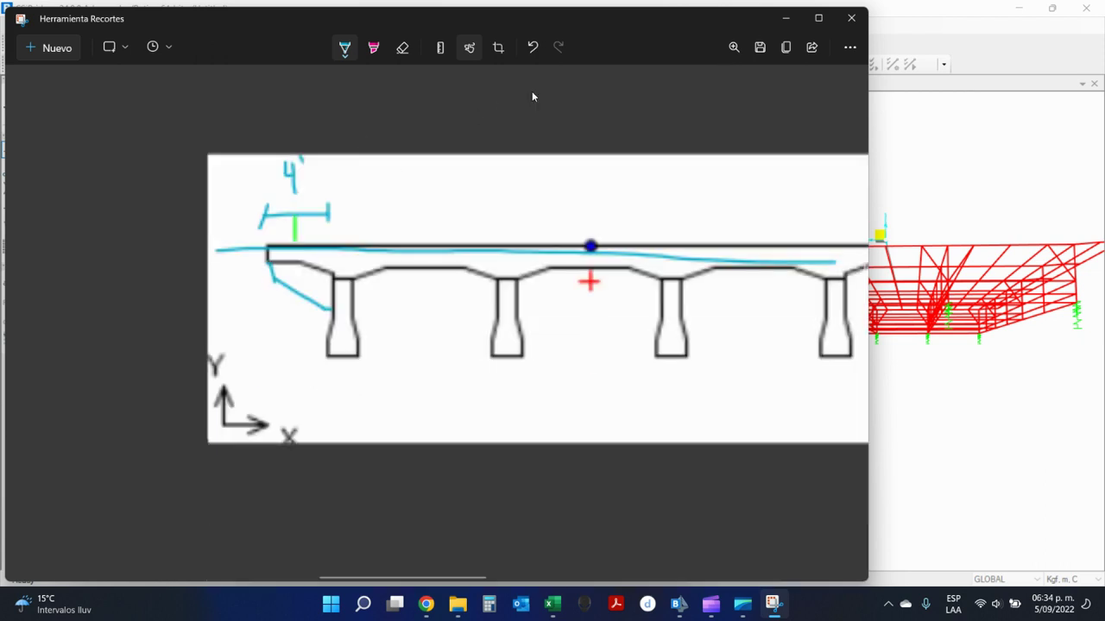
pyautogui.click(534, 48)
pyautogui.click(535, 49)
pyautogui.click(537, 49)
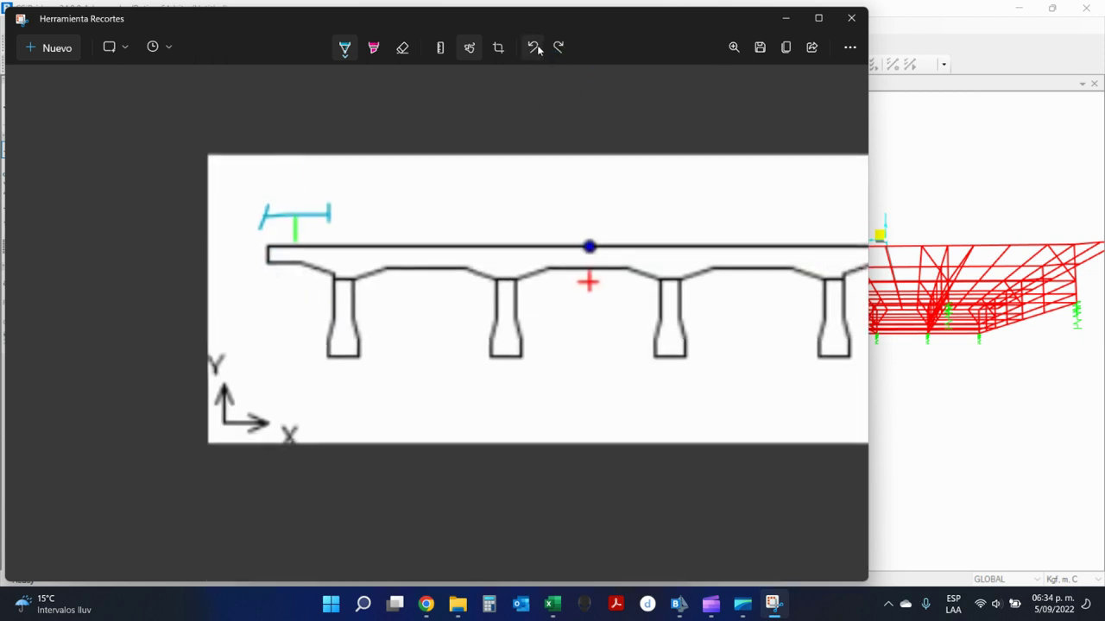
pyautogui.click(535, 49)
pyautogui.scroll(-2, 613, 155)
pyautogui.scroll(2, 656, 157)
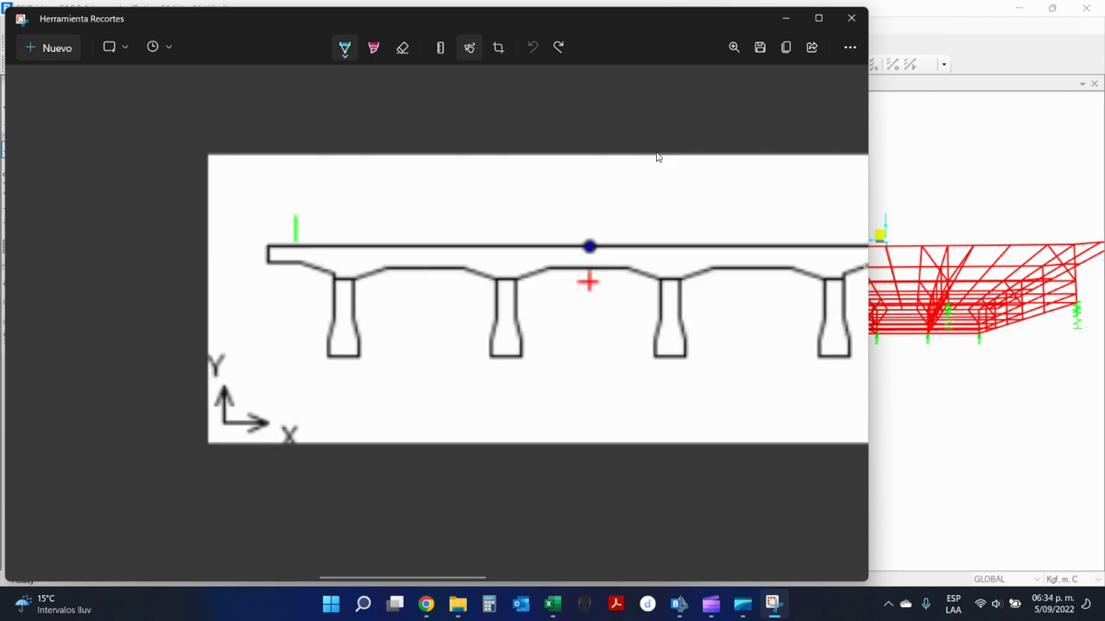
# Draw dimension lines above the whole deck for two sidewalks and two lanes, labelling each end sidewalk 1.00.
pyautogui.keyDown('ctrl'); pyautogui.scroll(-1, 656, 161); pyautogui.keyUp('ctrl')
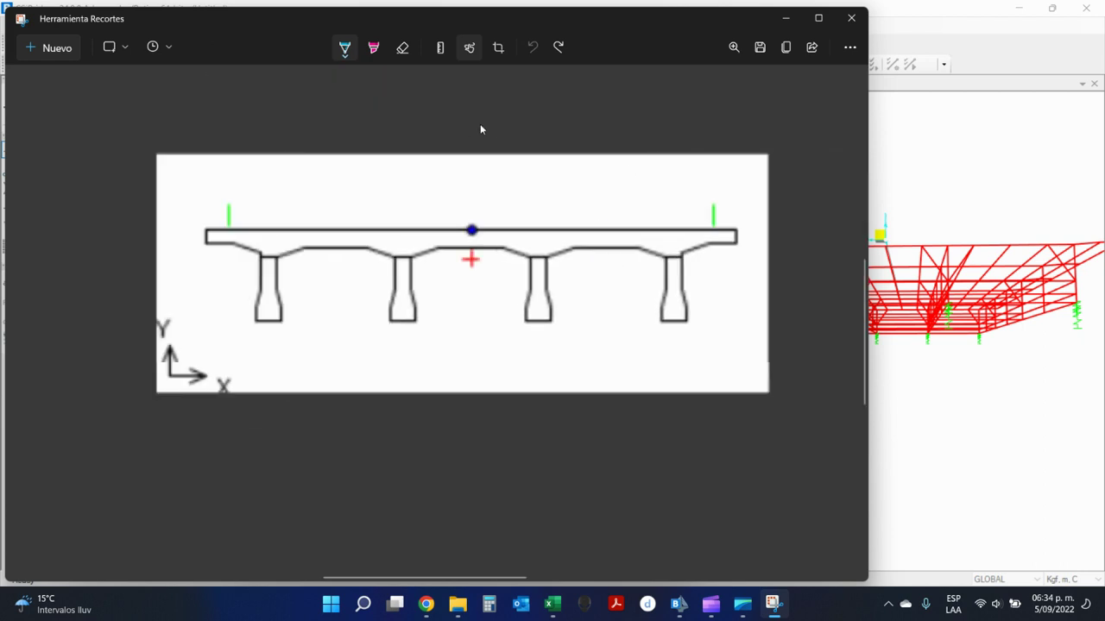
pyautogui.keyDown('ctrl'); pyautogui.scroll(1, 466, 125); pyautogui.keyUp('ctrl')
pyautogui.click(345, 50)
pyautogui.click(184, 192)
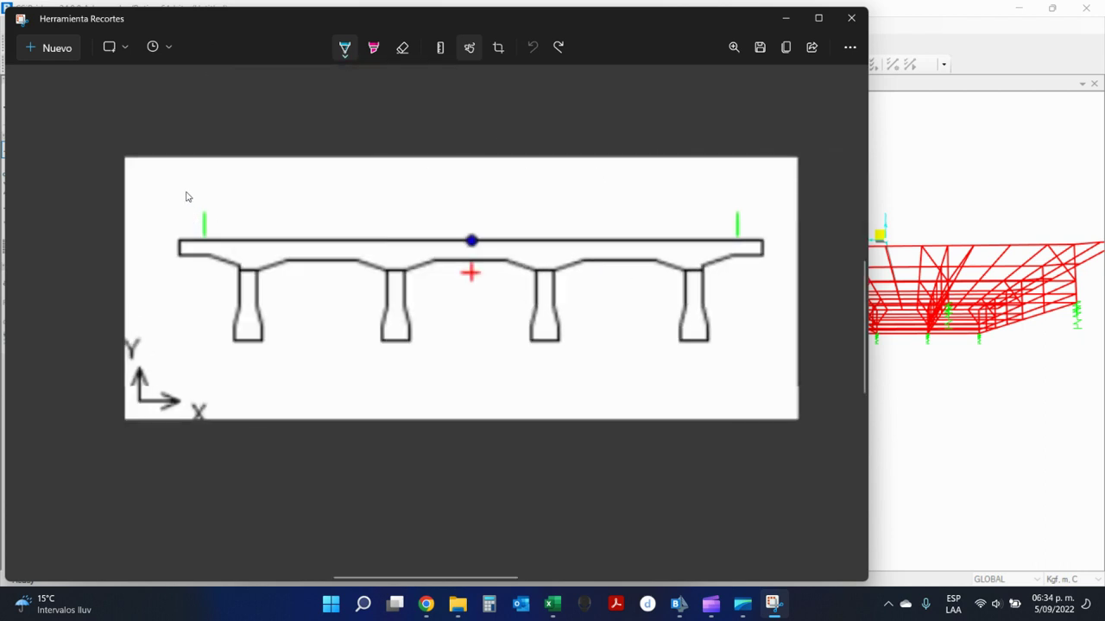
pyautogui.moveTo(182, 190)
pyautogui.mouseDown()
pyautogui.moveTo(182, 173)
pyautogui.moveTo(226, 180)
pyautogui.moveTo(220, 199)
pyautogui.moveTo(190, 214)
pyautogui.moveTo(230, 198)
pyautogui.moveTo(688, 192)
pyautogui.moveTo(691, 205)
pyautogui.moveTo(763, 190)
pyautogui.mouseUp()
pyautogui.click(200, 213)
pyautogui.moveTo(764, 180); pyautogui.dragTo(765, 199)
pyautogui.moveTo(712, 167)
pyautogui.mouseDown()
pyautogui.moveTo(710, 179)
pyautogui.moveTo(740, 164)
pyautogui.mouseUp()
pyautogui.click(717, 179)
# Label each of the two lane dimensions 3.60 by hand on the section snip.
pyautogui.moveTo(311, 206)
pyautogui.mouseDown()
pyautogui.moveTo(322, 222)
pyautogui.moveTo(392, 203)
pyautogui.mouseUp()
pyautogui.click(355, 218)
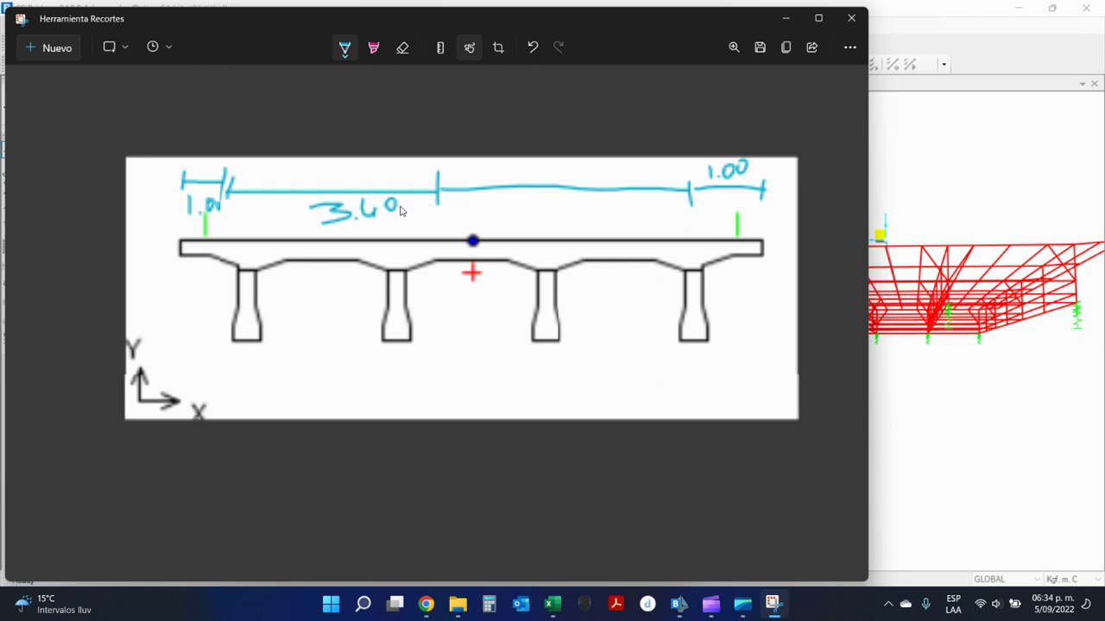
pyautogui.moveTo(509, 201)
pyautogui.mouseDown()
pyautogui.moveTo(511, 221)
pyautogui.moveTo(558, 202)
pyautogui.mouseUp()
pyautogui.click(521, 217)
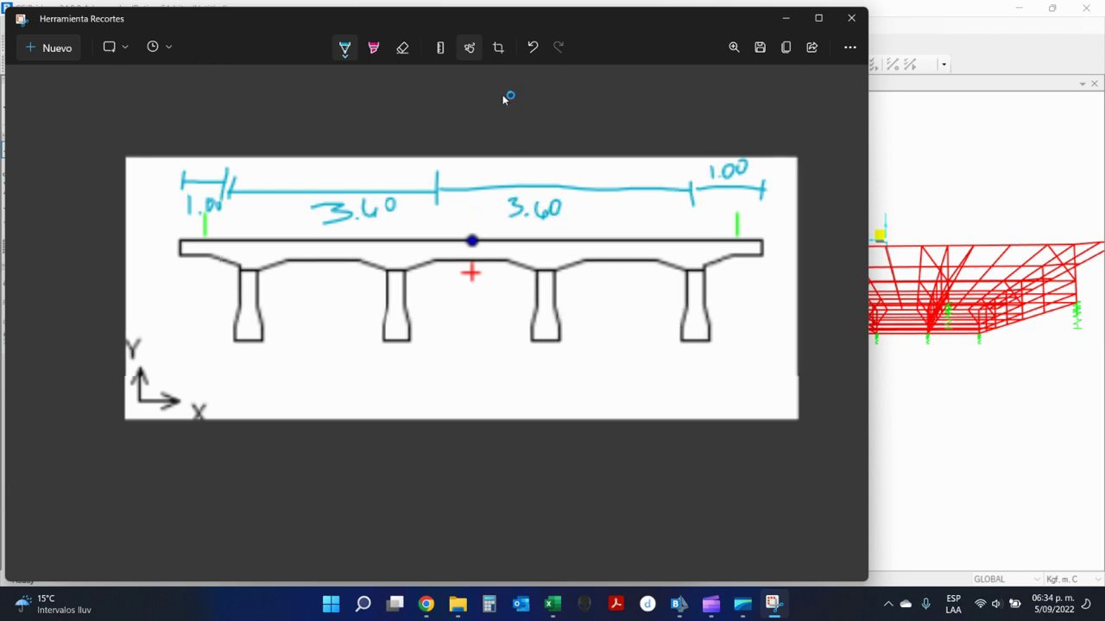
# Mark two vertical magenta highlighter strokes over the left 3.60 lane of the section snip as wheel positions.
pyautogui.click(373, 47)
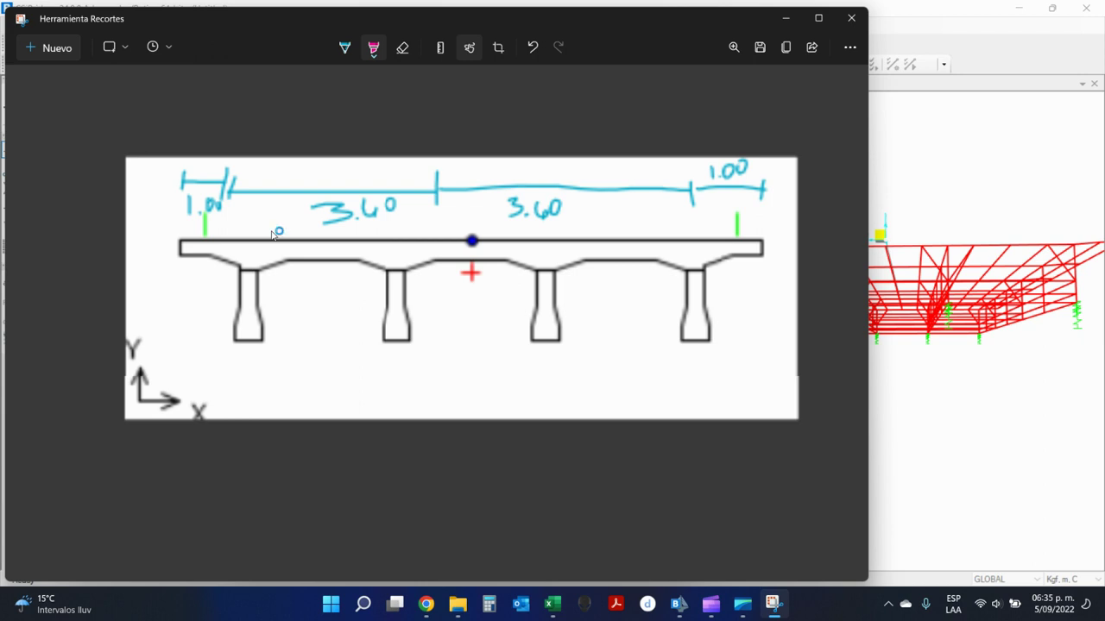
pyautogui.moveTo(268, 153); pyautogui.dragTo(267, 238)
pyautogui.moveTo(340, 143); pyautogui.dragTo(338, 252)
# Draw a magenta pen dimension between the two highlighted wheel marks and label it 1.80 by hand.
pyautogui.doubleClick(346, 57)
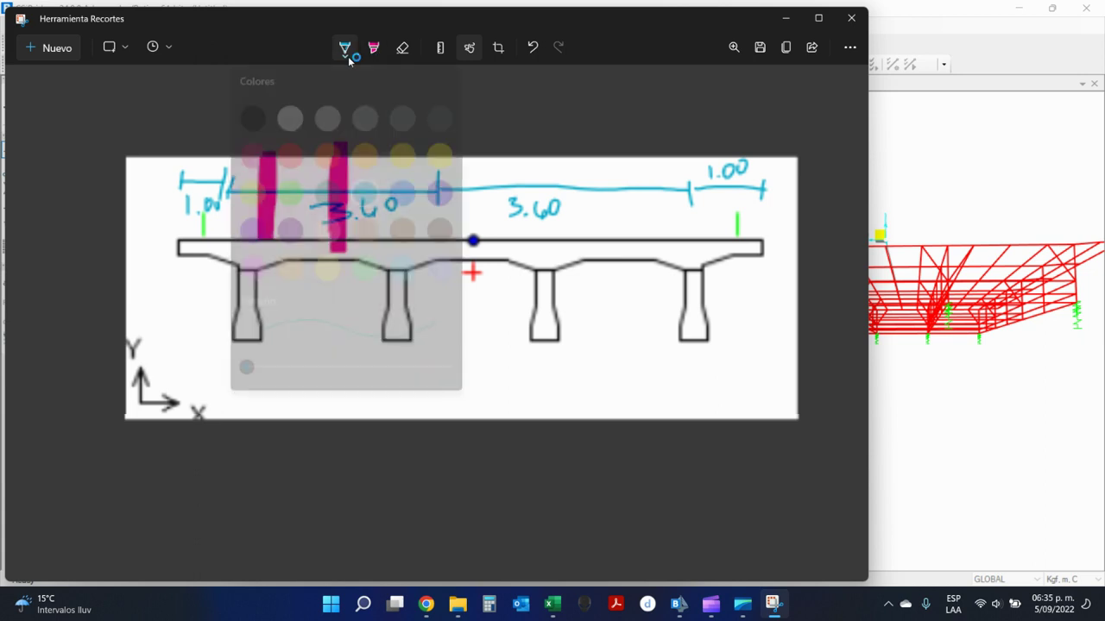
pyautogui.click(255, 157)
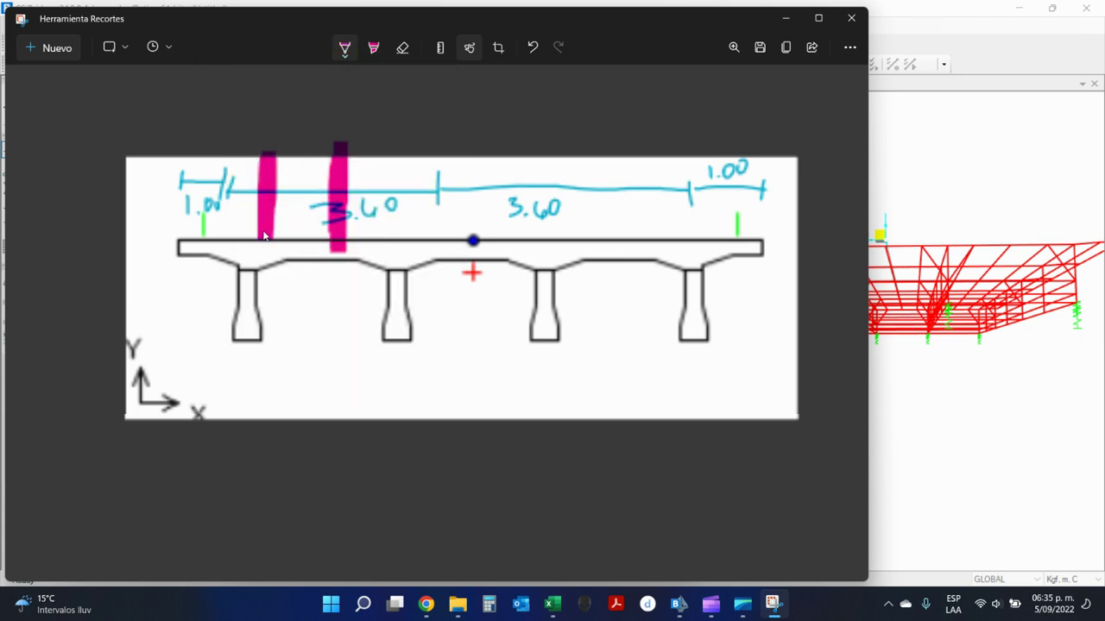
pyautogui.moveTo(264, 240)
pyautogui.mouseDown()
pyautogui.moveTo(264, 276)
pyautogui.moveTo(321, 265)
pyautogui.mouseUp()
pyautogui.click(296, 278)
pyautogui.moveTo(331, 271)
pyautogui.mouseDown()
pyautogui.moveTo(352, 270)
pyautogui.moveTo(342, 279)
pyautogui.mouseUp()
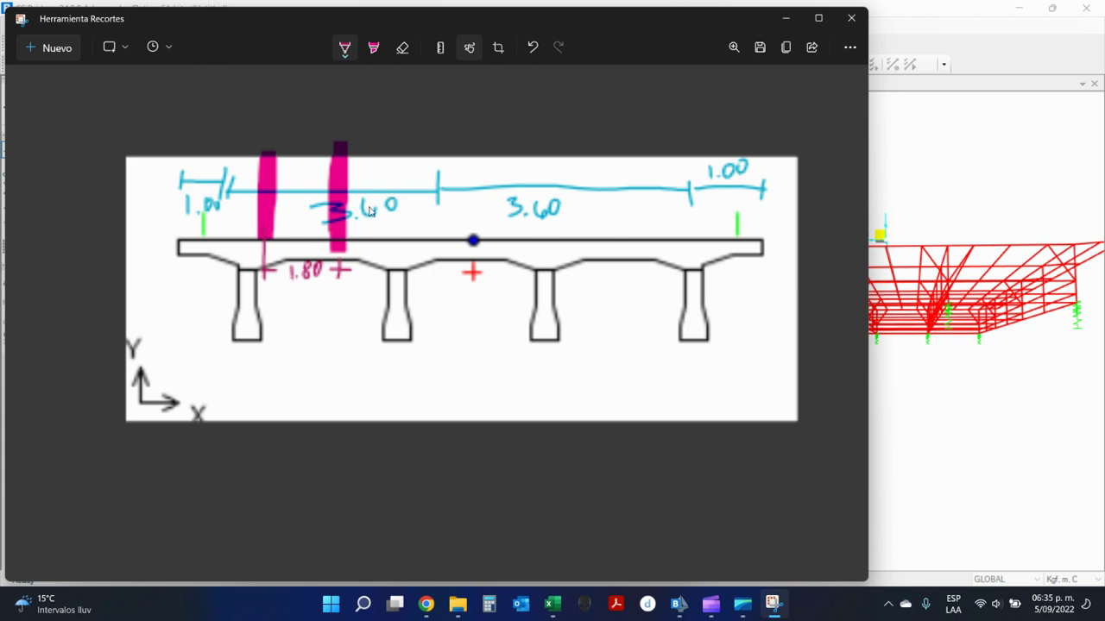
pyautogui.moveTo(529, 183); pyautogui.dragTo(595, 213)
pyautogui.moveTo(588, 175); pyautogui.dragTo(557, 208)
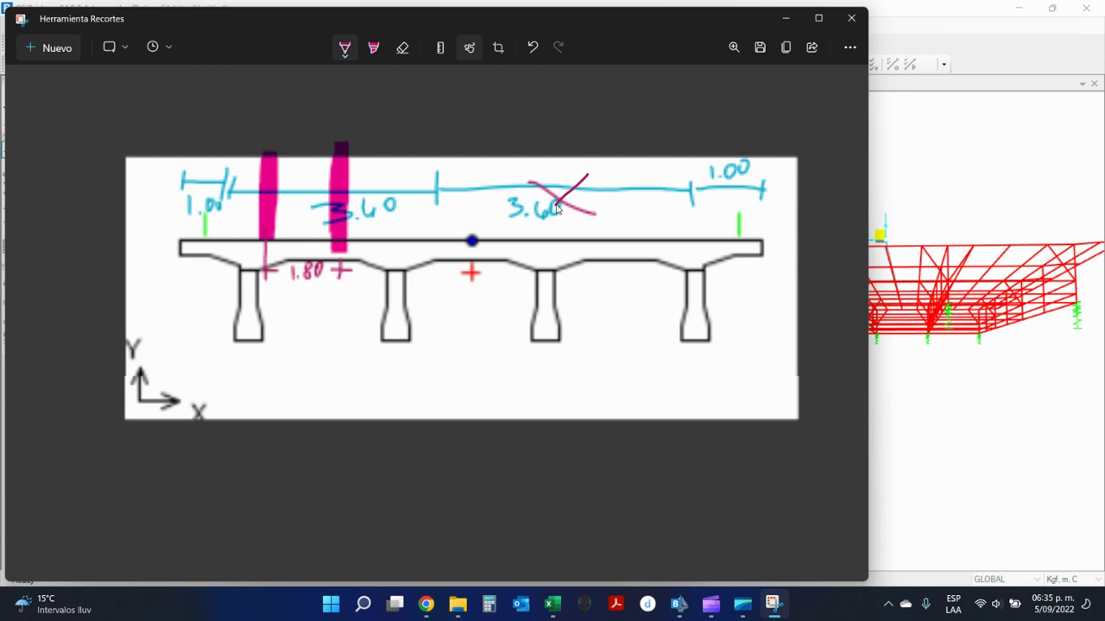
pyautogui.doubleClick(532, 48)
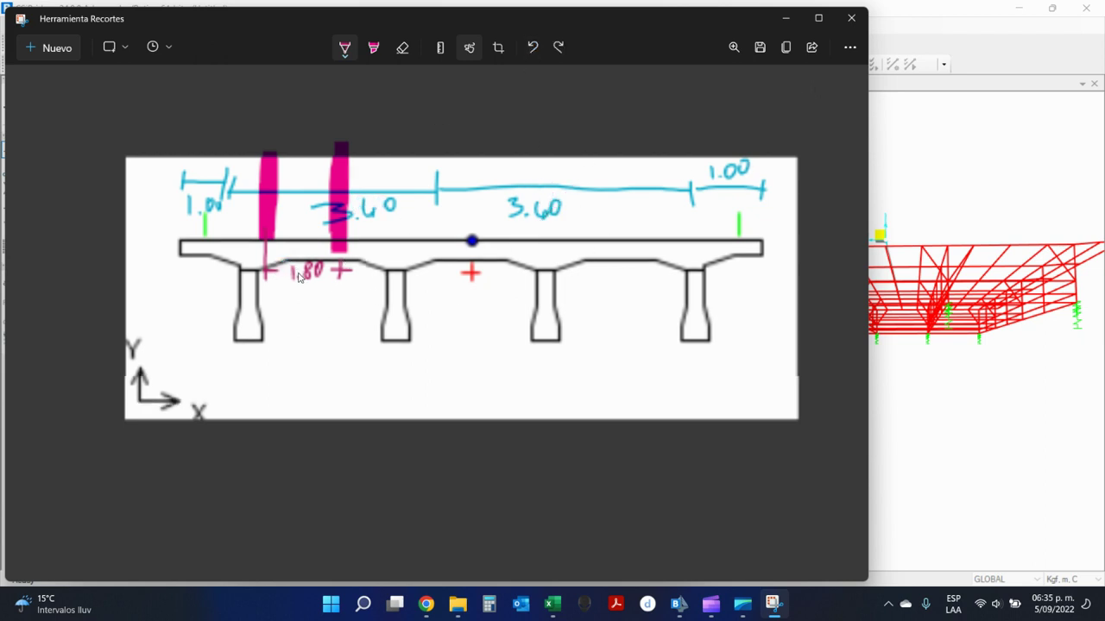
# Draw orange pen arrows pointing toward the two leftmost girders on the section snip, and minimize the snip window.
pyautogui.click(350, 45)
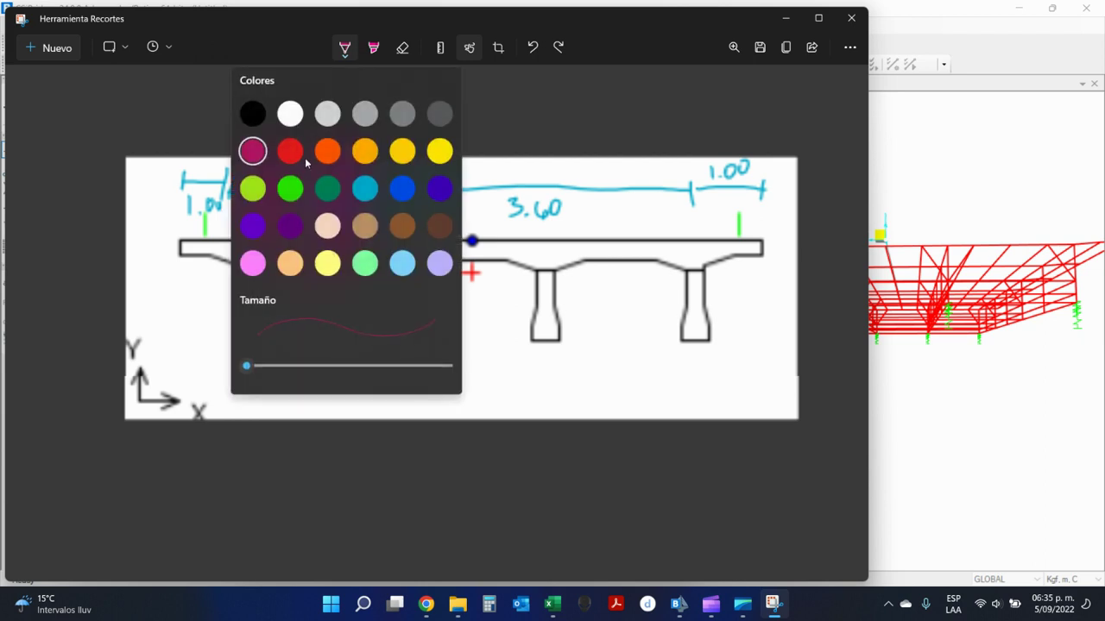
pyautogui.click(331, 148)
pyautogui.moveTo(173, 306)
pyautogui.mouseDown()
pyautogui.moveTo(246, 299)
pyautogui.moveTo(236, 313)
pyautogui.mouseUp()
pyautogui.moveTo(416, 290)
pyautogui.mouseDown()
pyautogui.moveTo(372, 292)
pyautogui.moveTo(387, 274)
pyautogui.mouseUp()
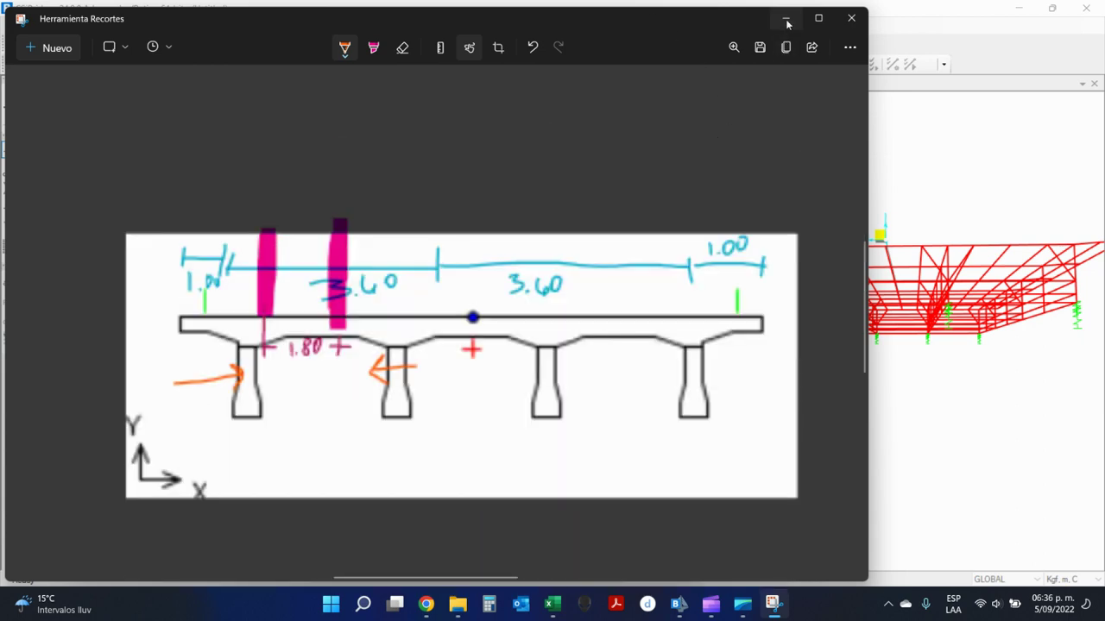
pyautogui.click(785, 18)
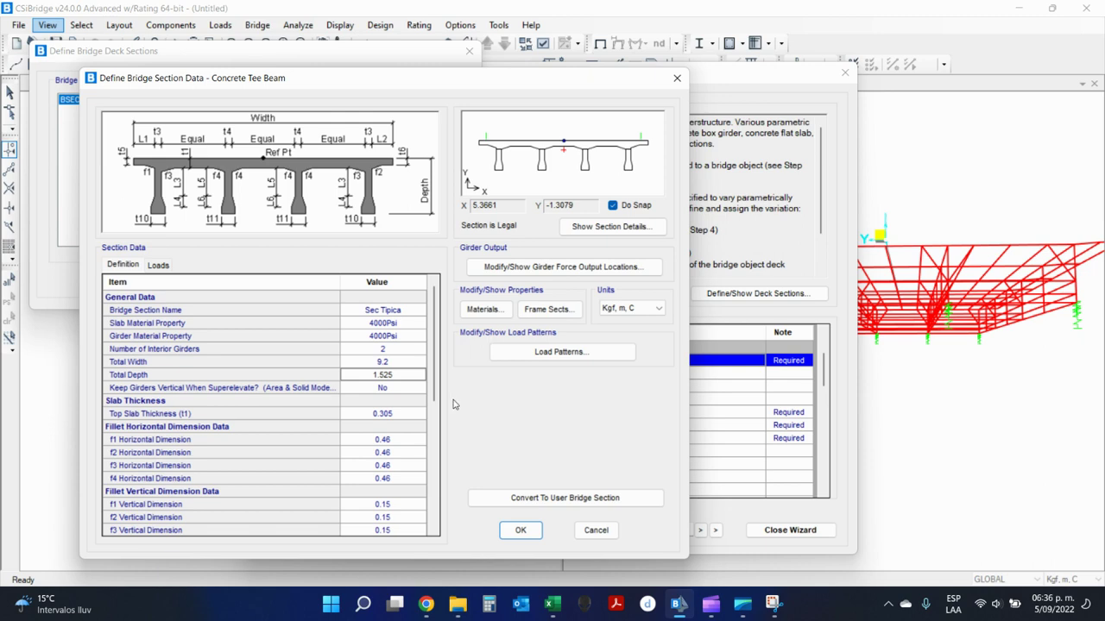
# Convert the 4 ft overhang to metres in the Calculator by dividing 4 by 3.281.
pyautogui.scroll(-3, 391, 404)
pyautogui.scroll(-1, 391, 405)
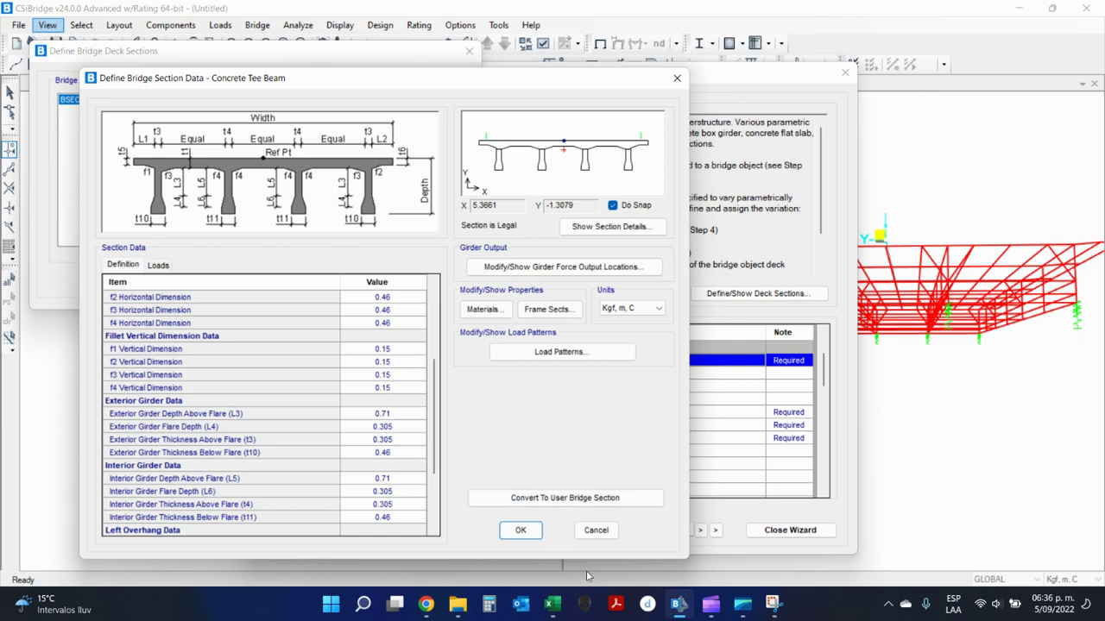
pyautogui.click(494, 612)
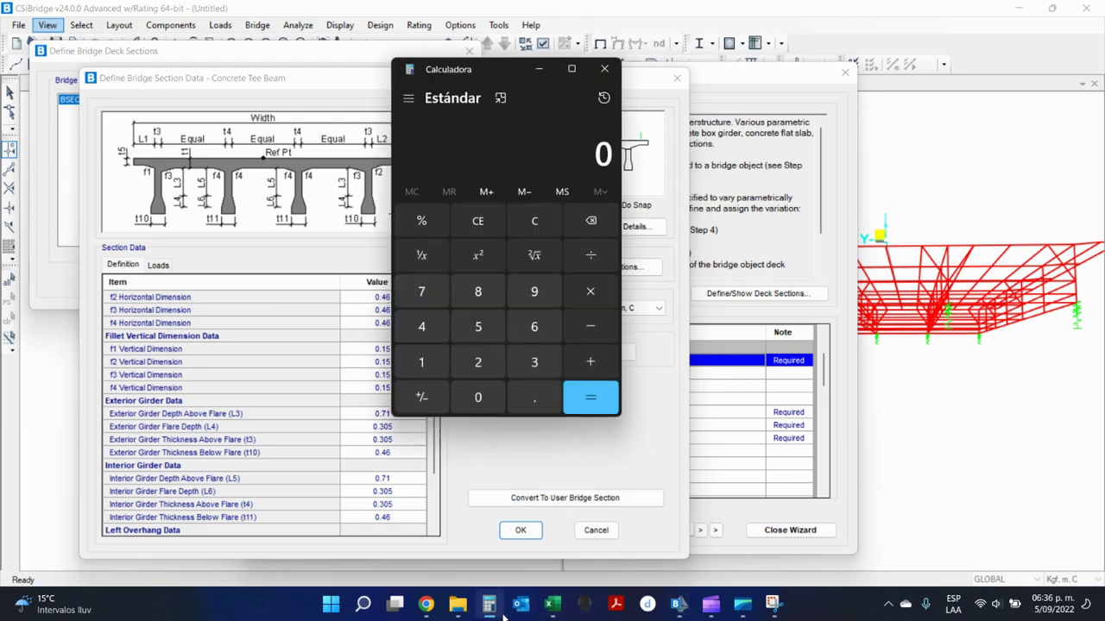
pyautogui.write('4/3.281')
pyautogui.press('Return')
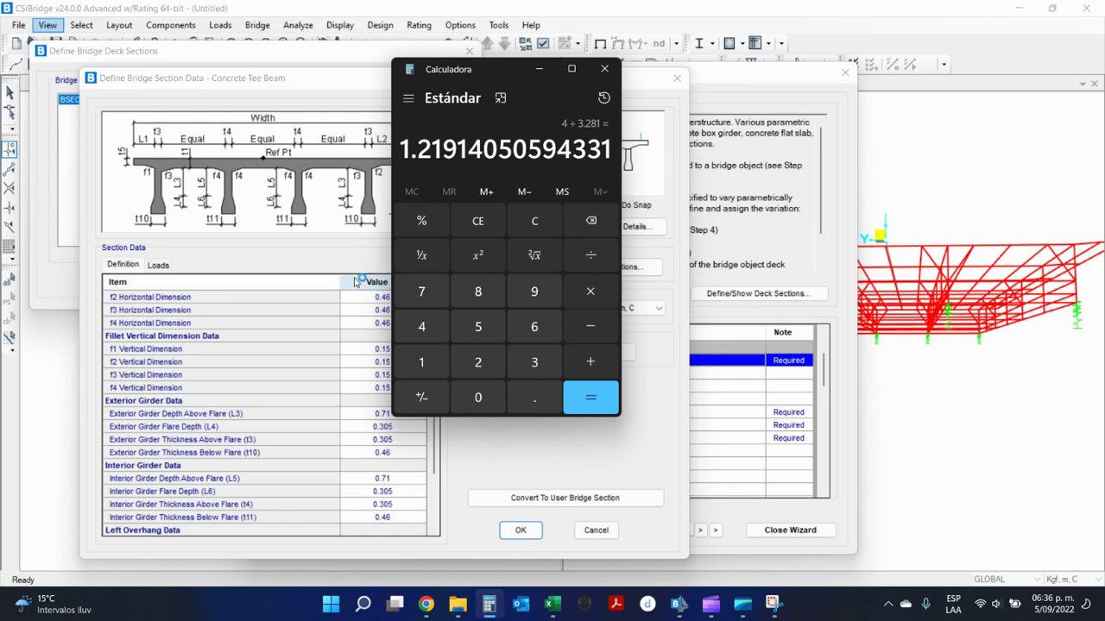
# In the CSiBridge tee beam section data, set the left overhang length (L1) to 1.20 m.
pyautogui.click(309, 429)
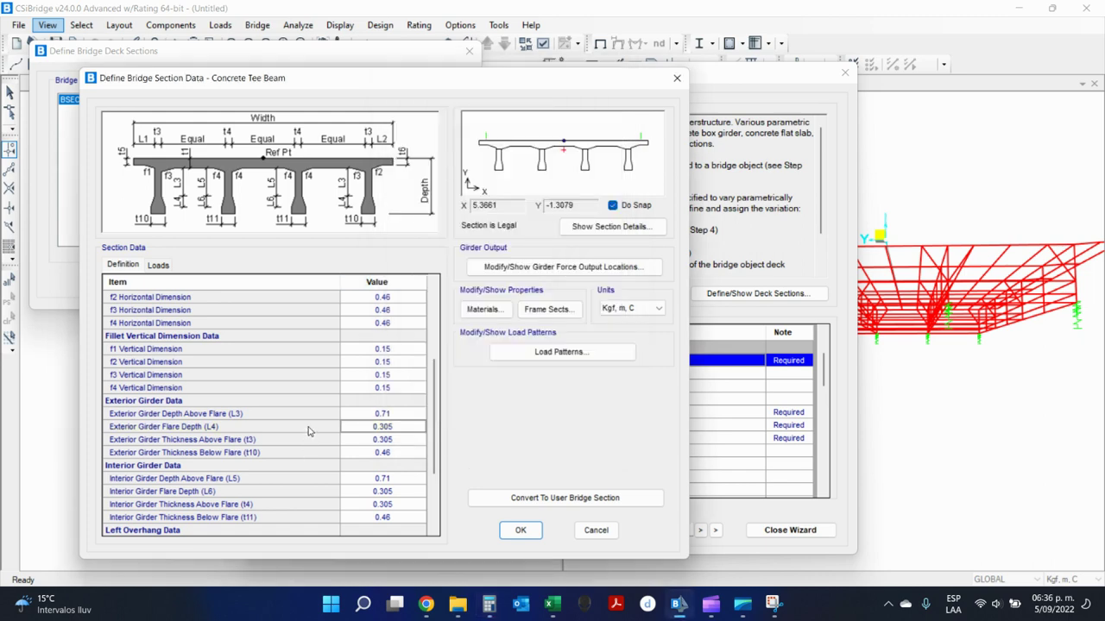
pyautogui.scroll(3, 373, 338)
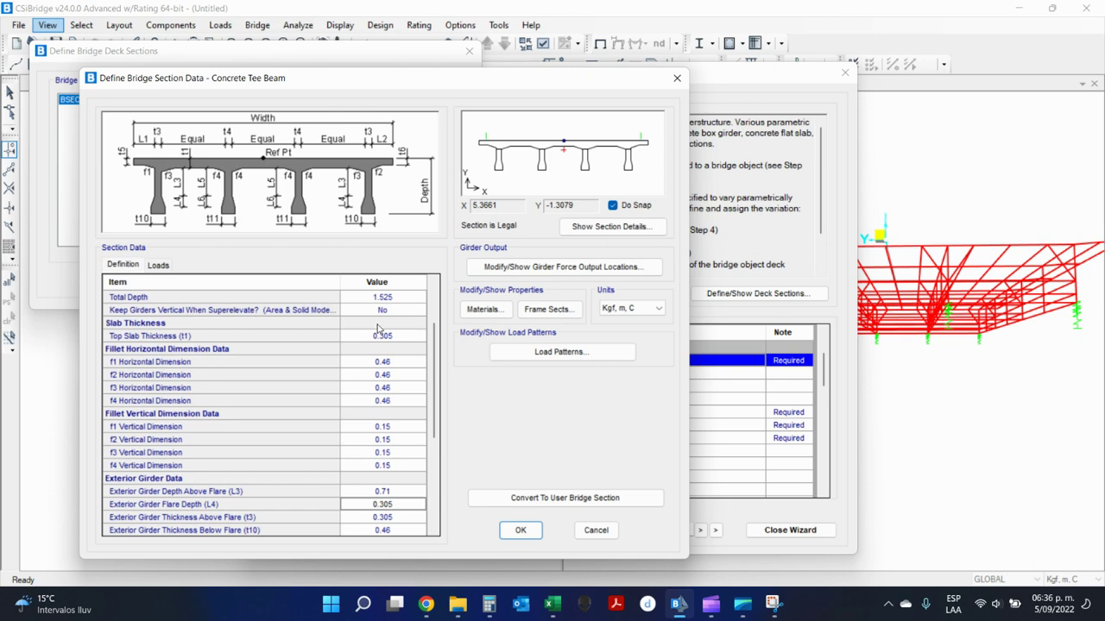
pyautogui.scroll(-4, 380, 327)
pyautogui.scroll(5, 382, 326)
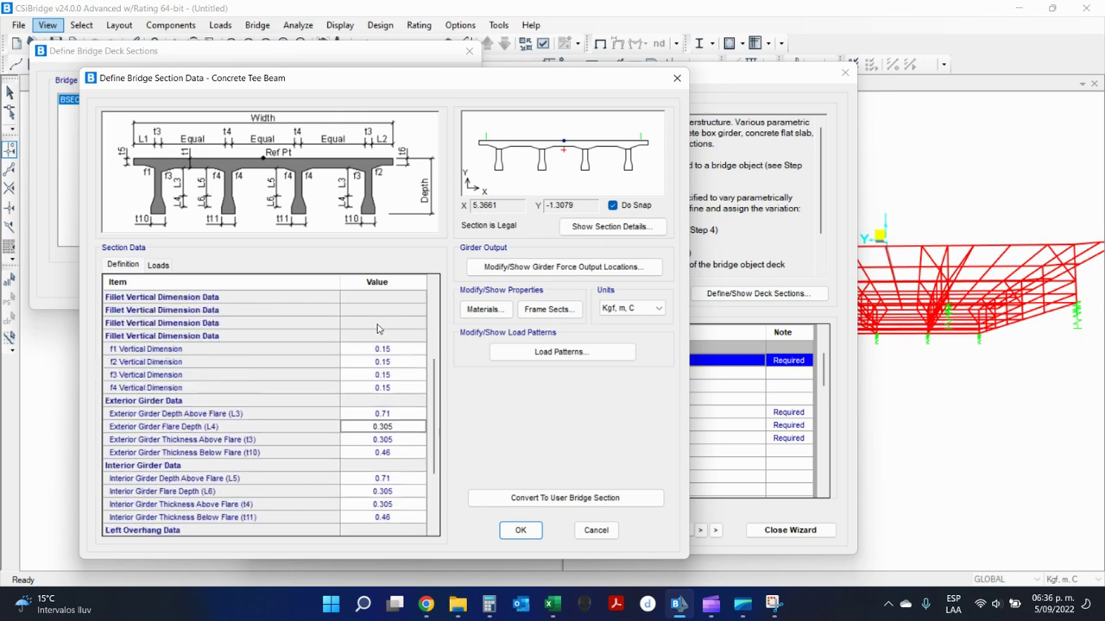
pyautogui.scroll(-7, 381, 354)
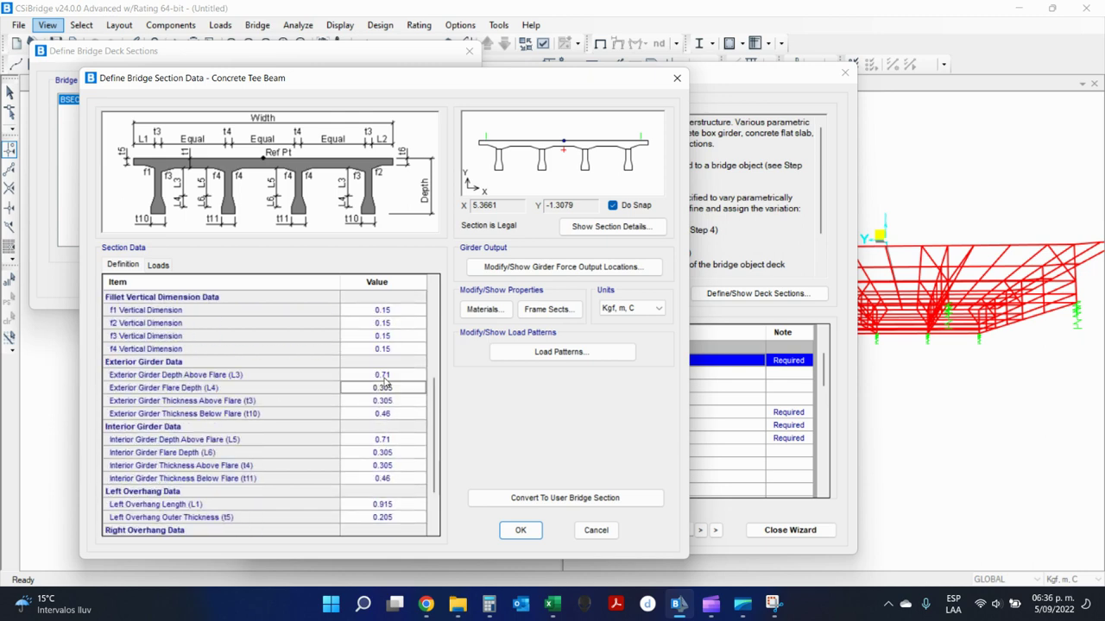
pyautogui.click(385, 430)
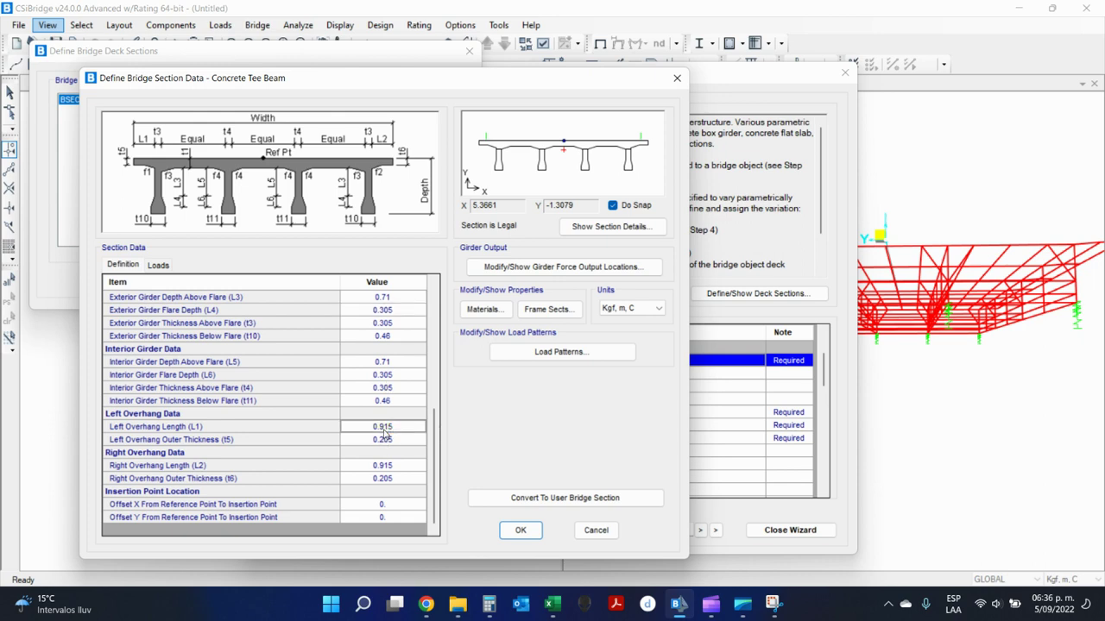
pyautogui.click(384, 429)
pyautogui.press('BackSpace')
pyautogui.press('BackSpace')
pyautogui.press('BackSpace')
pyautogui.press('BackSpace')
pyautogui.press('BackSpace')
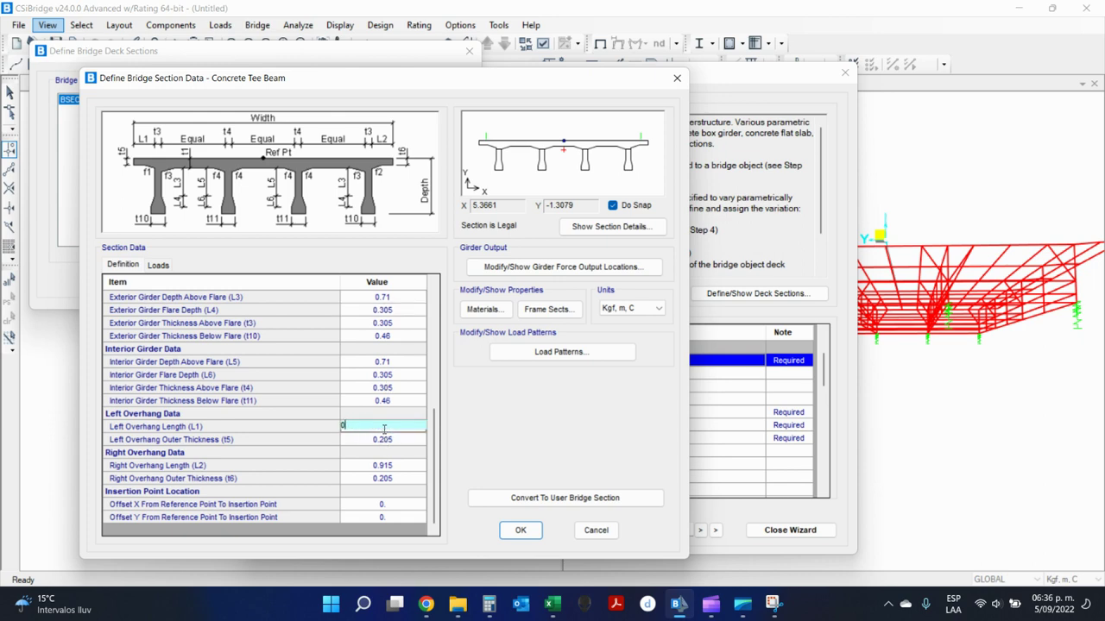
pyautogui.write('1.20')
# Set the right overhang length (L2) to 1.20 m and commit the value.
pyautogui.click(393, 469)
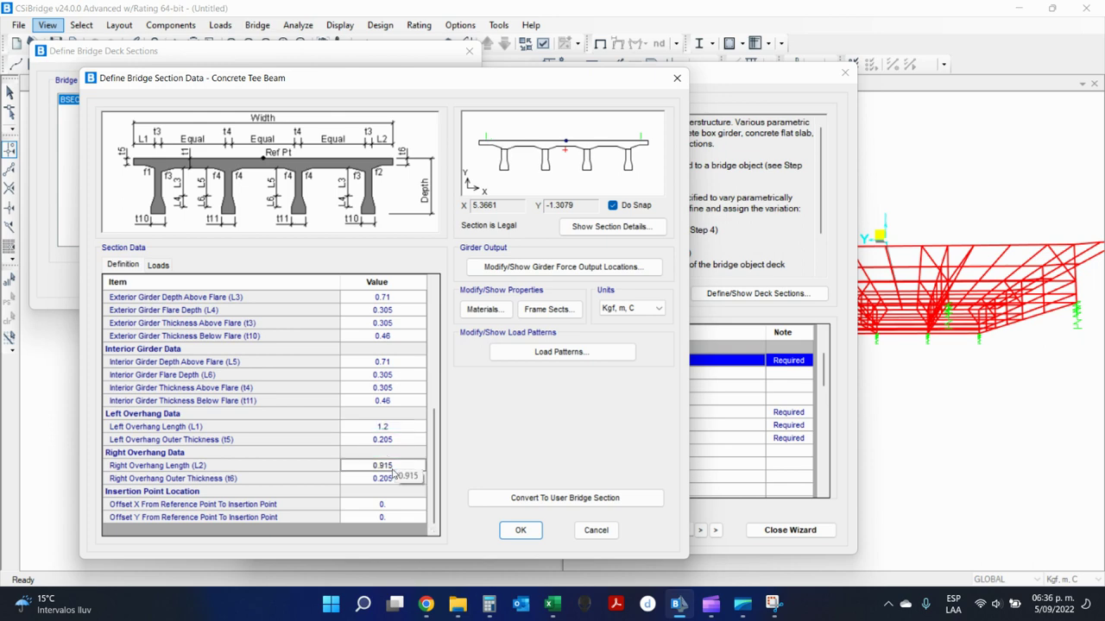
pyautogui.press('Delete')
pyautogui.press('Delete')
pyautogui.press('Delete')
pyautogui.write('1.2')
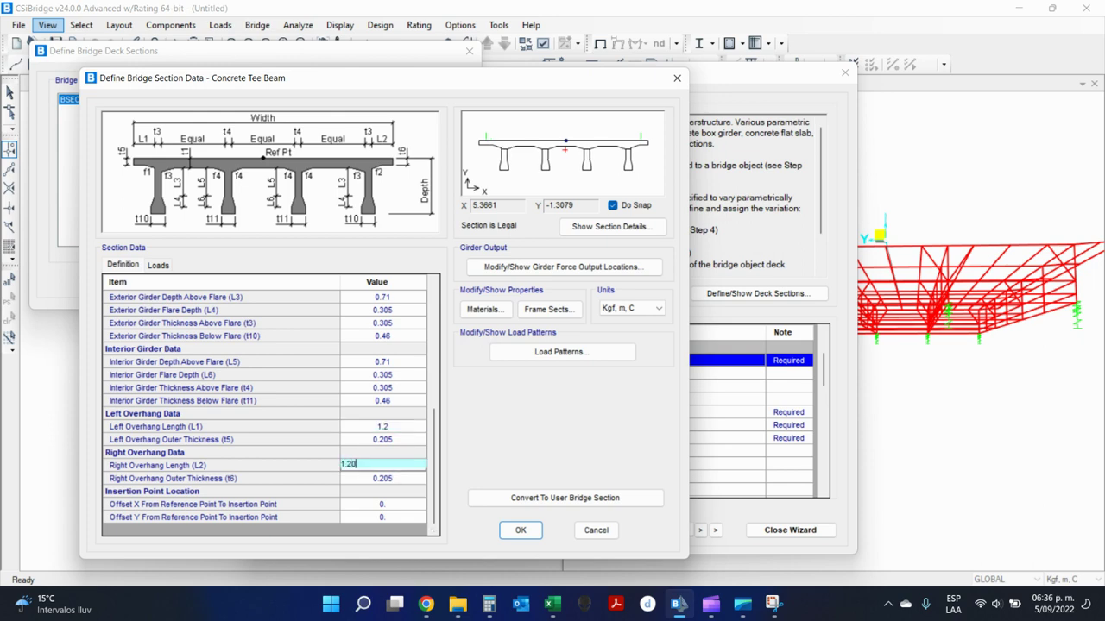
pyautogui.click(397, 375)
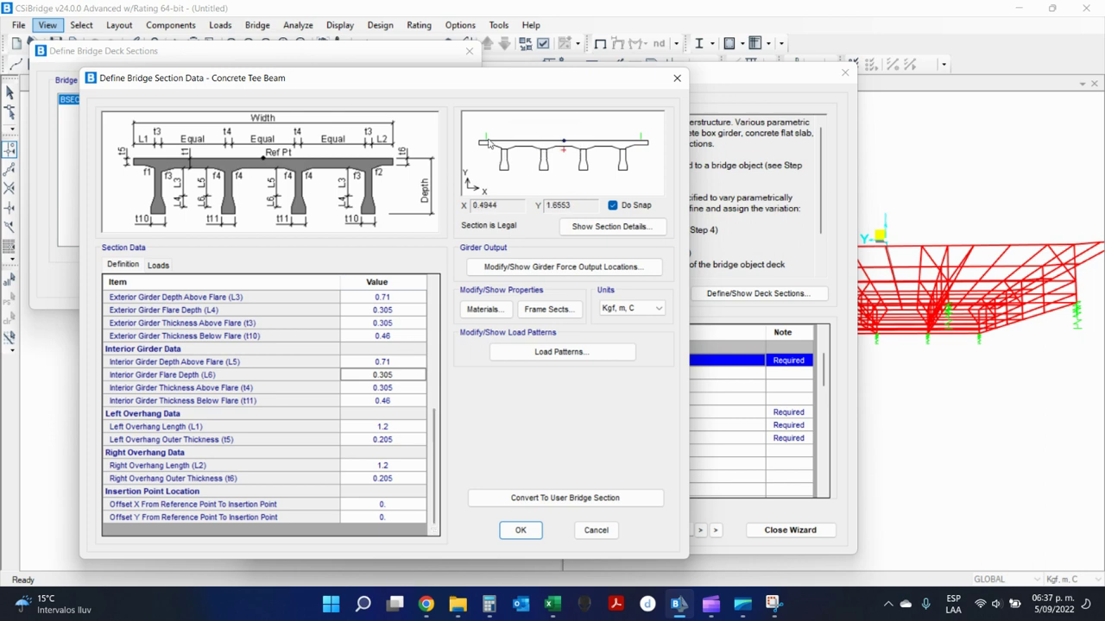
# In File Explorer, browse to OneDrive > URL > 2022 > Segundo Ciclo 2022 > INTRODUCCION A LA INGENIERIA DE PUENTES DE CARRETERA.
pyautogui.scroll(10, 390, 384)
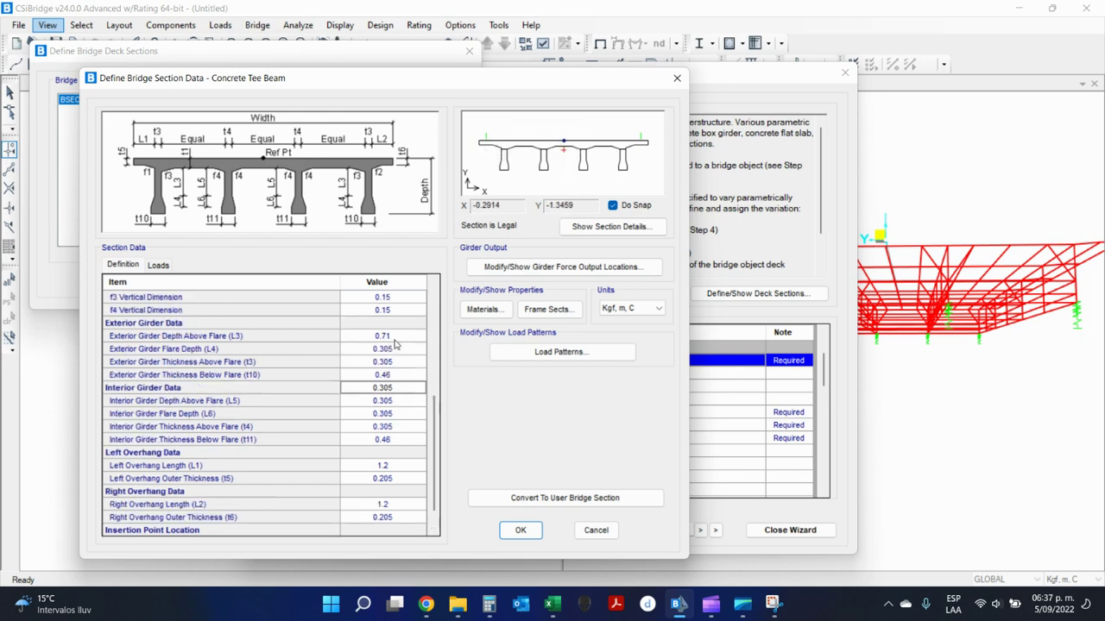
pyautogui.click(389, 379)
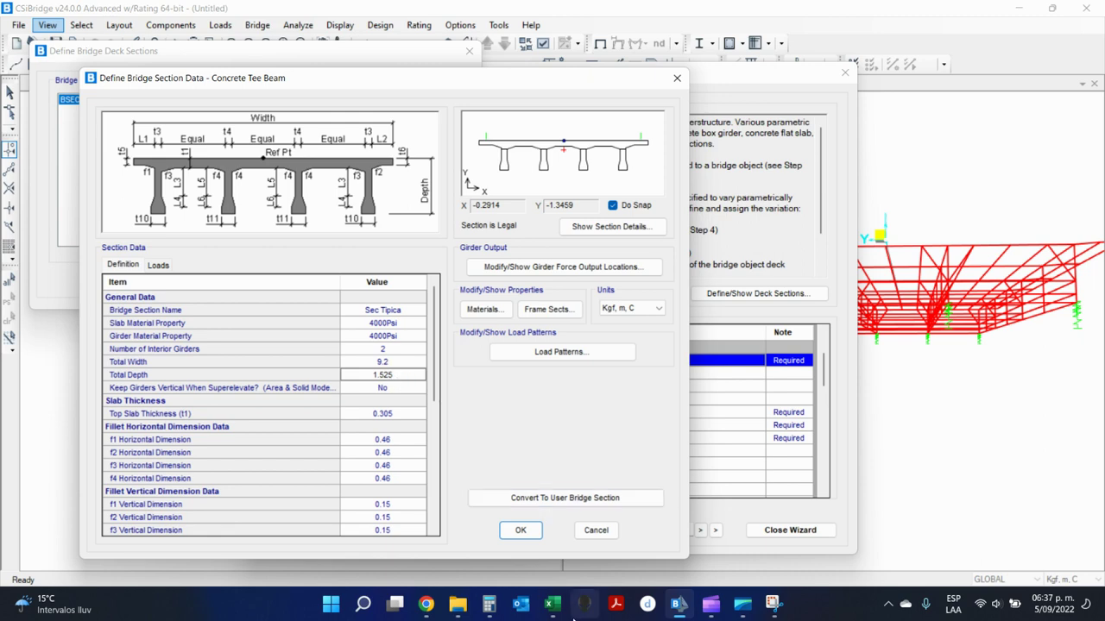
pyautogui.click(457, 604)
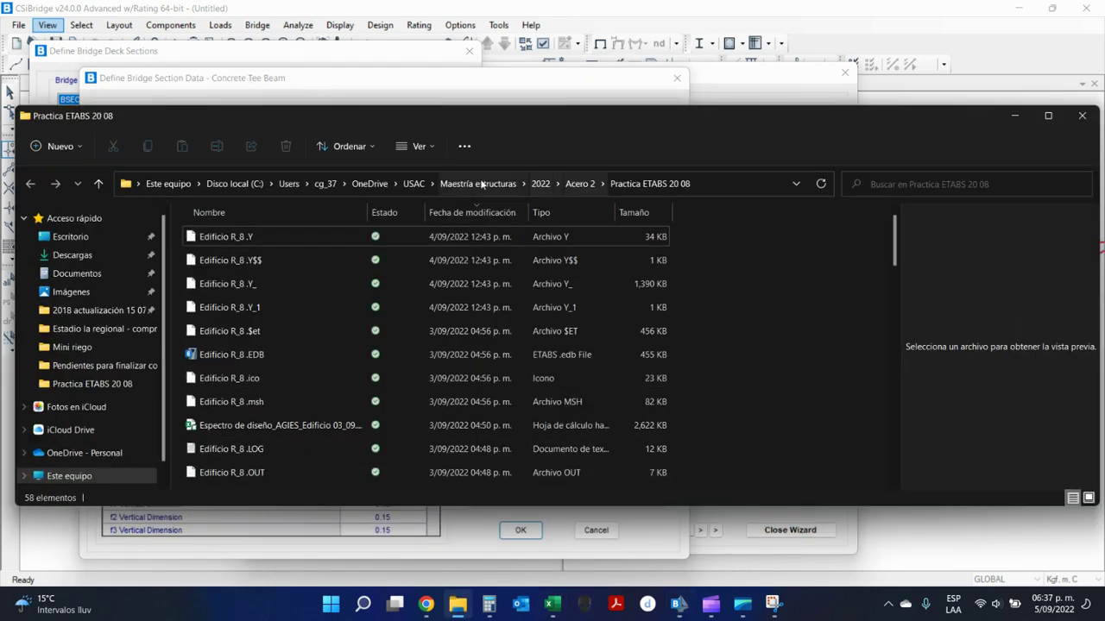
pyautogui.click(396, 184)
pyautogui.scroll(-10, 449, 388)
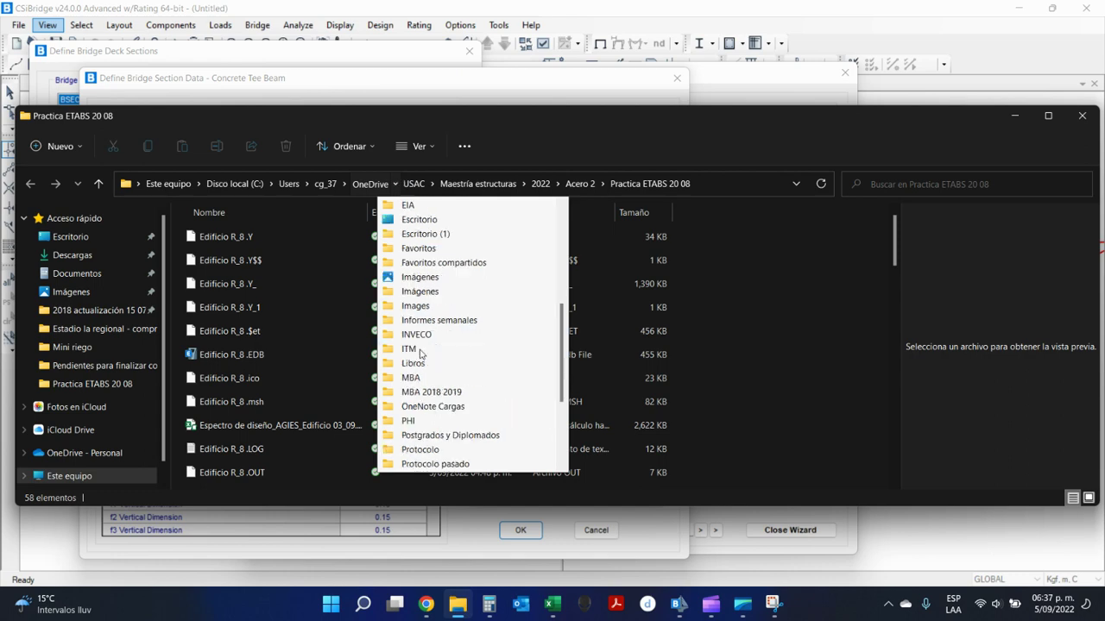
pyautogui.click(421, 432)
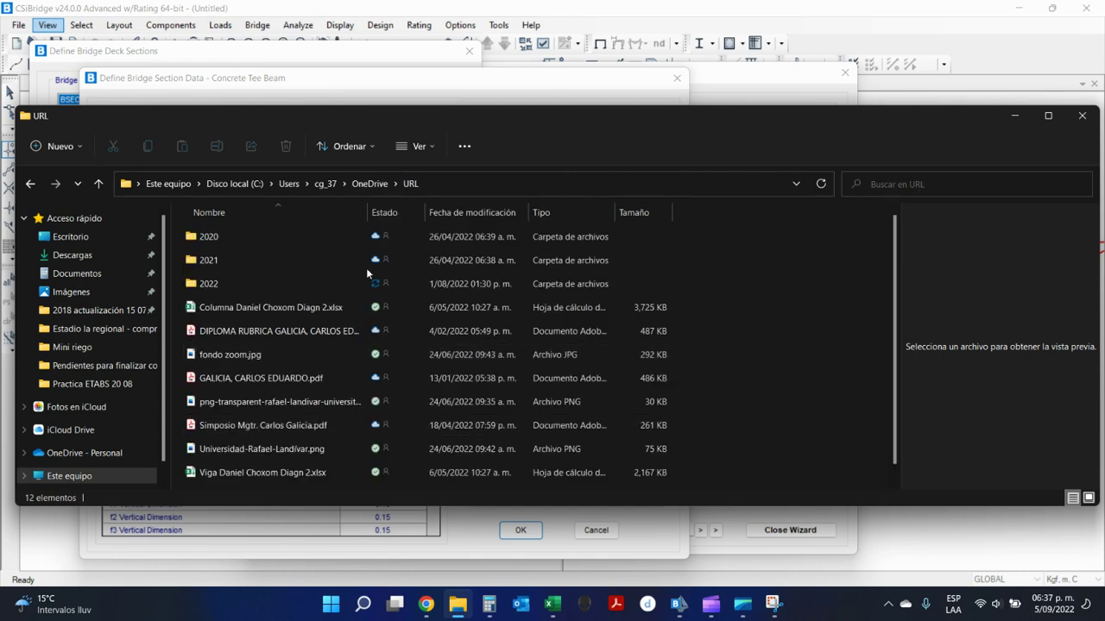
pyautogui.doubleClick(238, 283)
pyautogui.doubleClick(267, 334)
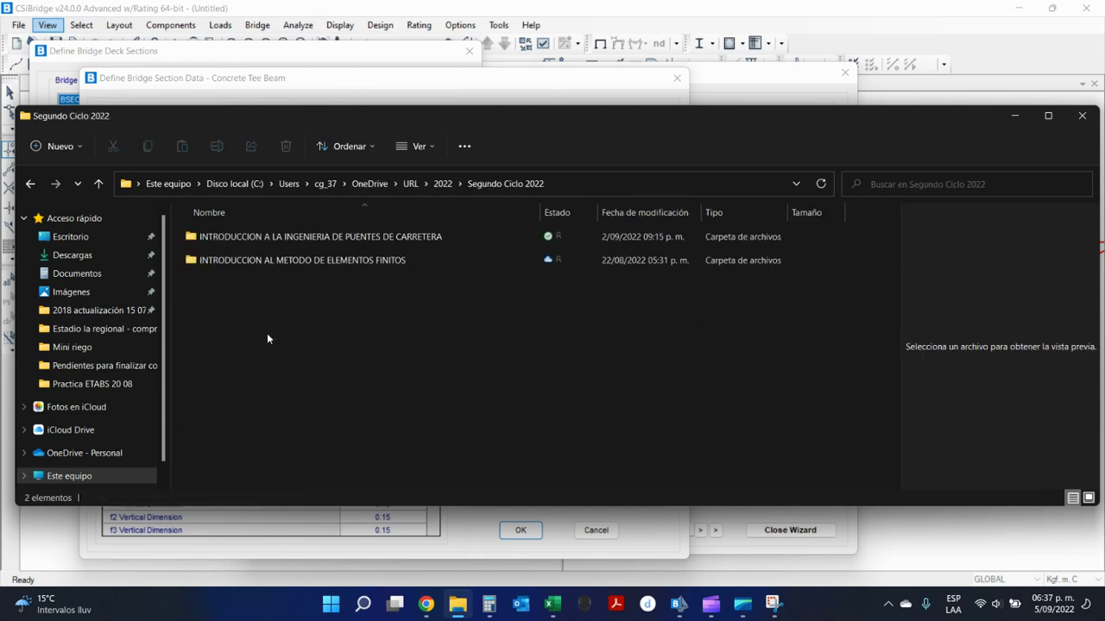
pyautogui.doubleClick(299, 242)
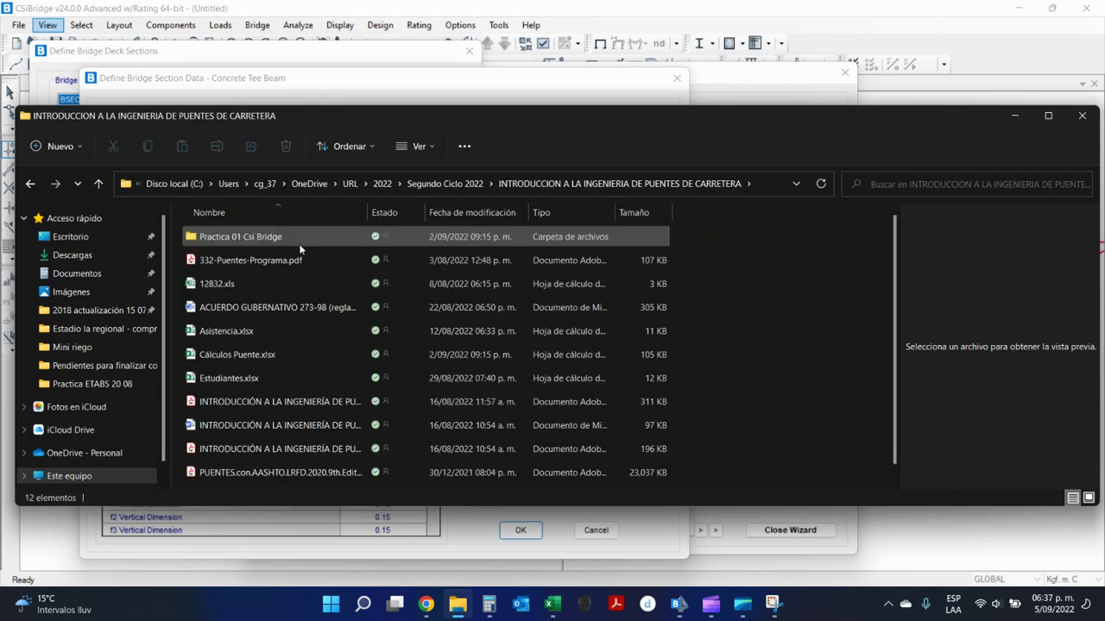
# Check the Practica 01 Csi Bridge subfolder, return to its parent folder and open the Cálculos Puente.xlsx workbook.
pyautogui.doubleClick(298, 241)
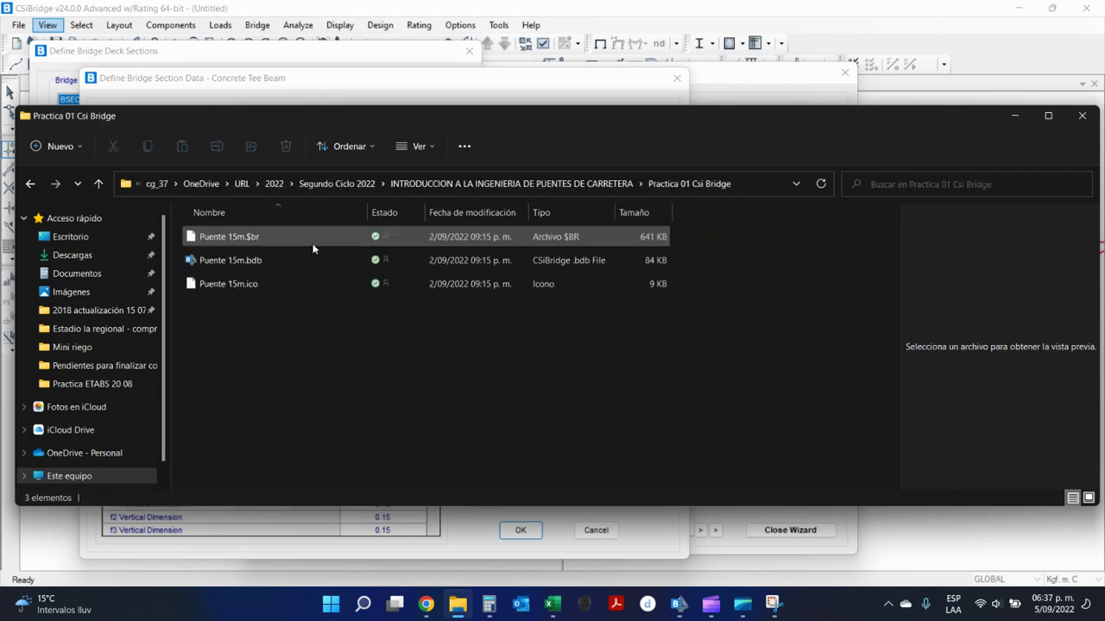
pyautogui.click(634, 186)
pyautogui.scroll(-1, 288, 342)
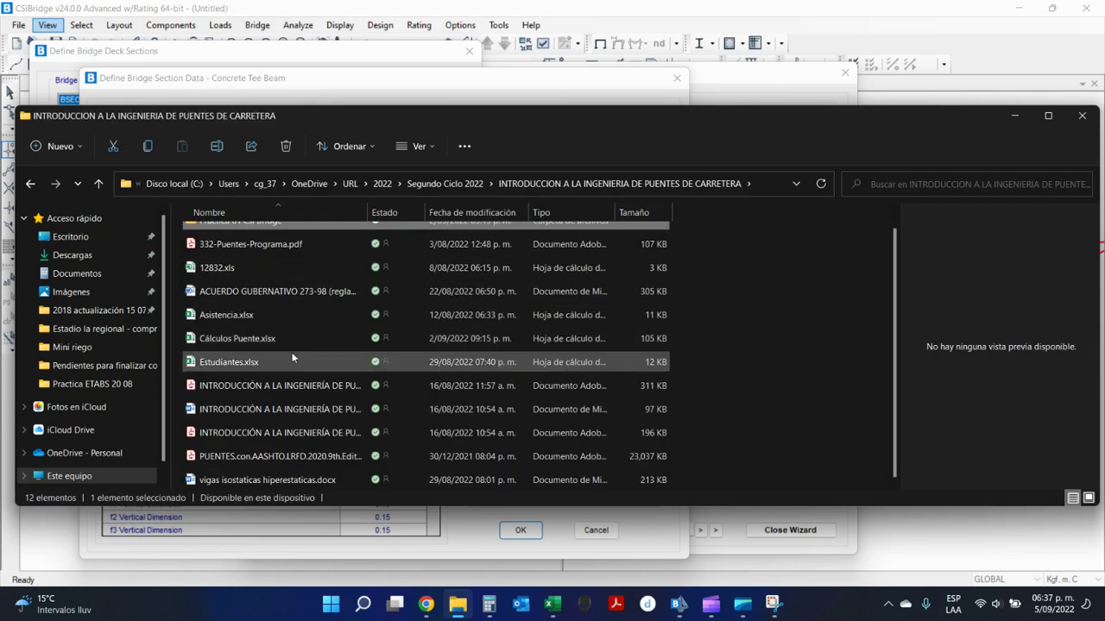
pyautogui.doubleClick(287, 339)
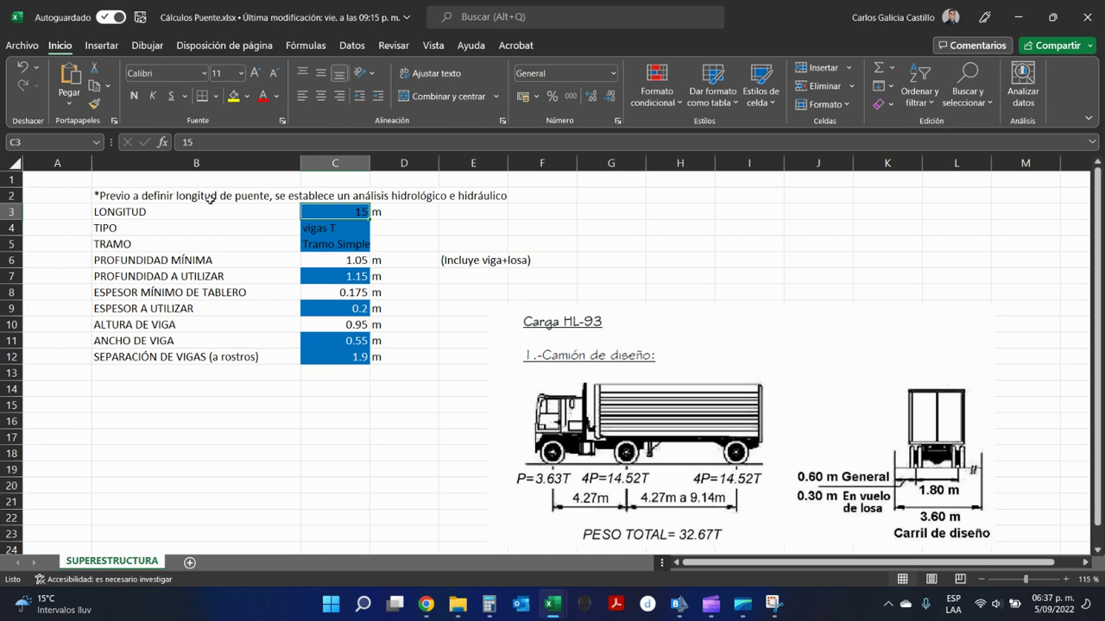
# Review the superstructure design data in the SUPERESTRUCTURA sheet, checking the bridge's length, type and span entries.
pyautogui.moveTo(210, 197); pyautogui.dragTo(374, 354)
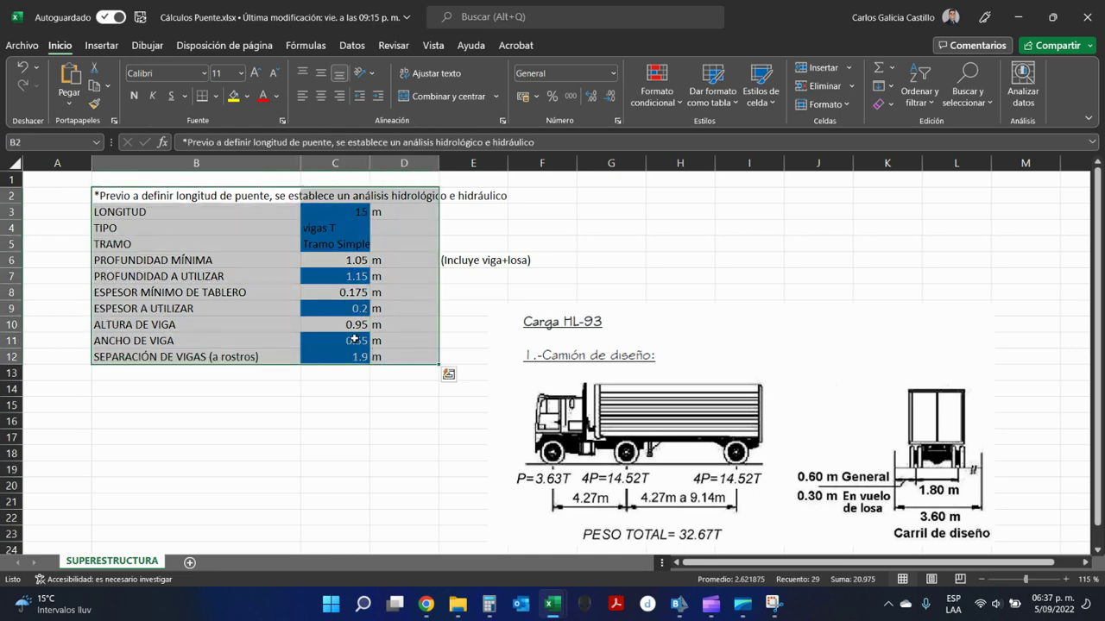
pyautogui.keyDown('ctrl'); pyautogui.scroll(2, 438, 277); pyautogui.keyUp('ctrl')
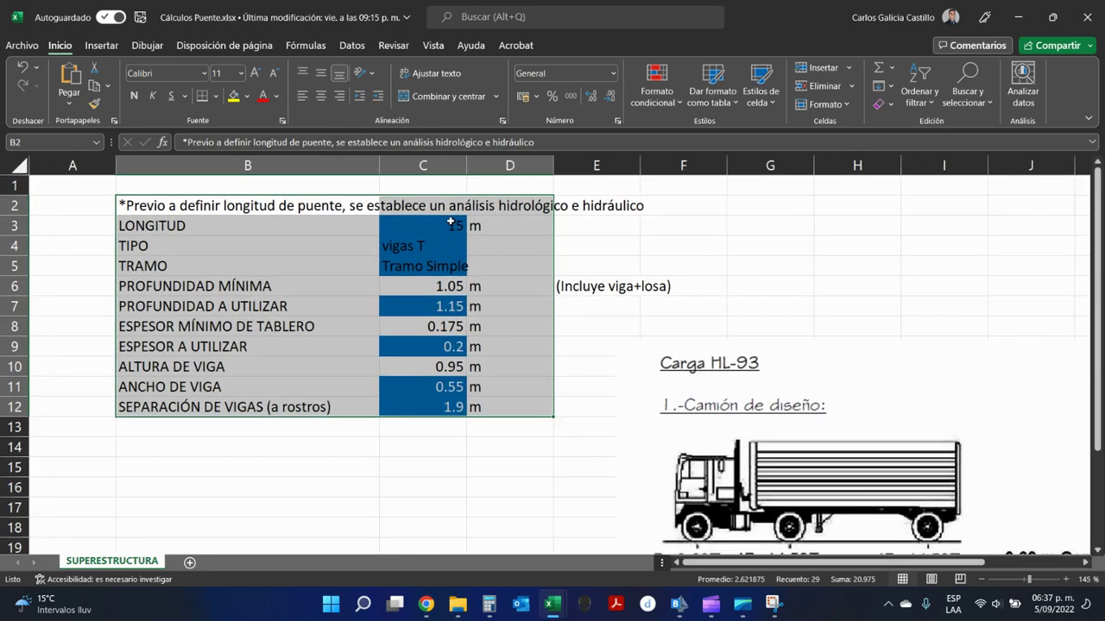
pyautogui.click(439, 277)
pyautogui.click(431, 266)
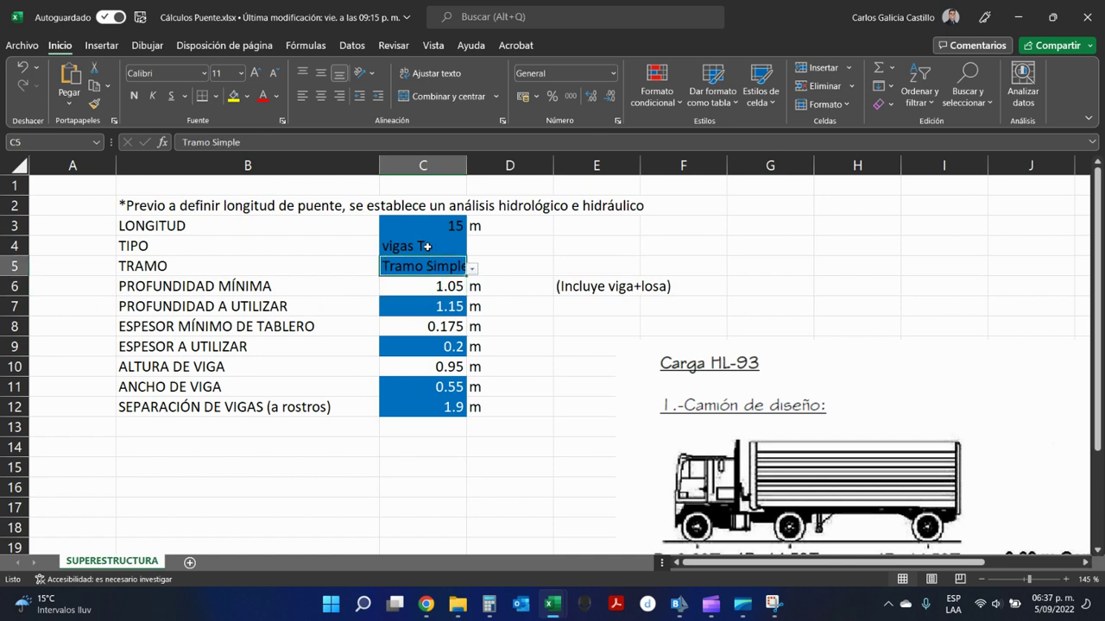
pyautogui.click(427, 246)
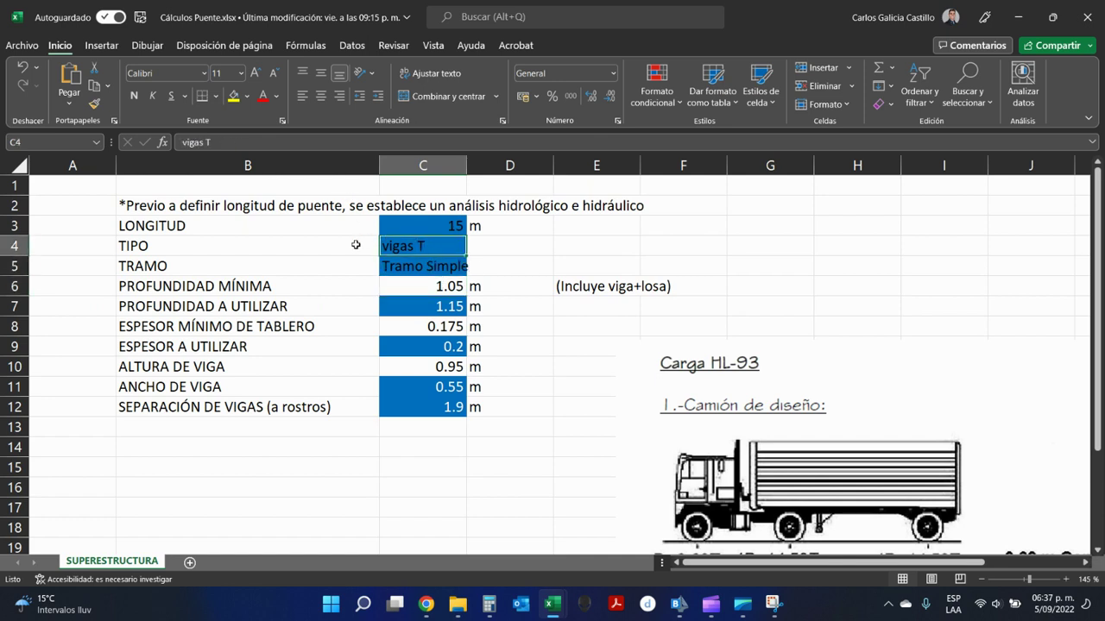
# Check the minimum depth formula, the depth and slab thickness values, and the beam height in the SUPERESTRUCTURA sheet.
pyautogui.click(397, 290)
pyautogui.press('F2')
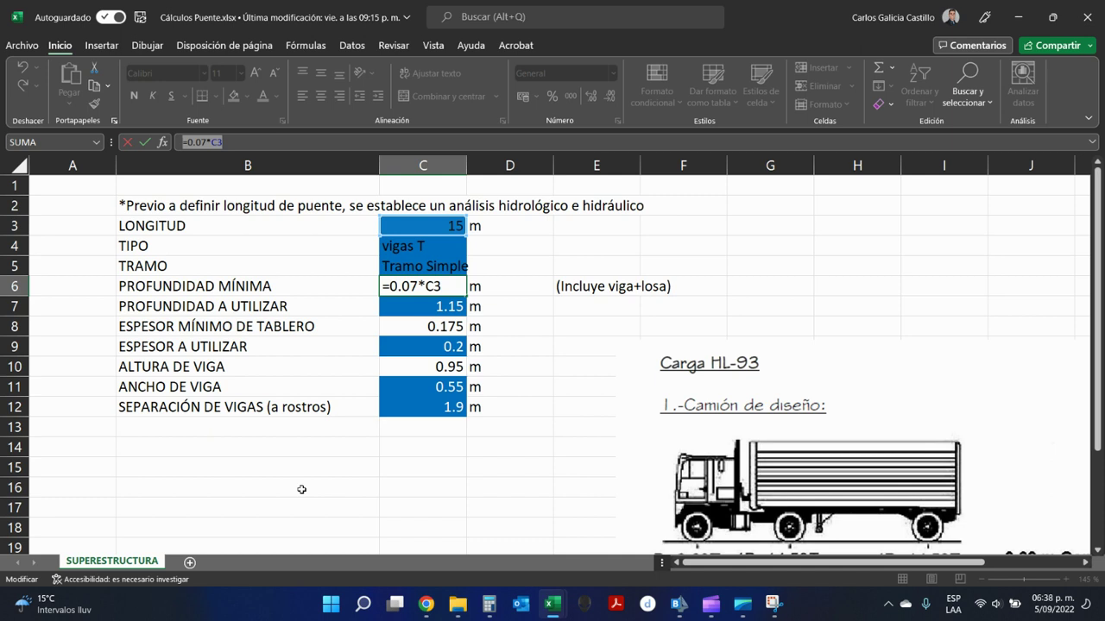
pyautogui.click(436, 316)
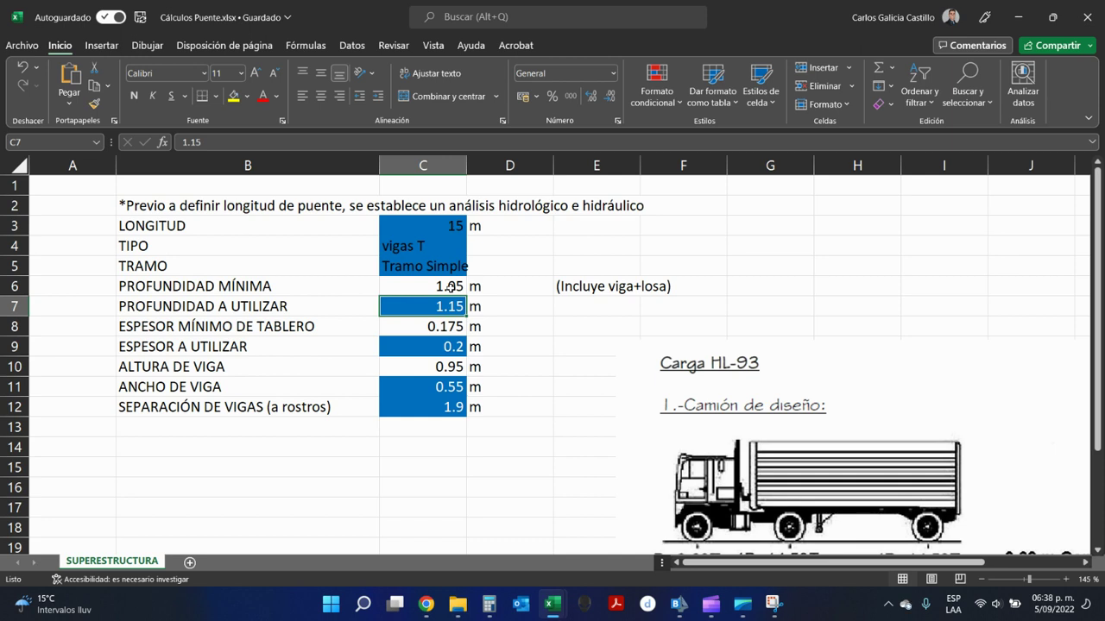
pyautogui.click(450, 327)
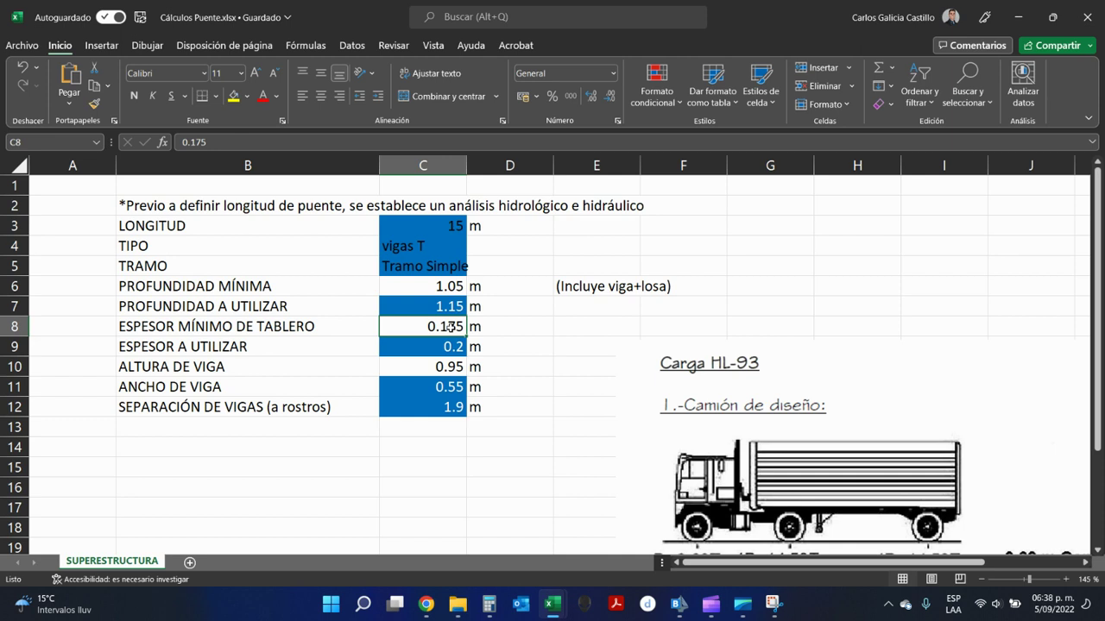
pyautogui.click(455, 346)
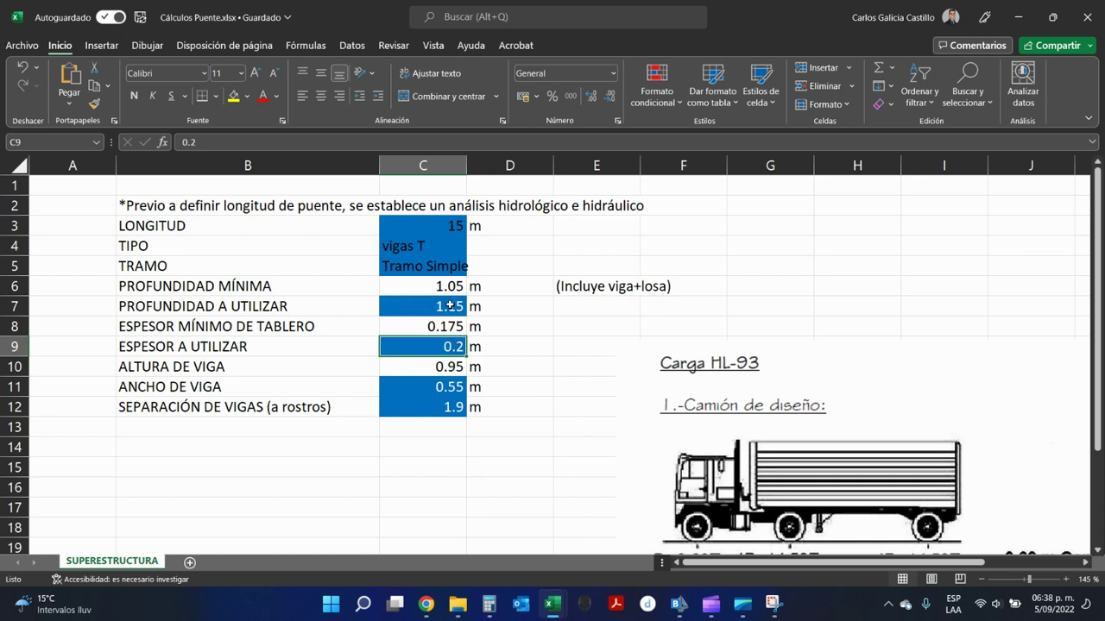
pyautogui.click(451, 367)
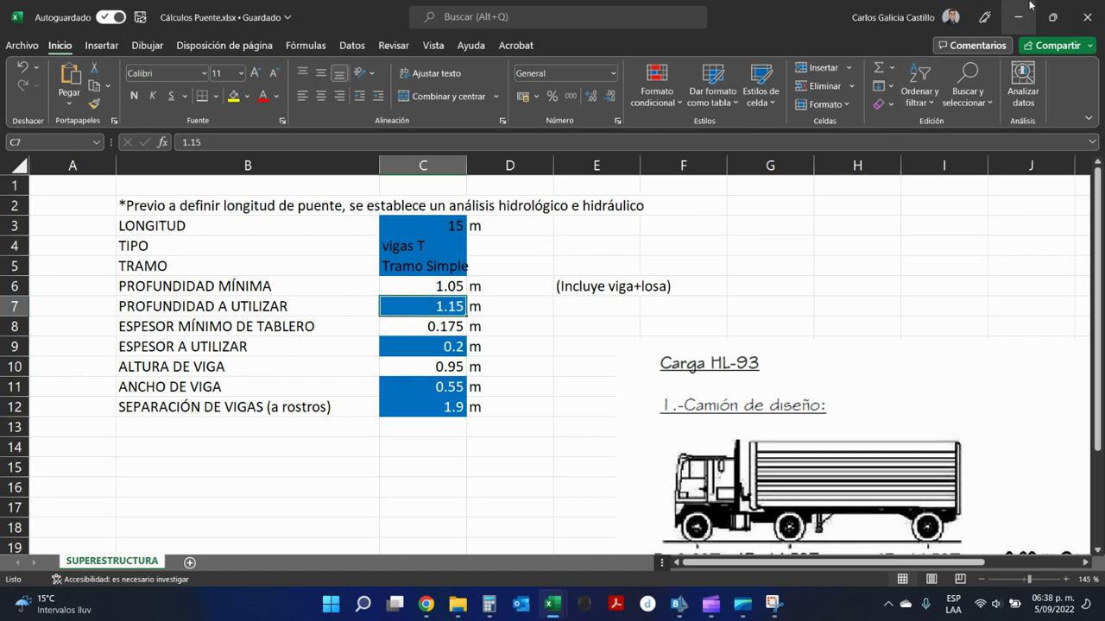
# Switch back to CSiBridge and set the concrete tee-beam section's total depth to 1.15 m.
pyautogui.click(1018, 16)
pyautogui.click(1019, 16)
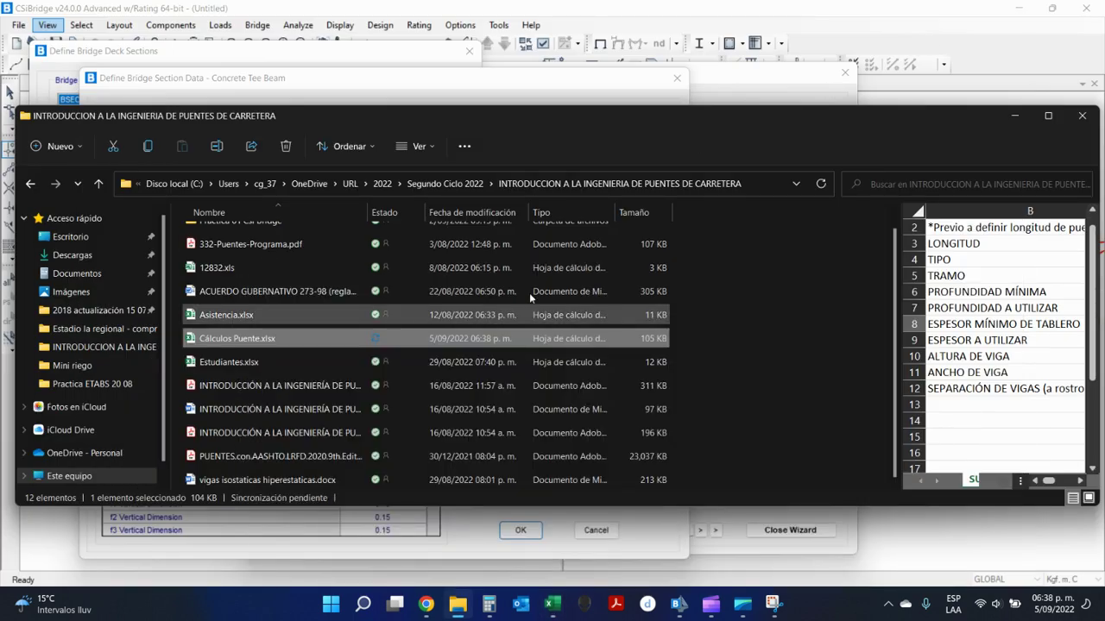
pyautogui.click(625, 79)
pyautogui.click(399, 377)
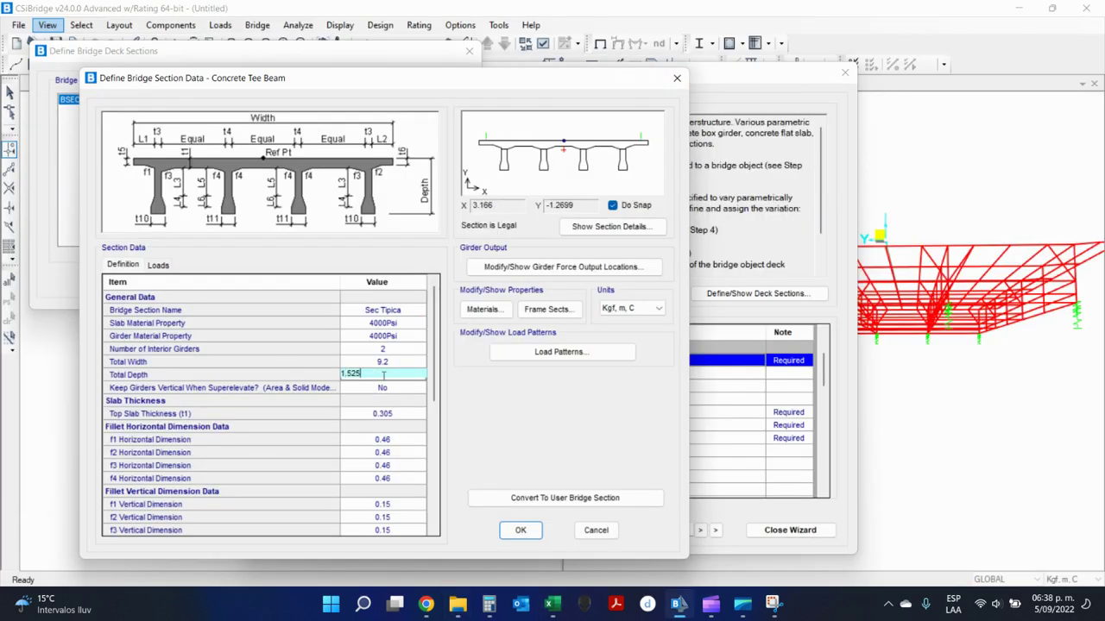
pyautogui.write('1')
pyautogui.click(366, 363)
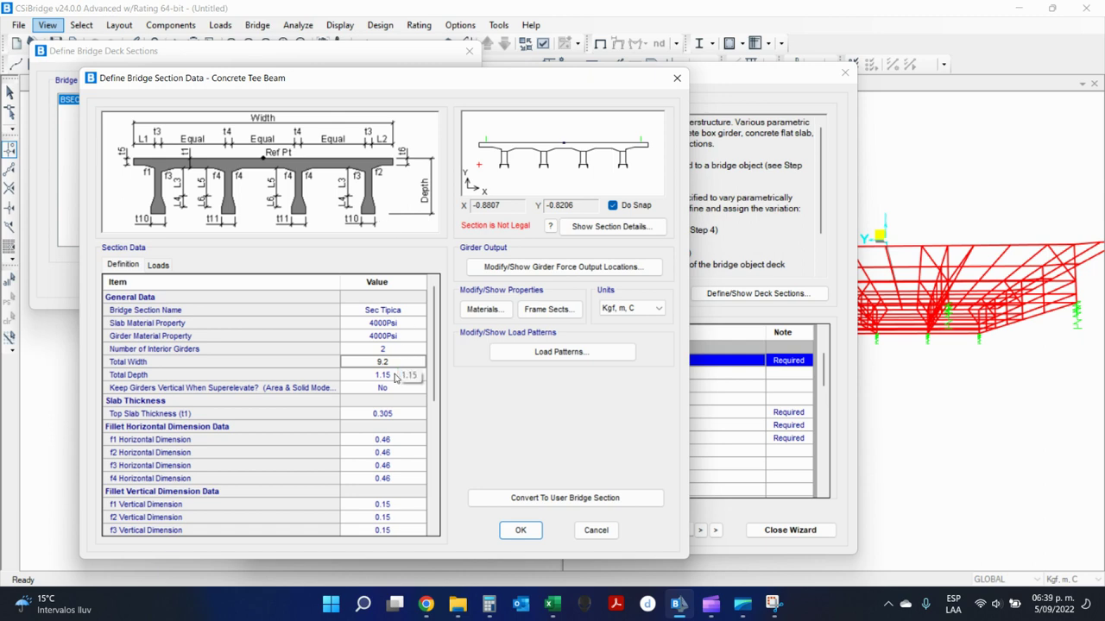
# Set the exterior girder depth above flare (L3) to 0.95 m and its flare depth (L4) to 0.
pyautogui.scroll(-1, 396, 375)
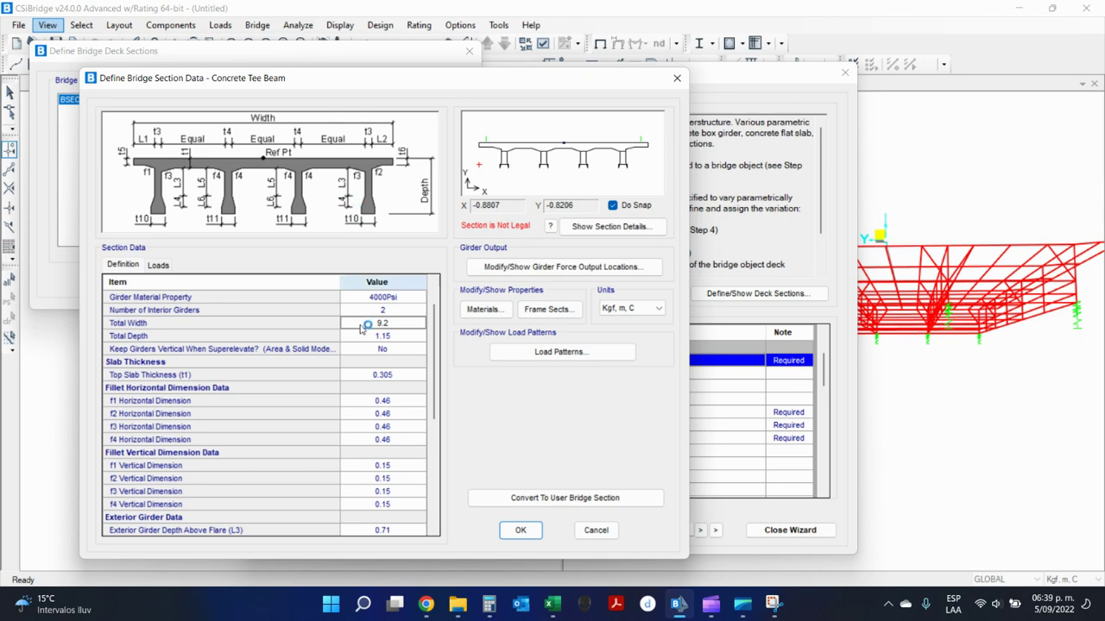
pyautogui.scroll(-4, 224, 379)
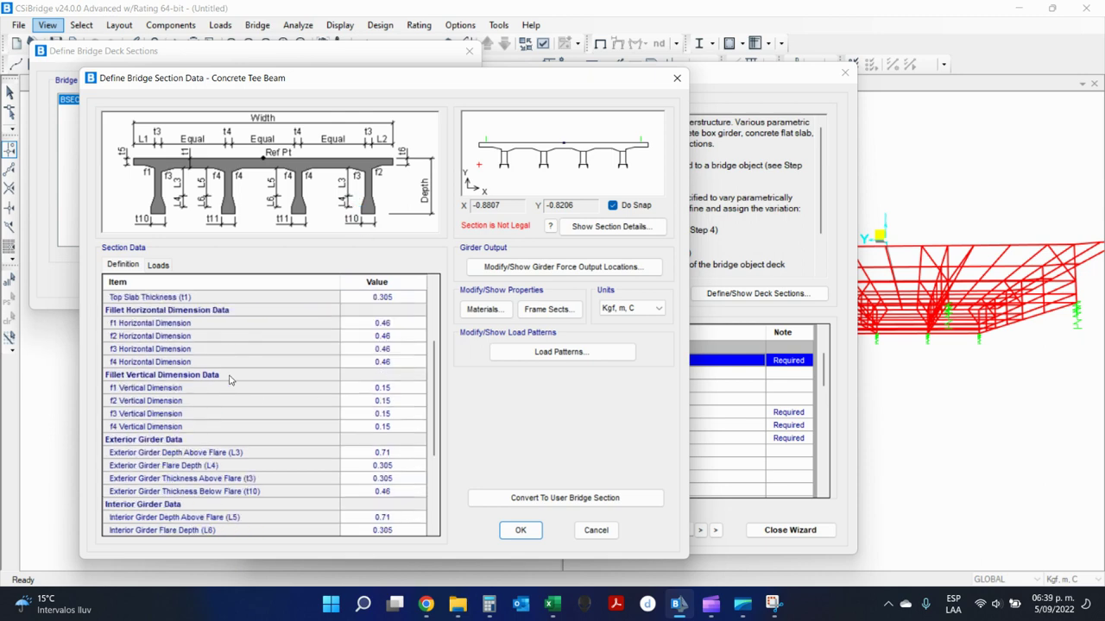
pyautogui.click(383, 390)
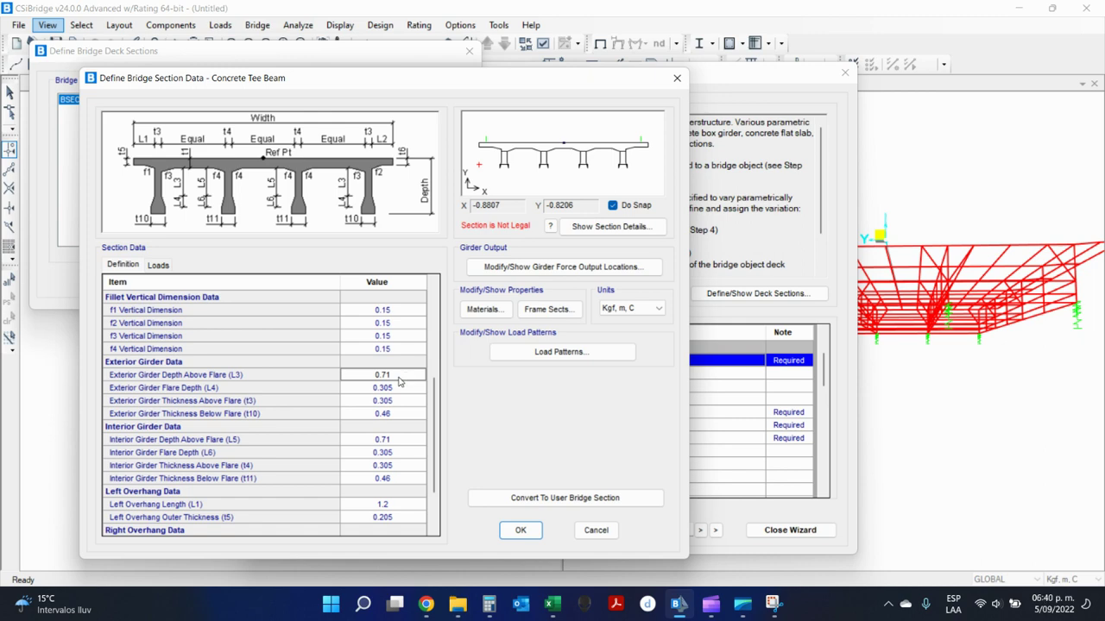
pyautogui.write('0')
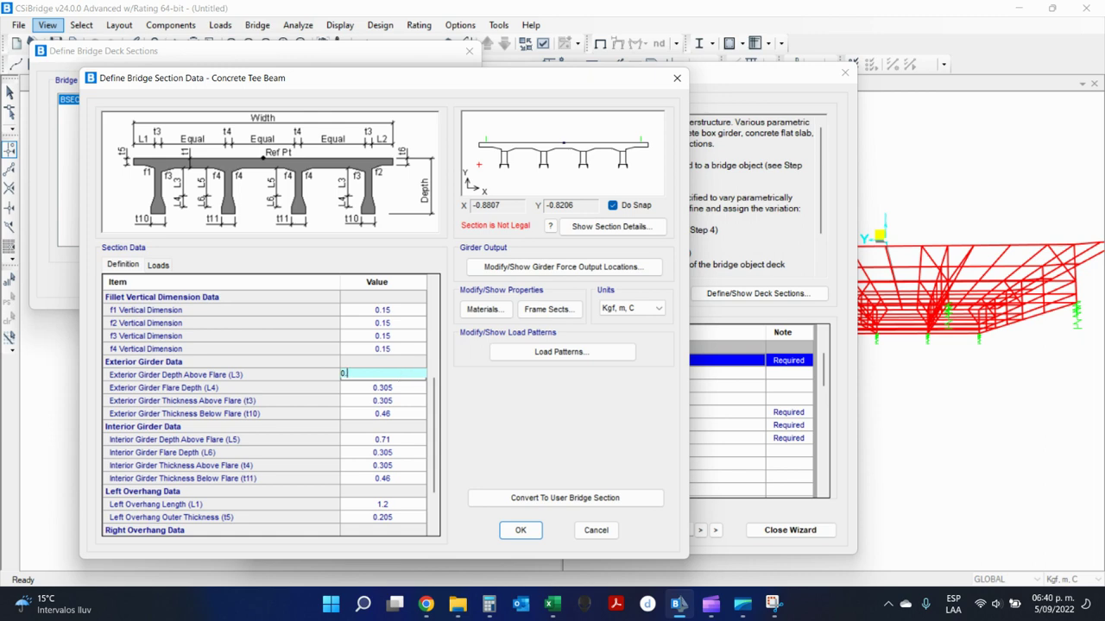
pyautogui.click(386, 388)
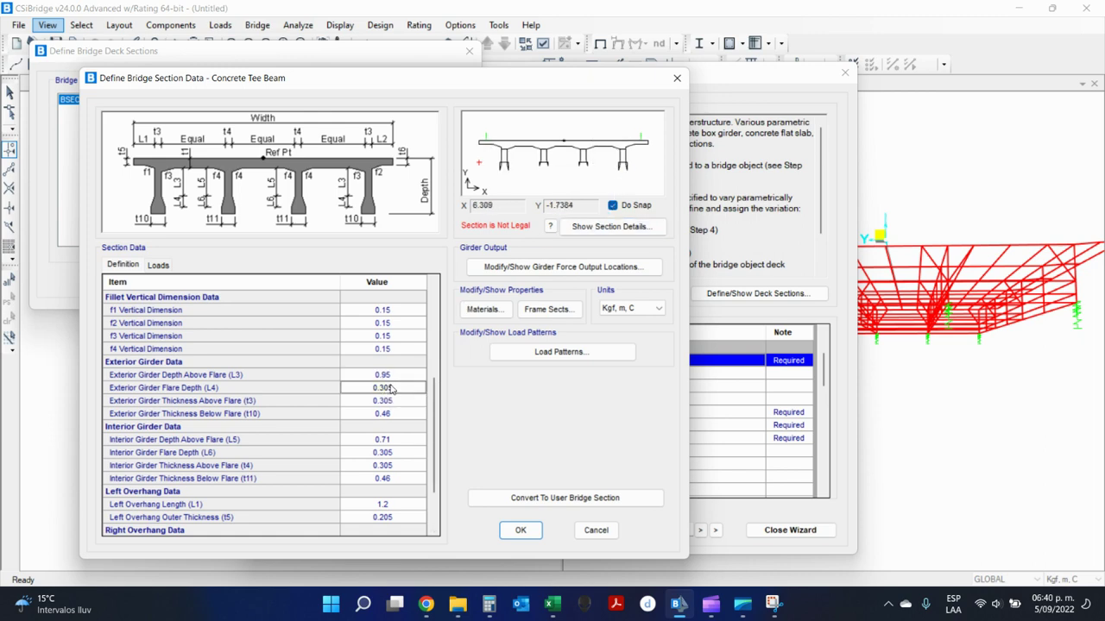
pyautogui.write('0')
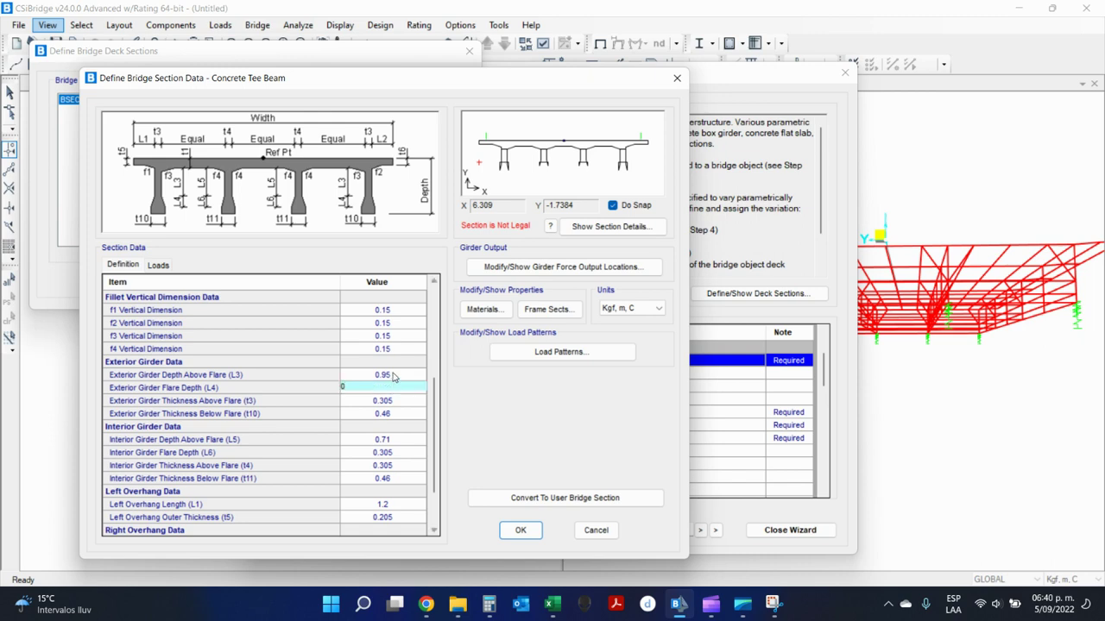
pyautogui.click(393, 375)
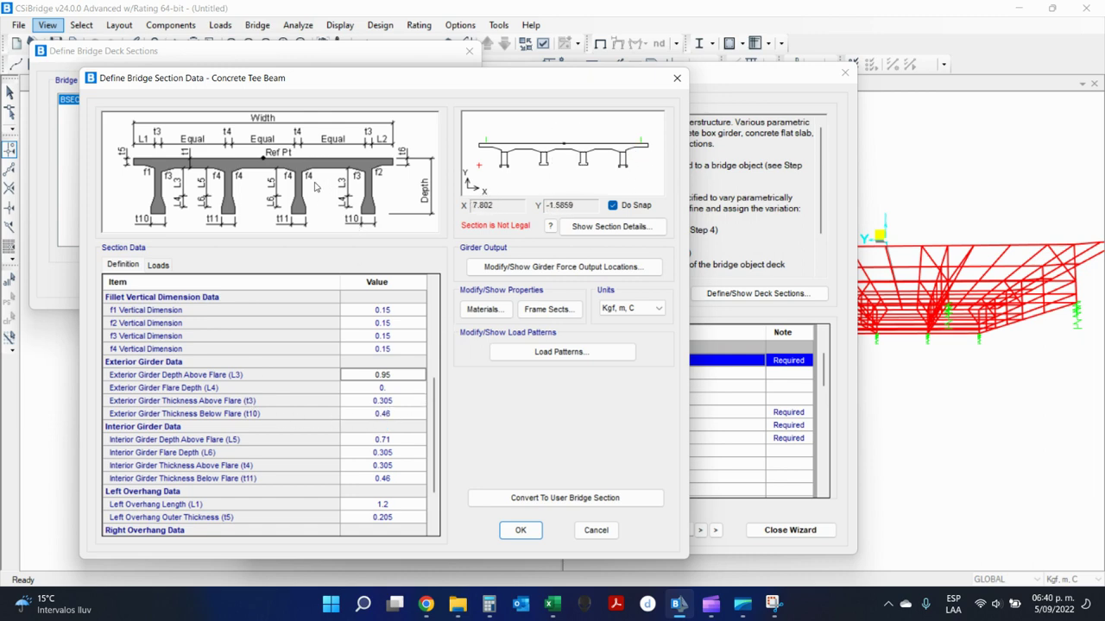
# Set the interior girder depth above flare (L5) to 0.95 m and its flare depth (L6) to 0.
pyautogui.click(383, 441)
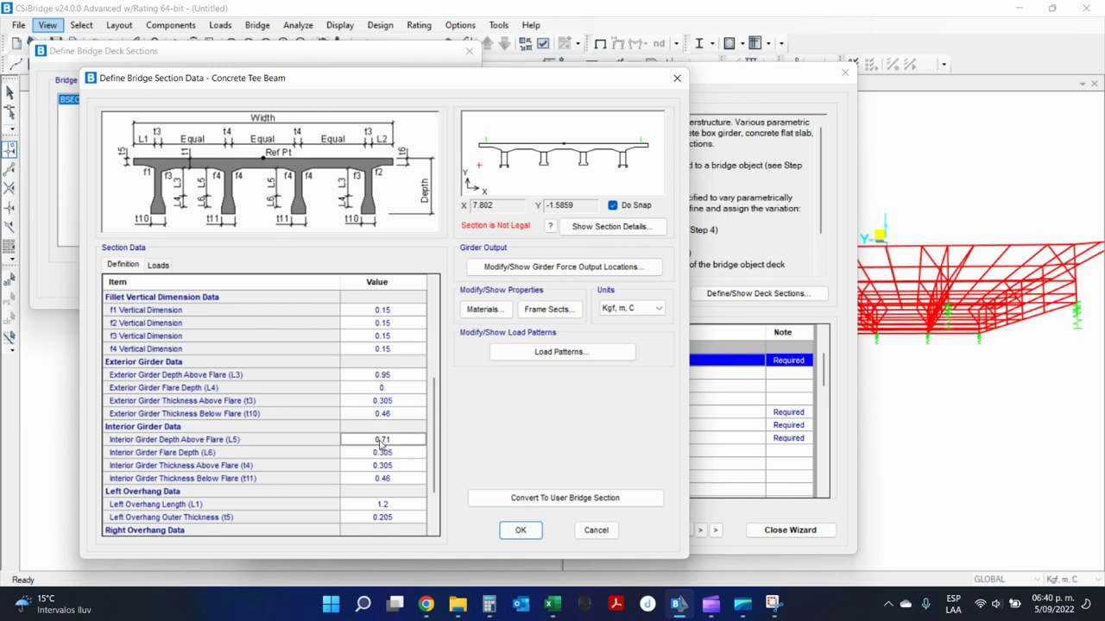
pyautogui.write('0.95')
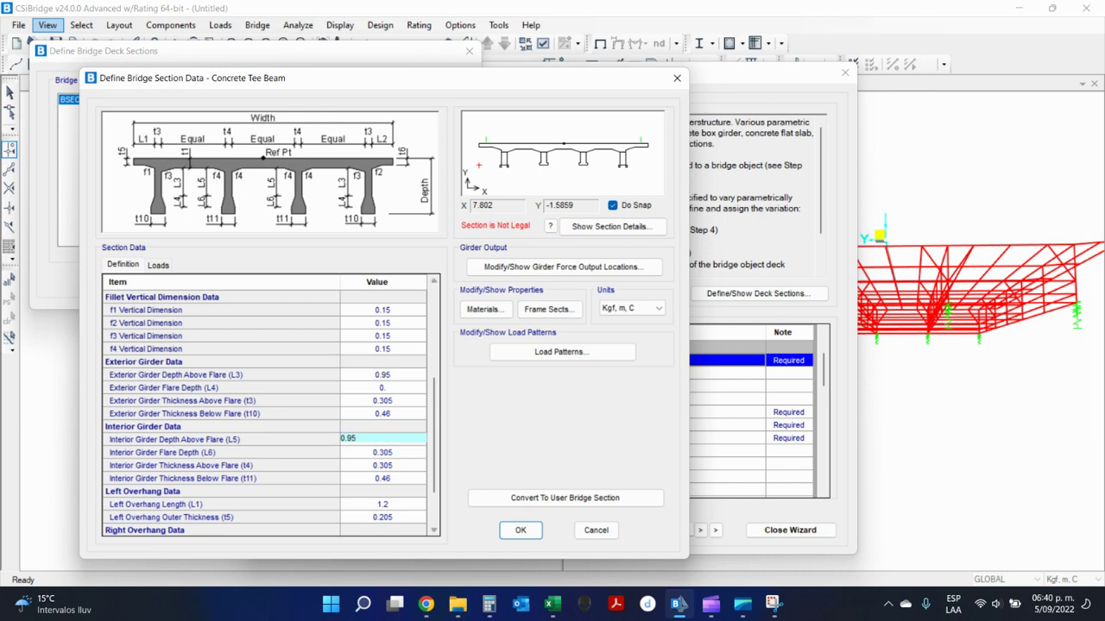
pyautogui.press('Return')
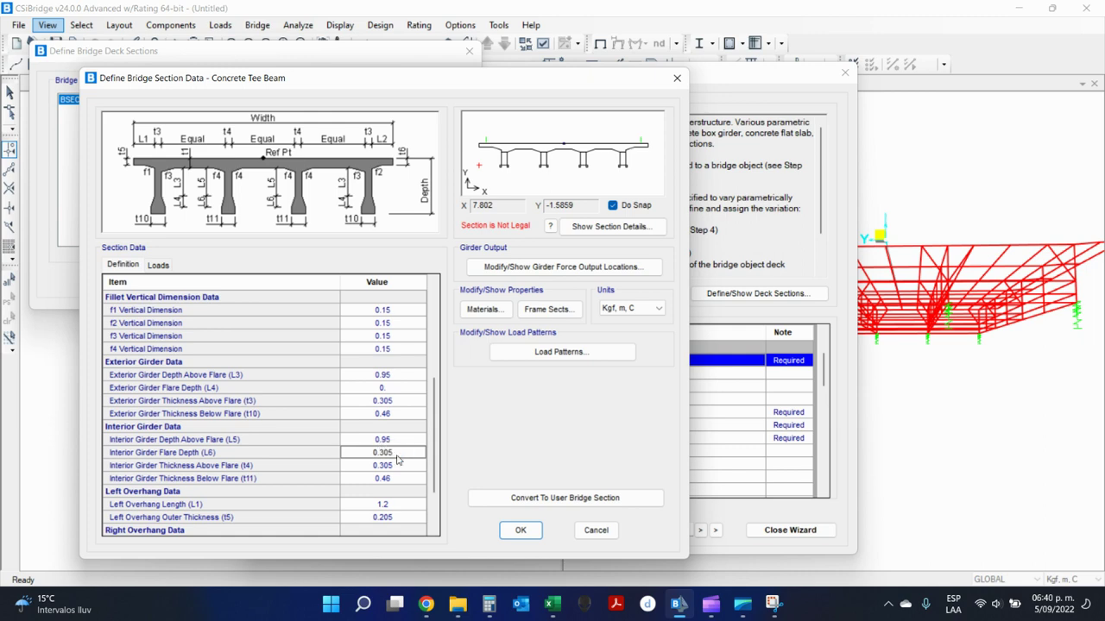
pyautogui.write('0')
pyautogui.press('Return')
pyautogui.click(401, 438)
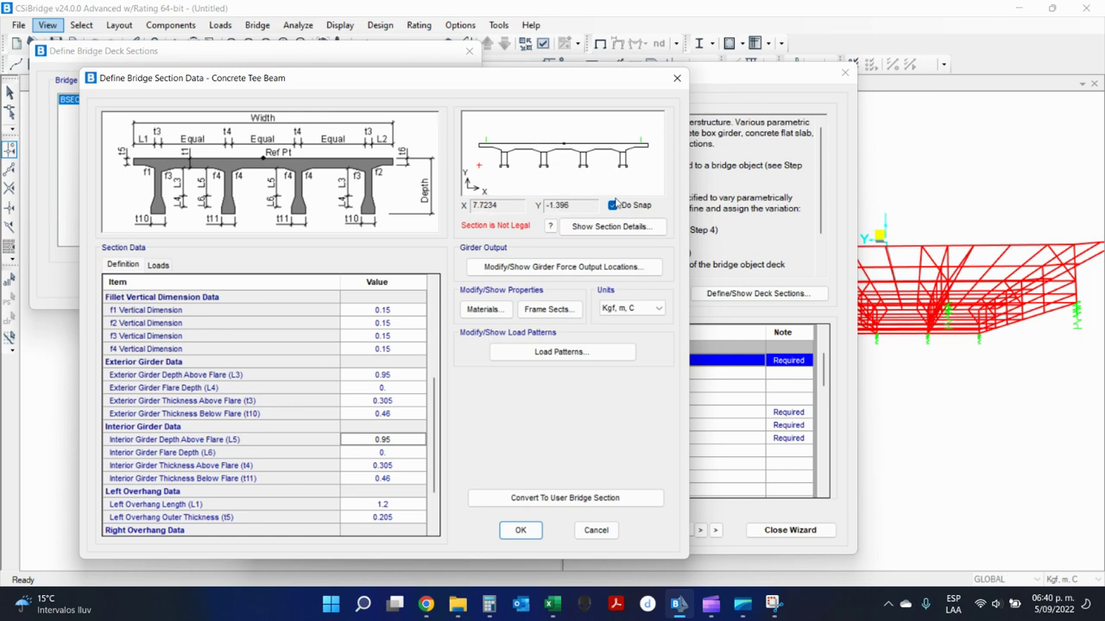
# Show the Sec Tipica section details and view its section properties, closing the properties afterwards to leave the section points open.
pyautogui.click(609, 226)
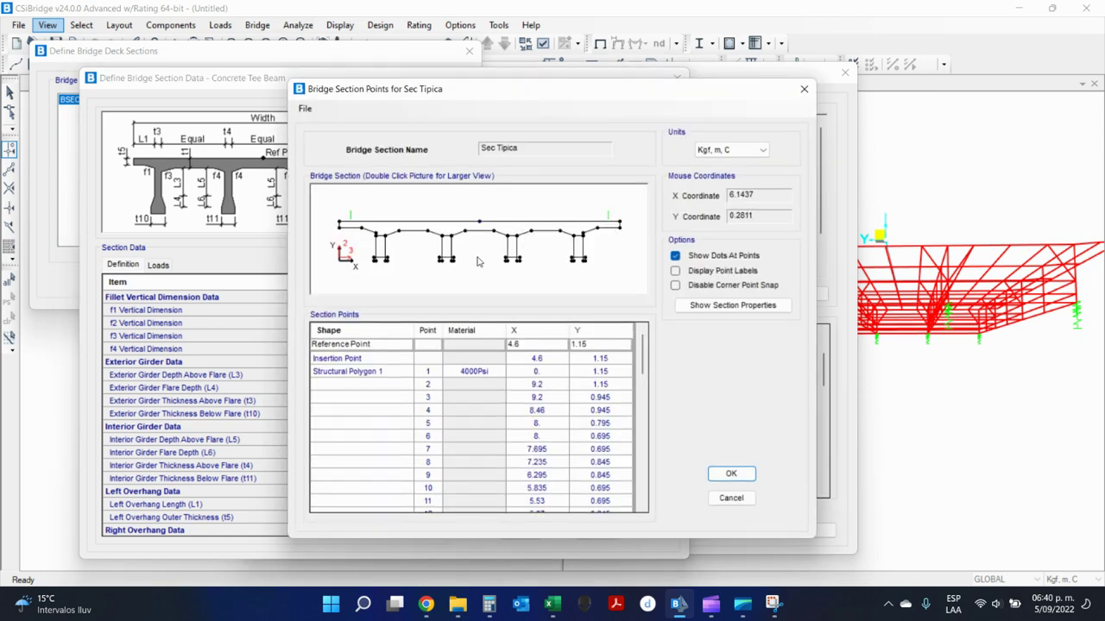
pyautogui.click(725, 308)
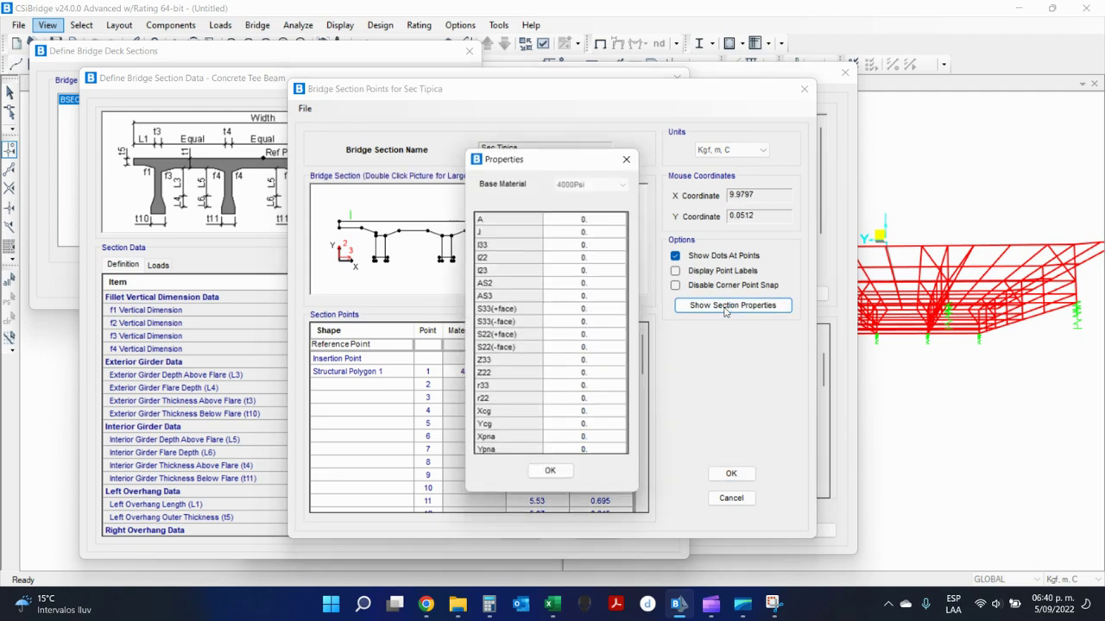
pyautogui.click(626, 159)
# Capture a new snip of the bridge section drawing with the Snipping Tool (Herramienta Recortes).
pyautogui.press('super+shift+s')
pyautogui.moveTo(321, 192); pyautogui.dragTo(593, 285)
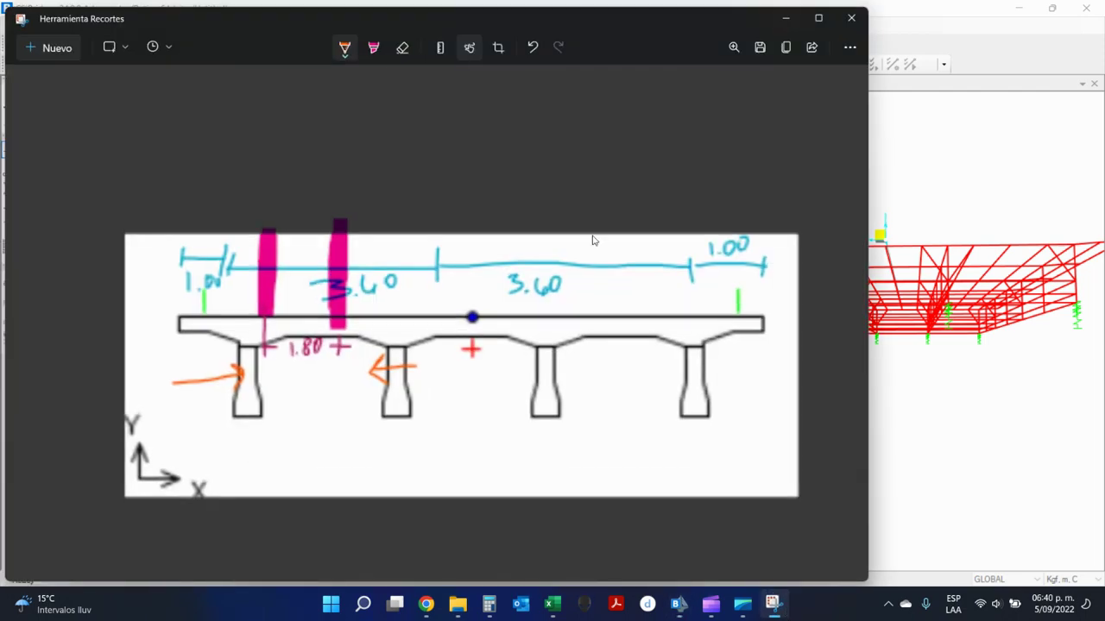
pyautogui.click(52, 48)
pyautogui.moveTo(311, 204); pyautogui.dragTo(641, 285)
pyautogui.click(730, 500)
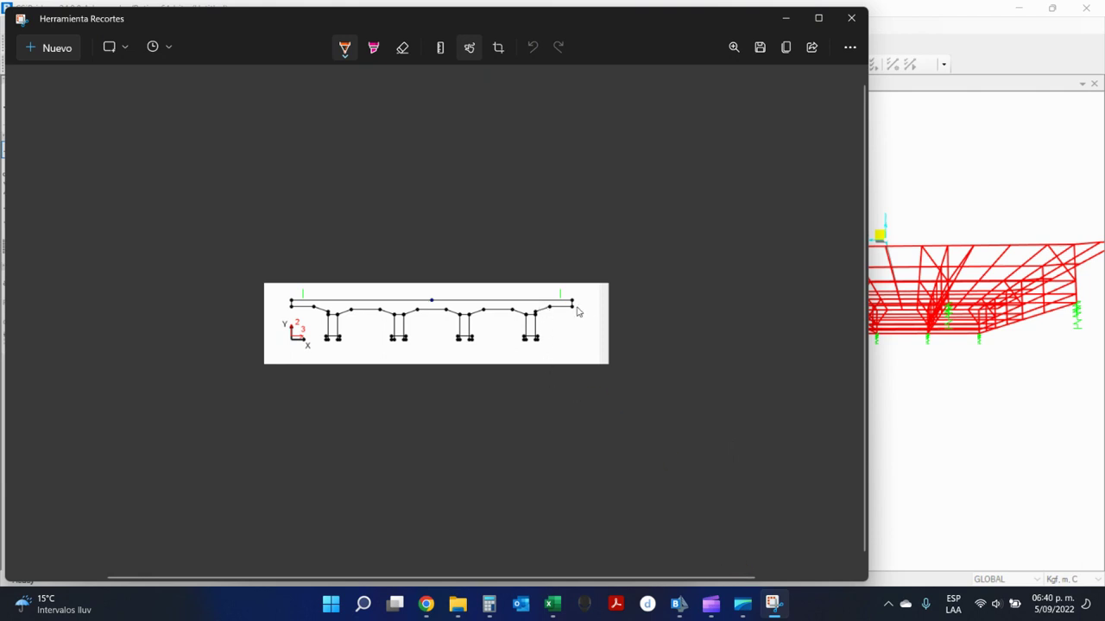
# Mark the slab fillets and their vertical depth in orange on the snip, then return to CSiBridge and close the section details.
pyautogui.moveTo(576, 308); pyautogui.dragTo(596, 318)
pyautogui.keyDown('ctrl'); pyautogui.scroll(5, 569, 321); pyautogui.keyUp('ctrl')
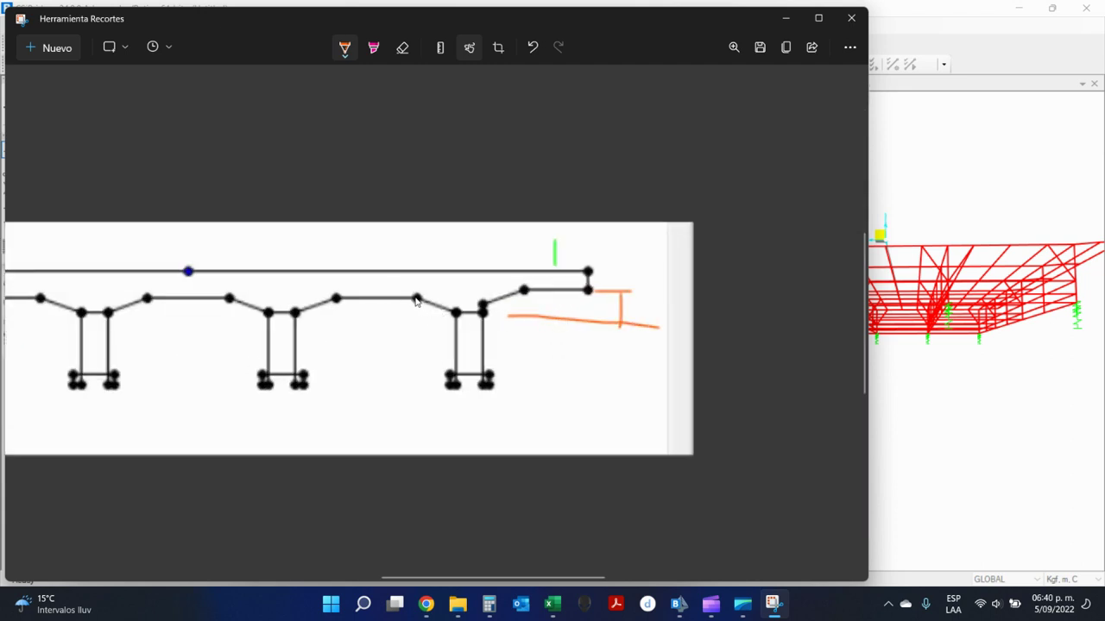
pyautogui.moveTo(421, 297); pyautogui.dragTo(457, 313)
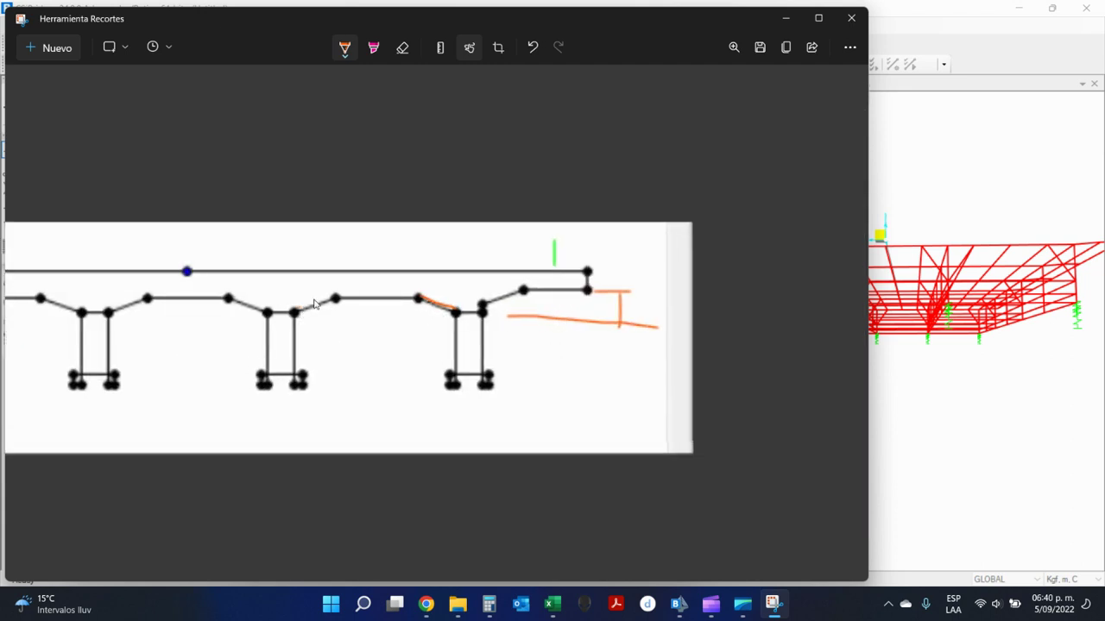
pyautogui.moveTo(282, 292); pyautogui.dragTo(321, 291)
pyautogui.moveTo(295, 292); pyautogui.dragTo(295, 312)
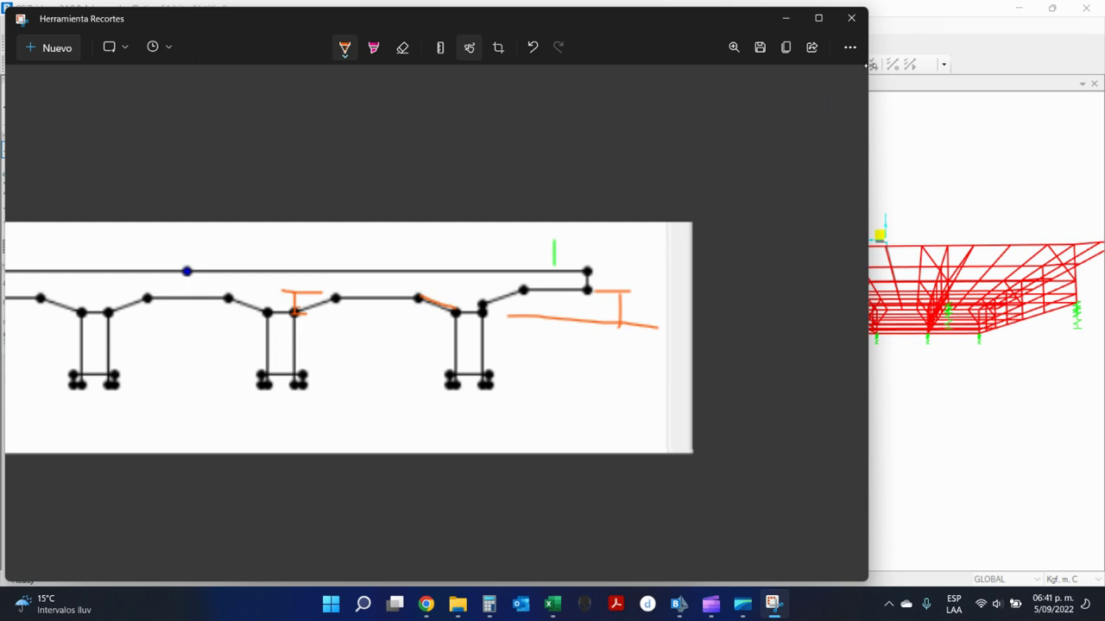
pyautogui.click(929, 5)
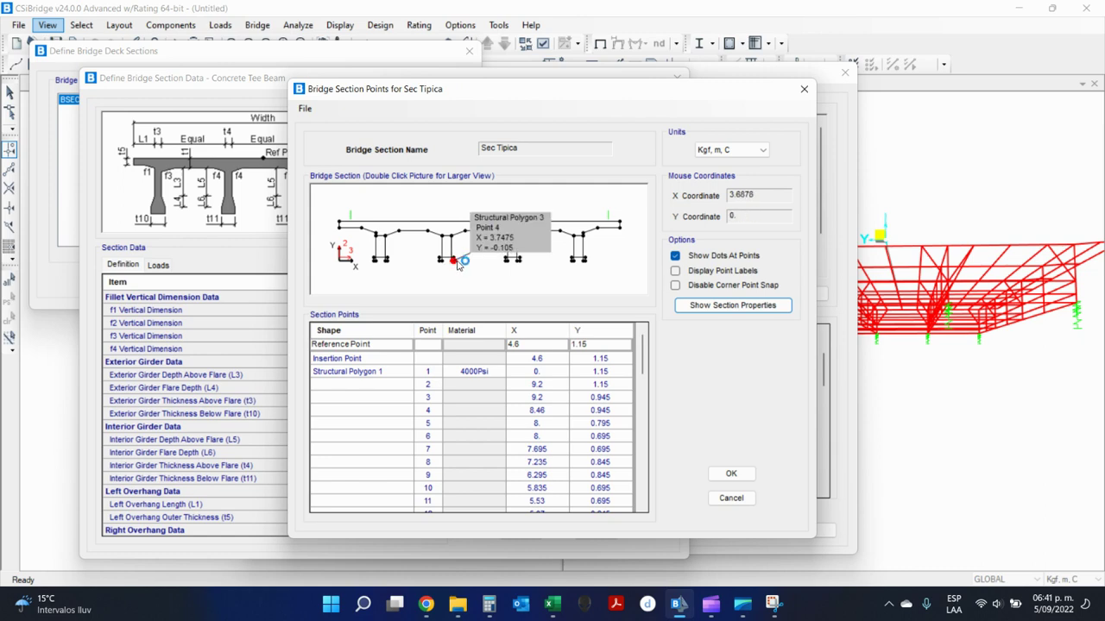
pyautogui.click(731, 498)
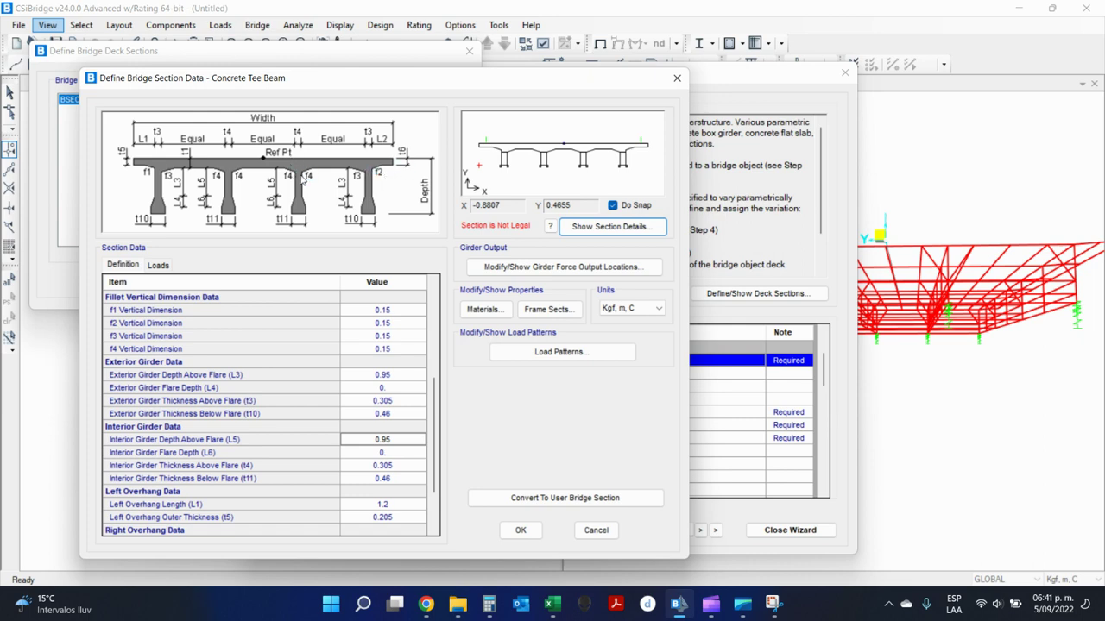
# Set the fillet horizontal dimensions f1, f2, f3 and f4 to 0.
pyautogui.scroll(3, 283, 353)
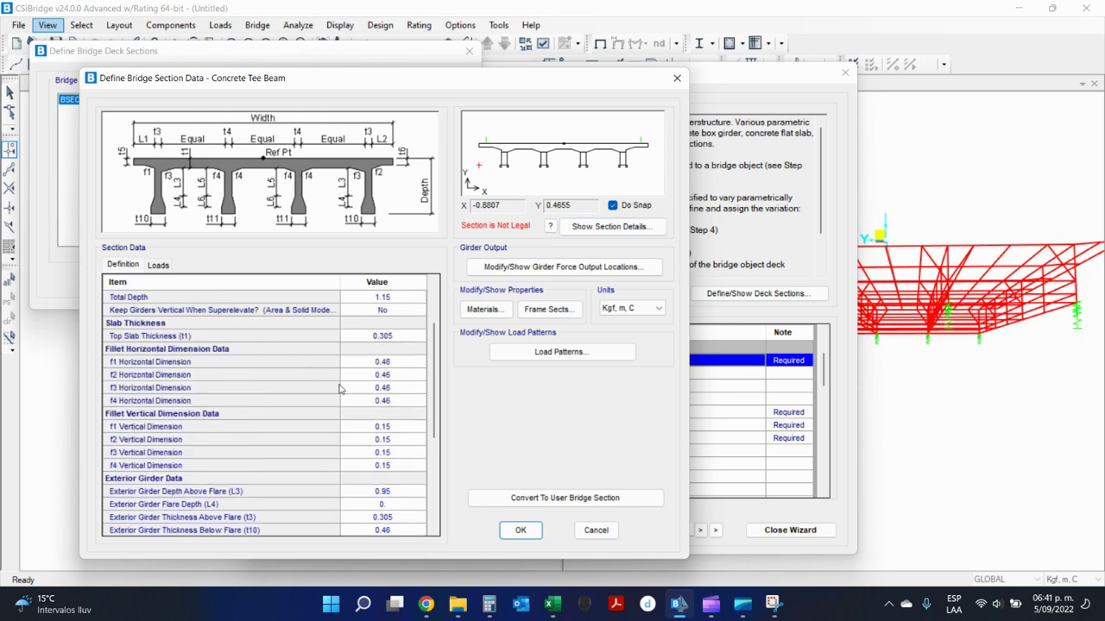
pyautogui.click(395, 366)
pyautogui.write('0')
pyautogui.click(399, 377)
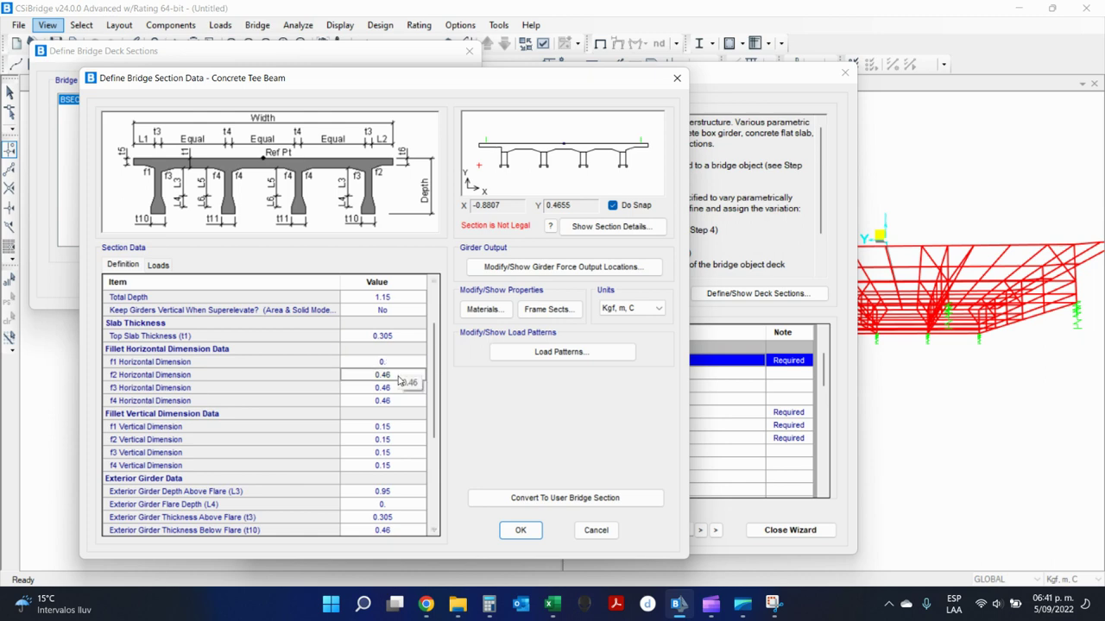
pyautogui.write('0')
pyautogui.click(399, 388)
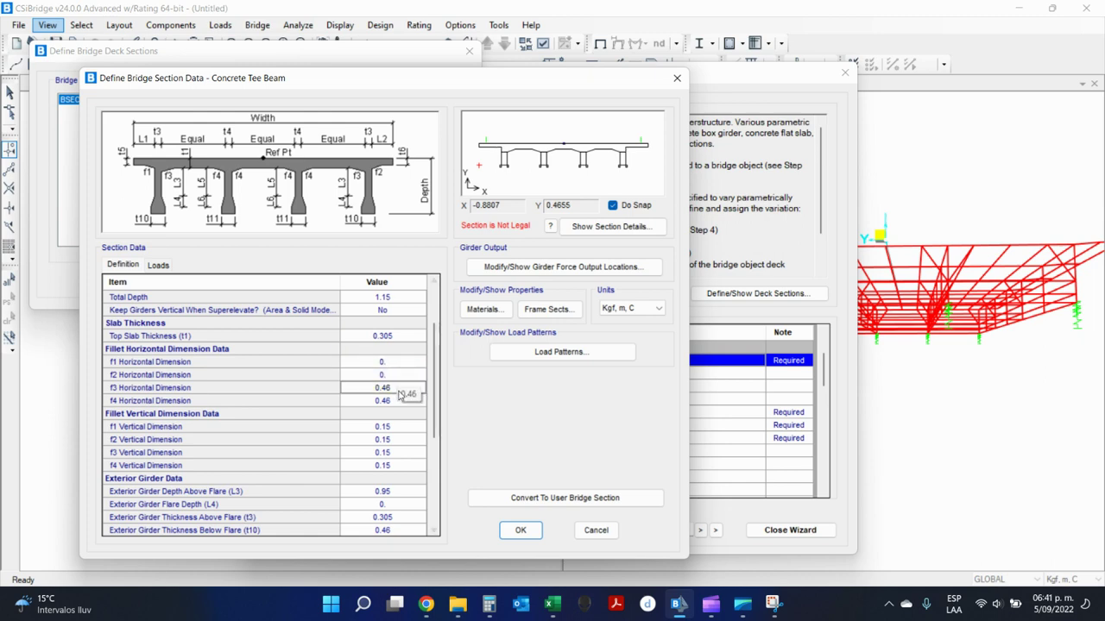
pyautogui.write('0')
pyautogui.click(398, 401)
pyautogui.write('0')
# Set the fillet vertical dimensions f1, f2, f3 and f4 to 0.
pyautogui.click(377, 426)
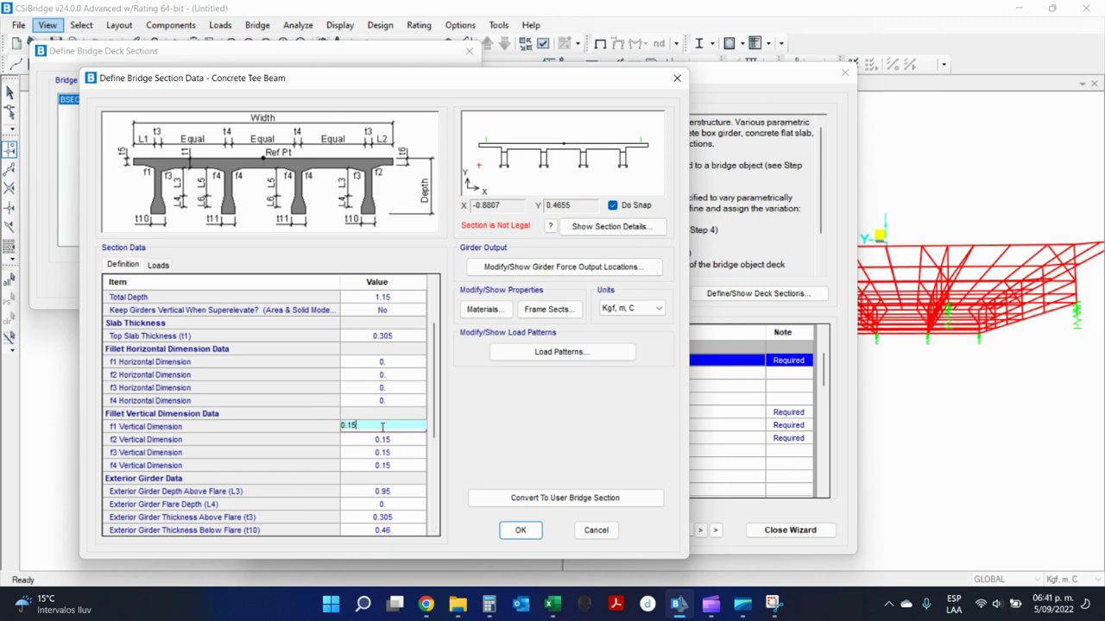
pyautogui.write('0')
pyautogui.click(370, 439)
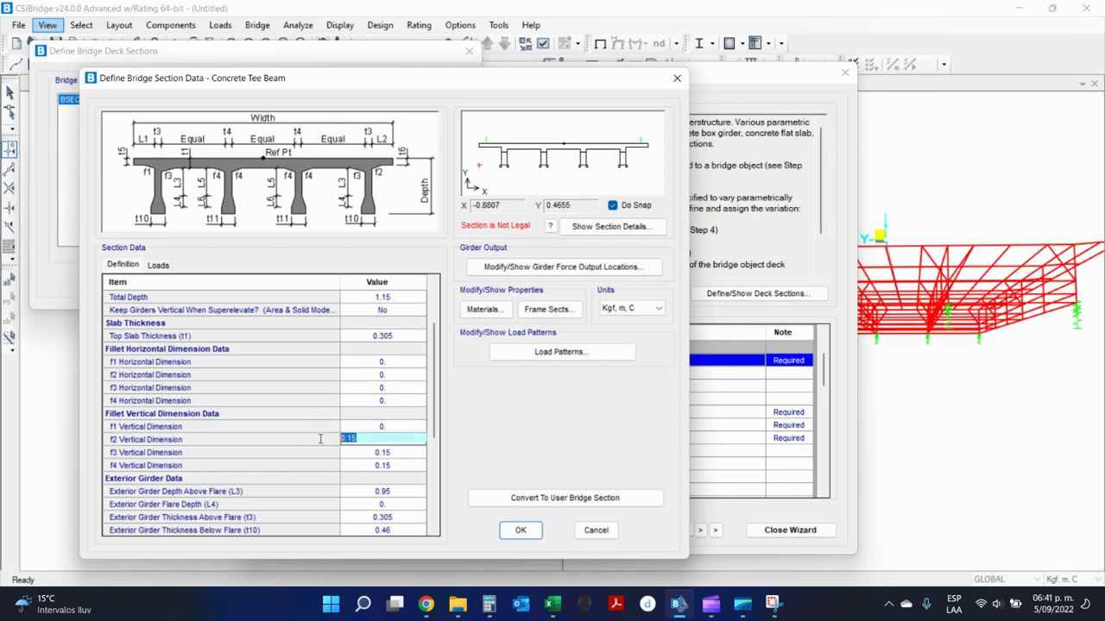
pyautogui.write('0')
pyautogui.scroll(-1, 380, 470)
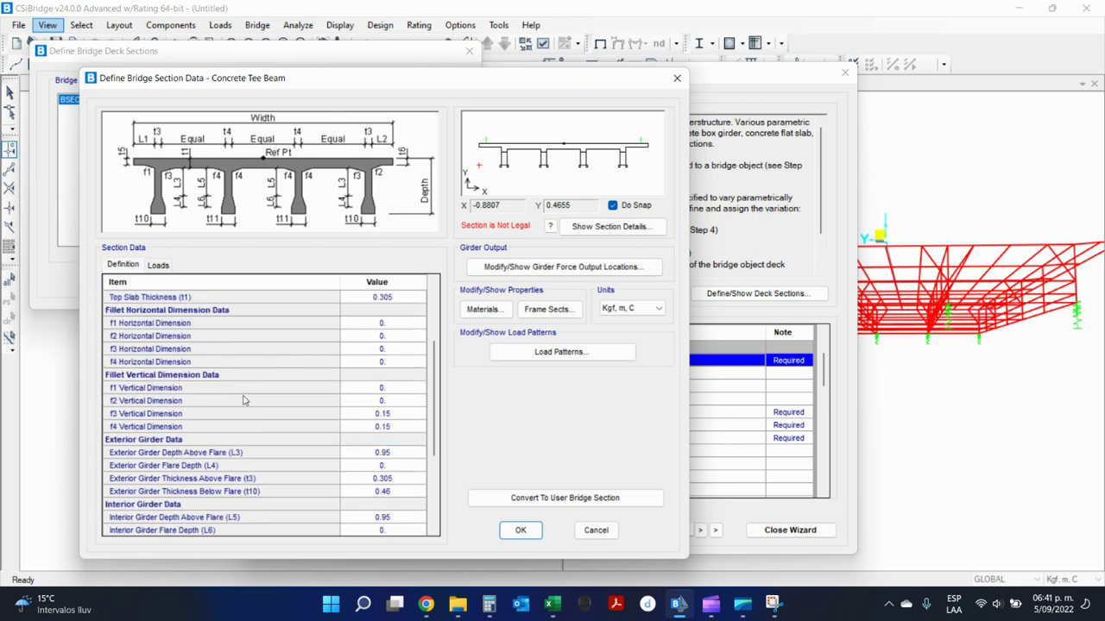
pyautogui.click(401, 413)
pyautogui.write('0')
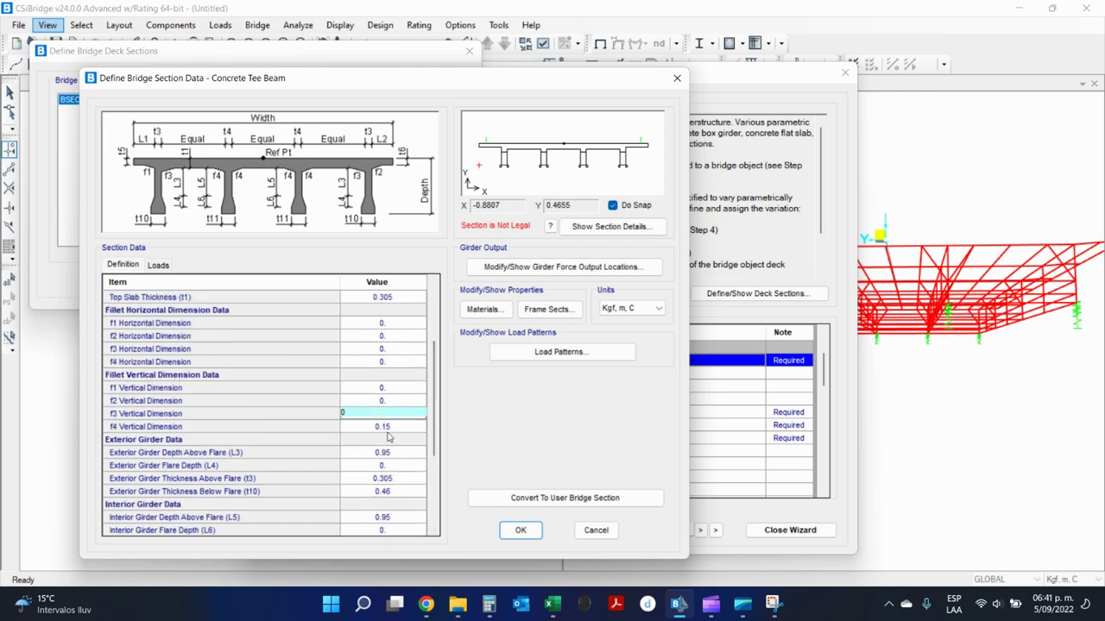
pyautogui.click(385, 427)
pyautogui.doubleClick(387, 426)
pyautogui.write('0')
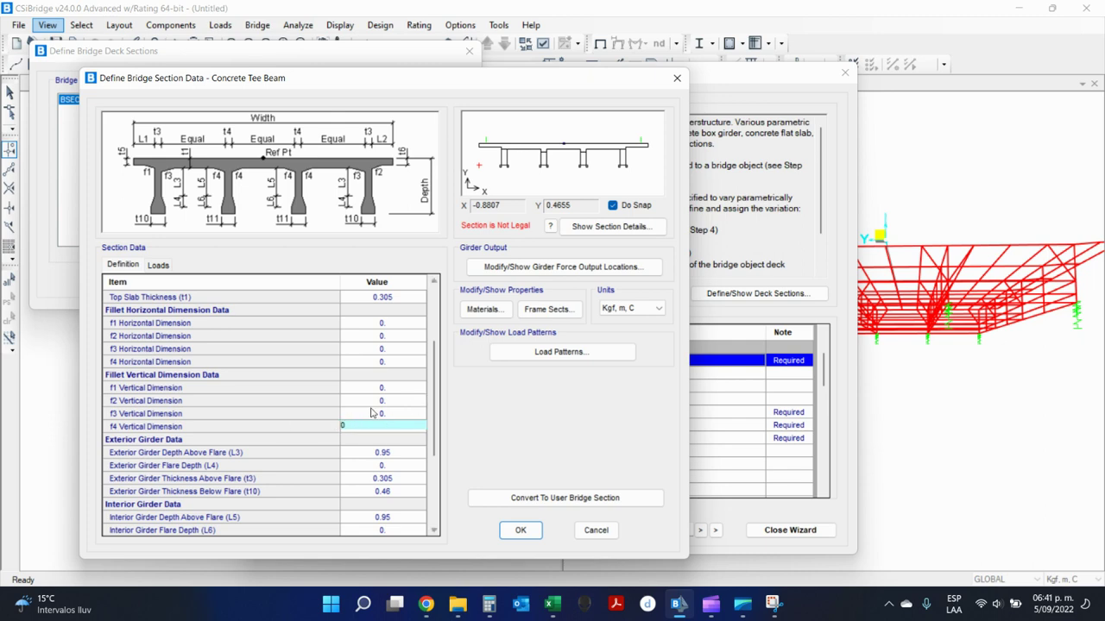
pyautogui.click(375, 414)
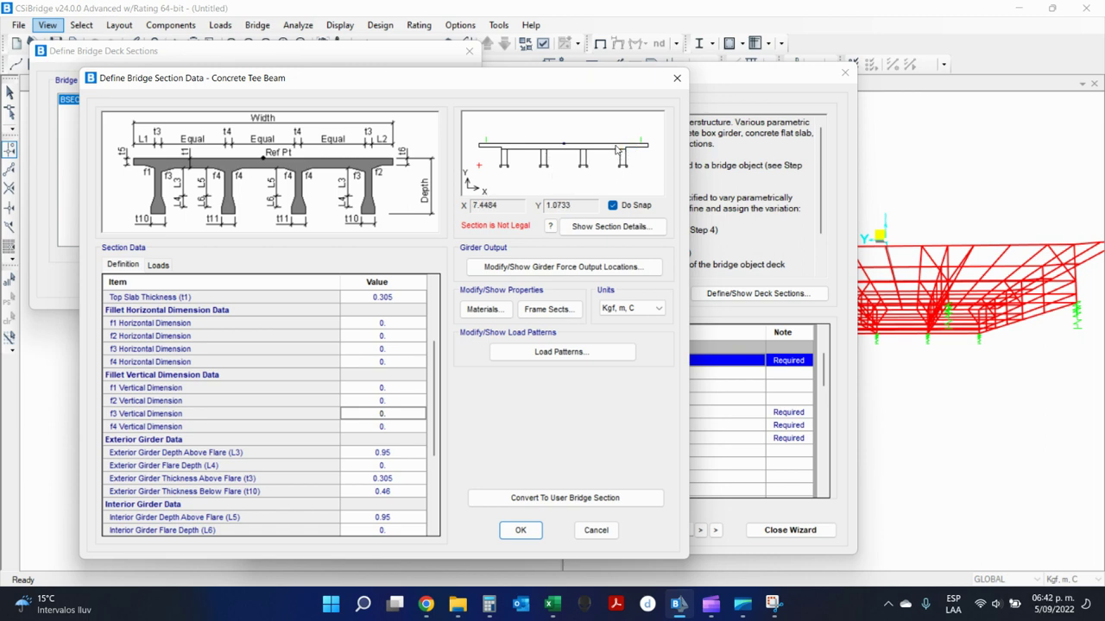
# Look up the slab thickness to use (ESPESOR A UTILIZAR) in the Excel workbook Cálculos Puente.xlsx and return to CSiBridge.
pyautogui.scroll(2, 407, 337)
pyautogui.click(406, 375)
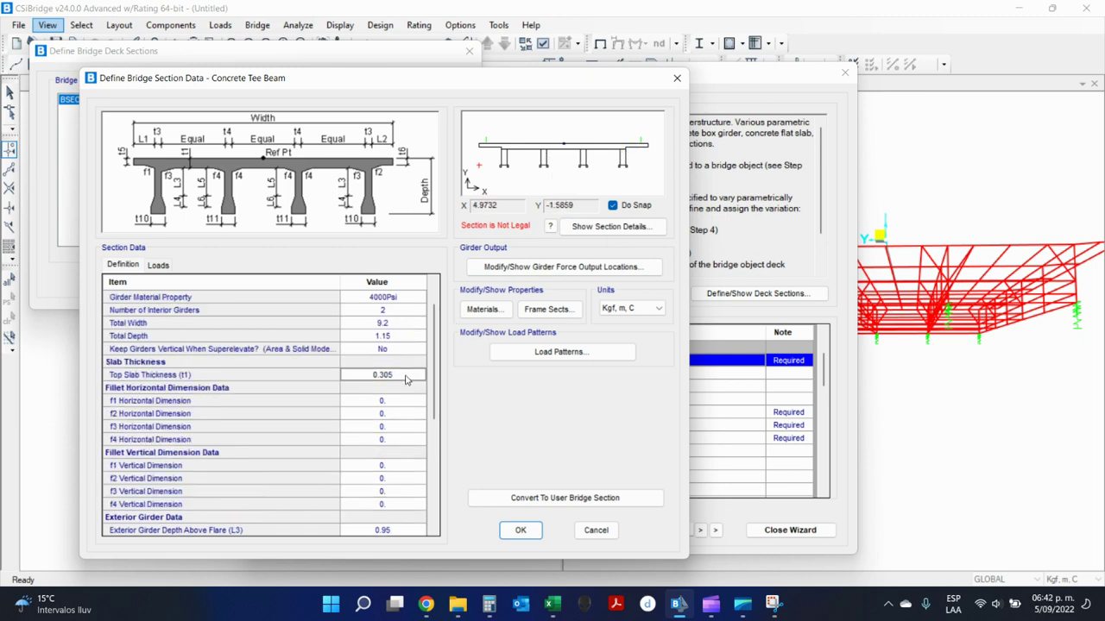
pyautogui.moveTo(545, 606)
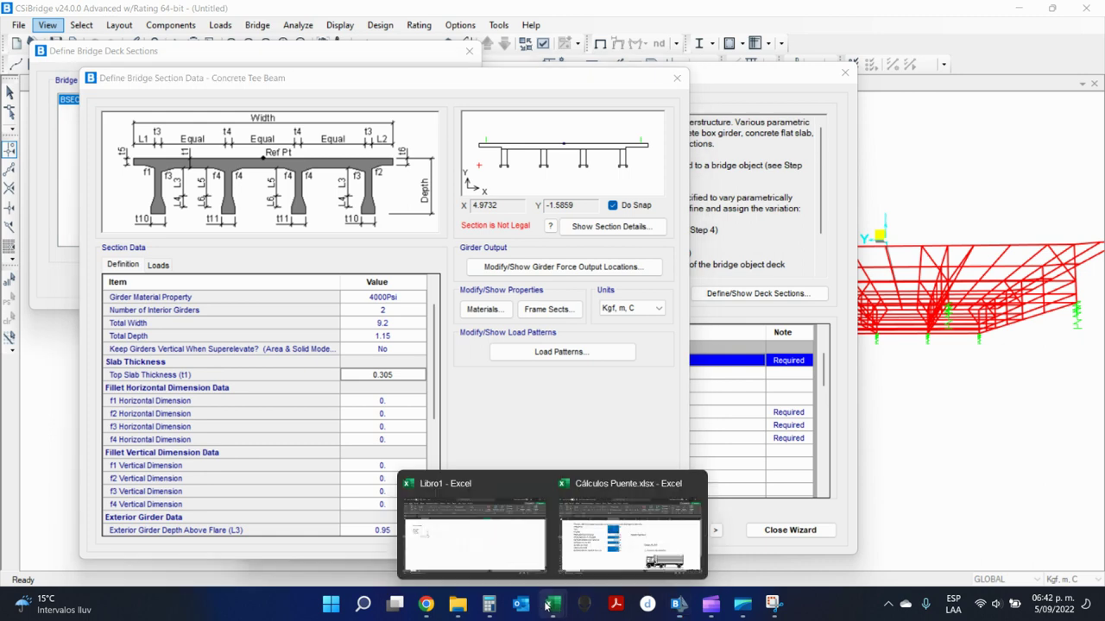
pyautogui.click(587, 526)
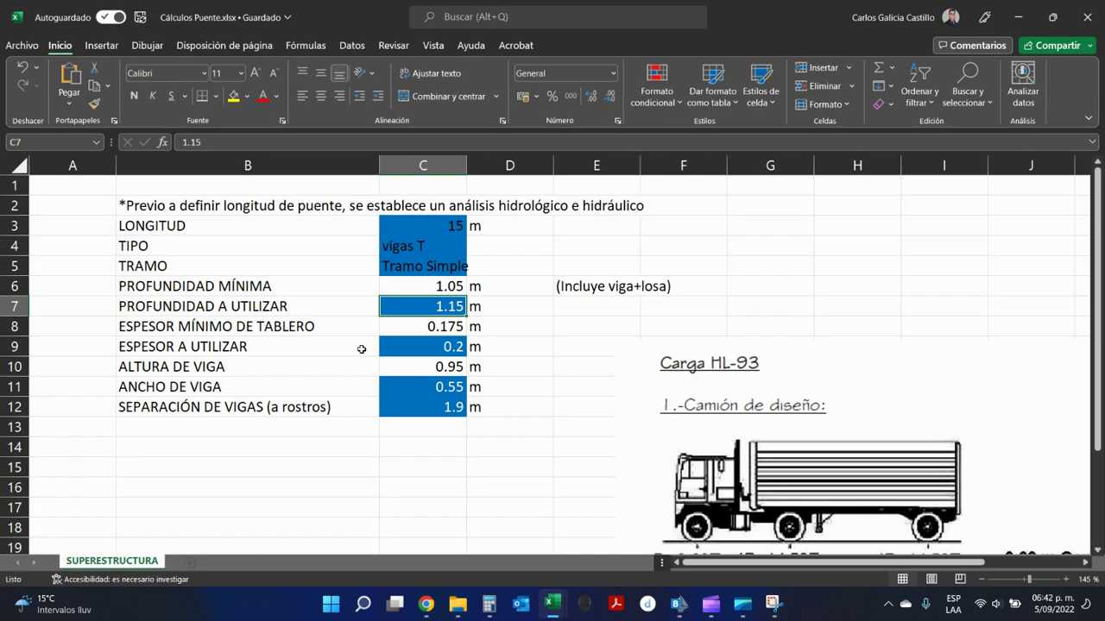
pyautogui.click(266, 342)
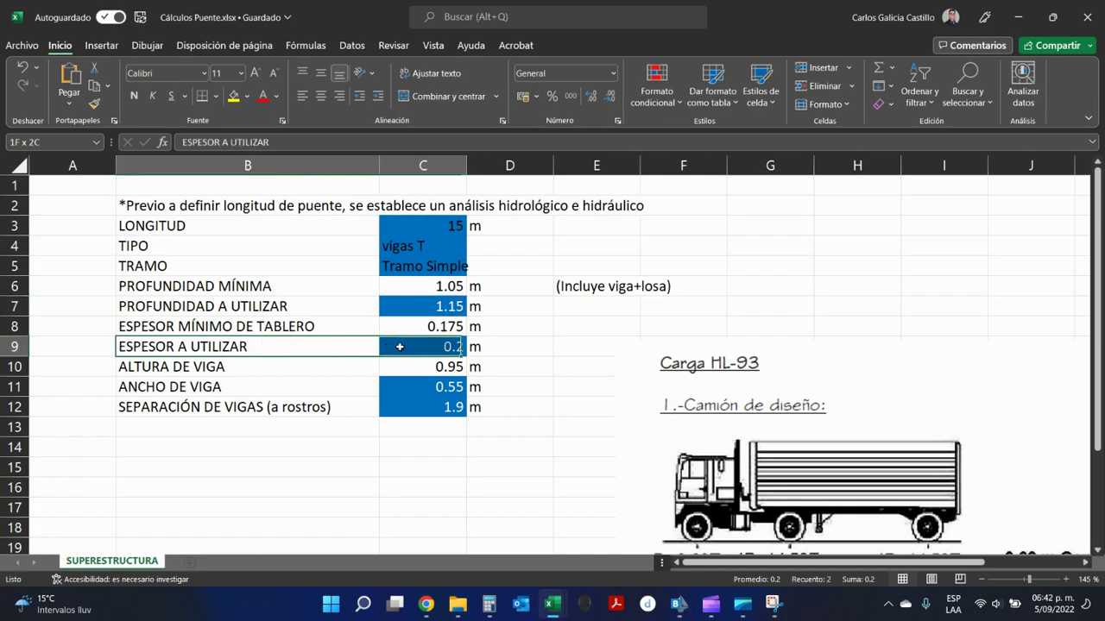
pyautogui.click(1021, 12)
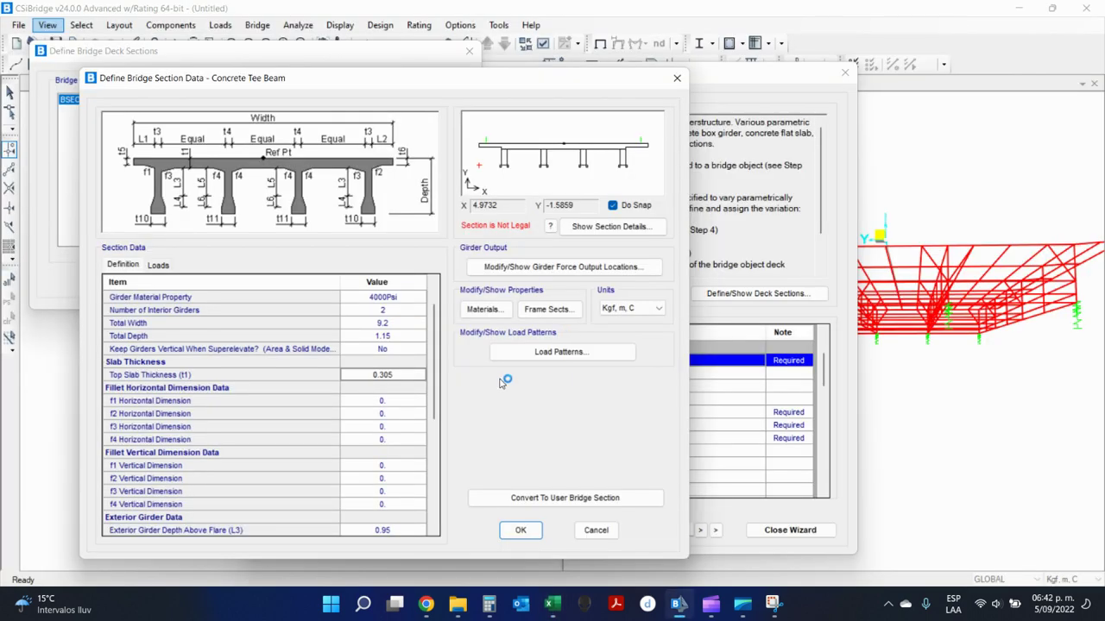
# Set the tee-beam section's top slab thickness (t1) to 0.2 m.
pyautogui.click(404, 374)
pyautogui.click(315, 377)
pyautogui.click(319, 377)
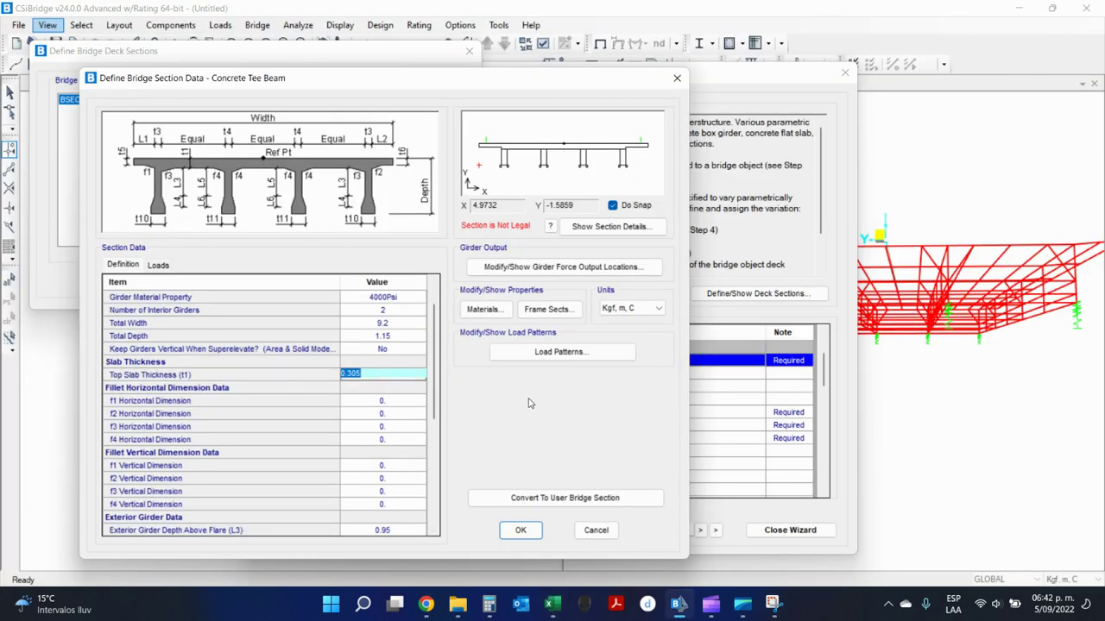
pyautogui.write('0.2')
pyautogui.click(402, 349)
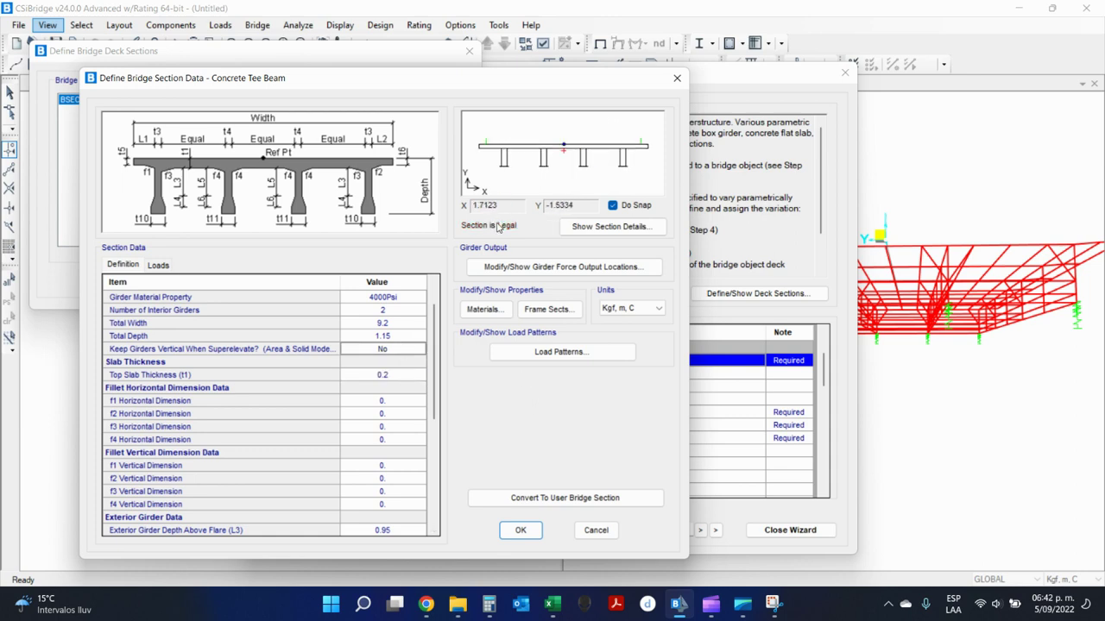
# Restore the top slab thickness (t1) to 0.305 m and check the section preview.
pyautogui.click(399, 377)
pyautogui.click(379, 373)
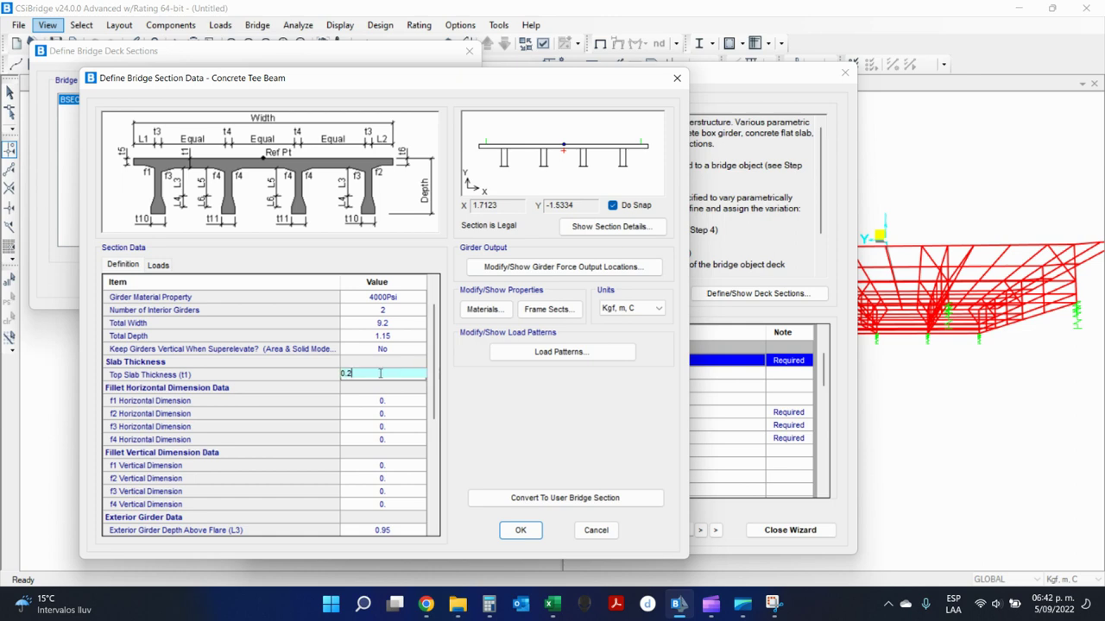
pyautogui.moveTo(380, 373); pyautogui.dragTo(260, 363)
pyautogui.write('0.305')
pyautogui.click(384, 403)
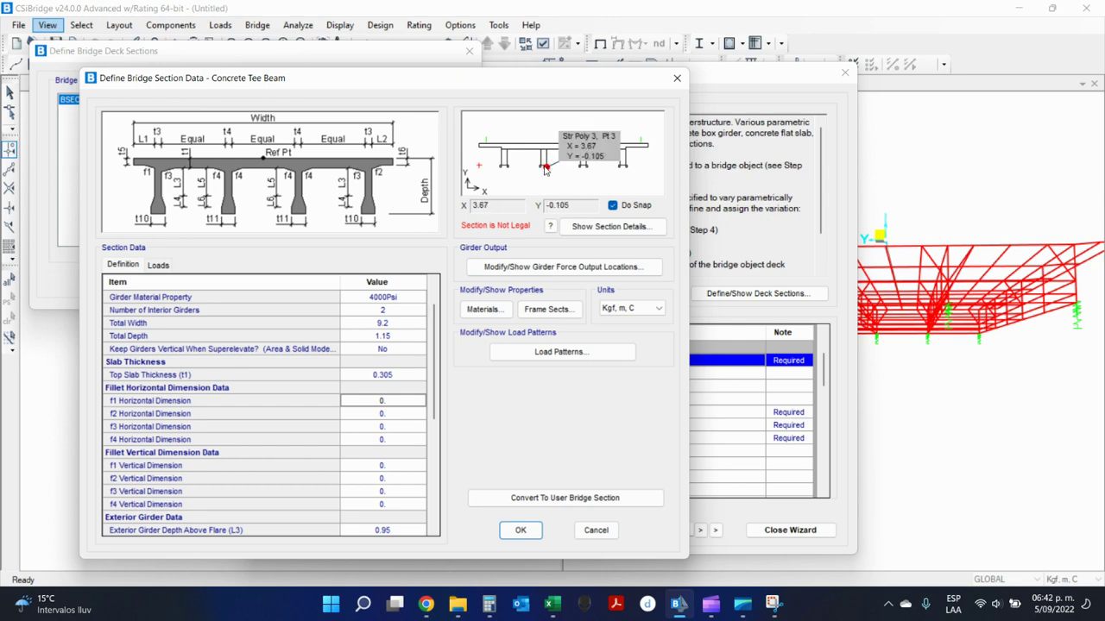
# Set the top slab thickness (t1) to 0.2 m again.
pyautogui.click(380, 375)
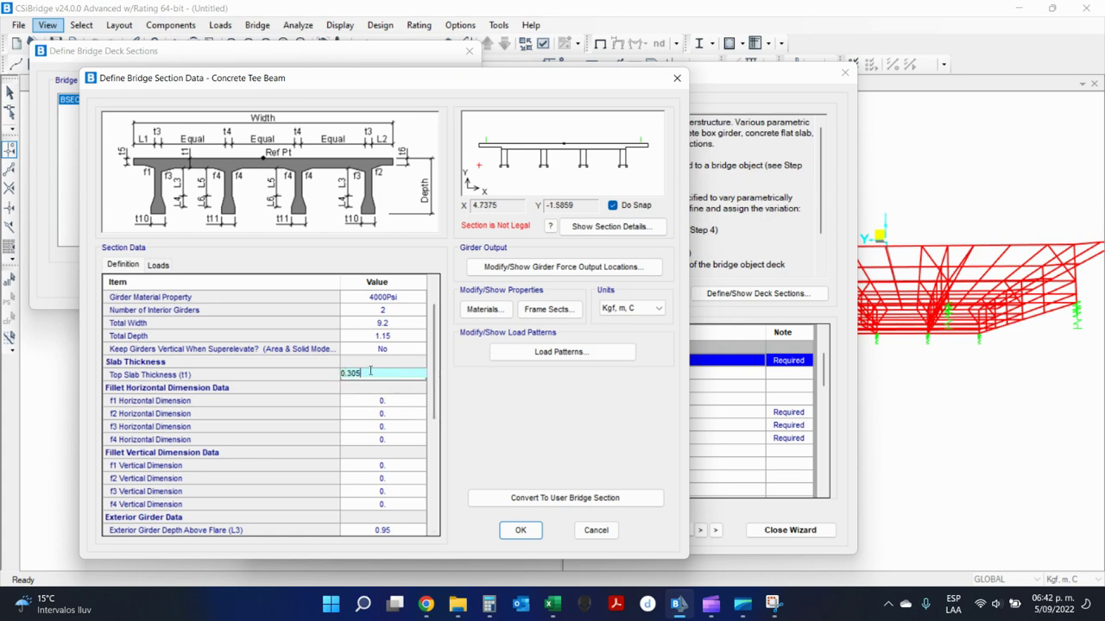
pyautogui.hotkey('shift', 'Home')
pyautogui.write('0.2')
pyautogui.press('Return')
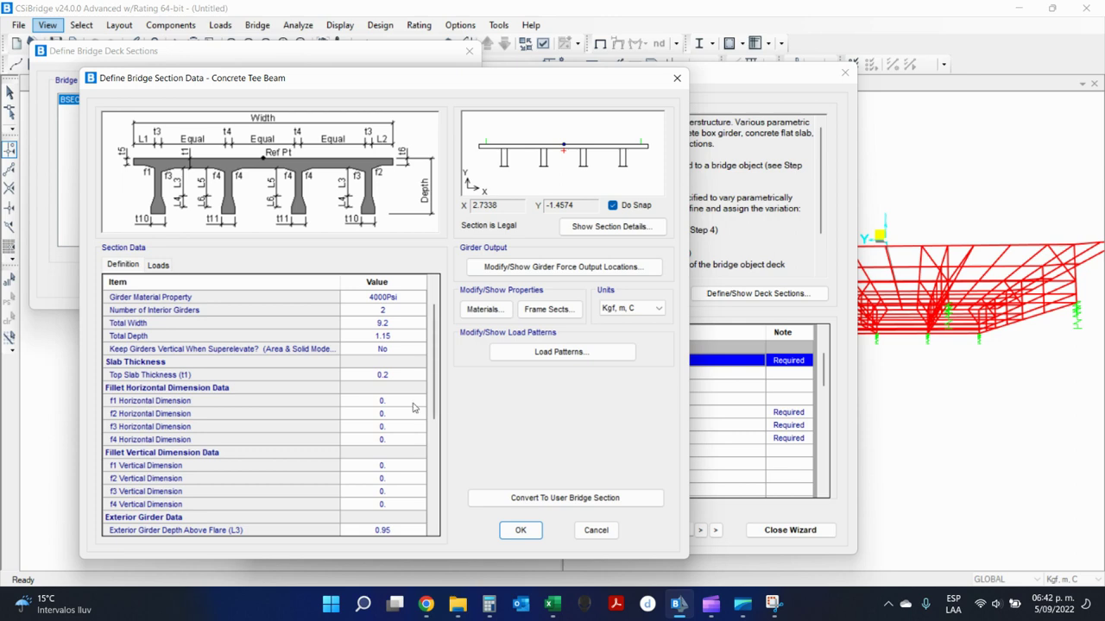
pyautogui.scroll(-3, 414, 408)
pyautogui.click(713, 608)
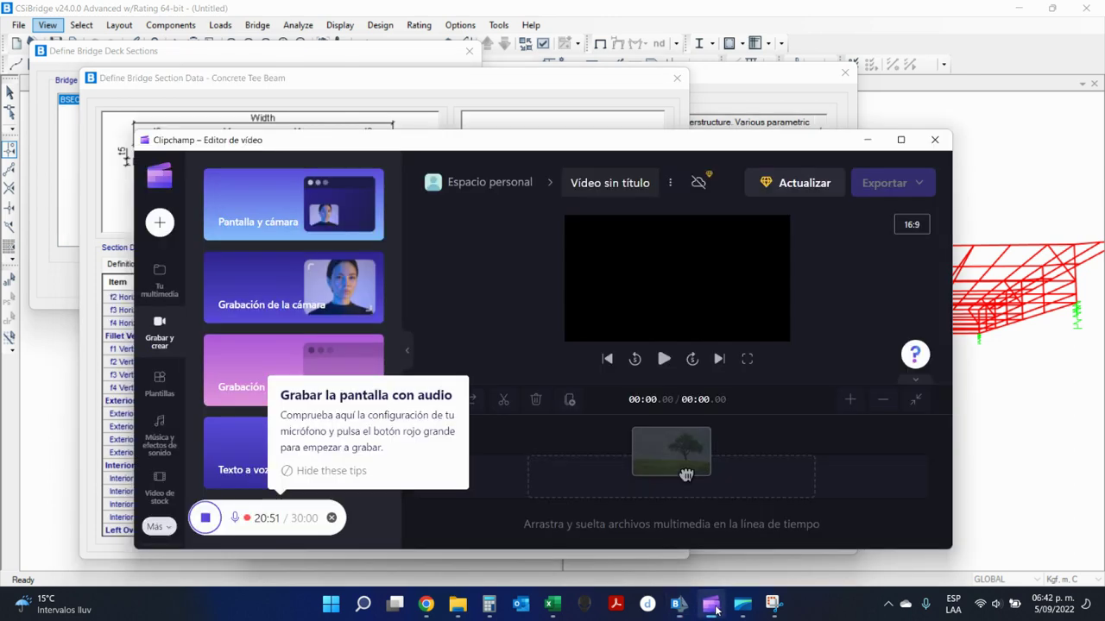
pyautogui.click(713, 608)
pyautogui.scroll(3, 384, 371)
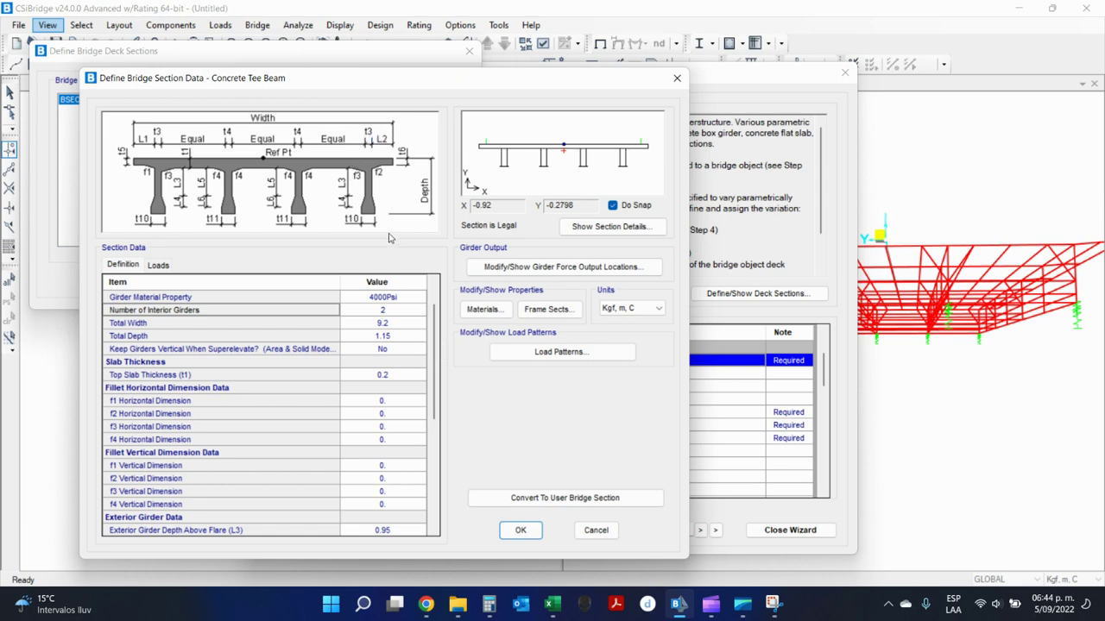
# Look up the girder width (ANCHO DE VIGA) and height (ALTURA DE VIGA) in Cálculos Puente.xlsx in Excel and return to CSiBridge.
pyautogui.scroll(-3, 363, 424)
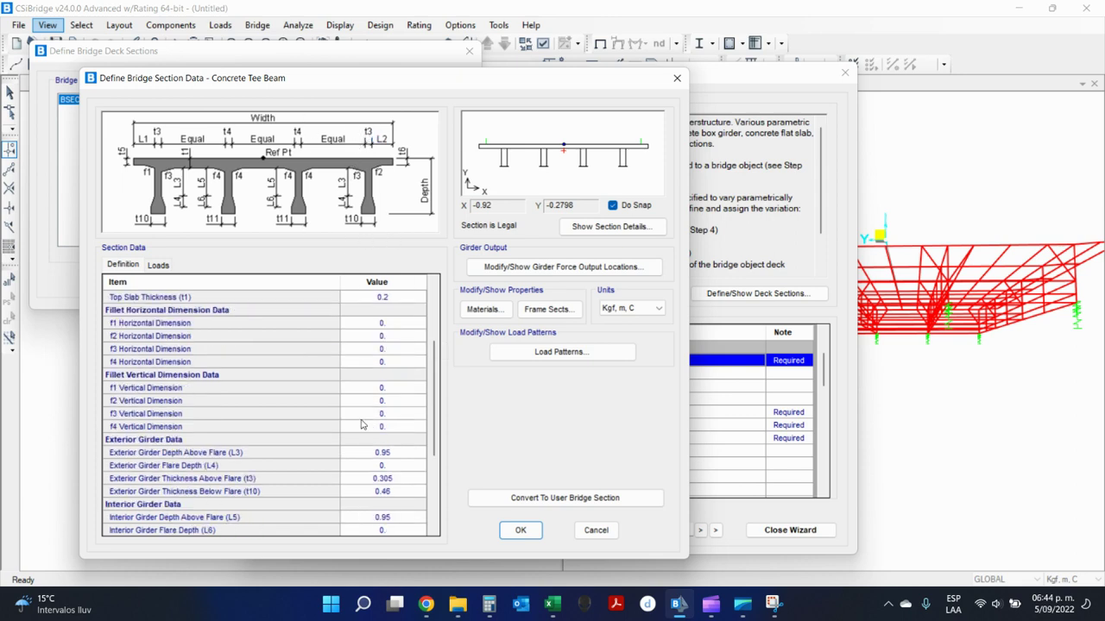
pyautogui.click(394, 441)
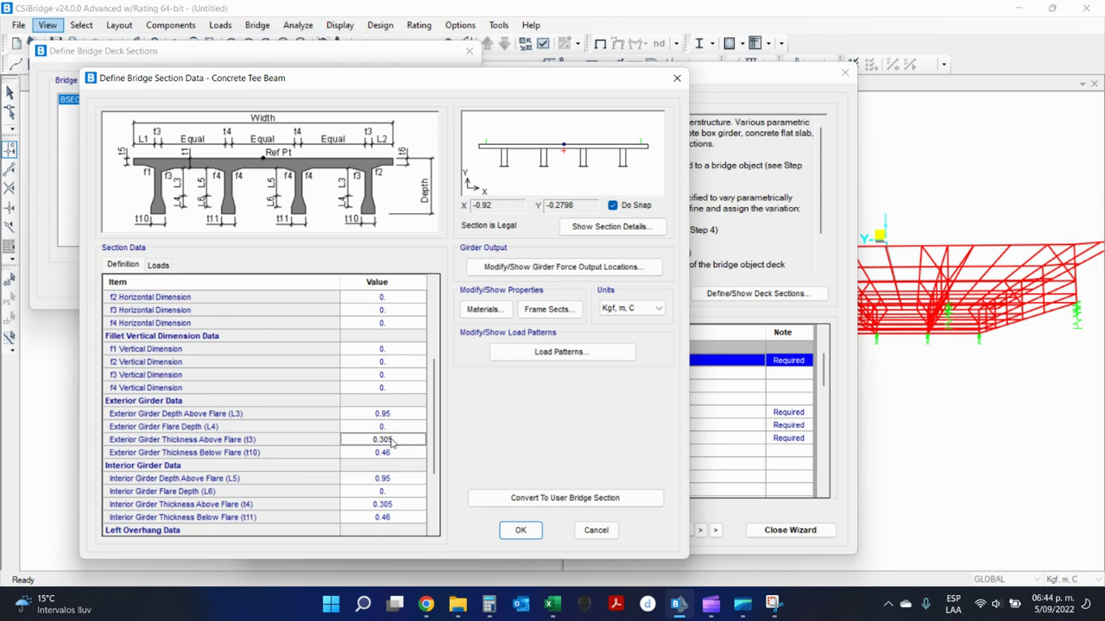
pyautogui.moveTo(552, 604)
pyautogui.click(592, 547)
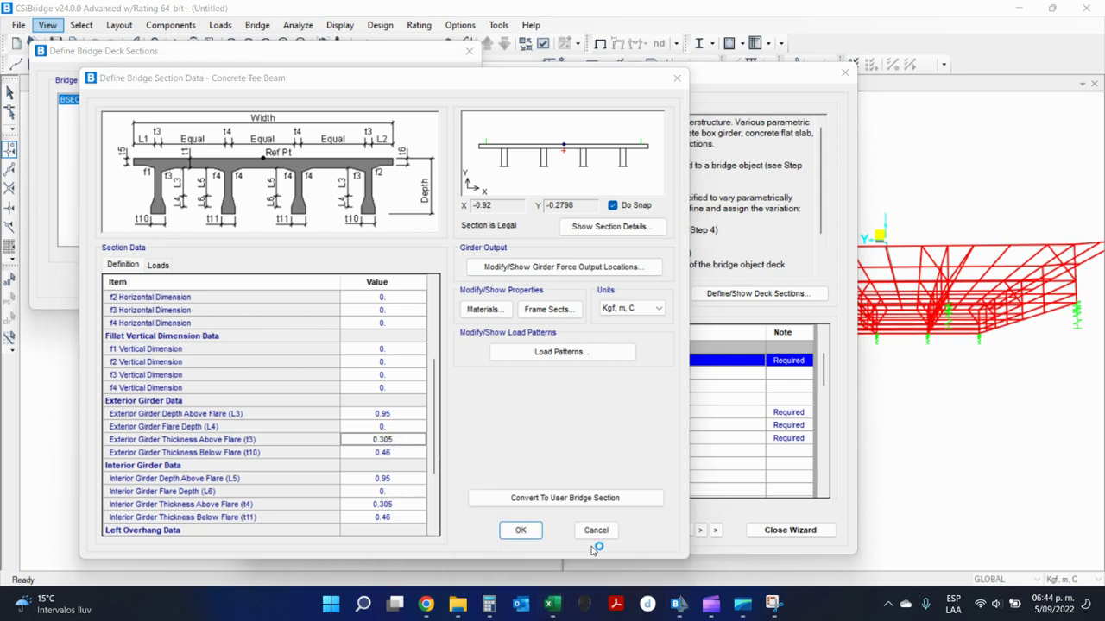
pyautogui.moveTo(302, 396); pyautogui.dragTo(498, 389)
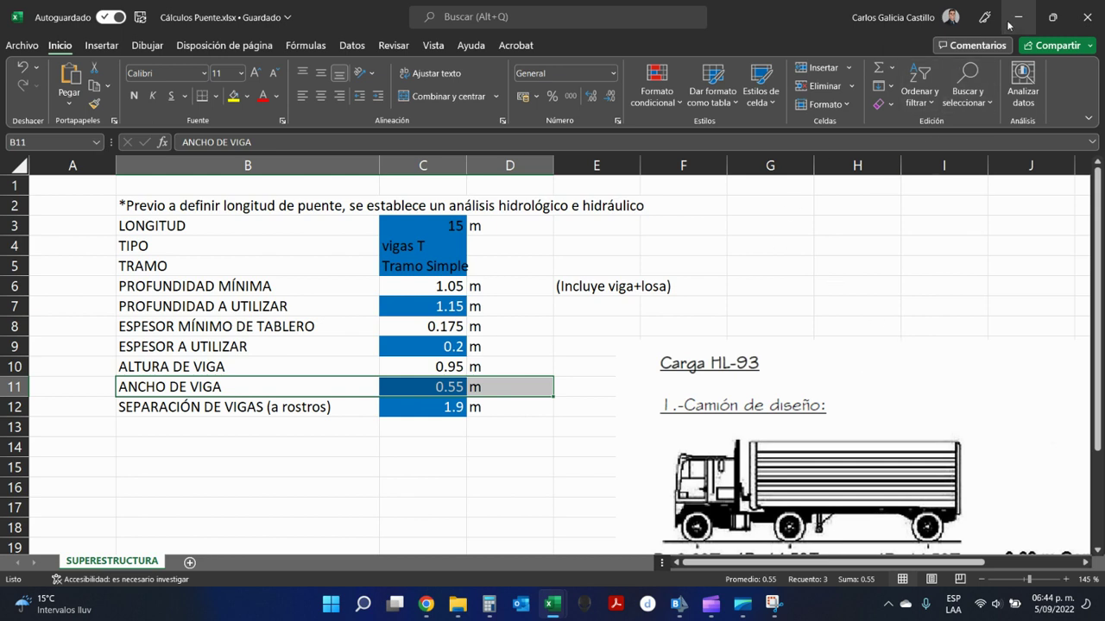
pyautogui.click(415, 377)
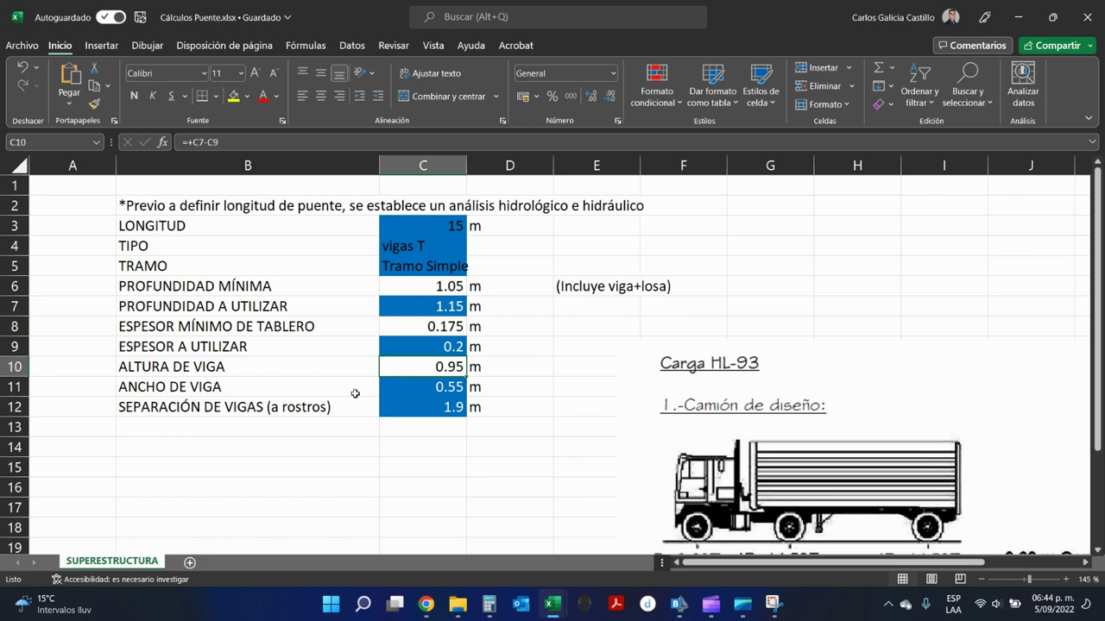
pyautogui.click(1027, 7)
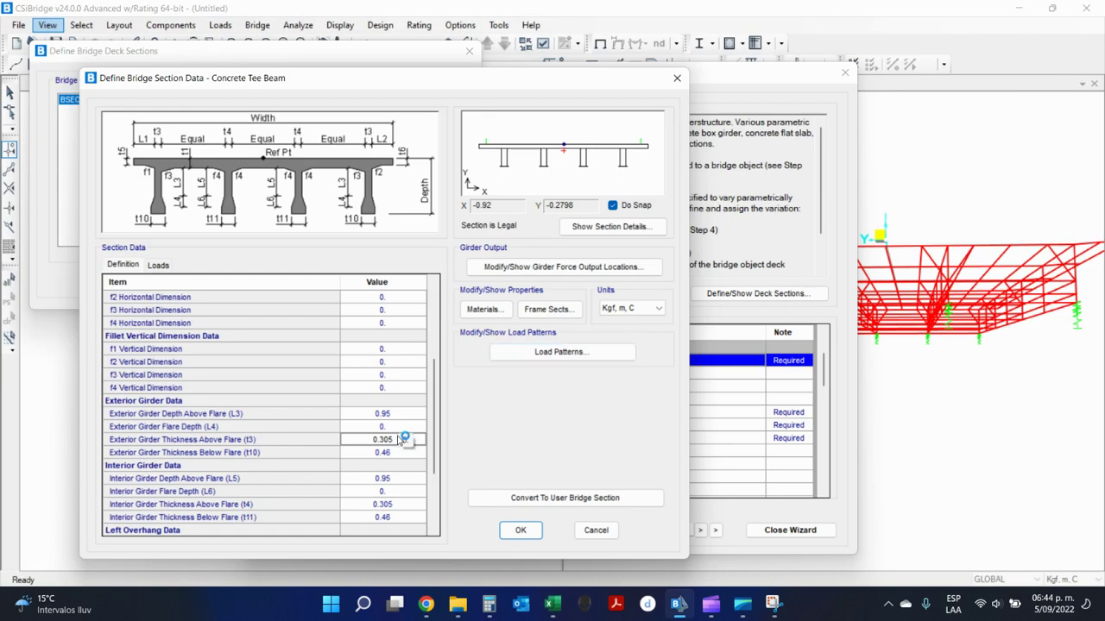
# Set the exterior girder thickness above flare (t3) and below flare (t10) to 0.55 m.
pyautogui.write('0.55')
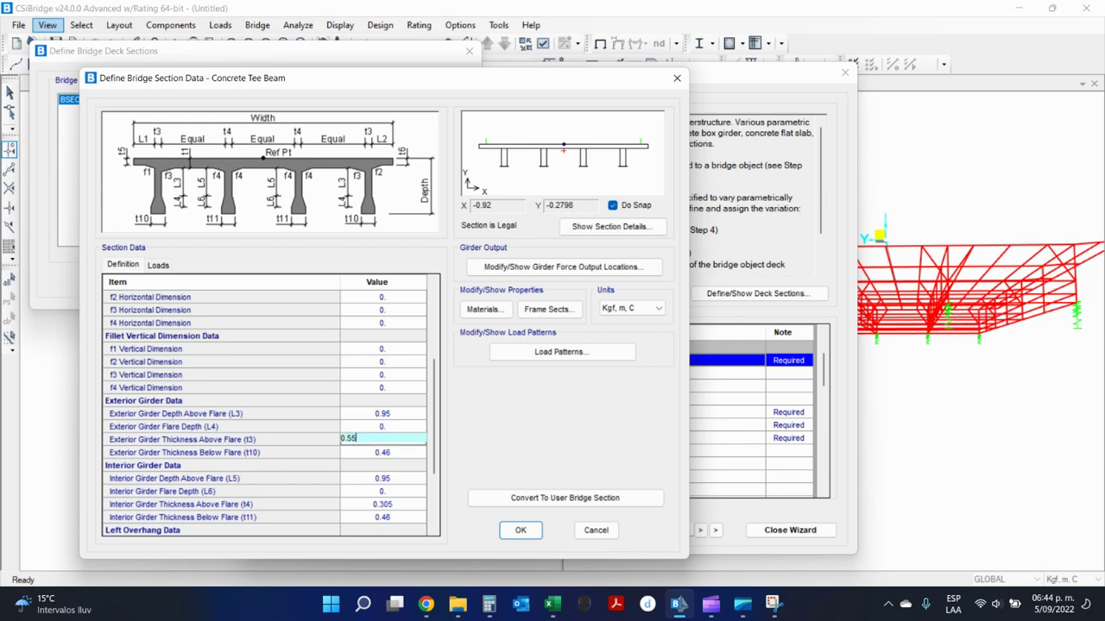
pyautogui.click(399, 453)
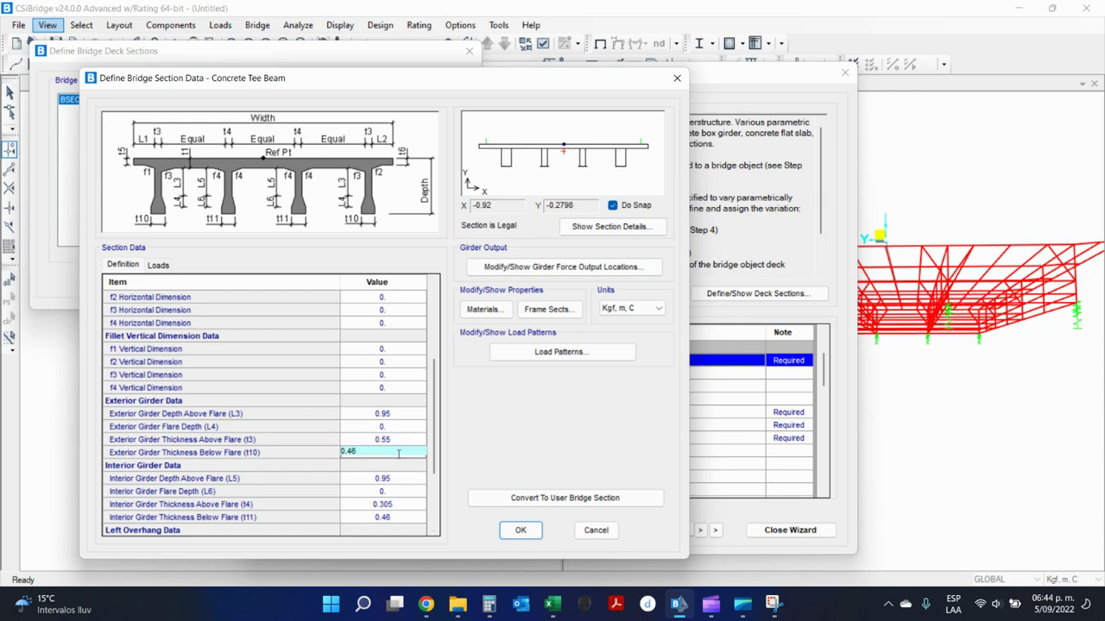
pyautogui.moveTo(398, 453); pyautogui.dragTo(322, 452)
pyautogui.write('0.55')
pyautogui.click(284, 439)
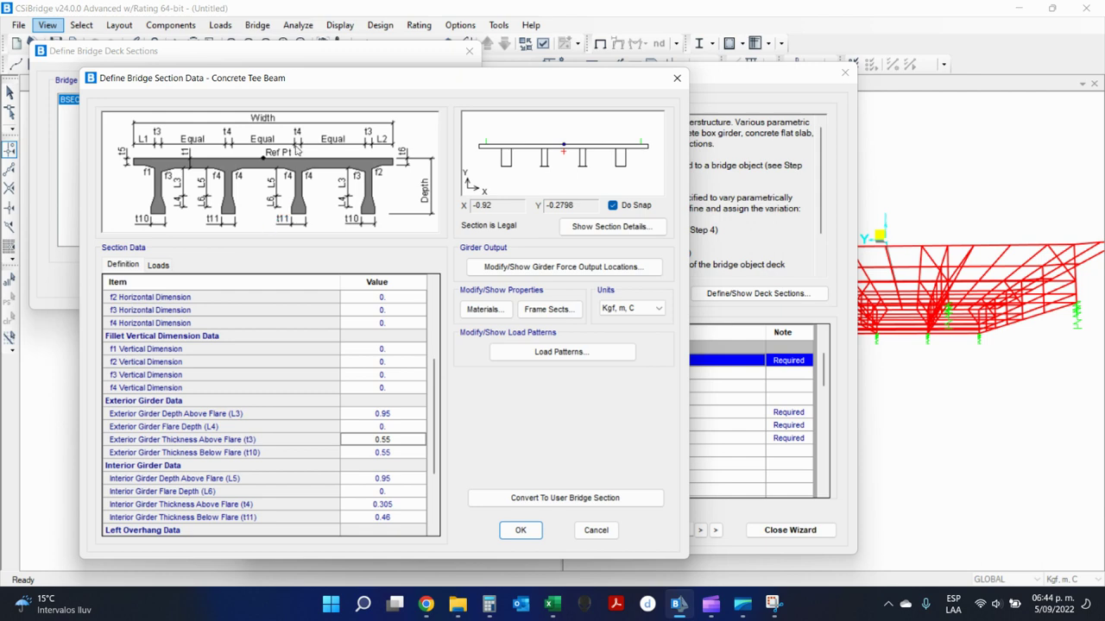
# Set the interior girder thickness above flare (t4) and below flare (t11) to 0.55 m.
pyautogui.click(411, 502)
pyautogui.click(411, 503)
pyautogui.write('0.')
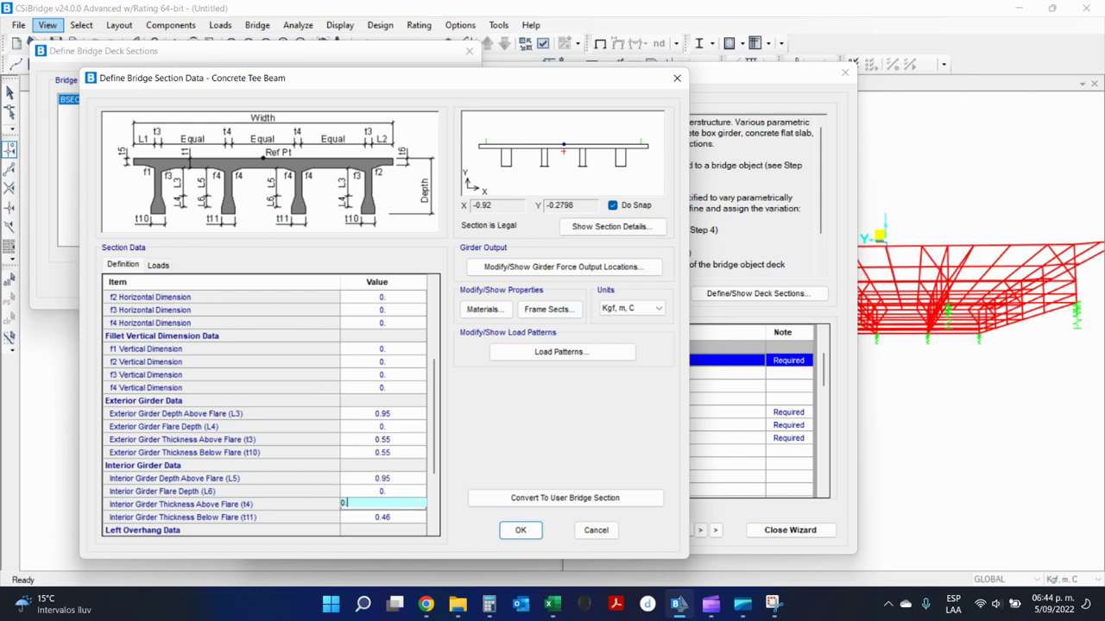
pyautogui.write('55')
pyautogui.press('Down')
pyautogui.write('0')
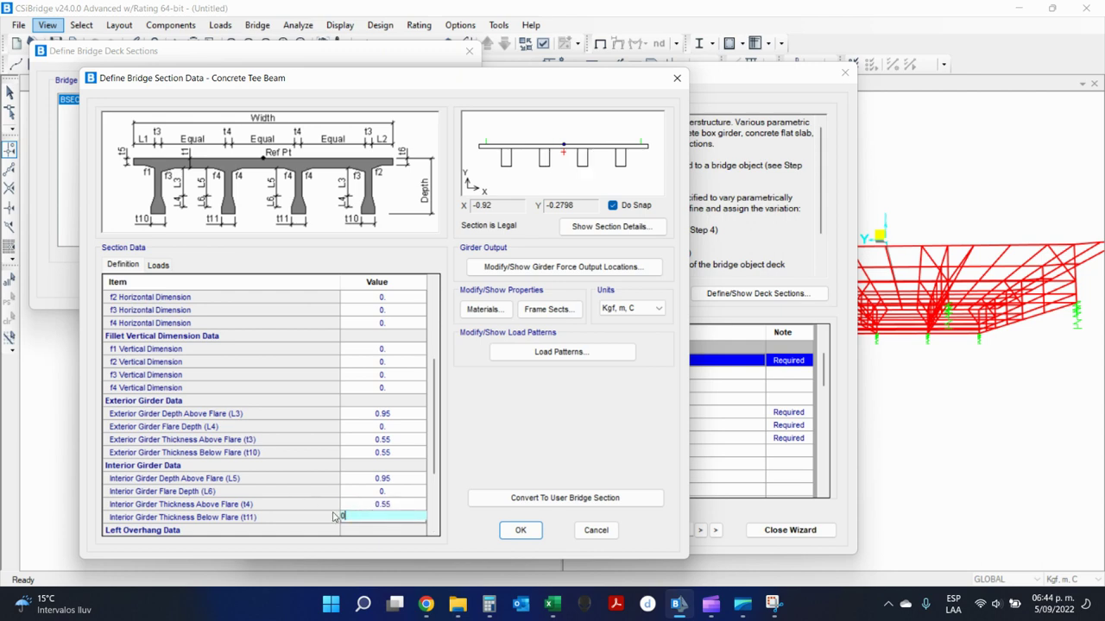
pyautogui.write('.55')
pyautogui.click(378, 504)
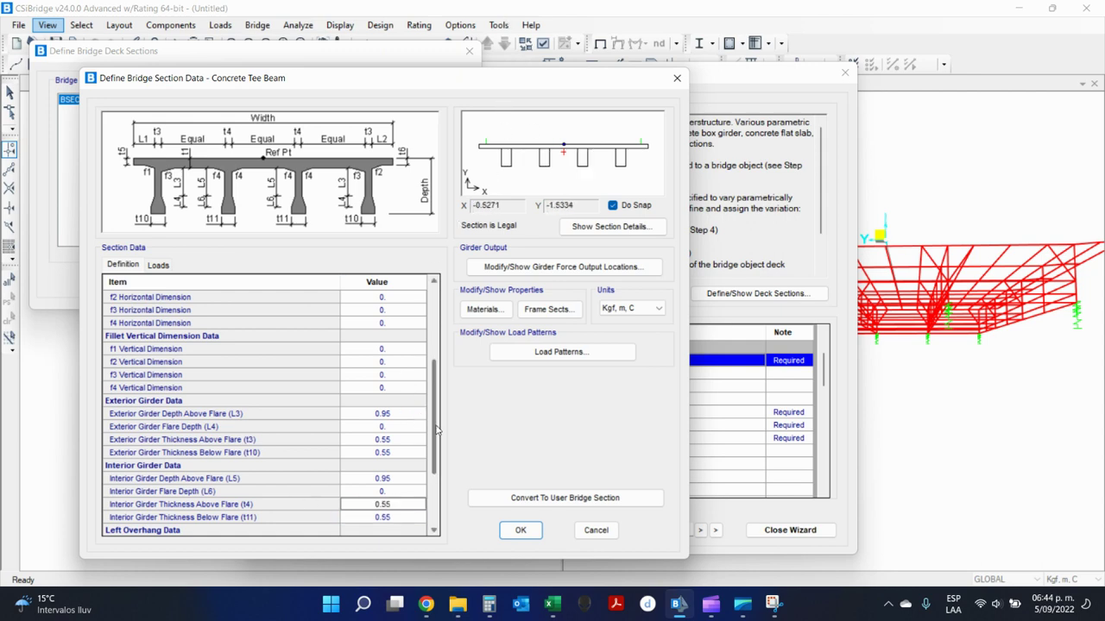
# Set the left overhang outer thickness (t5) to 0.2 m.
pyautogui.scroll(-3, 435, 479)
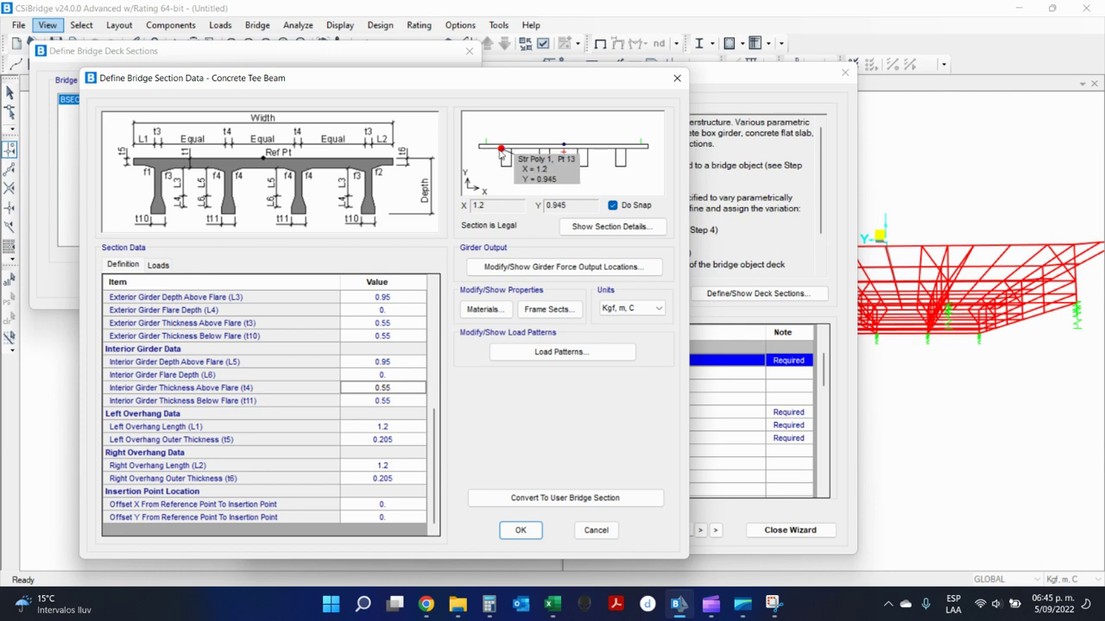
pyautogui.click(409, 440)
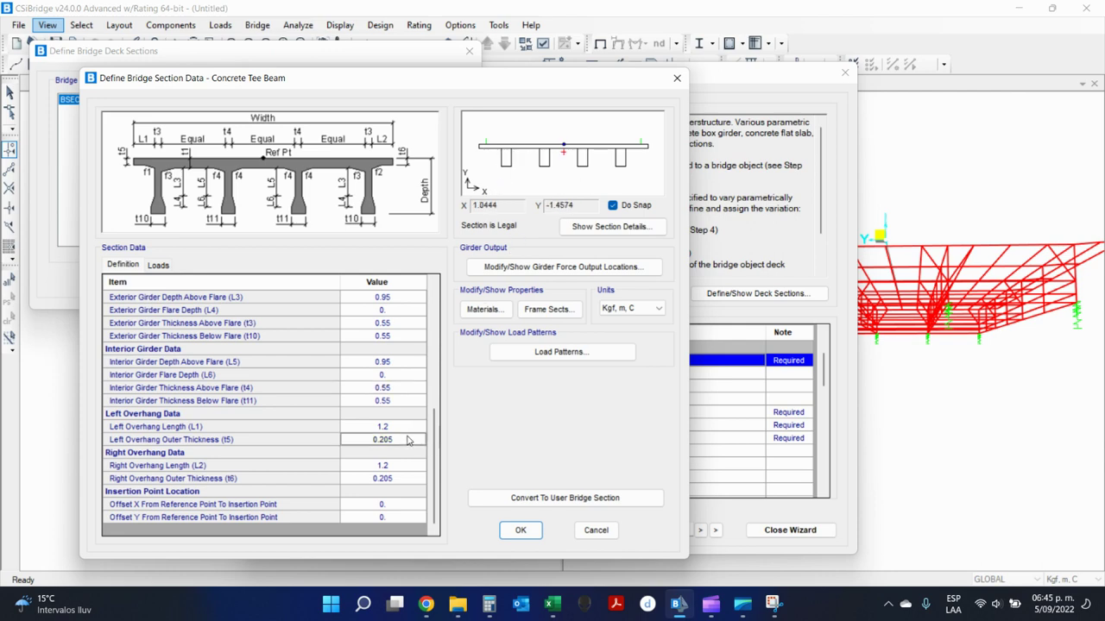
pyautogui.click(409, 440)
pyautogui.moveTo(362, 439); pyautogui.dragTo(356, 442)
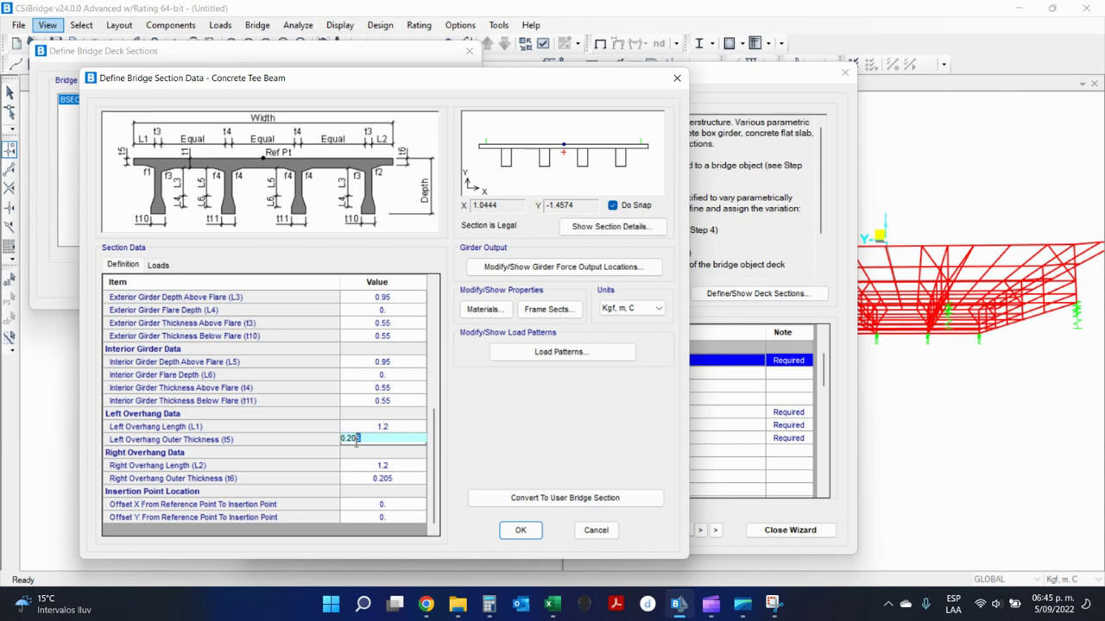
pyautogui.click(407, 477)
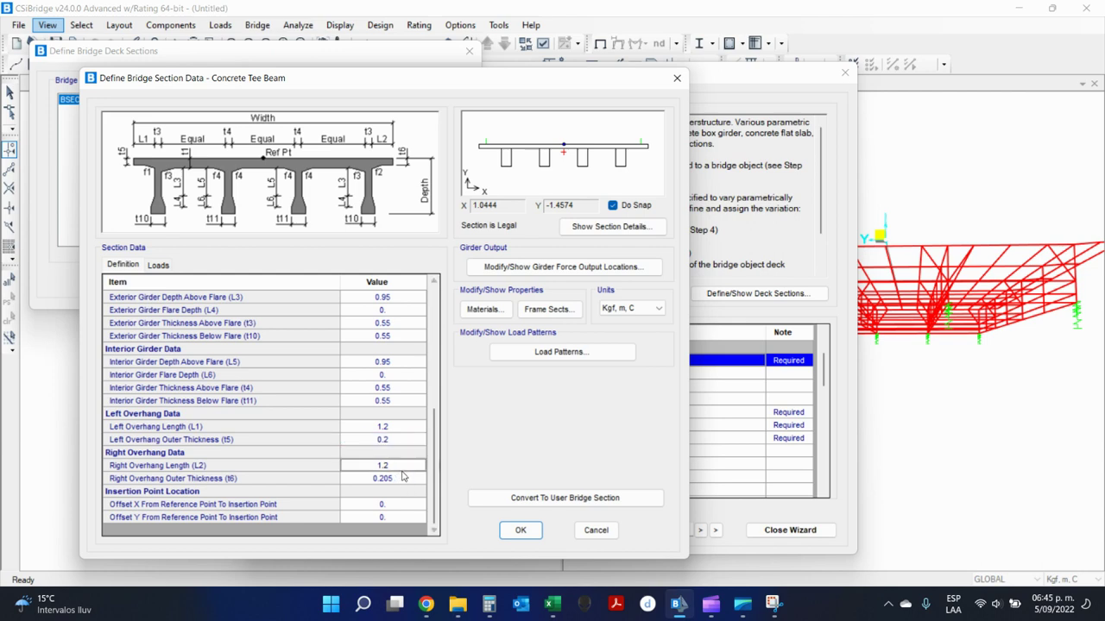
# Set the right overhang outer thickness (t6) to 0.2 m and accept the Sec Tipica deck section definition.
pyautogui.click(407, 477)
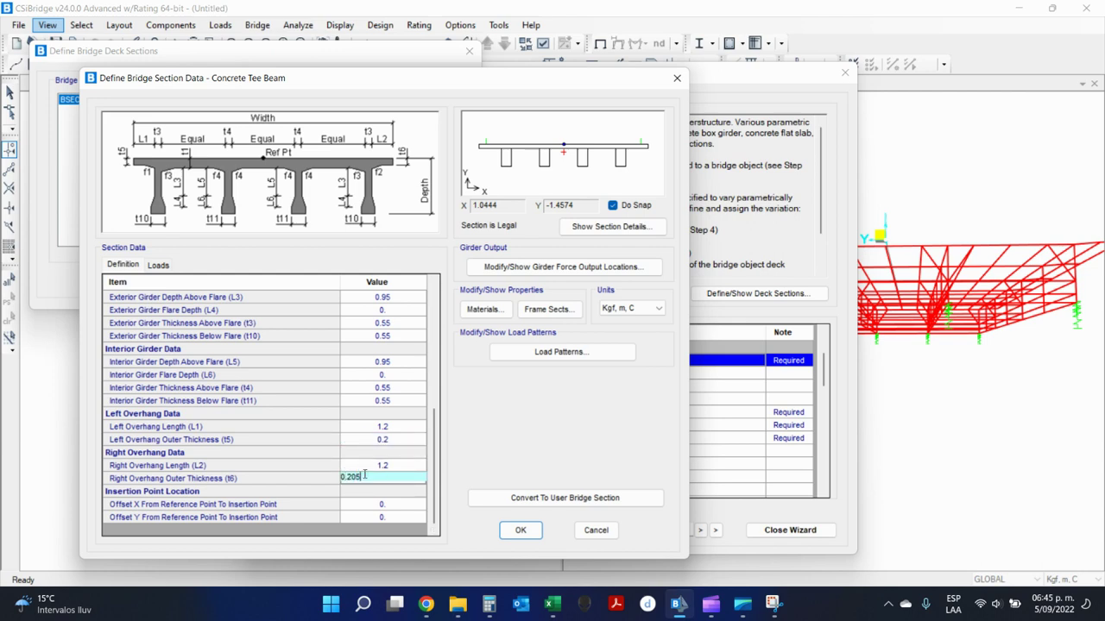
pyautogui.moveTo(363, 477); pyautogui.dragTo(355, 475)
pyautogui.click(397, 466)
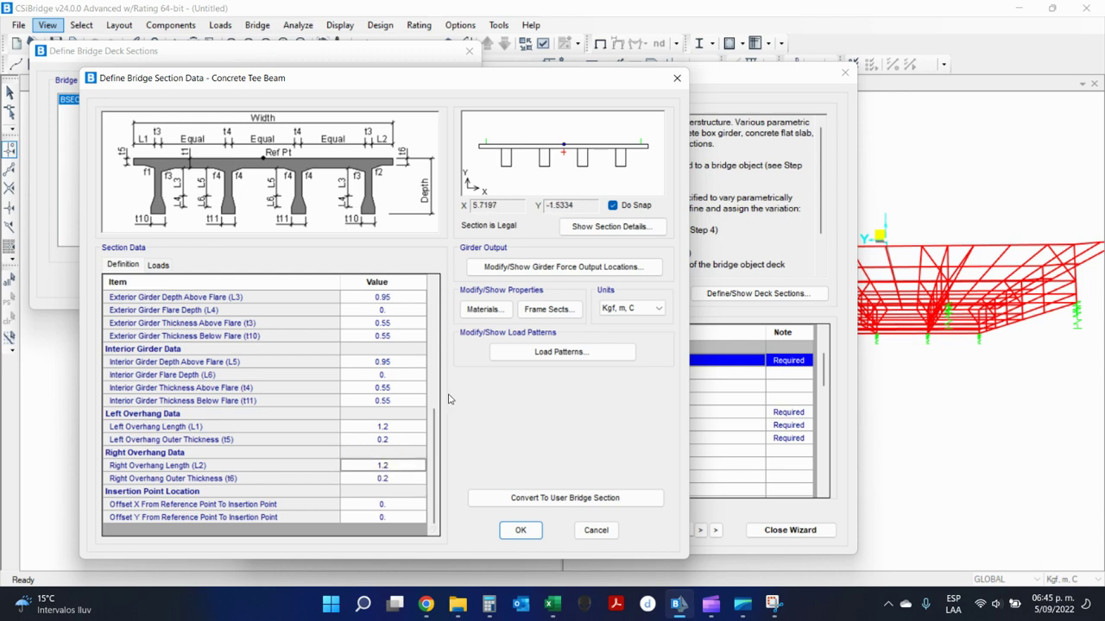
pyautogui.scroll(6, 406, 467)
pyautogui.scroll(1, 406, 467)
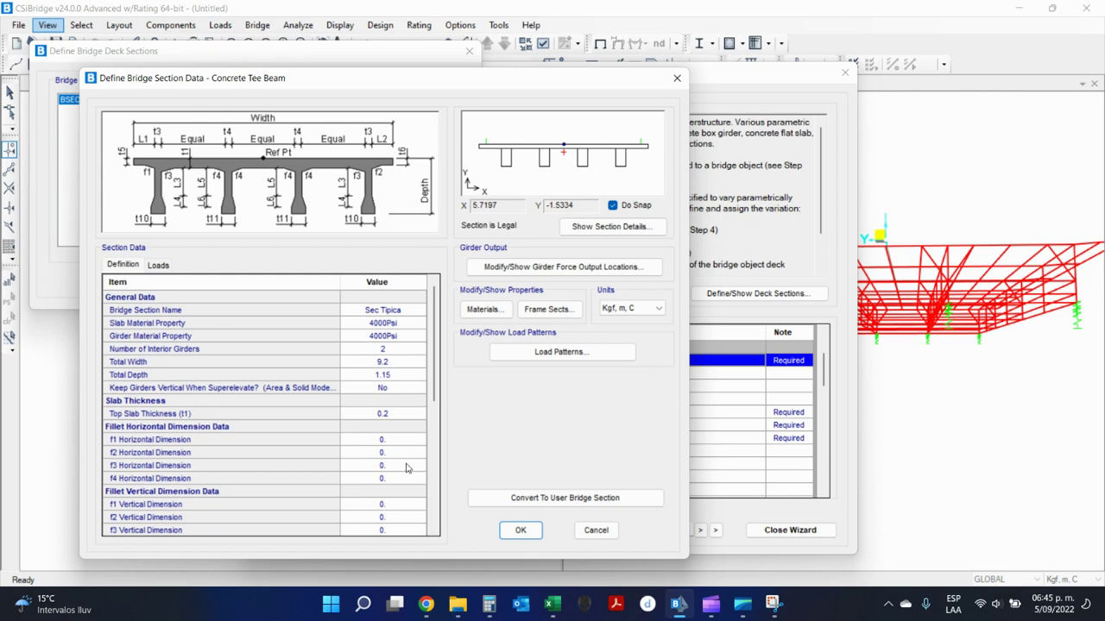
pyautogui.click(519, 528)
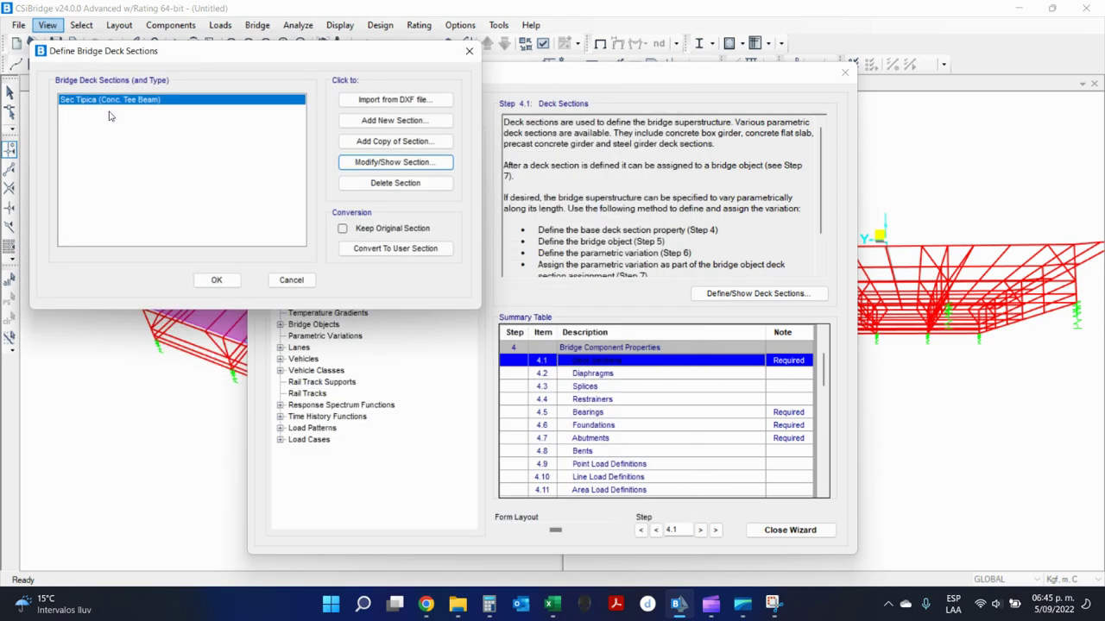
pyautogui.click(232, 288)
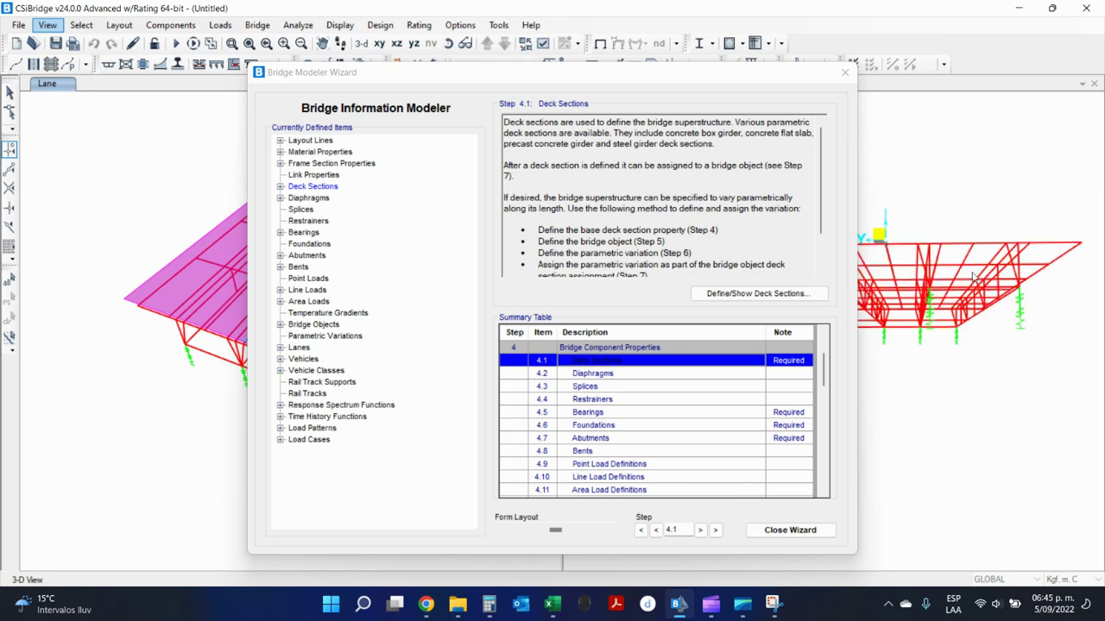
# Review the available actions for updating the linked model of bridge object BOBJ1, leaving the Update Bridge Structural Model dialog without updating.
pyautogui.moveTo(721, 84); pyautogui.dragTo(505, 57)
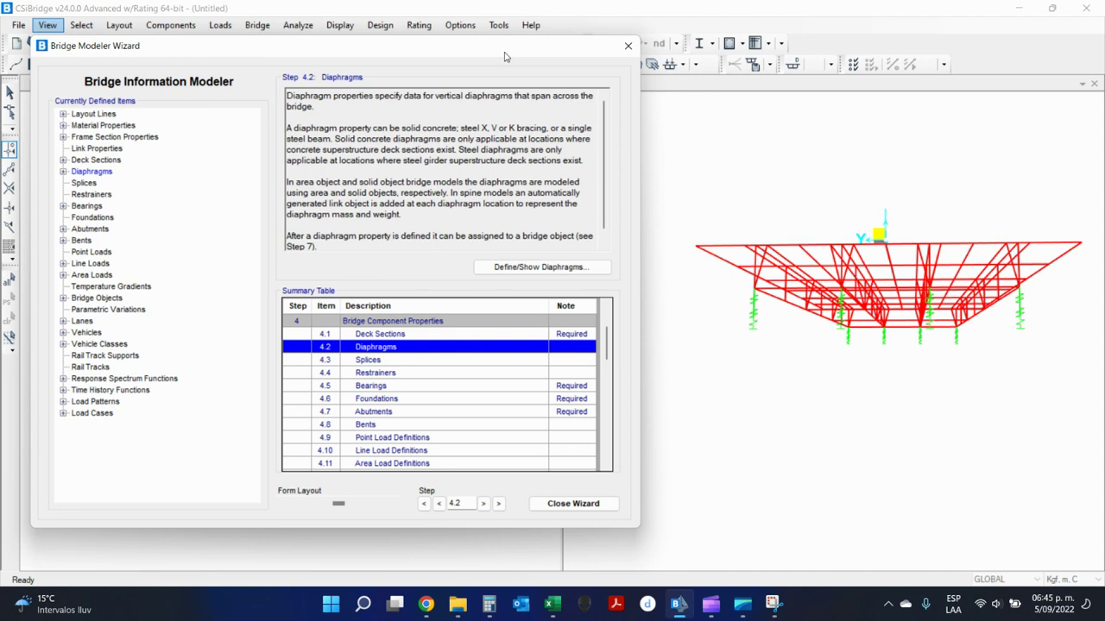
pyautogui.moveTo(607, 343); pyautogui.dragTo(616, 423)
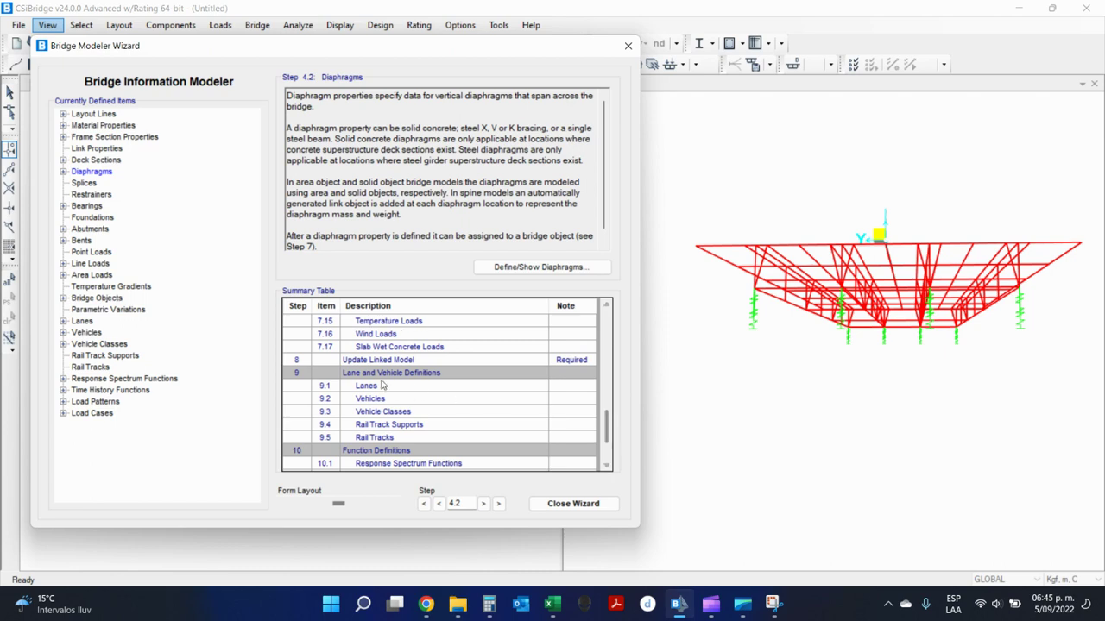
pyautogui.doubleClick(505, 364)
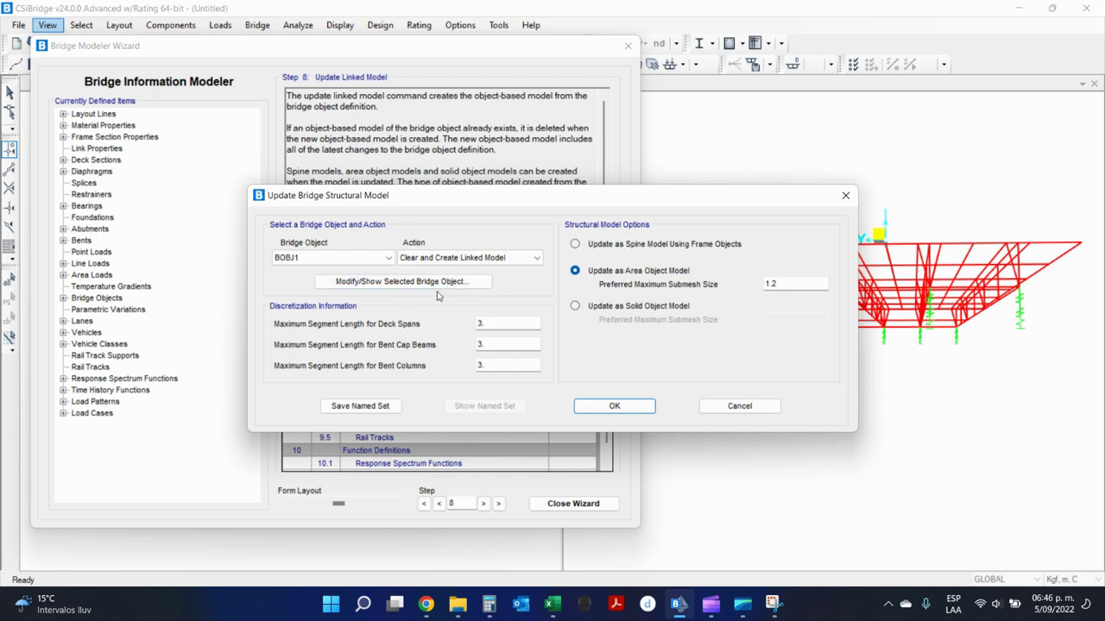
pyautogui.click(442, 259)
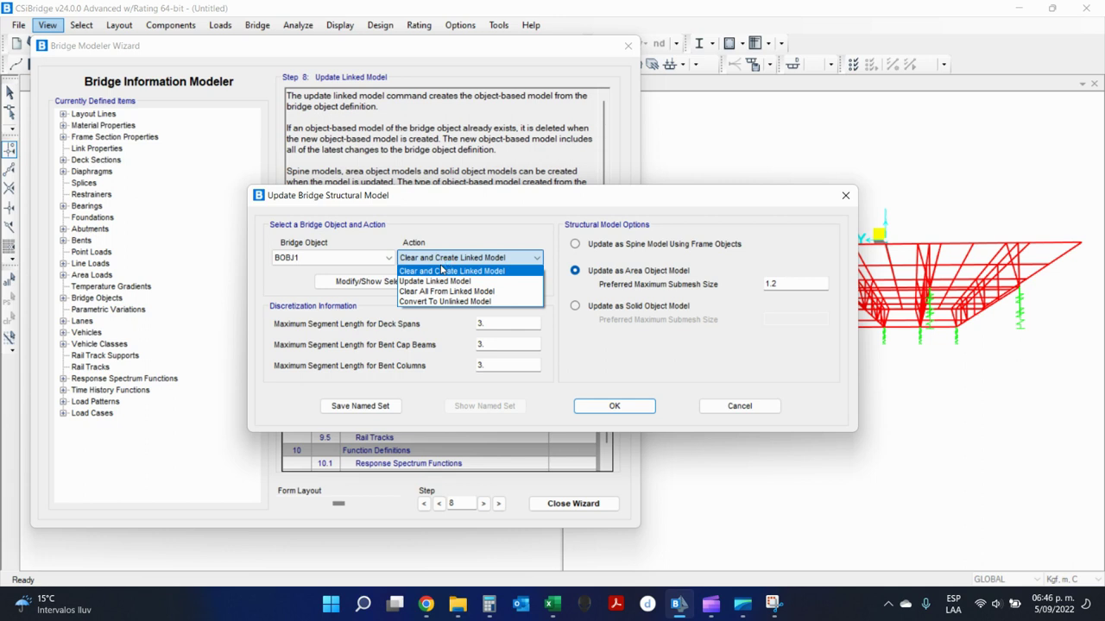
pyautogui.click(442, 271)
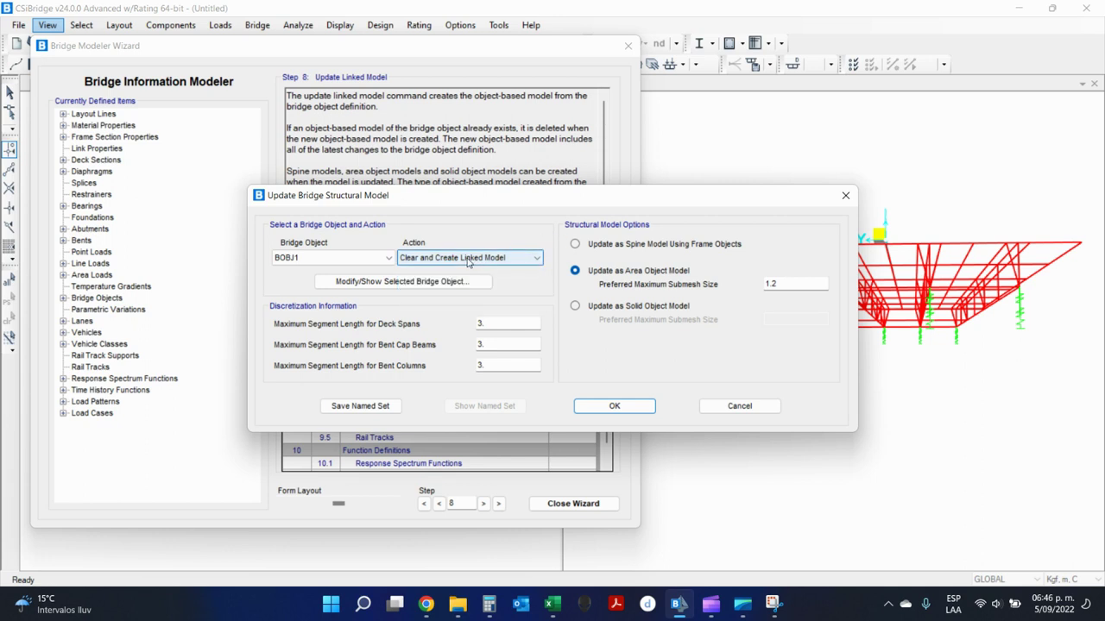
pyautogui.click(460, 283)
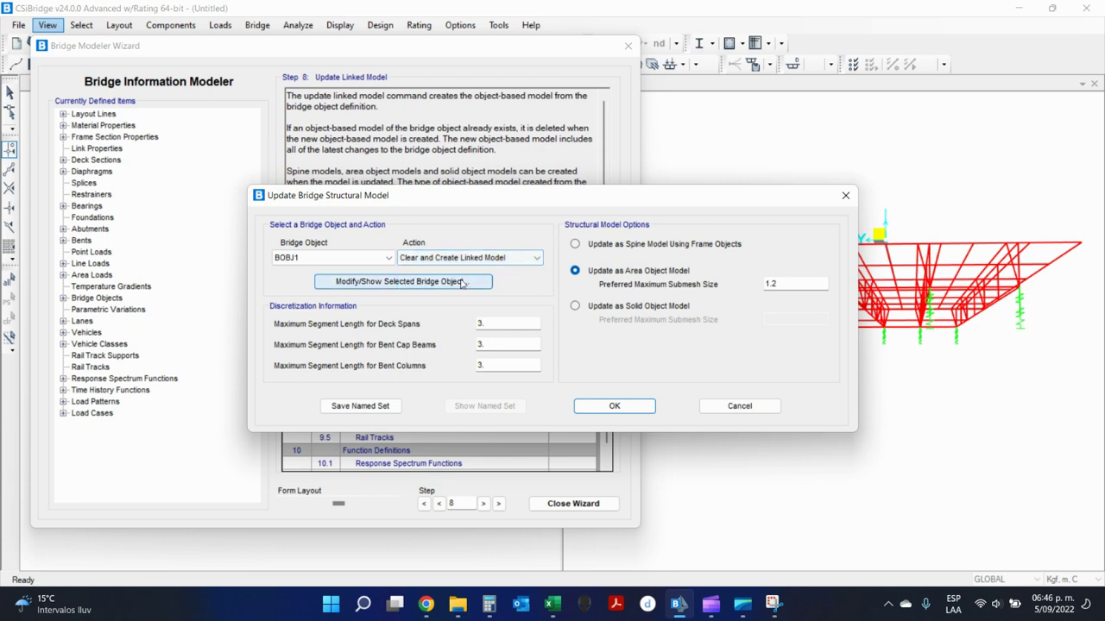
pyautogui.click(516, 257)
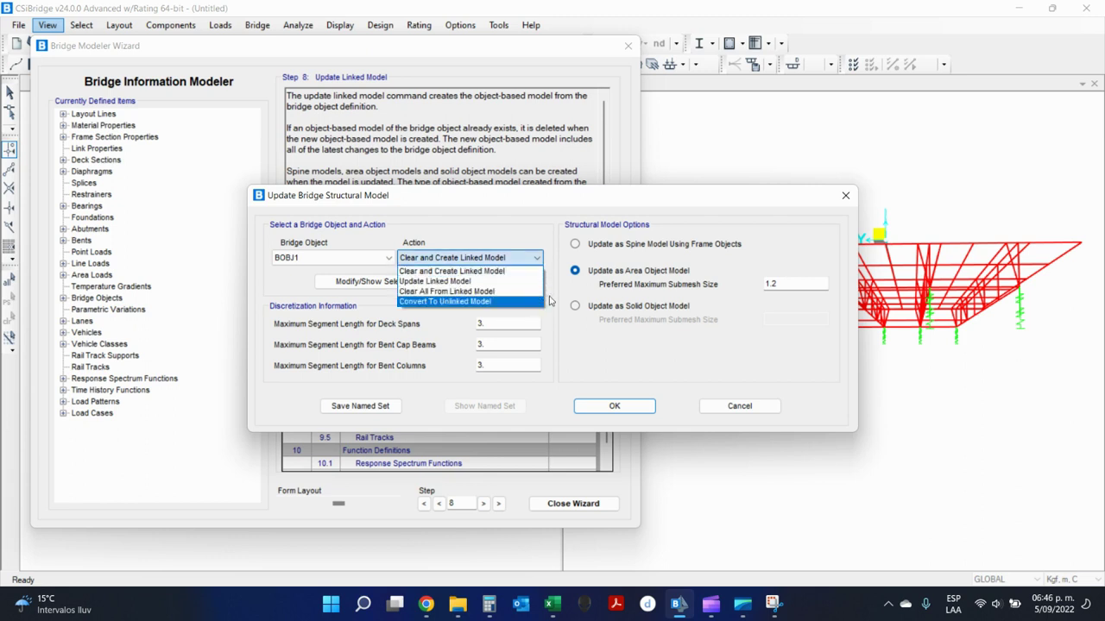
pyautogui.click(720, 413)
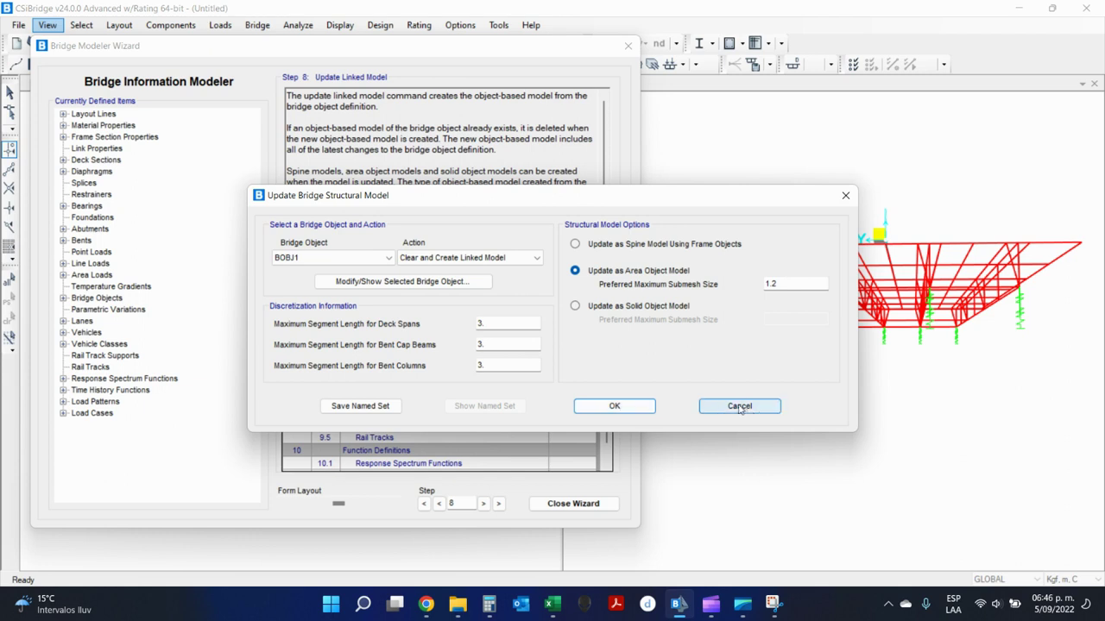
pyautogui.click(738, 406)
# Review the wizard's material, frame section and link steps, including the defined link/support properties and the deck section list.
pyautogui.scroll(3, 482, 378)
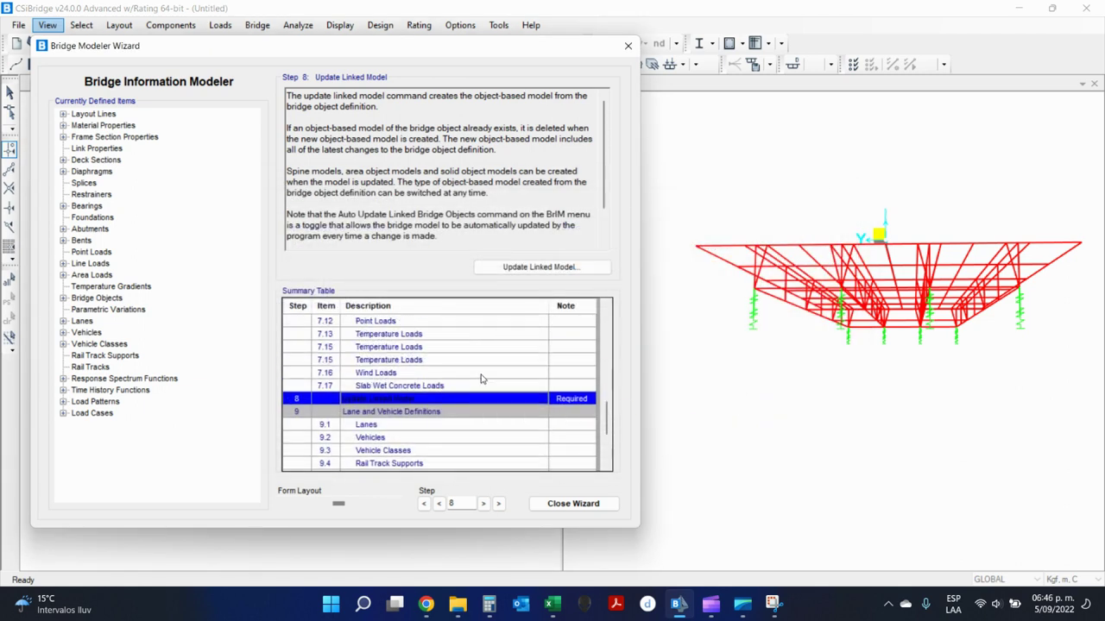
pyautogui.scroll(10, 481, 378)
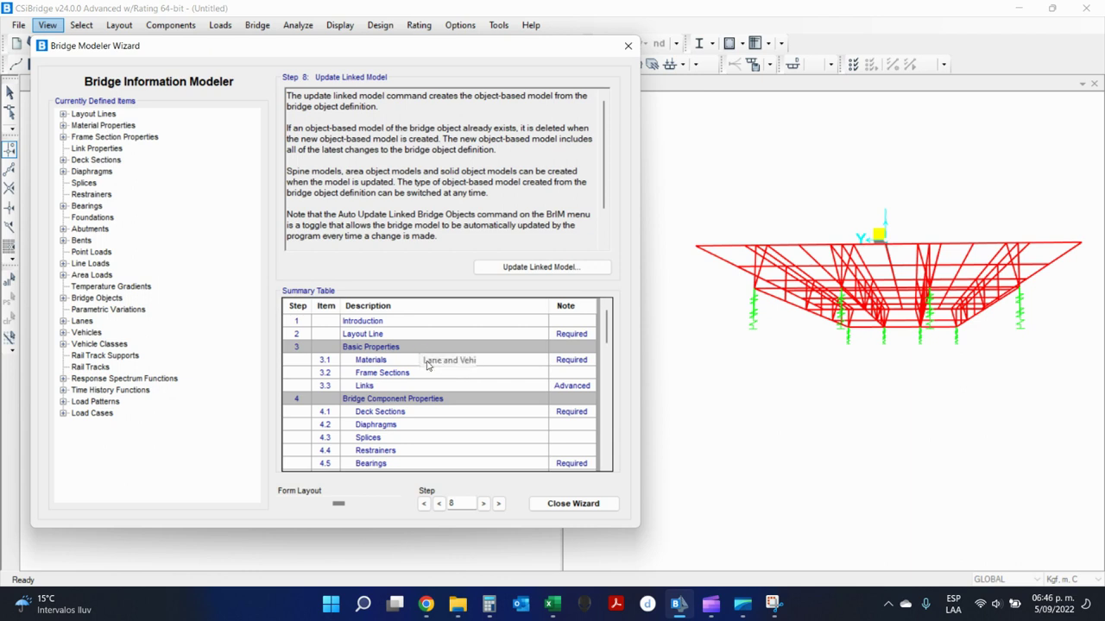
pyautogui.click(411, 374)
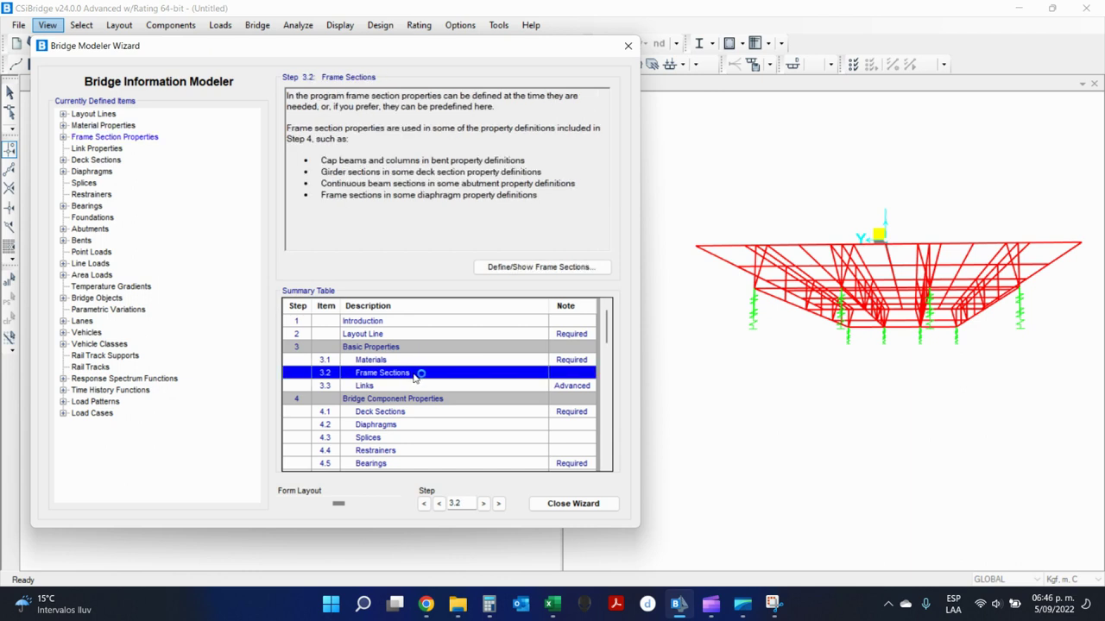
pyautogui.click(425, 360)
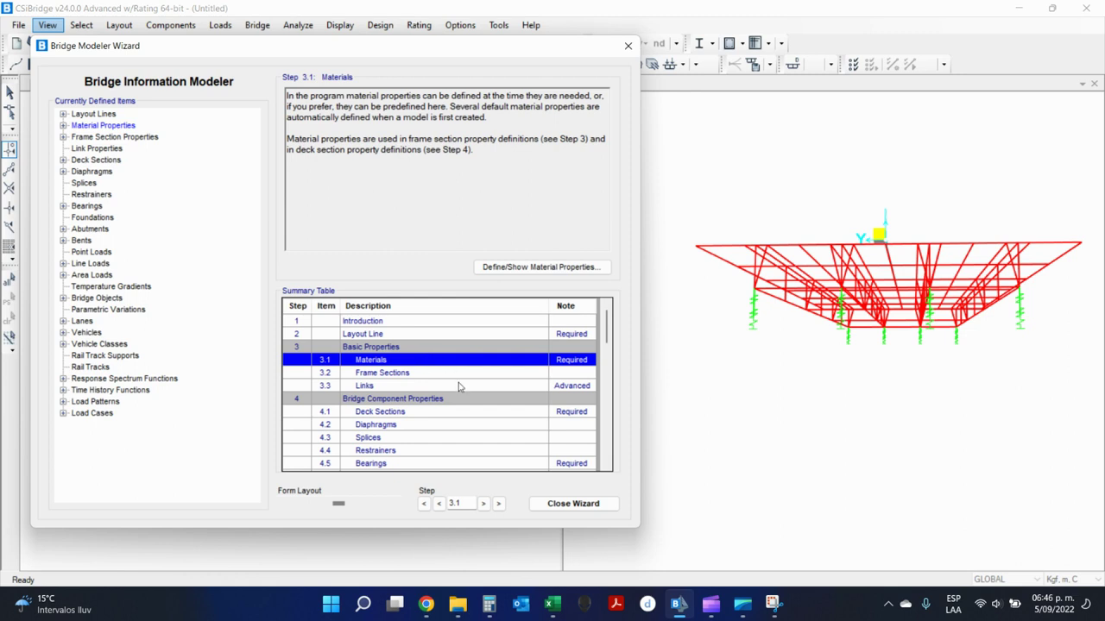
pyautogui.click(405, 387)
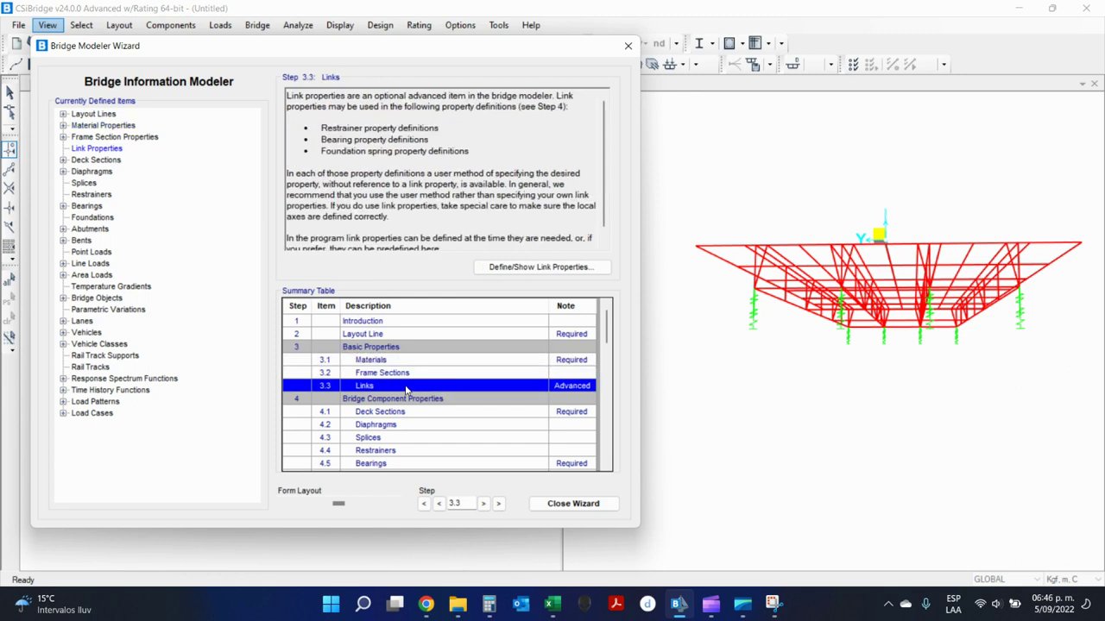
pyautogui.doubleClick(405, 389)
pyautogui.click(475, 283)
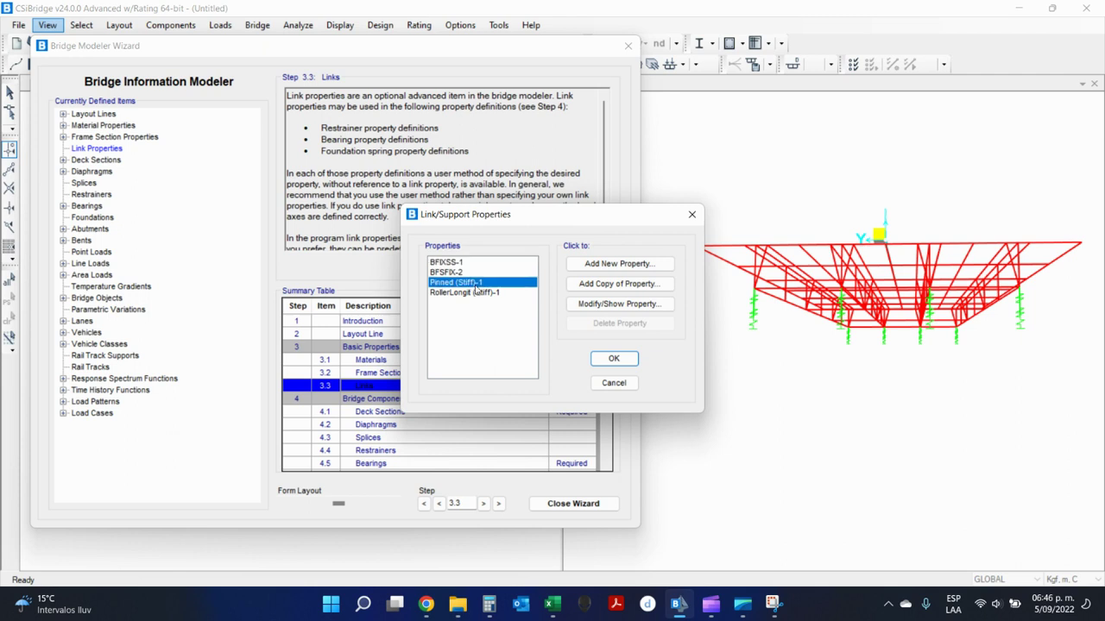
pyautogui.click(470, 293)
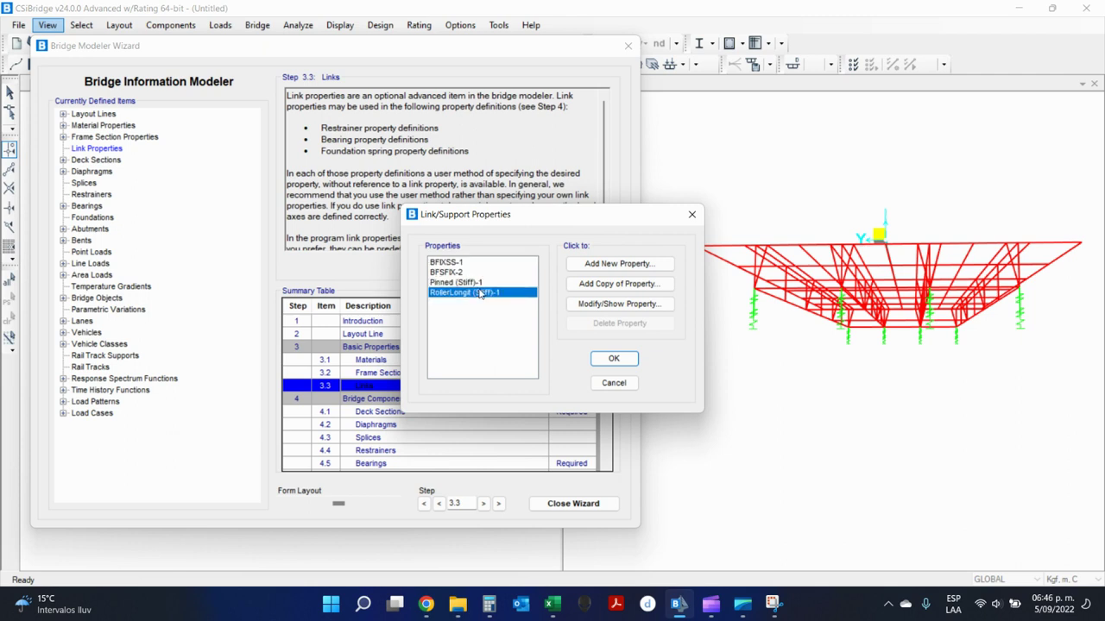
pyautogui.click(613, 359)
pyautogui.scroll(-1, 433, 435)
pyautogui.doubleClick(432, 380)
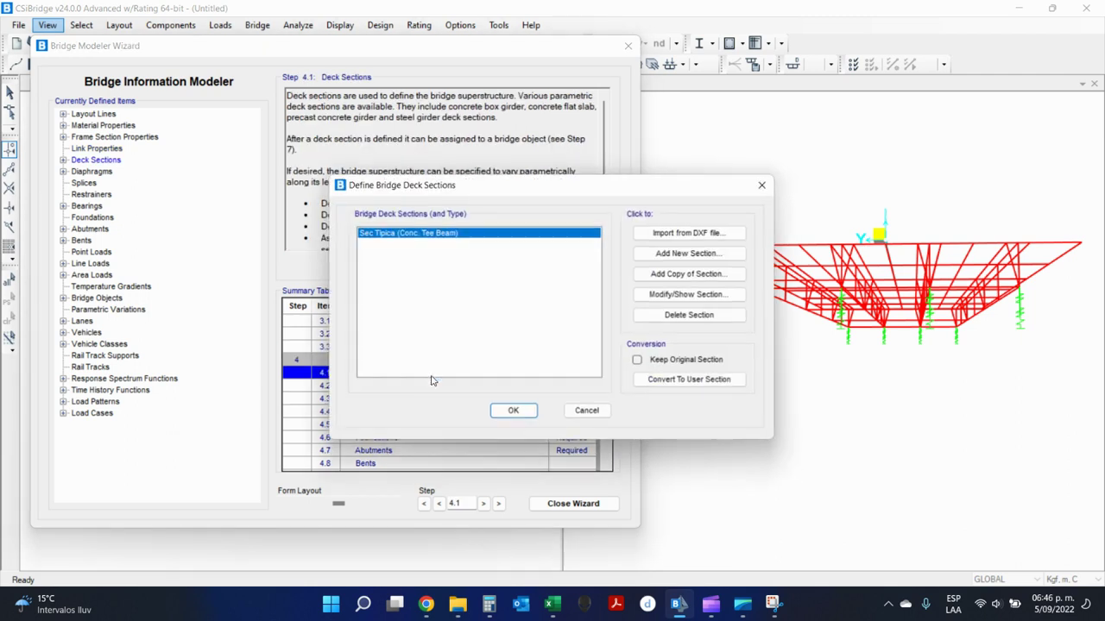
pyautogui.click(587, 409)
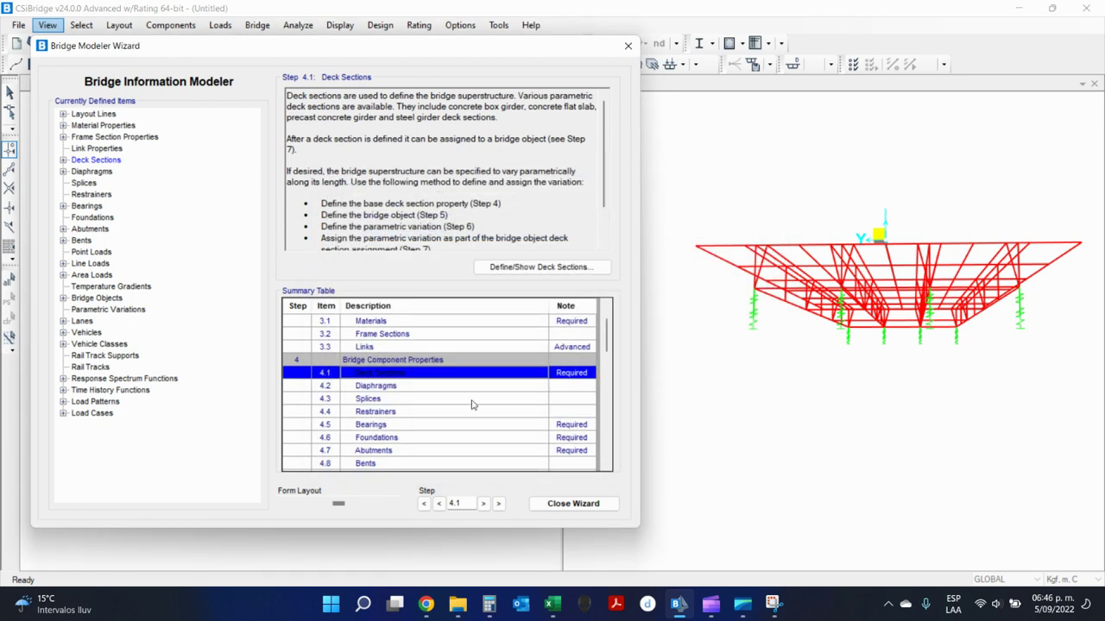
# Open the bridge diaphragm property definitions in wizard step 4.2.
pyautogui.click(424, 390)
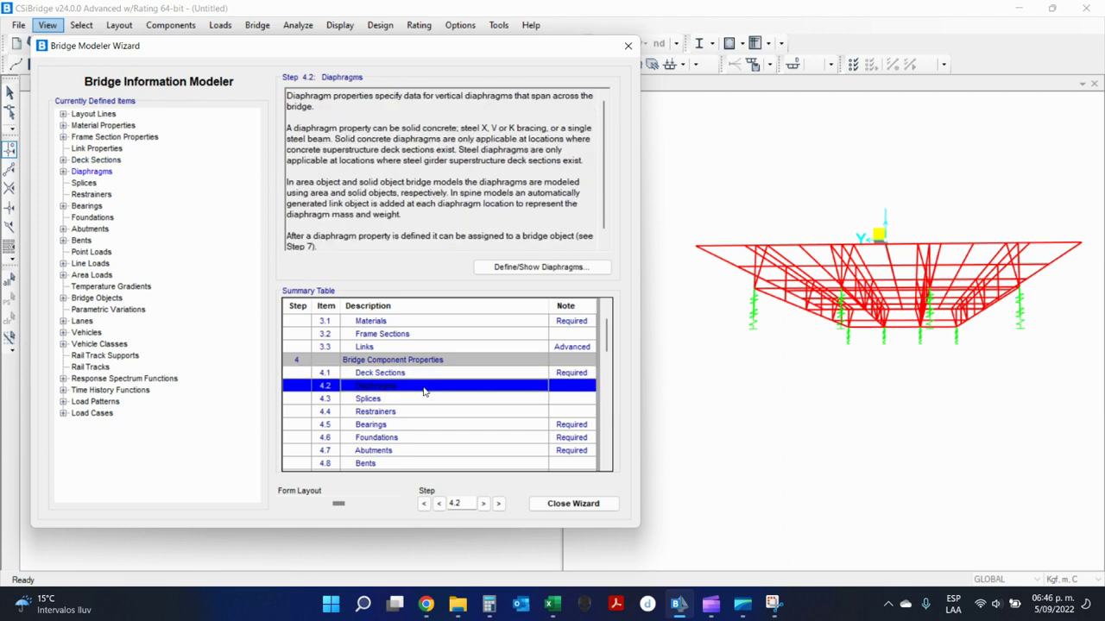
pyautogui.doubleClick(424, 390)
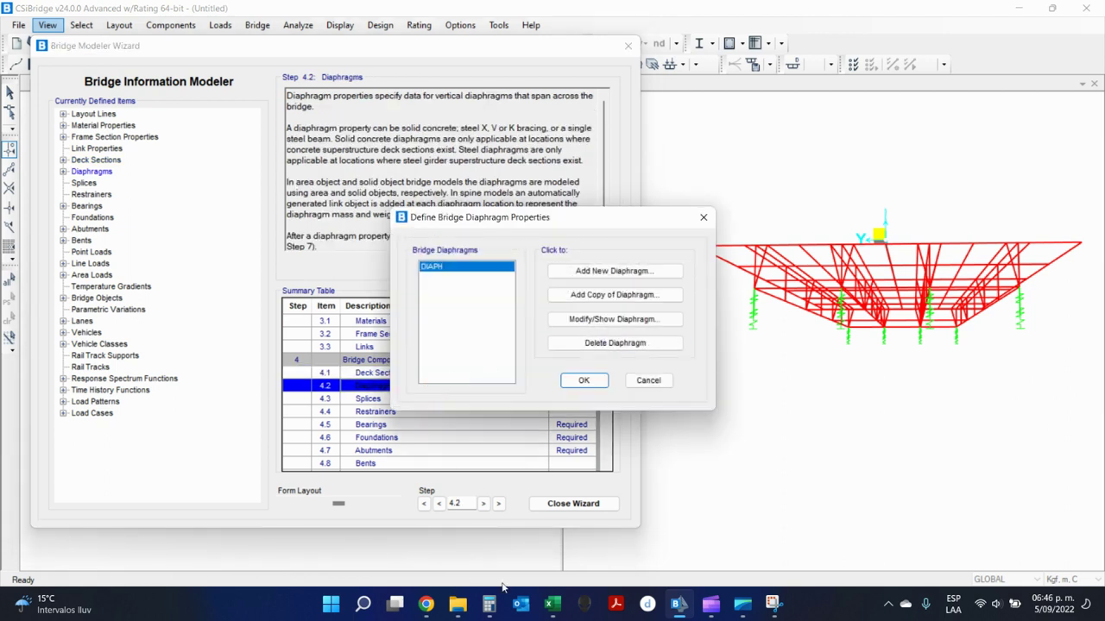
# Switch to File Explorer, go up to the OneDrive folder and open its PHI folder.
pyautogui.moveTo(466, 614)
pyautogui.click(463, 557)
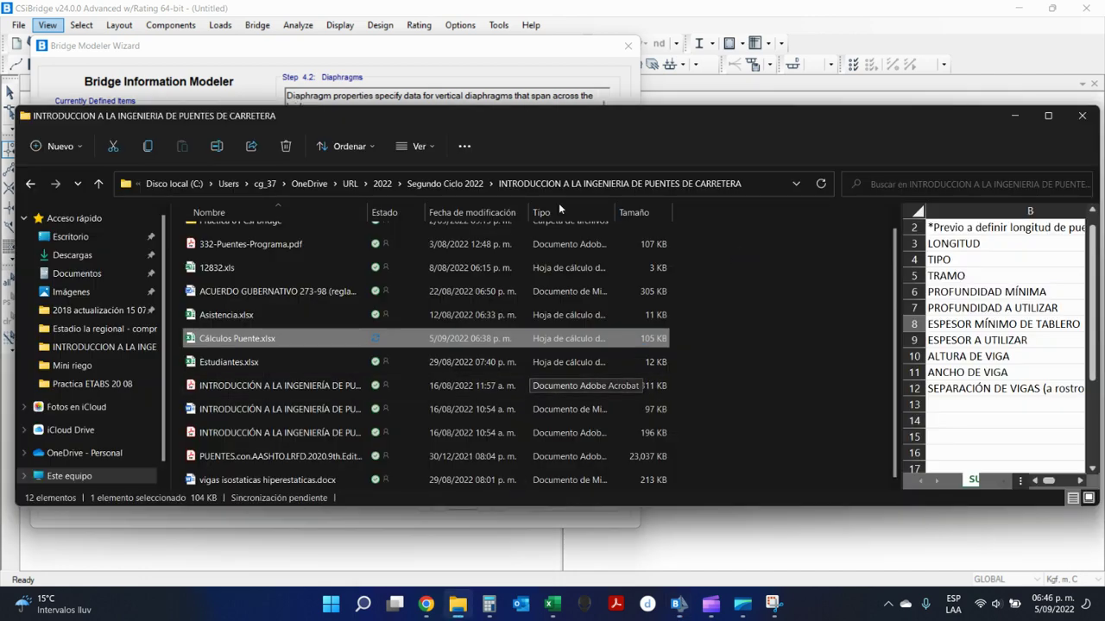
pyautogui.scroll(1, 225, 378)
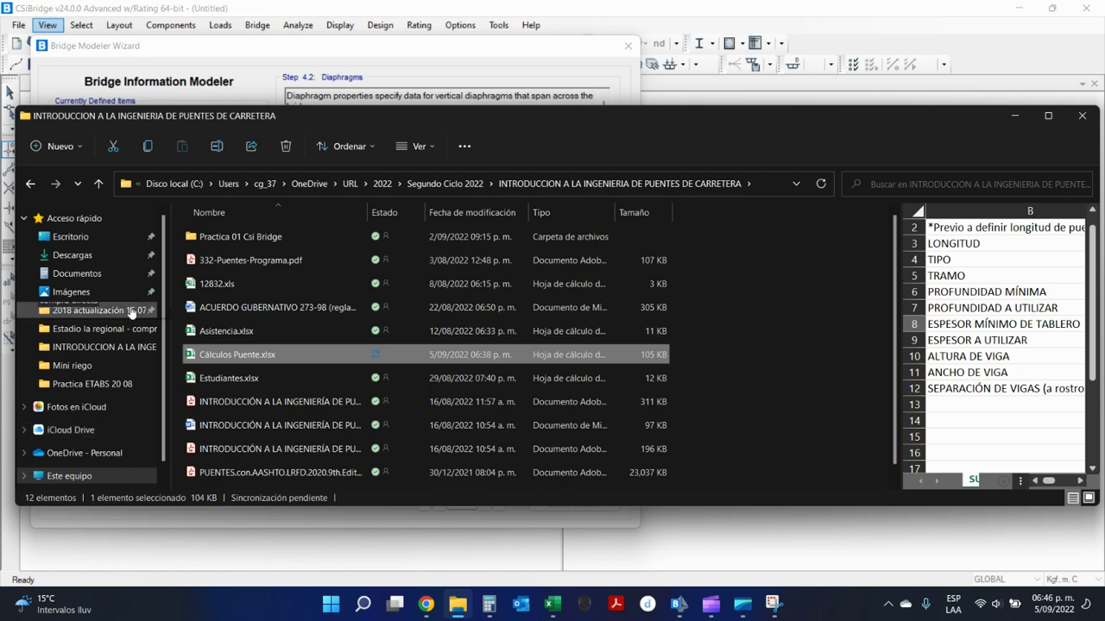
pyautogui.click(311, 186)
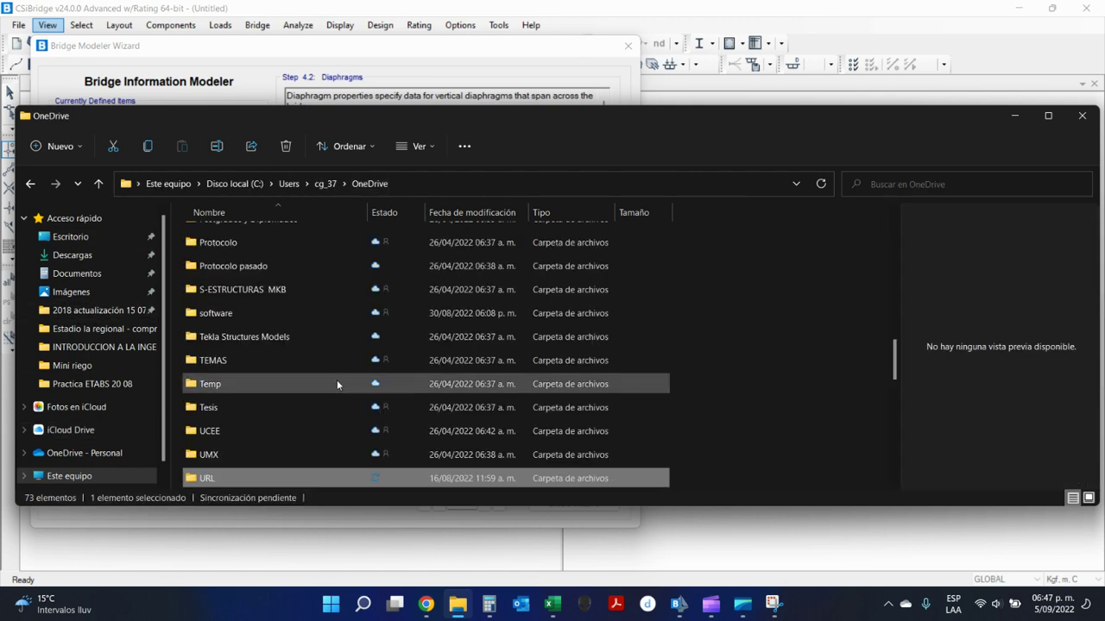
pyautogui.scroll(-5, 317, 468)
pyautogui.scroll(4, 317, 473)
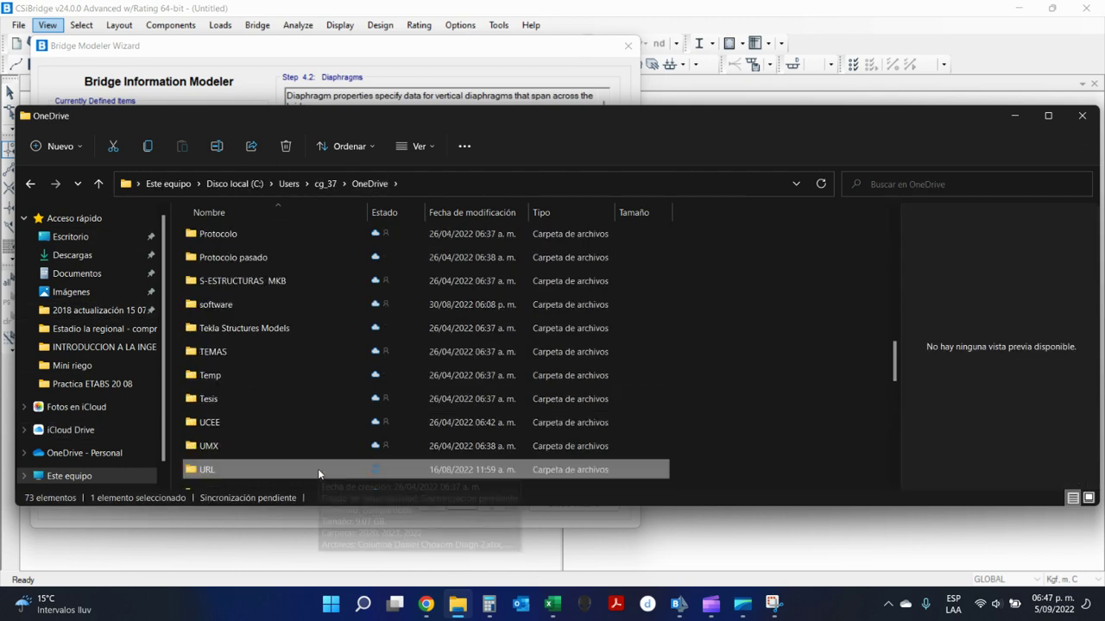
pyautogui.scroll(-1, 318, 458)
pyautogui.scroll(3, 315, 432)
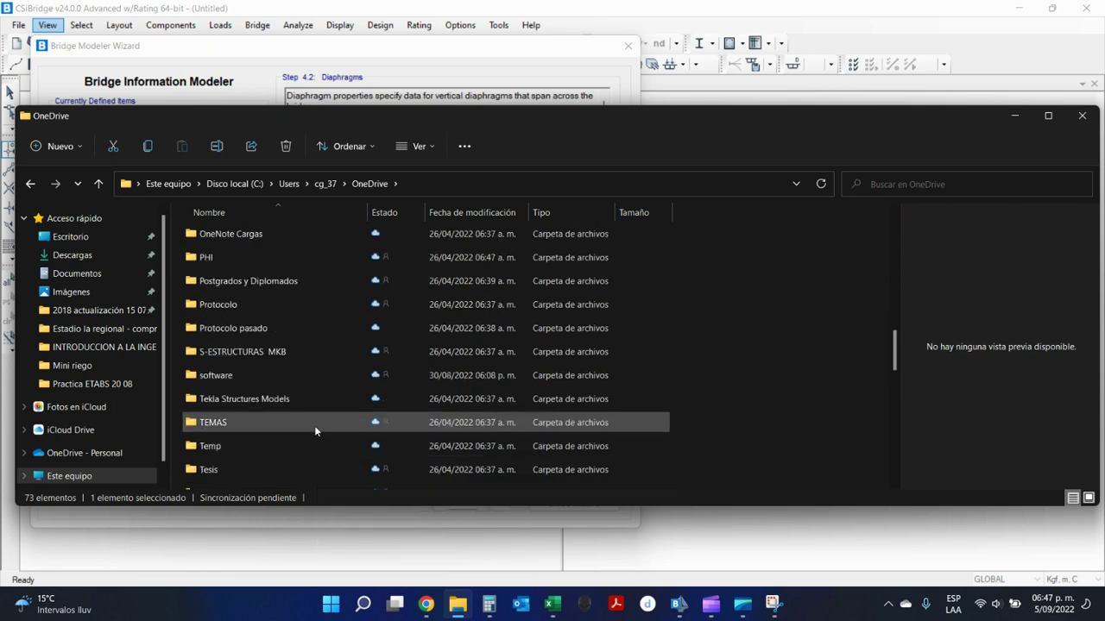
pyautogui.doubleClick(315, 330)
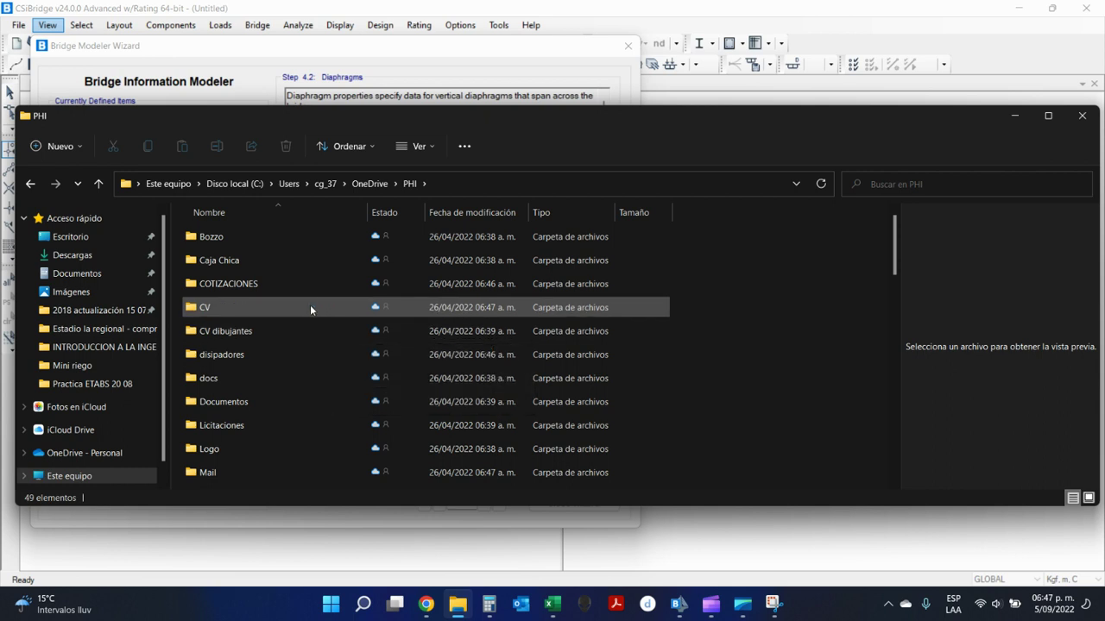
# Browse through PROYECTOS, CA-09N, Entrega CAMINOS DRENAJE MAYOR CA-09N 99% and PLANOS to the PUENTES folder, and open 5.LA PALMILLA.pdf.
pyautogui.scroll(-4, 319, 311)
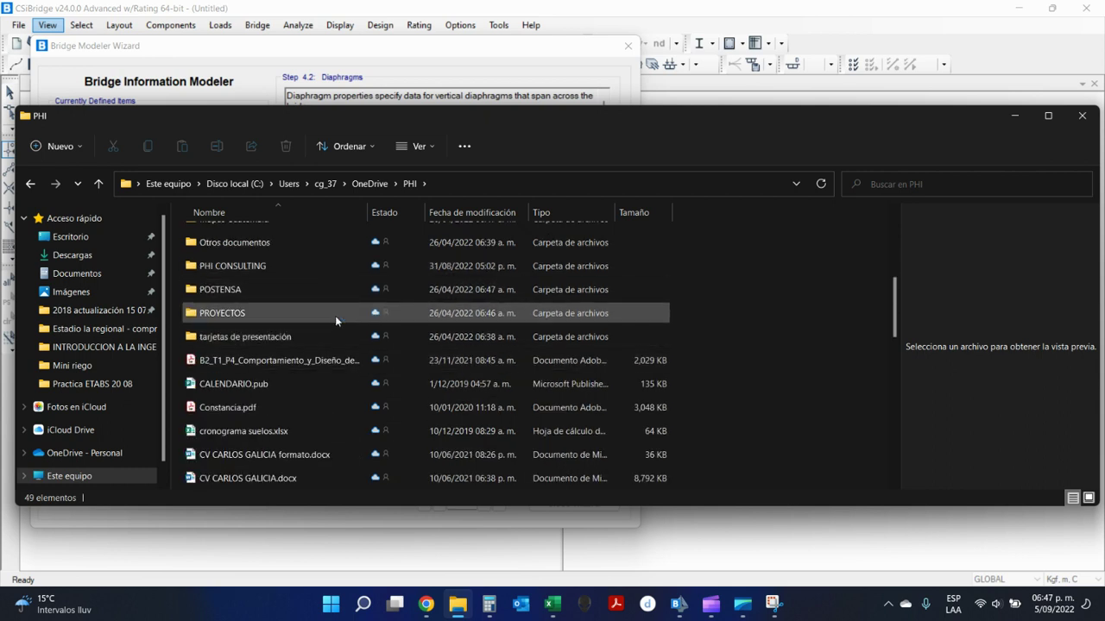
pyautogui.click(336, 319)
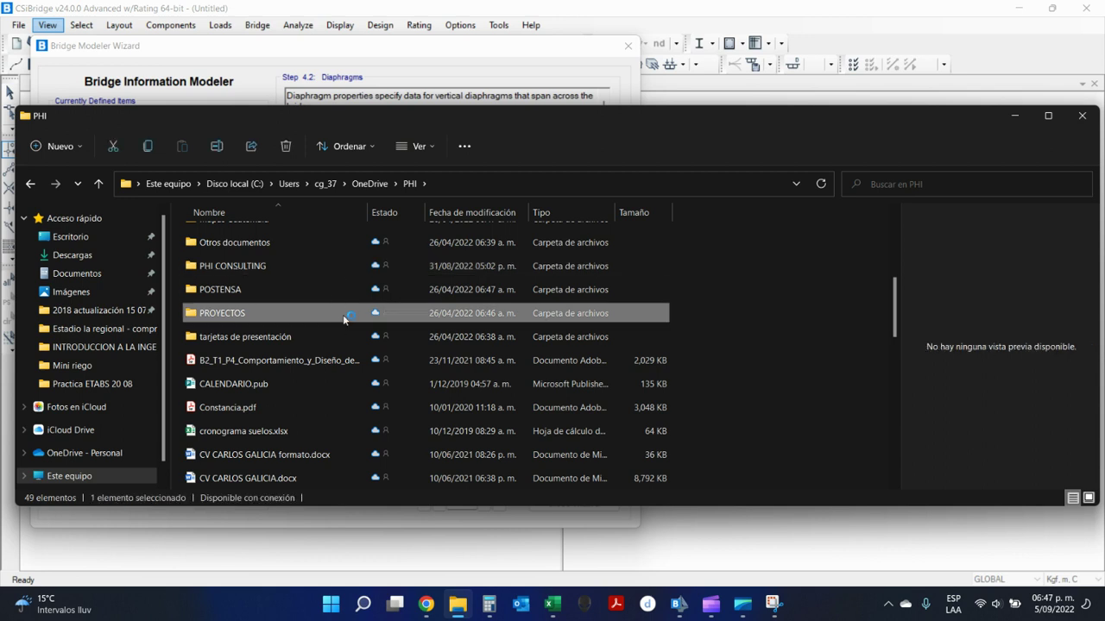
pyautogui.doubleClick(345, 309)
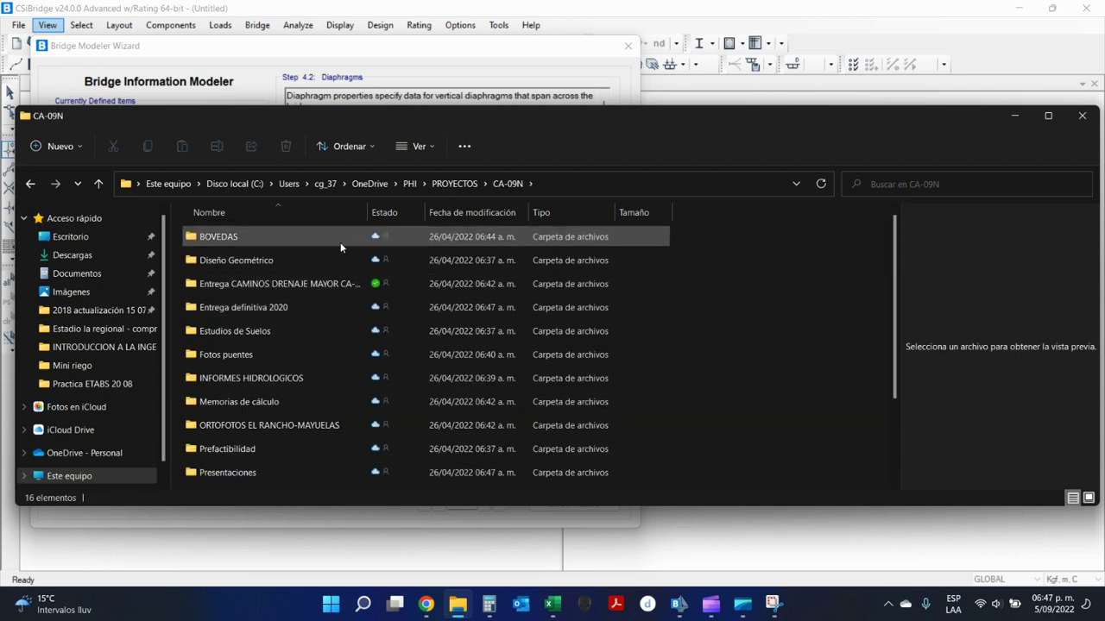
pyautogui.doubleClick(349, 283)
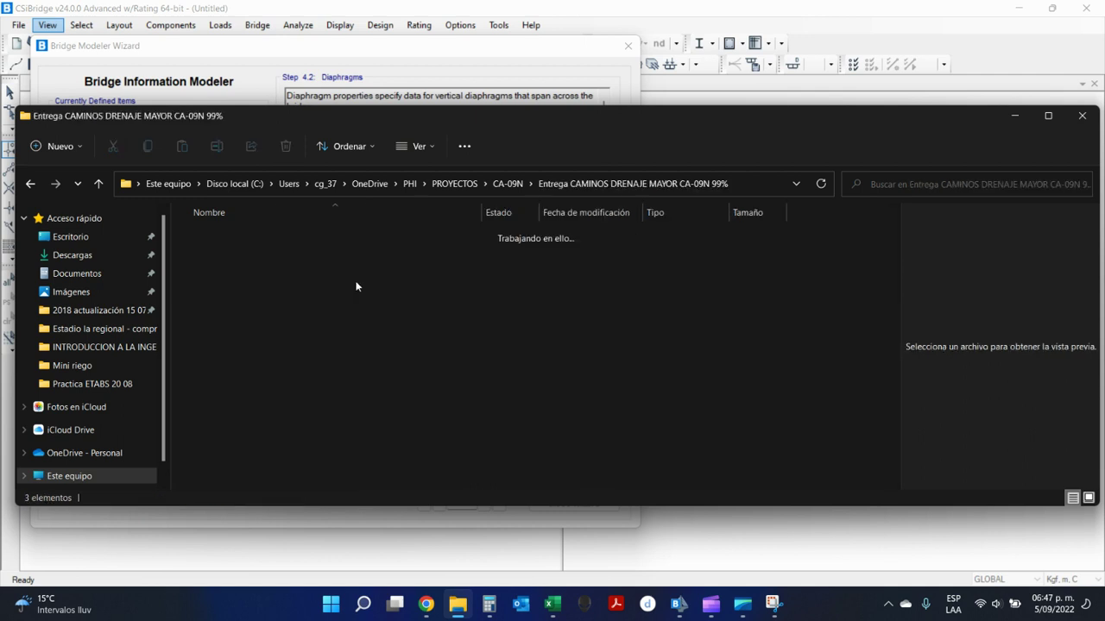
pyautogui.click(355, 284)
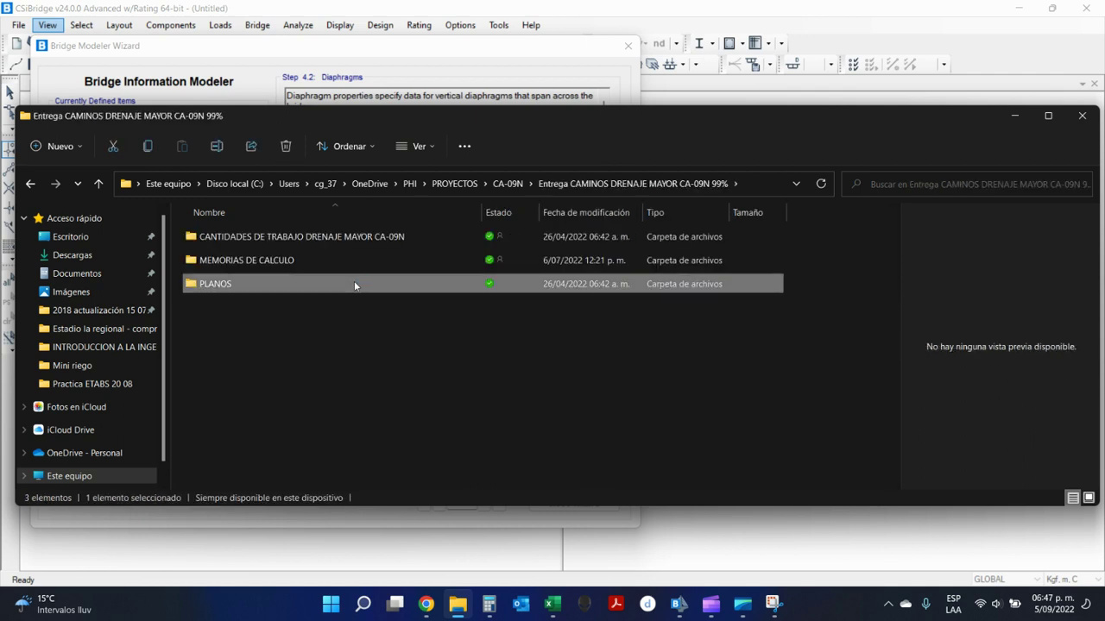
pyautogui.doubleClick(355, 284)
pyautogui.doubleClick(354, 283)
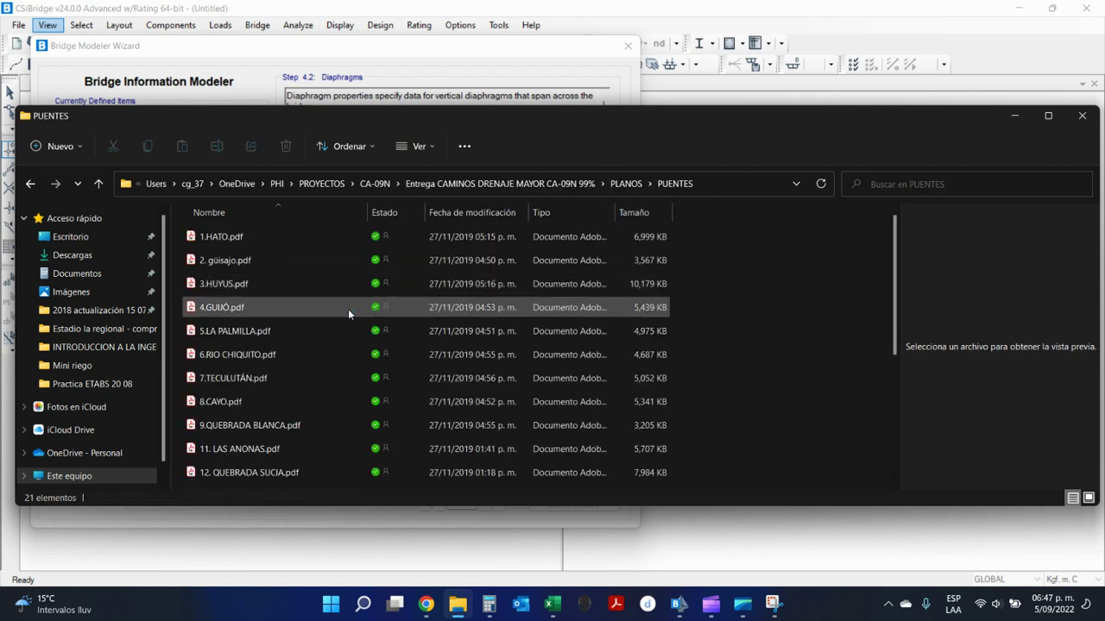
pyautogui.doubleClick(340, 334)
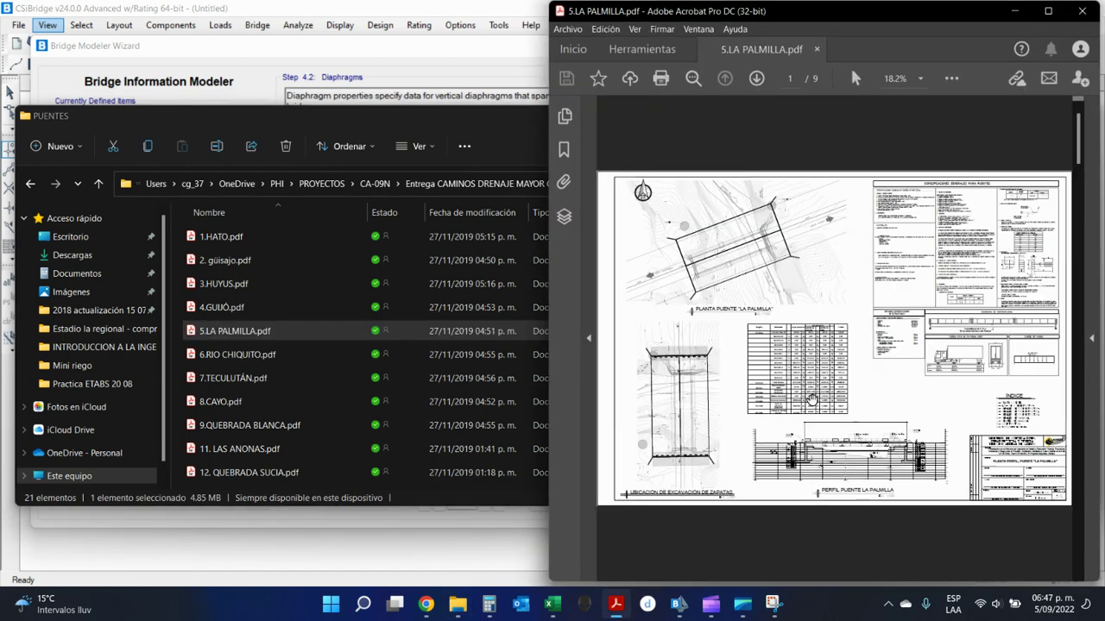
# Examine the diaphragm D-1 cross section and the typical twin-bridge cross section on page 2 of the La Palmilla drawings.
pyautogui.scroll(-2, 833, 337)
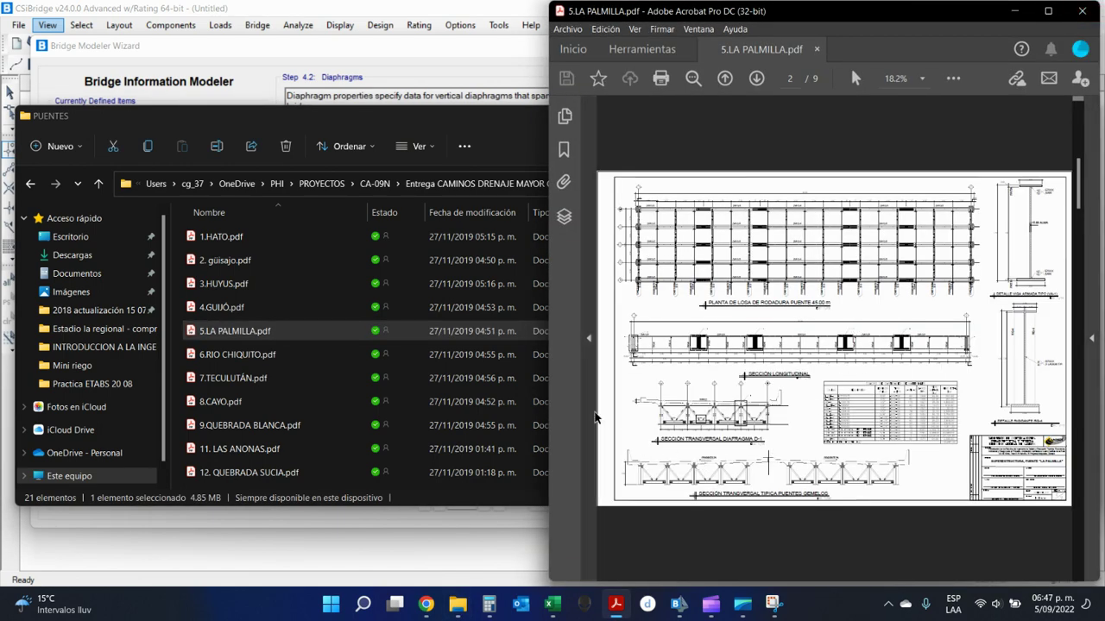
pyautogui.click(593, 414)
pyautogui.keyDown('ctrl'); pyautogui.scroll(5, 696, 466); pyautogui.keyUp('ctrl')
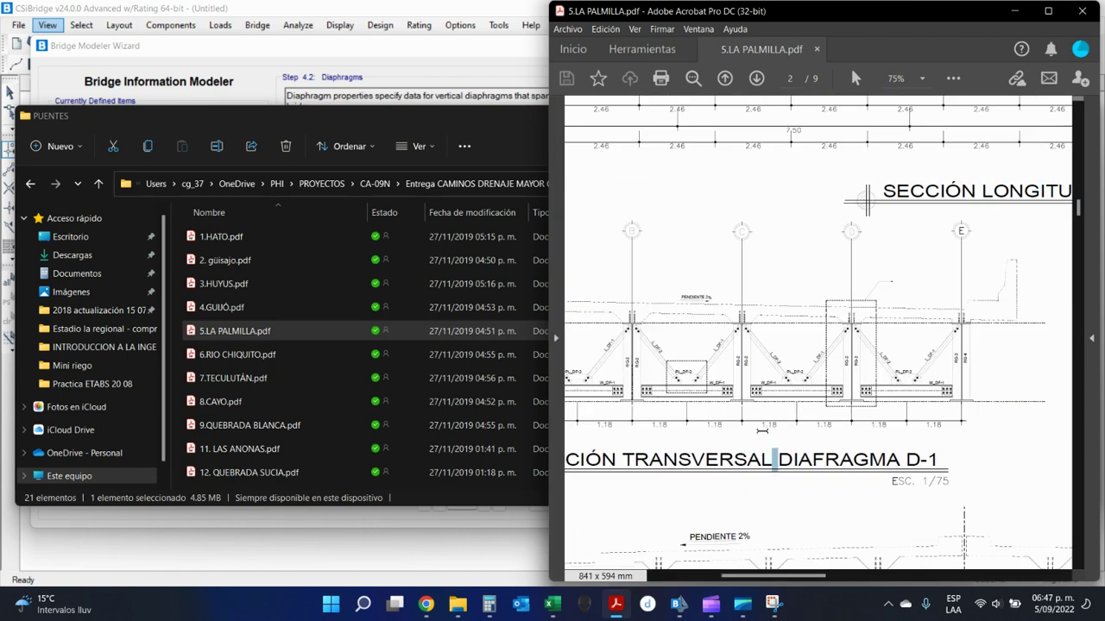
pyautogui.moveTo(747, 336)
pyautogui.mouseDown()
pyautogui.moveTo(839, 403)
pyautogui.moveTo(789, 518)
pyautogui.mouseUp()
pyautogui.rightClick(747, 512)
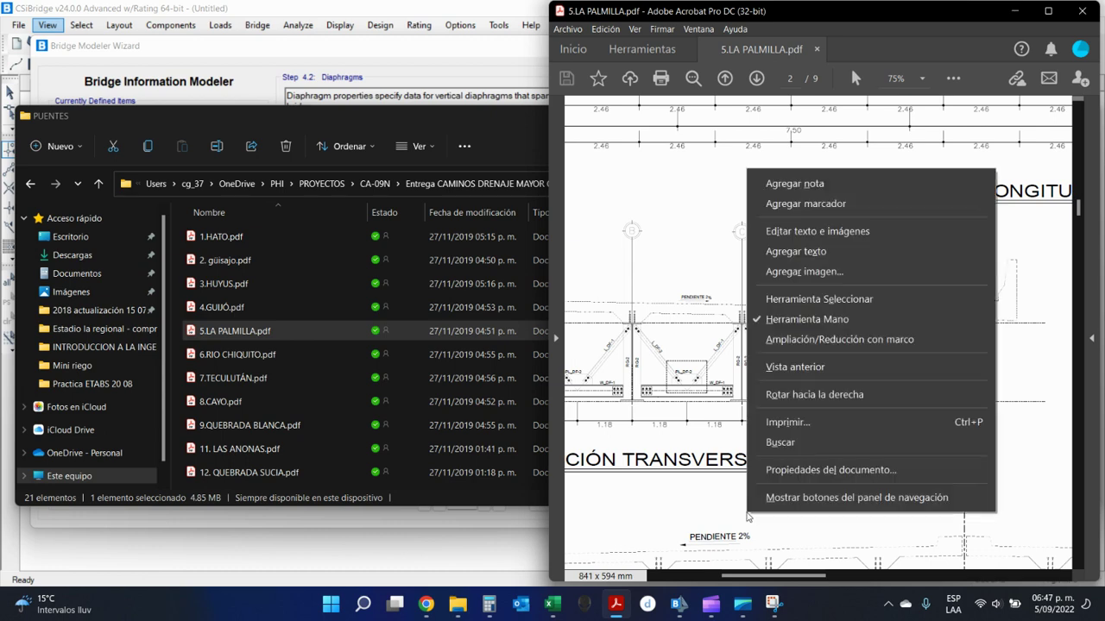
pyautogui.click(858, 319)
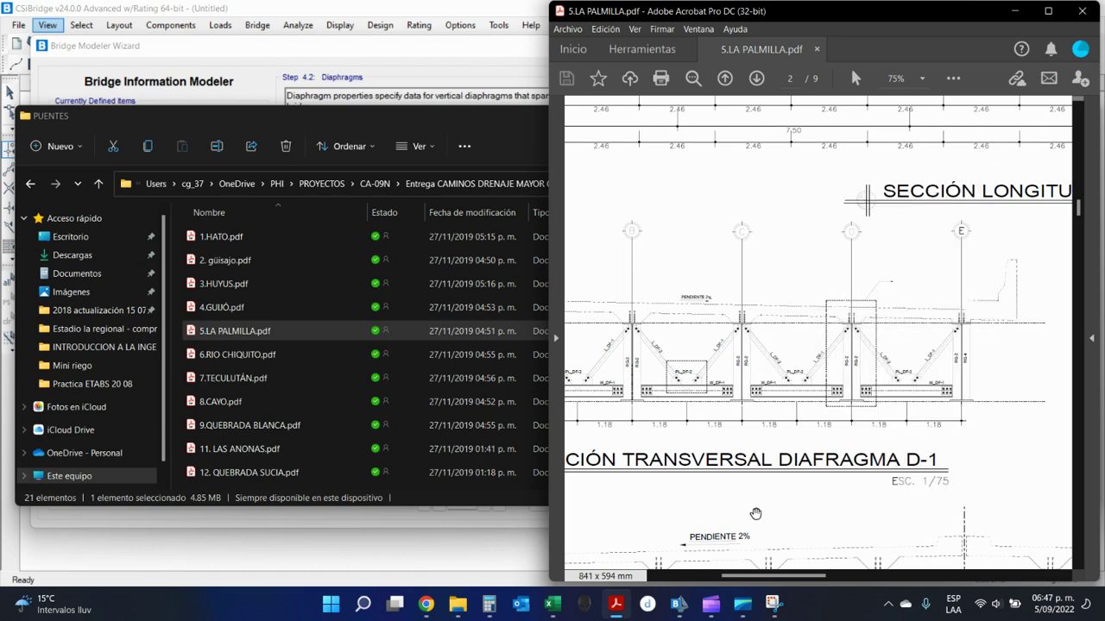
pyautogui.moveTo(732, 514)
pyautogui.mouseDown()
pyautogui.moveTo(888, 317)
pyautogui.moveTo(874, 322)
pyautogui.mouseUp()
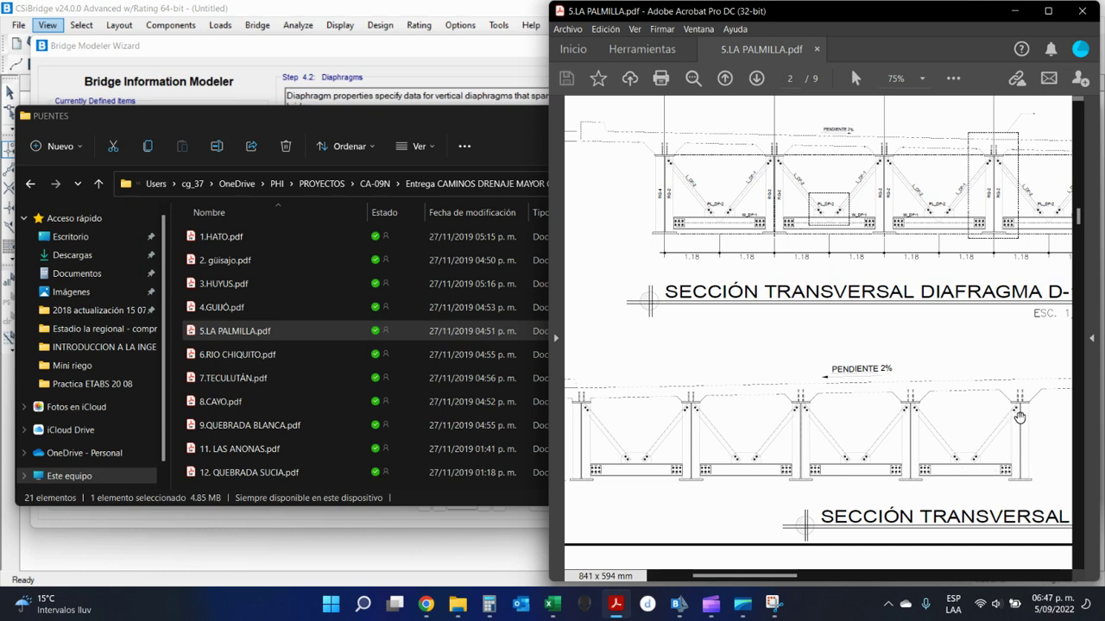
# Examine the diaphragm layout in the La Palmilla deck plan and the bridge profile on page 1, and close the PDF.
pyautogui.keyDown('ctrl'); pyautogui.scroll(-3, 950, 397); pyautogui.keyUp('ctrl')
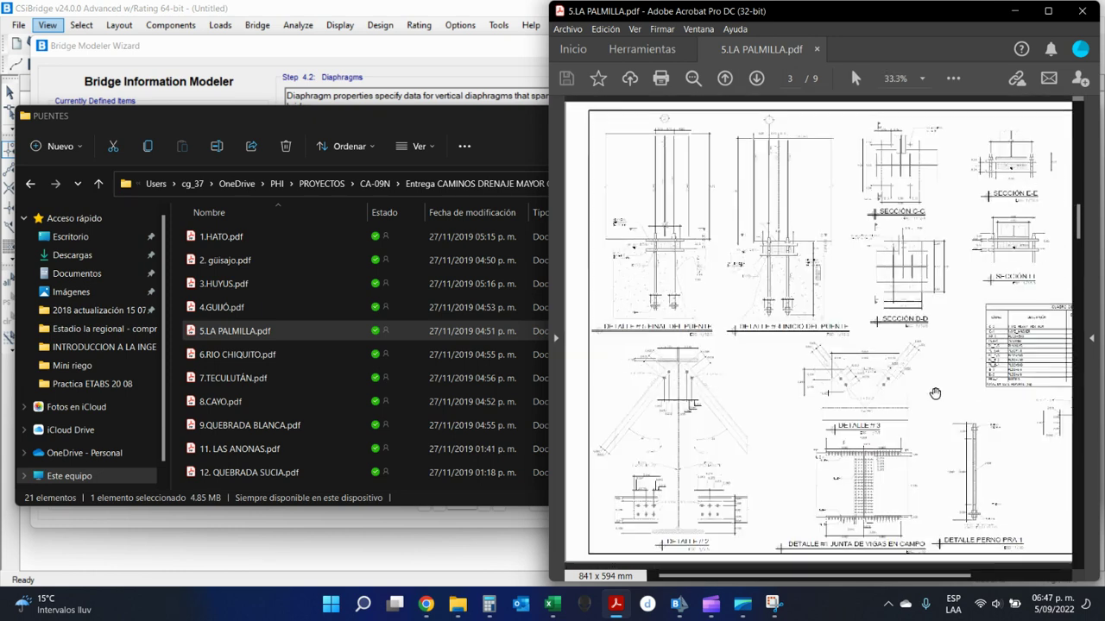
pyautogui.keyDown('ctrl'); pyautogui.scroll(-1, 935, 394); pyautogui.keyUp('ctrl')
pyautogui.scroll(5, 932, 395)
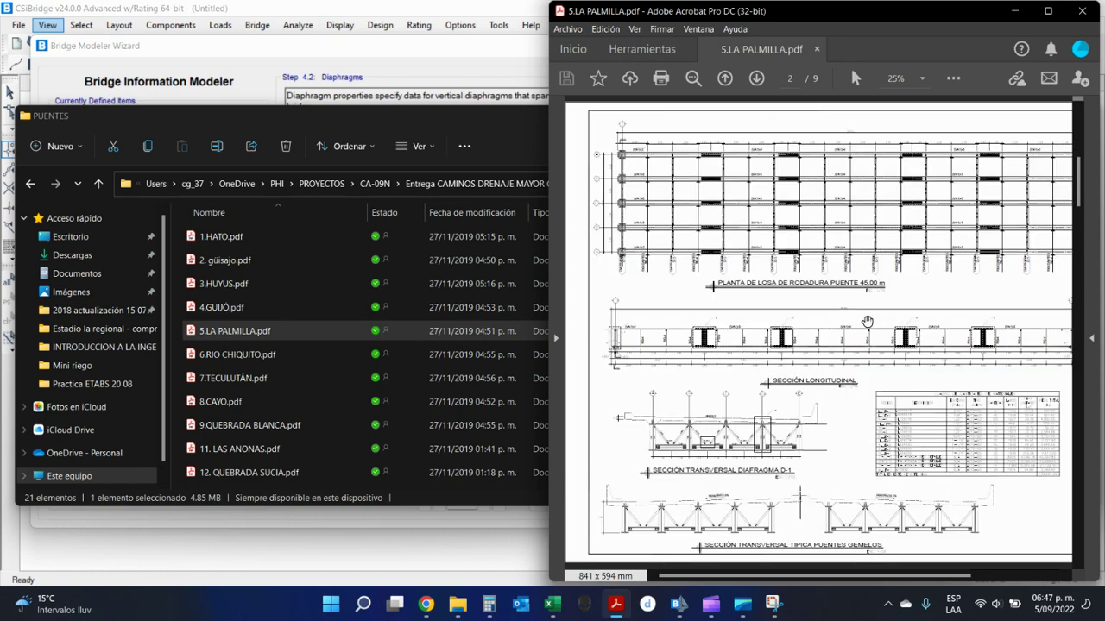
pyautogui.keyDown('ctrl'); pyautogui.scroll(1, 867, 322); pyautogui.keyUp('ctrl')
pyautogui.keyDown('ctrl'); pyautogui.scroll(-1, 867, 322); pyautogui.keyUp('ctrl')
pyautogui.keyDown('ctrl'); pyautogui.scroll(4, 682, 172); pyautogui.keyUp('ctrl')
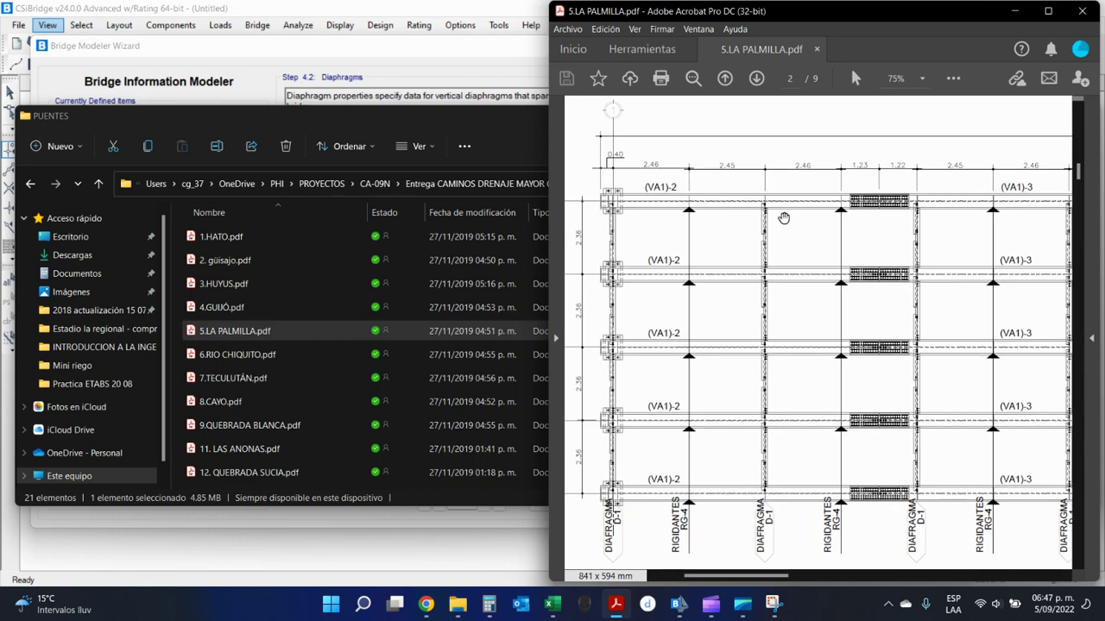
pyautogui.keyDown('ctrl'); pyautogui.scroll(-5, 802, 247); pyautogui.keyUp('ctrl')
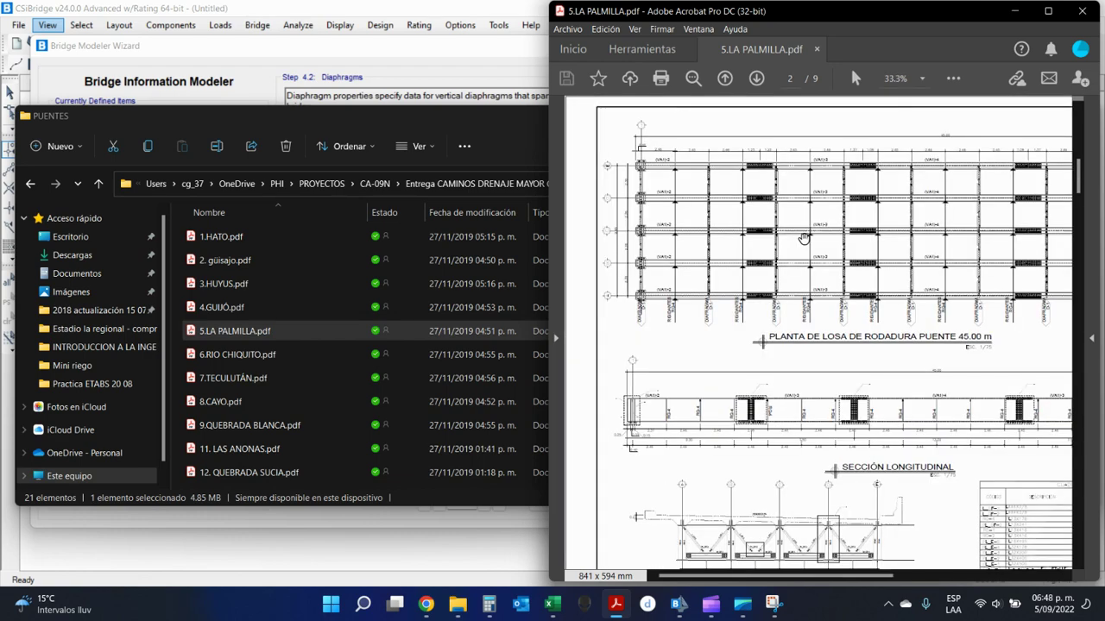
pyautogui.rightClick(806, 239)
pyautogui.click(786, 222)
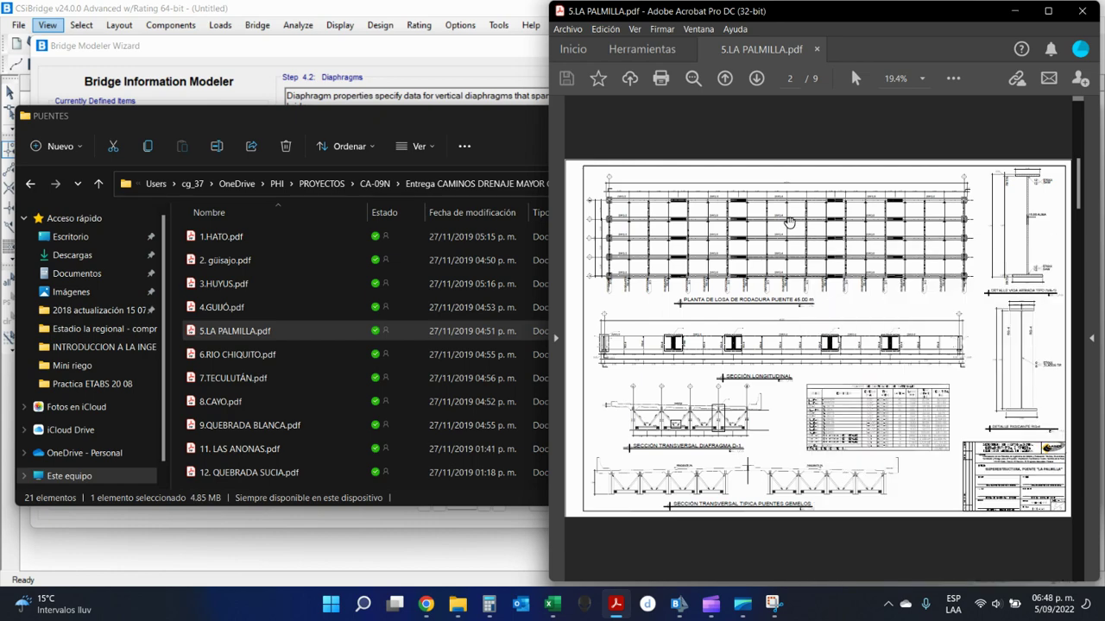
pyautogui.scroll(1, 785, 223)
pyautogui.keyDown('ctrl'); pyautogui.scroll(6, 816, 466); pyautogui.keyUp('ctrl')
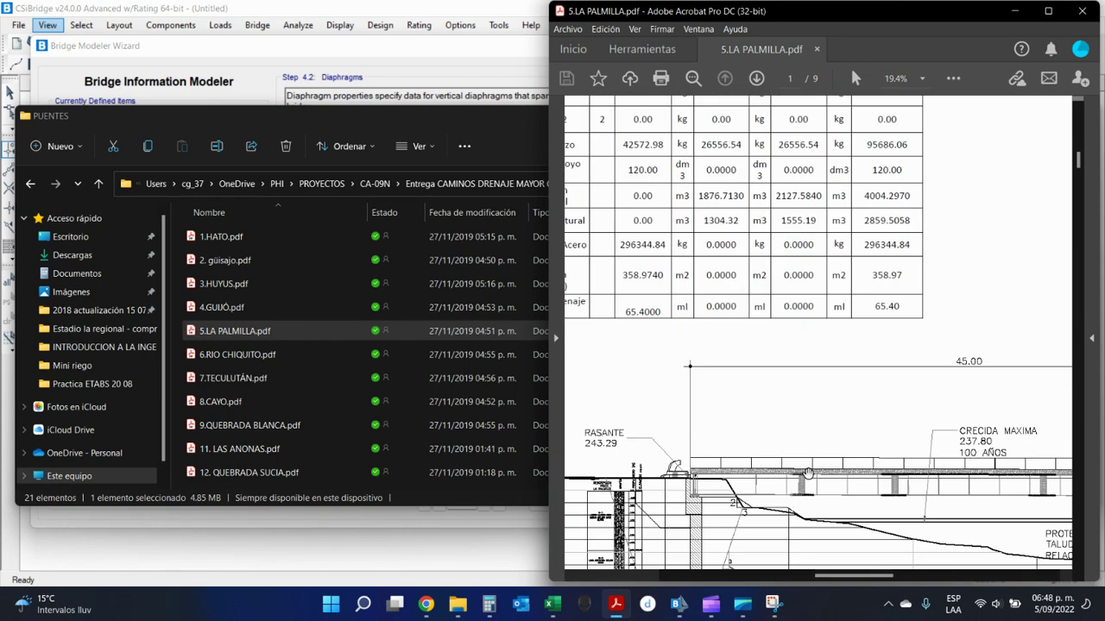
pyautogui.click(1081, 10)
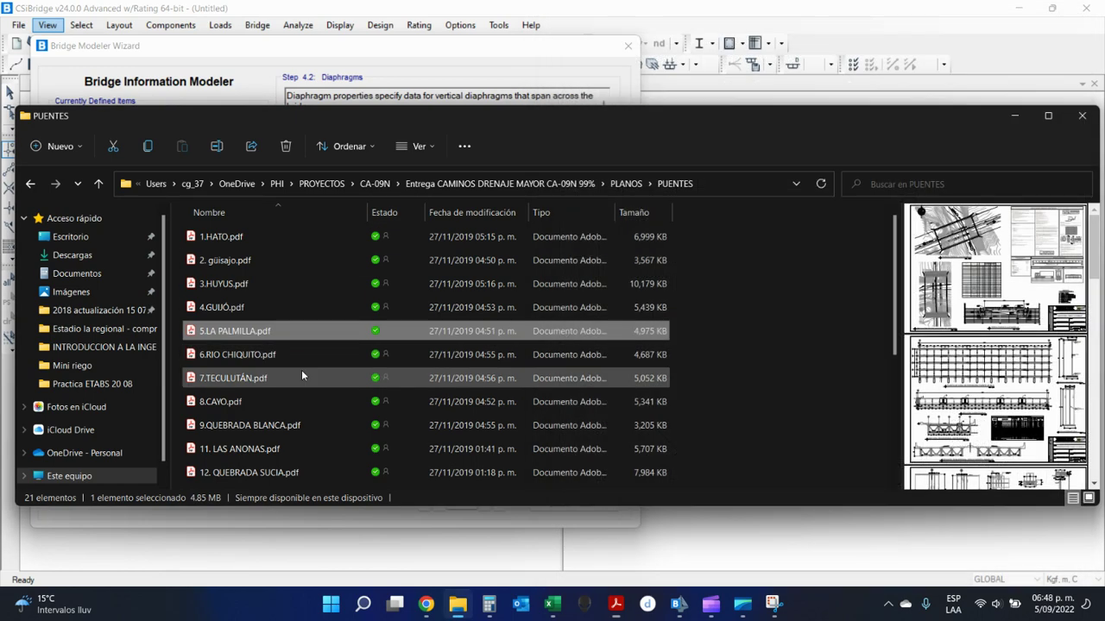
# Open 6.RIO CHIQUITO.pdf in a maximized window and examine the exterior and interior diaphragm locations in the page 2 geometry plan.
pyautogui.click(291, 362)
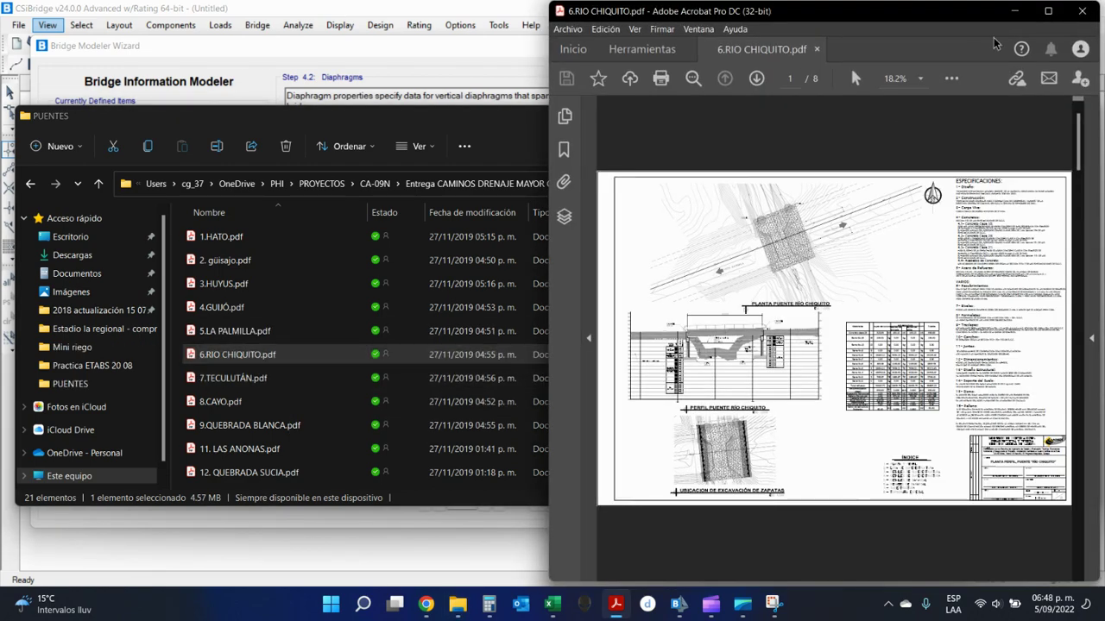
pyautogui.click(1046, 13)
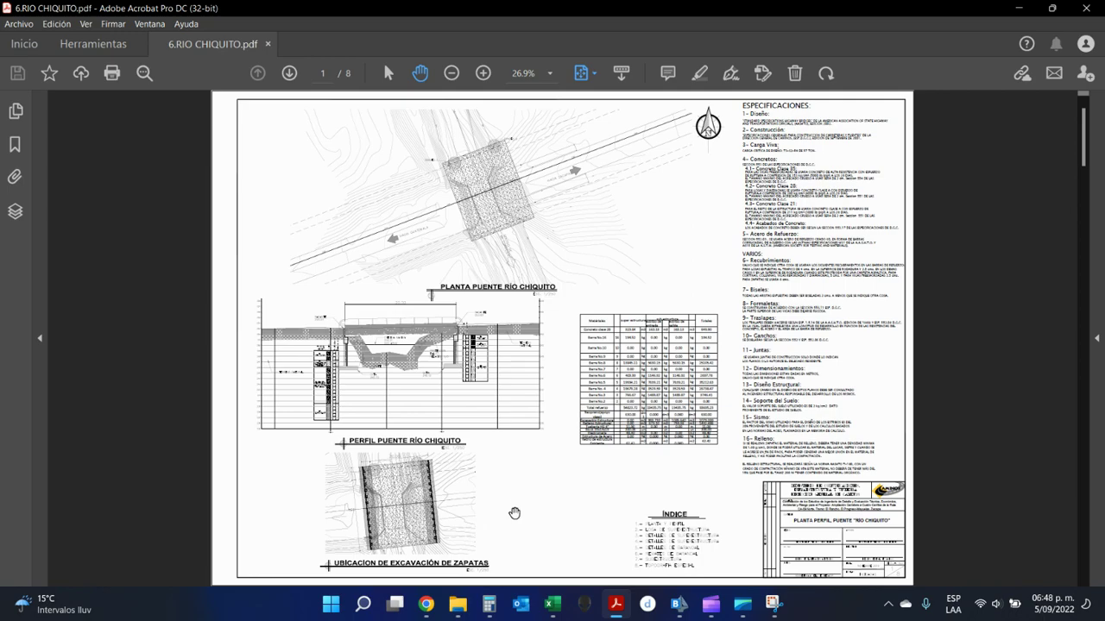
pyautogui.scroll(-1, 513, 513)
pyautogui.keyDown('ctrl'); pyautogui.scroll(2, 344, 331); pyautogui.keyUp('ctrl')
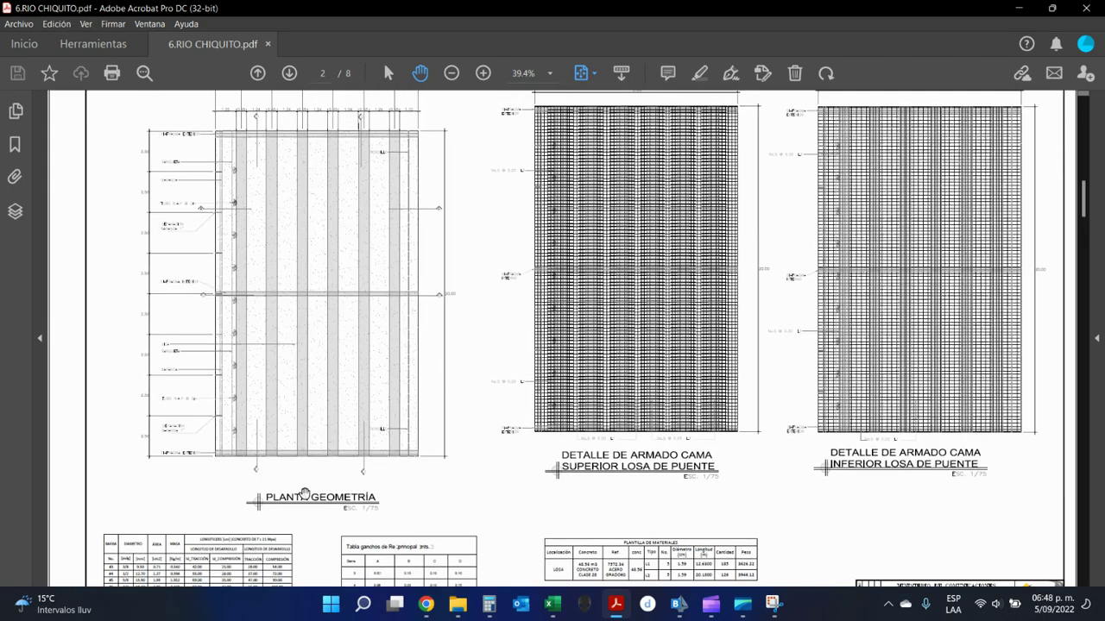
pyautogui.keyDown('ctrl'); pyautogui.scroll(4, 210, 458); pyautogui.keyUp('ctrl')
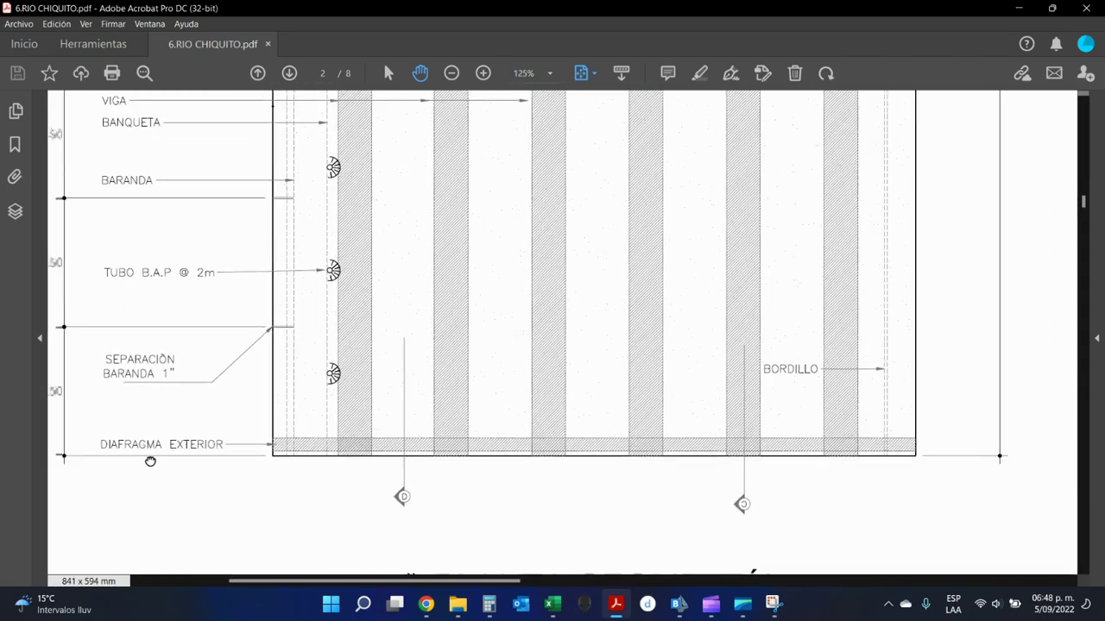
pyautogui.keyDown('ctrl'); pyautogui.scroll(-3, 360, 444); pyautogui.keyUp('ctrl')
pyautogui.scroll(3, 380, 402)
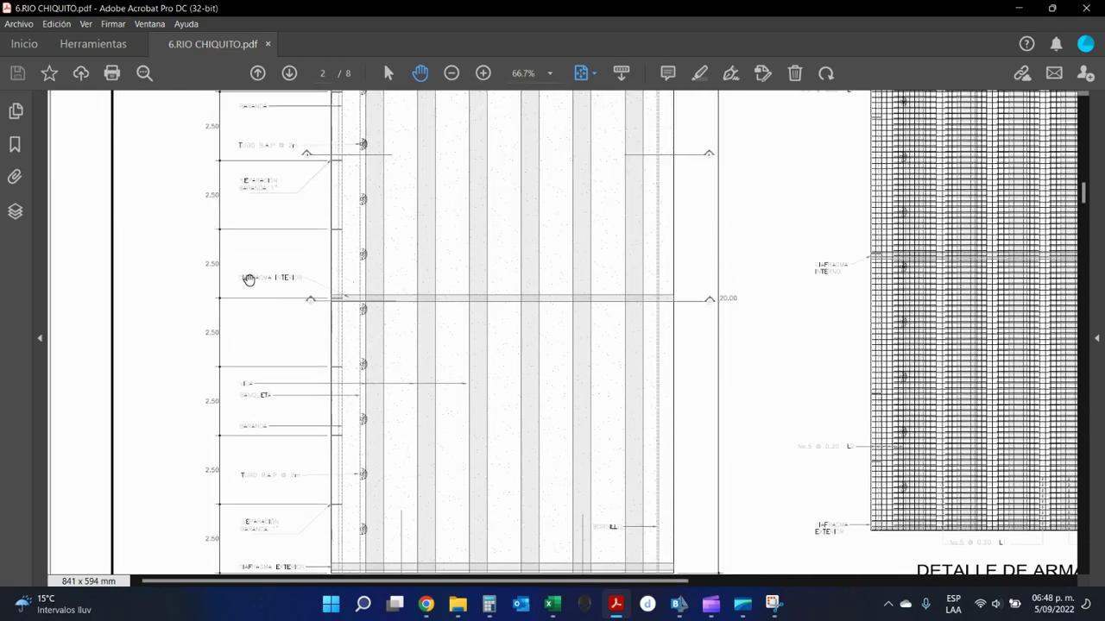
pyautogui.keyDown('ctrl'); pyautogui.scroll(3, 241, 278); pyautogui.keyUp('ctrl')
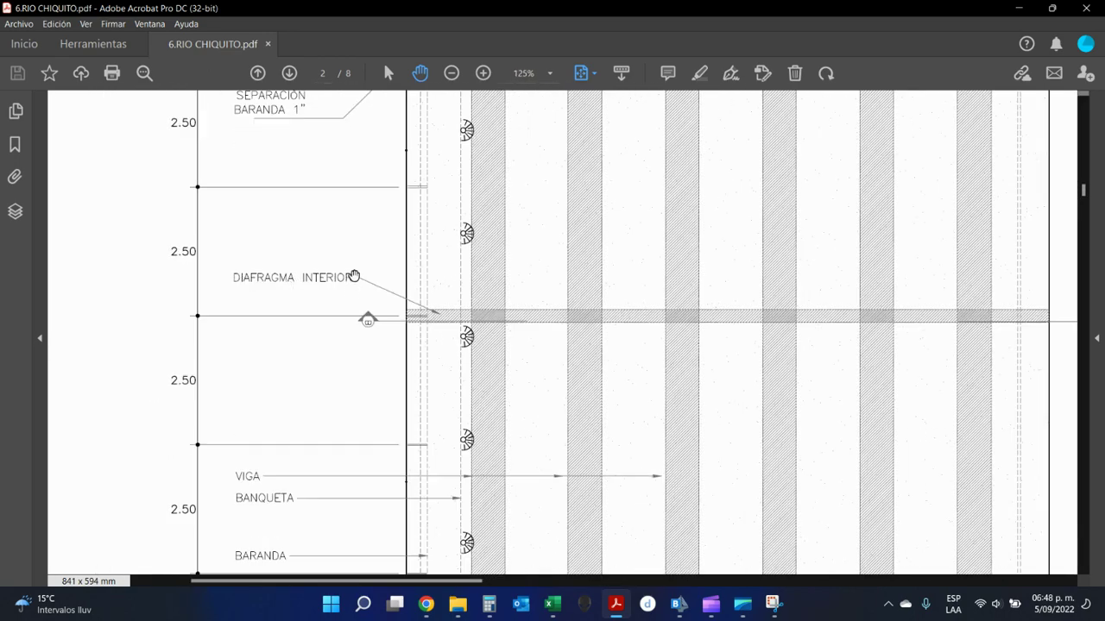
pyautogui.scroll(10, 358, 310)
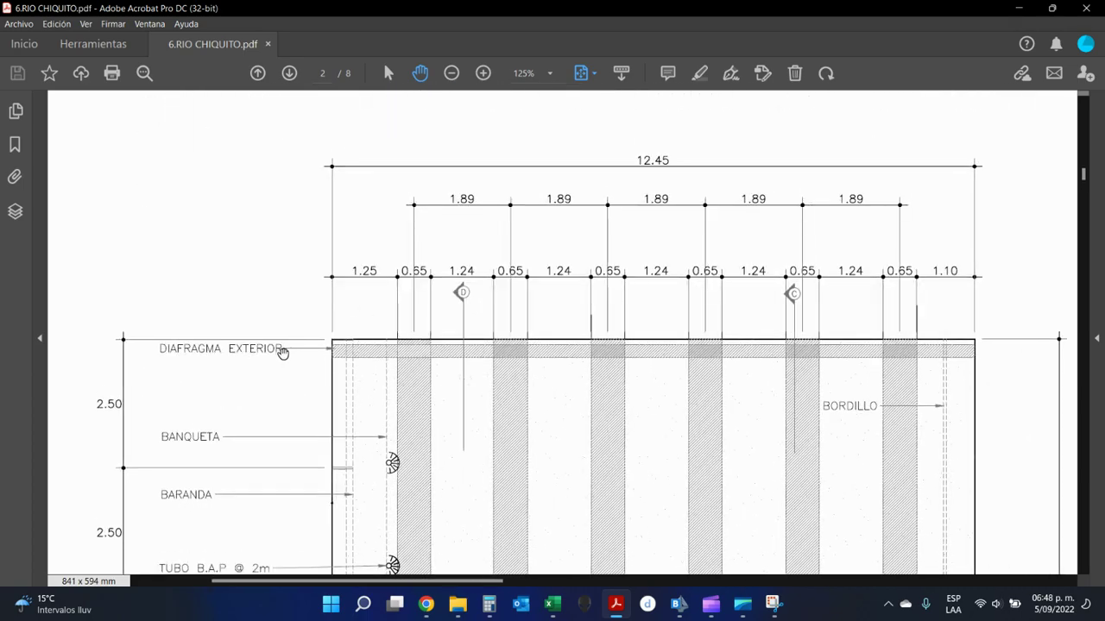
pyautogui.keyDown('ctrl'); pyautogui.scroll(-4, 842, 183); pyautogui.keyUp('ctrl')
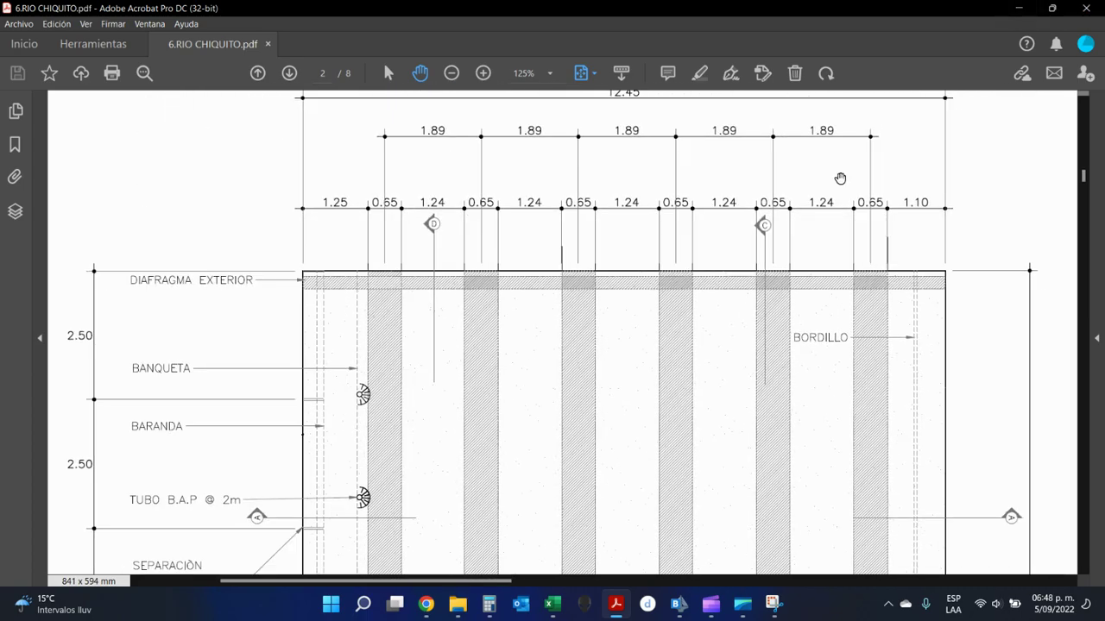
pyautogui.keyDown('ctrl'); pyautogui.scroll(-1, 844, 187); pyautogui.keyUp('ctrl')
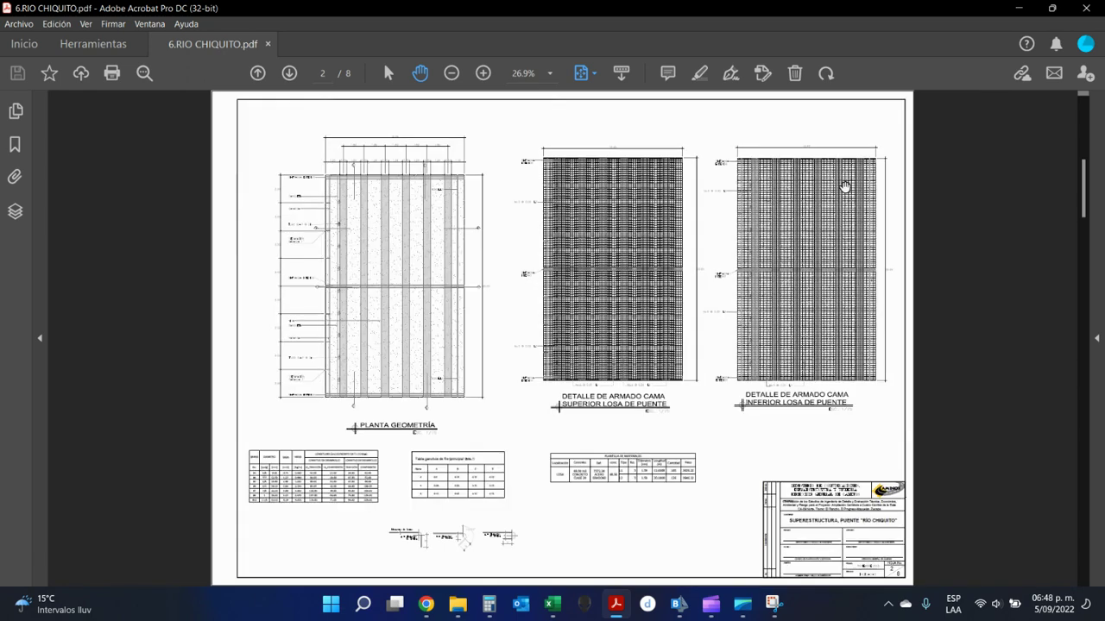
# Examine the dimensions and reinforcement of the interior and exterior diaphragm sections on page 4 of the Río Chiquito drawings.
pyautogui.scroll(-6, 844, 186)
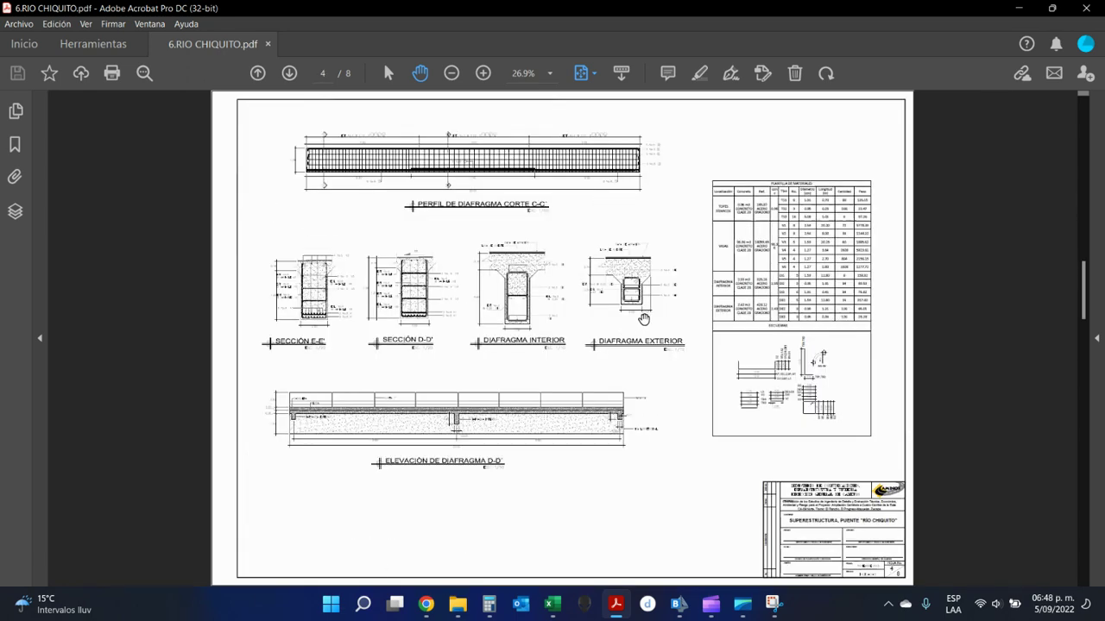
pyautogui.keyDown('ctrl'); pyautogui.scroll(5, 644, 319); pyautogui.keyUp('ctrl')
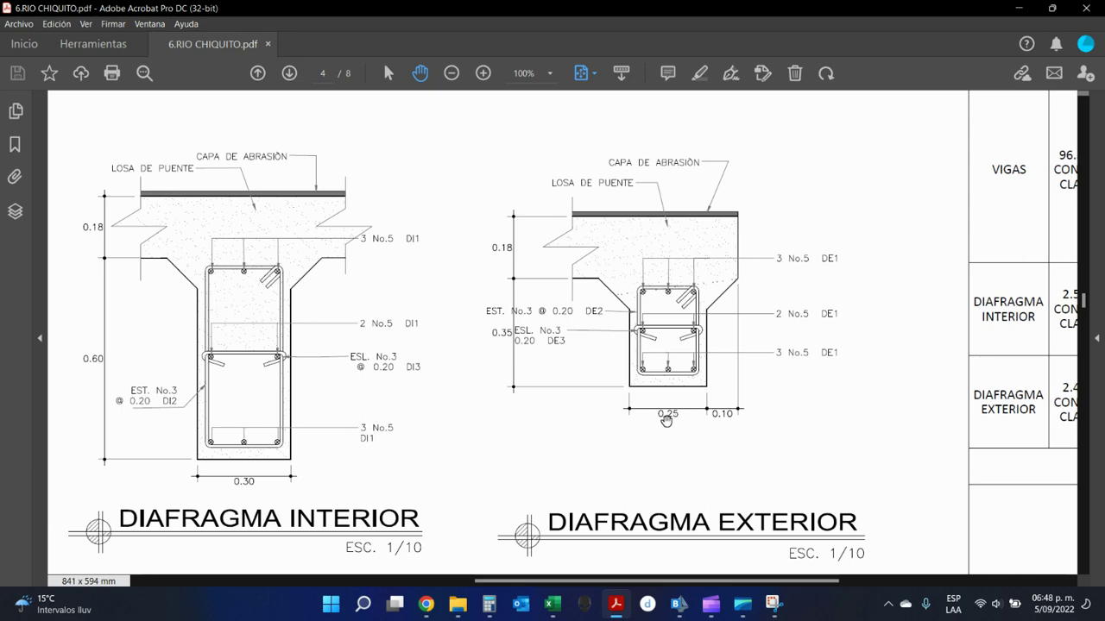
pyautogui.moveTo(552, 439)
pyautogui.mouseDown()
pyautogui.moveTo(702, 429)
pyautogui.moveTo(693, 464)
pyautogui.mouseUp()
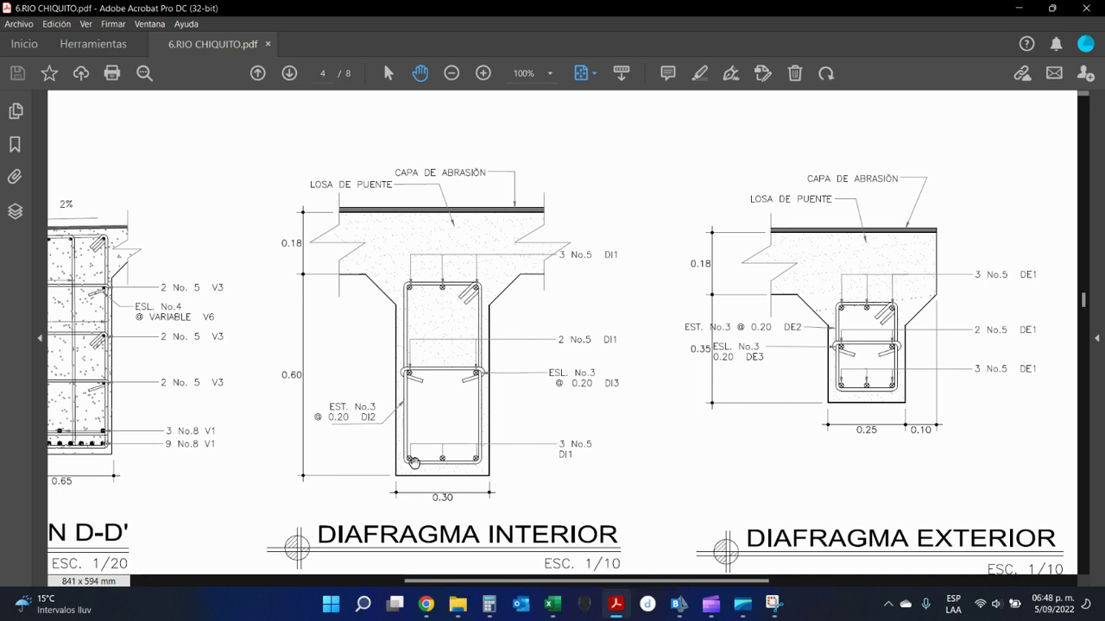
pyautogui.moveTo(411, 439); pyautogui.dragTo(426, 422)
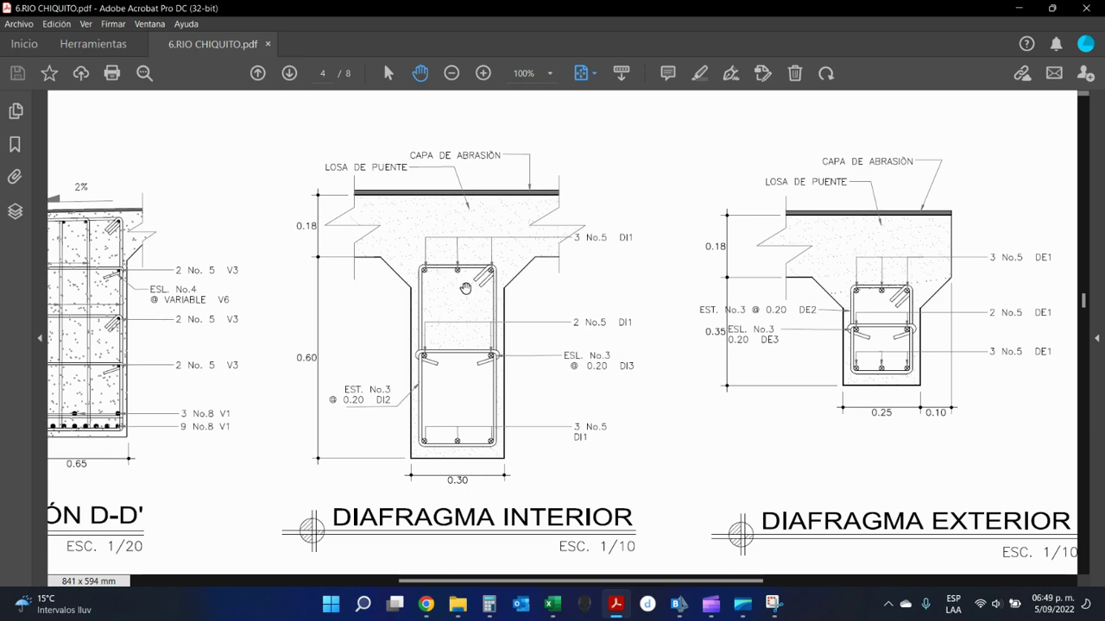
pyautogui.moveTo(464, 287); pyautogui.dragTo(620, 292)
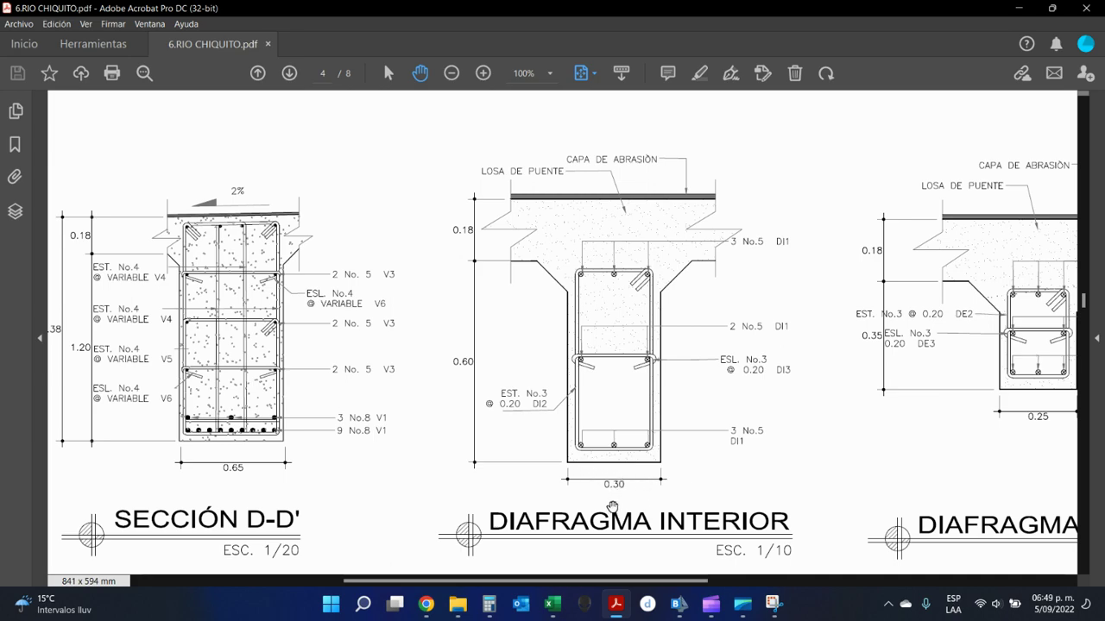
pyautogui.moveTo(710, 391); pyautogui.dragTo(739, 391)
pyautogui.keyDown('ctrl'); pyautogui.scroll(-2, 738, 390); pyautogui.keyUp('ctrl')
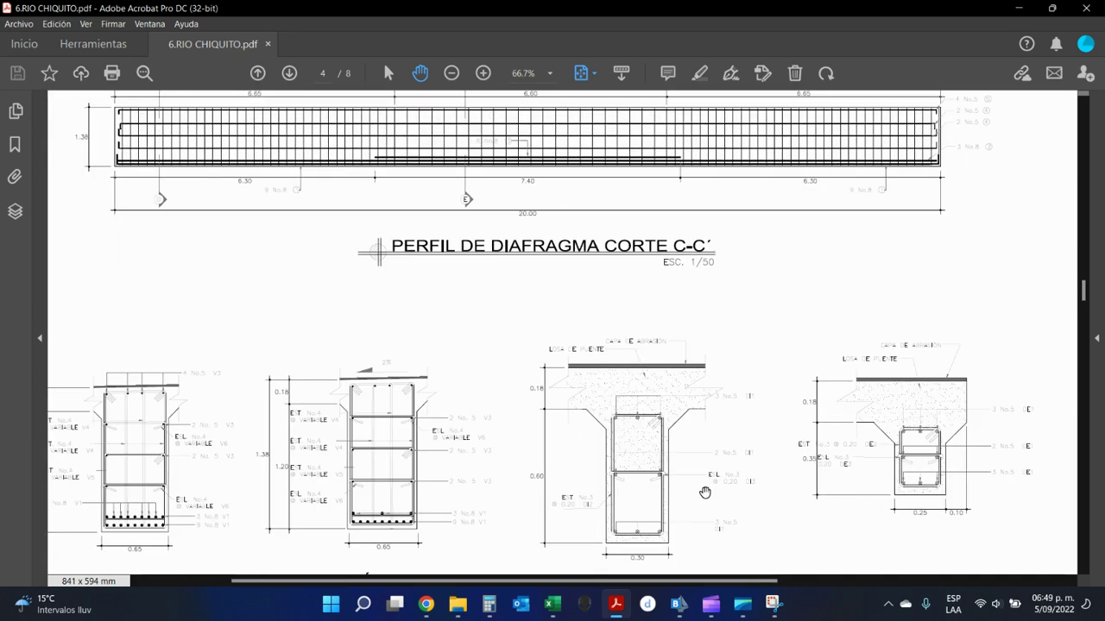
pyautogui.keyDown('ctrl'); pyautogui.scroll(-2, 690, 402); pyautogui.keyUp('ctrl')
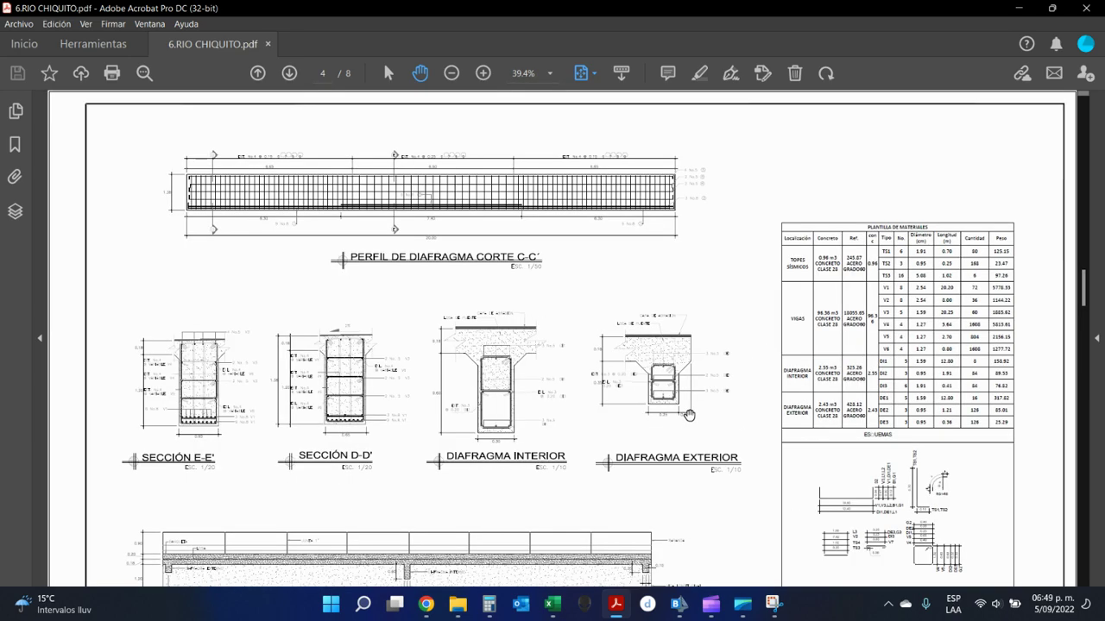
# Examine the exterior and interior diaphragm dimensions and spacing in the D-D' diaphragm elevation on page 4 of the Río Chiquito drawings.
pyautogui.keyDown('ctrl'); pyautogui.scroll(2, 350, 557); pyautogui.keyUp('ctrl')
pyautogui.moveTo(350, 557); pyautogui.dragTo(479, 539)
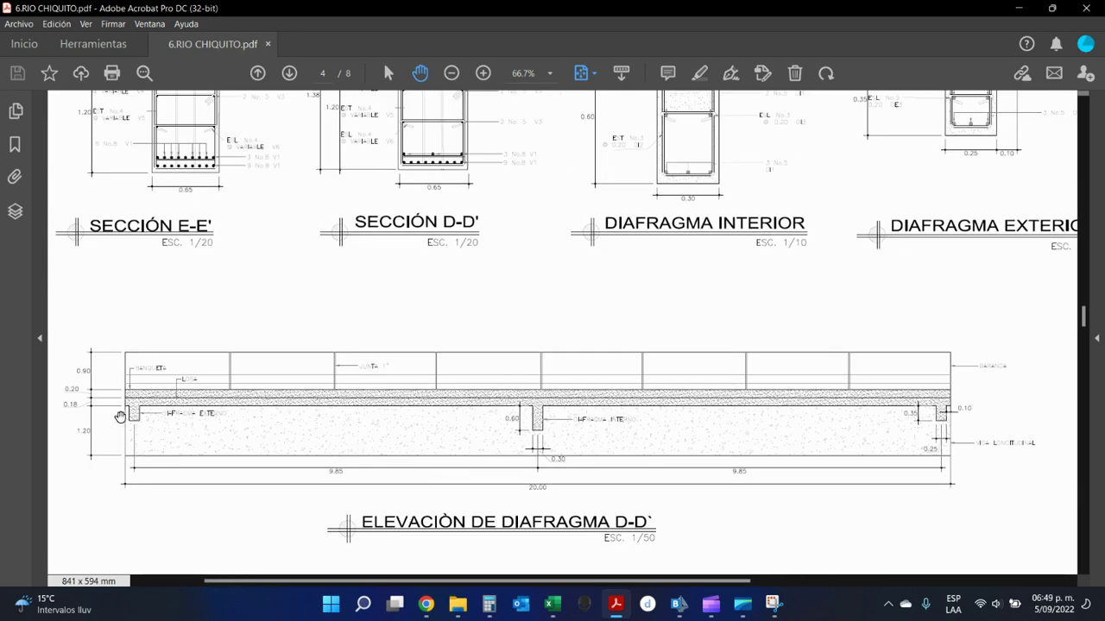
pyautogui.keyDown('ctrl'); pyautogui.scroll(3, 133, 416); pyautogui.keyUp('ctrl')
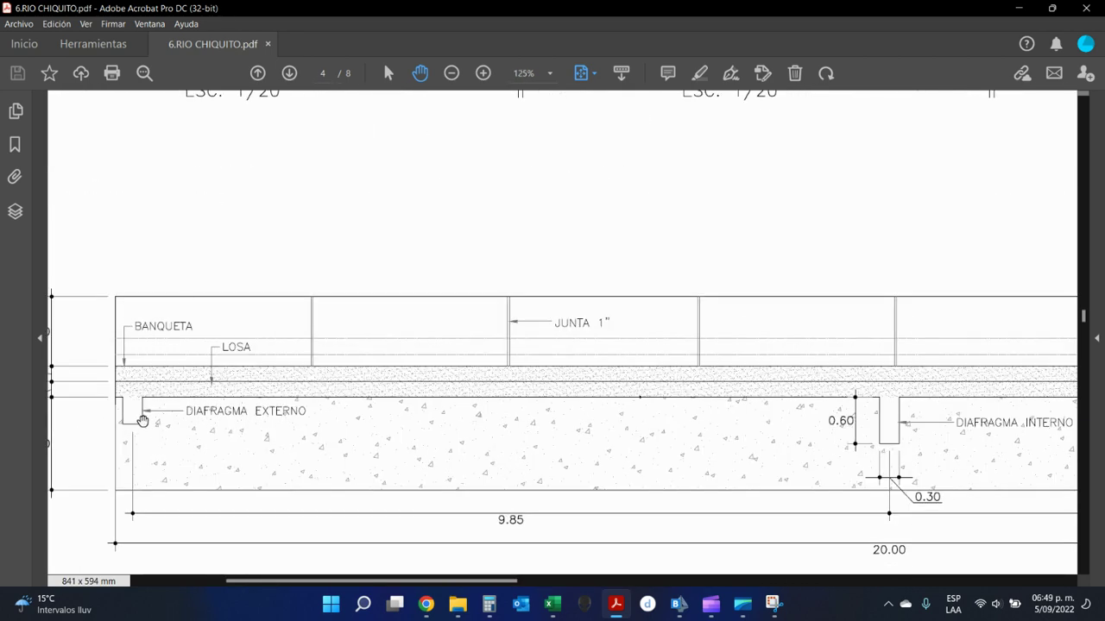
pyautogui.keyDown('ctrl'); pyautogui.scroll(-2, 138, 419); pyautogui.keyUp('ctrl')
pyautogui.hscroll(3, 547, 417)
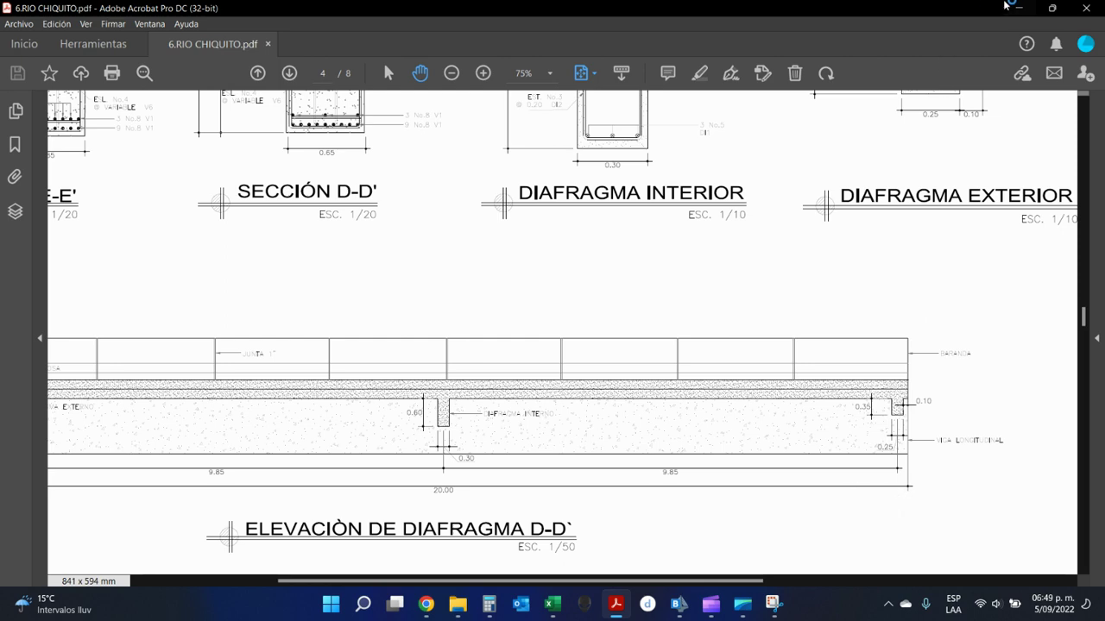
# Return to CSiBridge and modify diaphragm DIAPH, setting thickness 0.30 m, depth 0.80 m and the name DIA INT.
pyautogui.click(1017, 8)
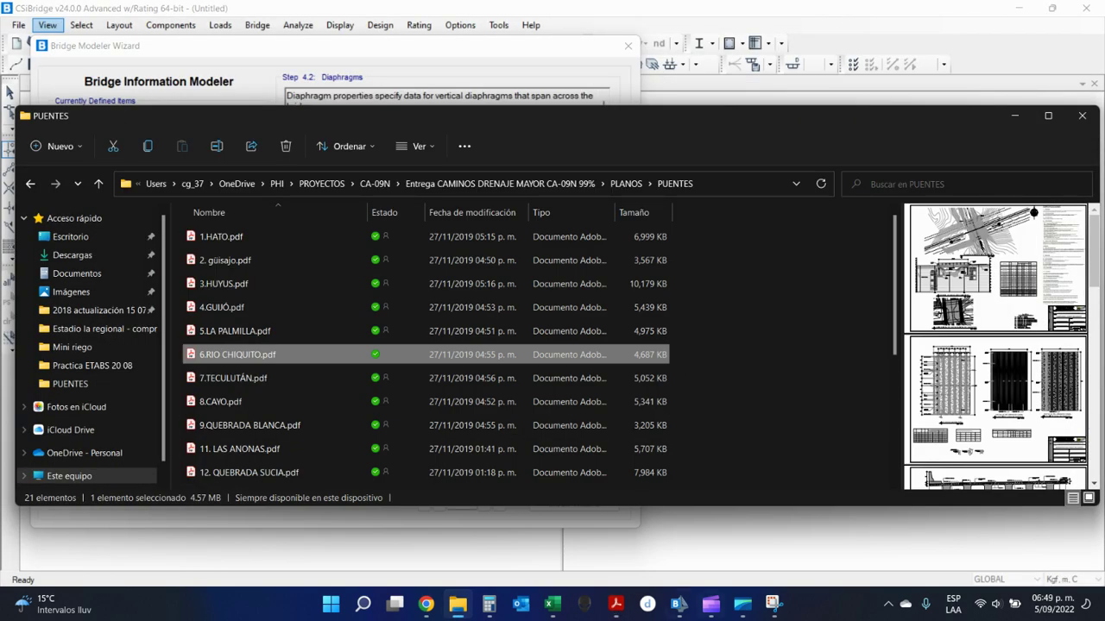
pyautogui.click(629, 525)
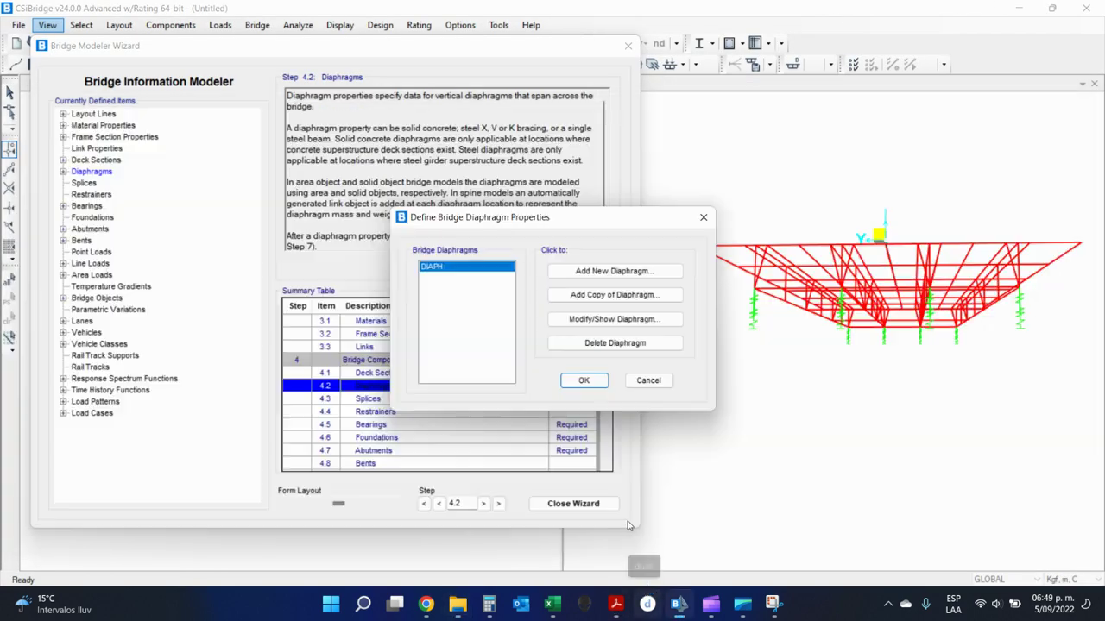
pyautogui.click(643, 320)
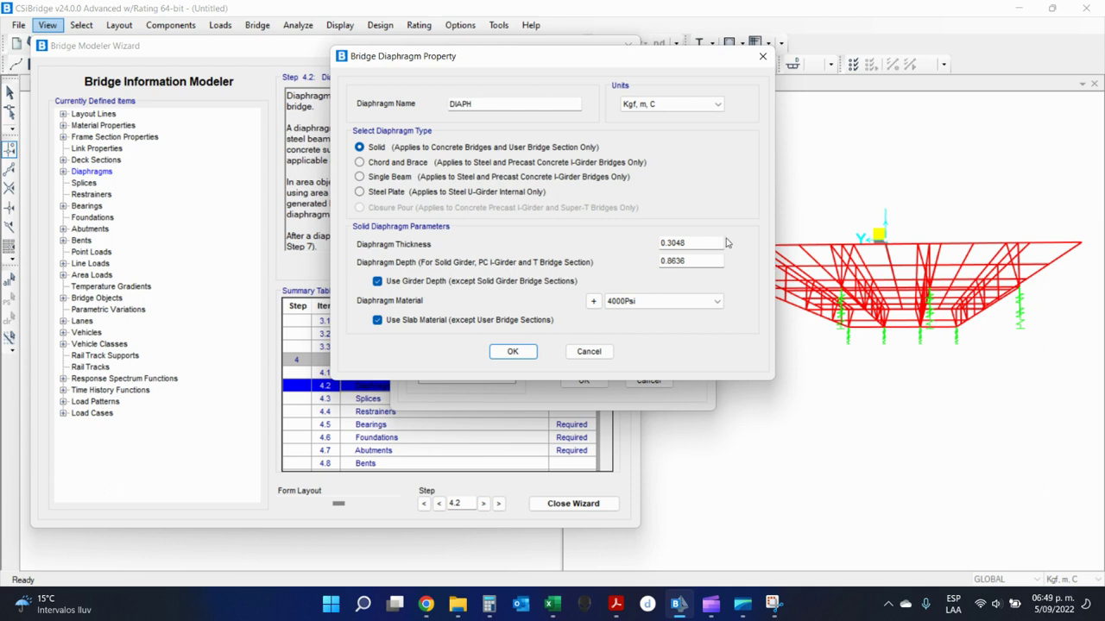
pyautogui.moveTo(713, 242); pyautogui.dragTo(679, 242)
pyautogui.moveTo(689, 260); pyautogui.dragTo(669, 258)
pyautogui.write('0')
pyautogui.click(526, 104)
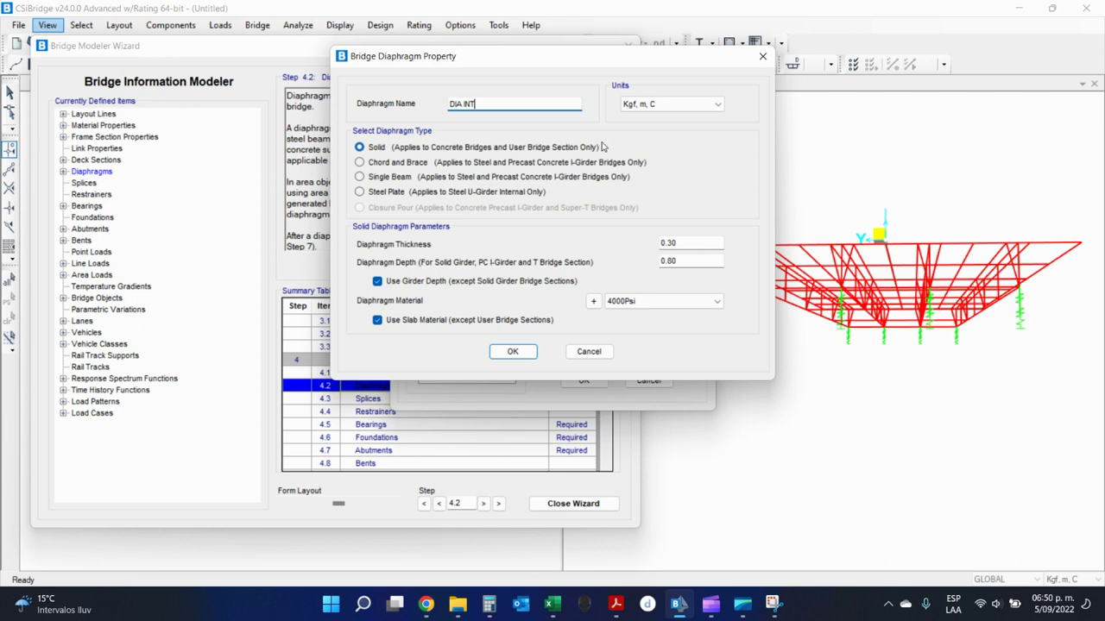
# Keep the Solid type and 4000Psi material for DIA INT and accept the diaphragm property.
pyautogui.click(405, 192)
pyautogui.click(400, 151)
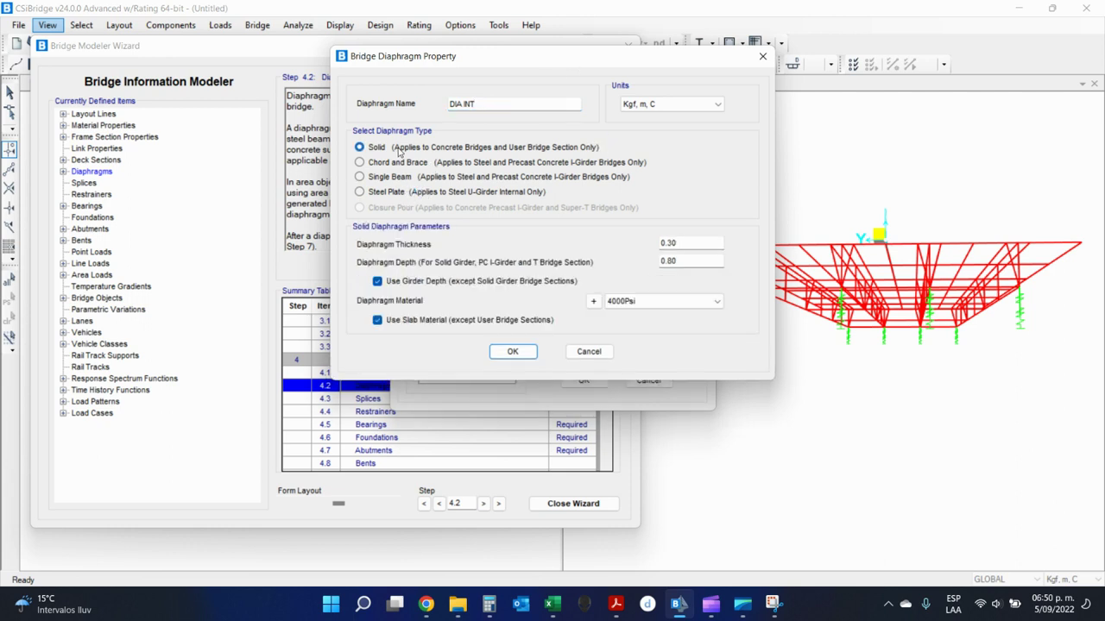
pyautogui.click(662, 302)
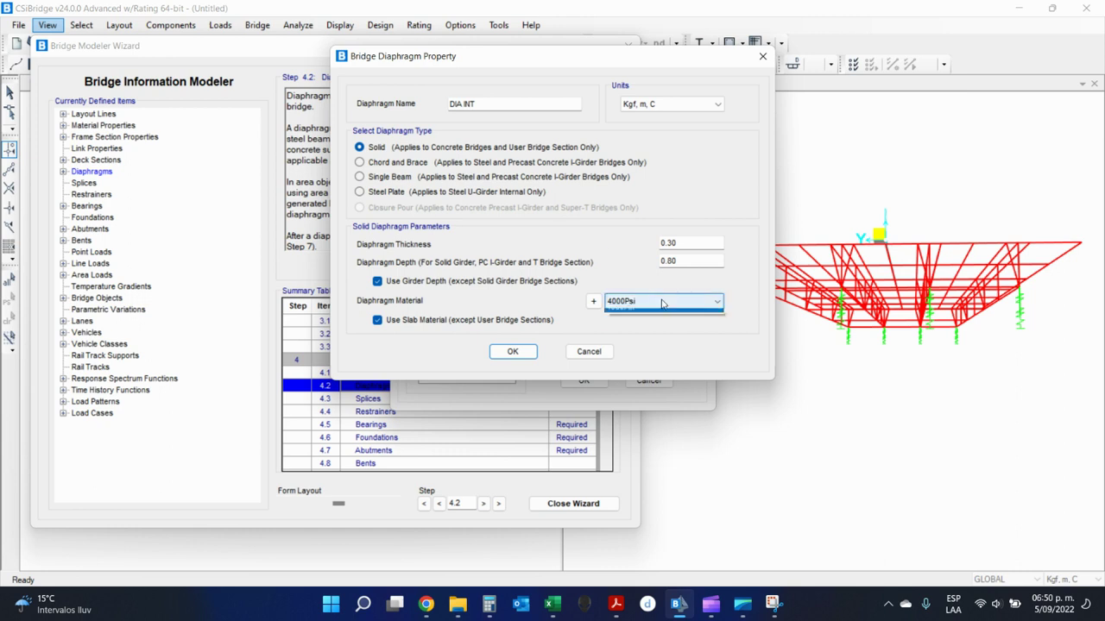
pyautogui.click(663, 304)
pyautogui.click(662, 304)
pyautogui.click(665, 301)
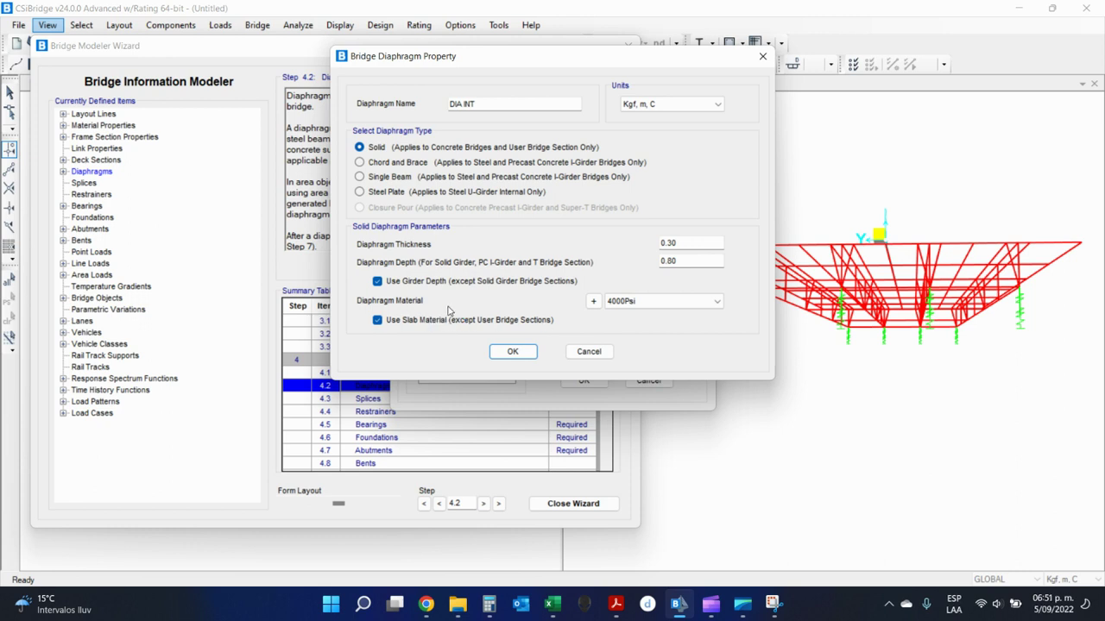
pyautogui.click(507, 351)
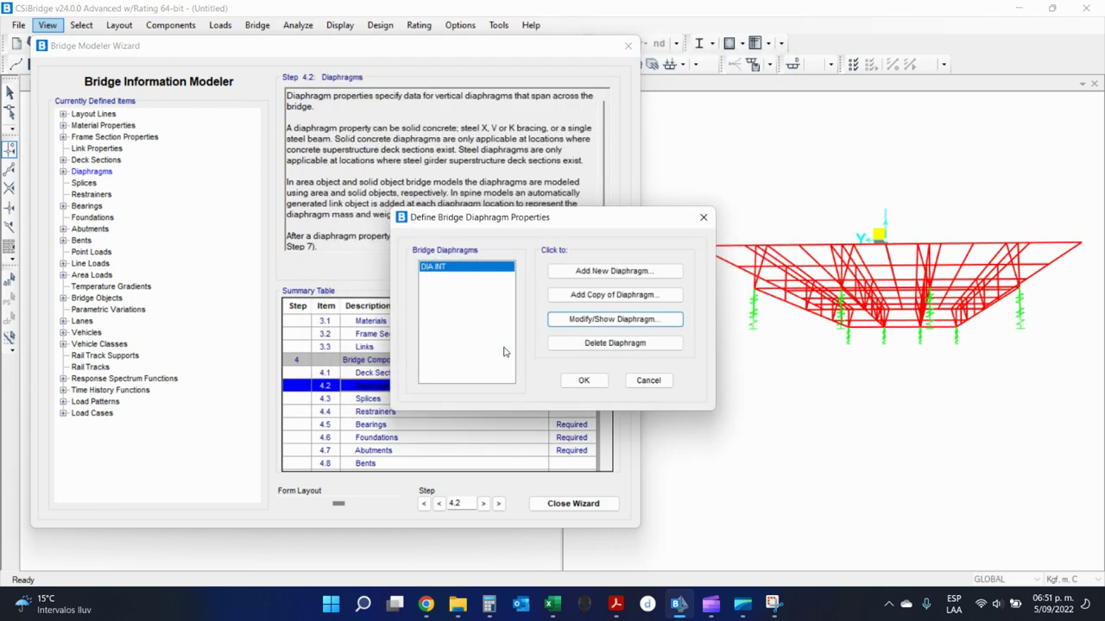
# Add a copy of the DIA INT diaphragm and name it DIA EX.
pyautogui.click(597, 298)
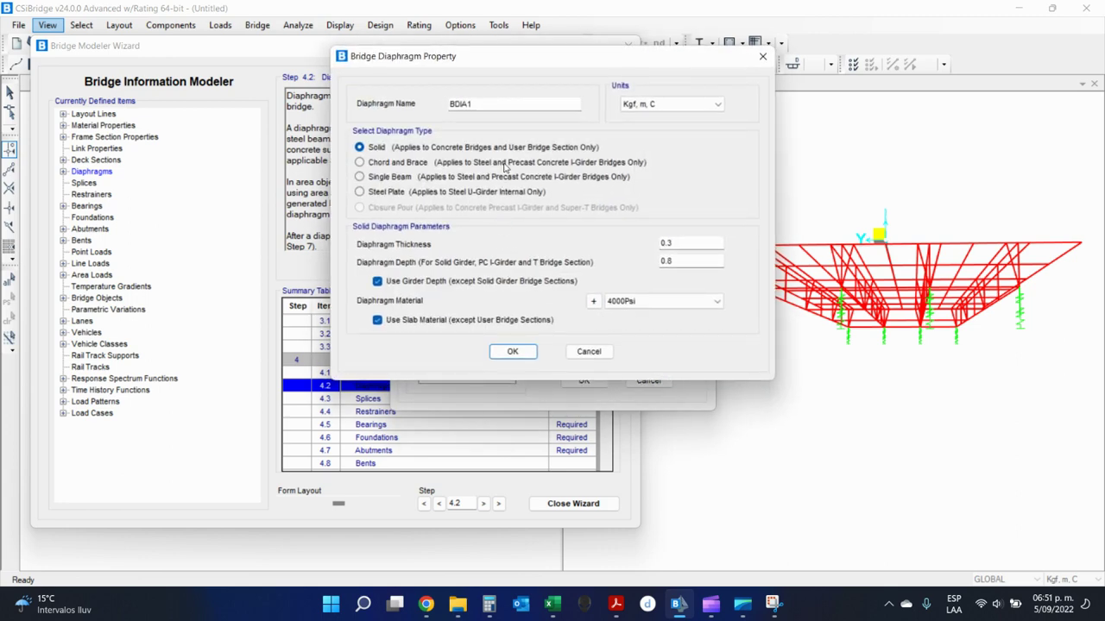
pyautogui.moveTo(523, 104); pyautogui.dragTo(365, 120)
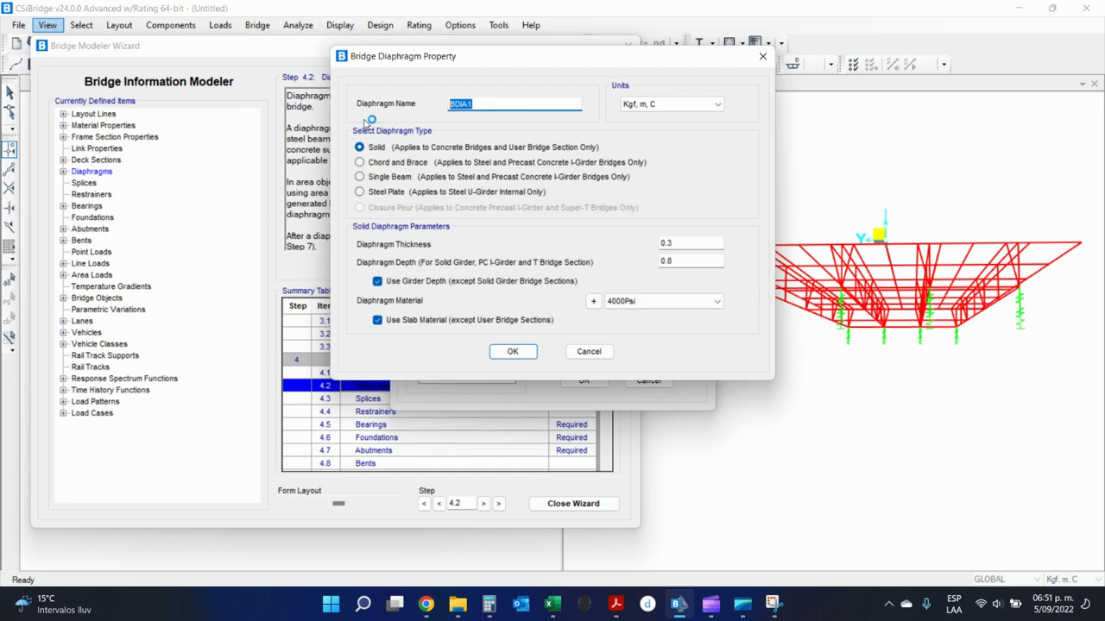
pyautogui.write('DIA')
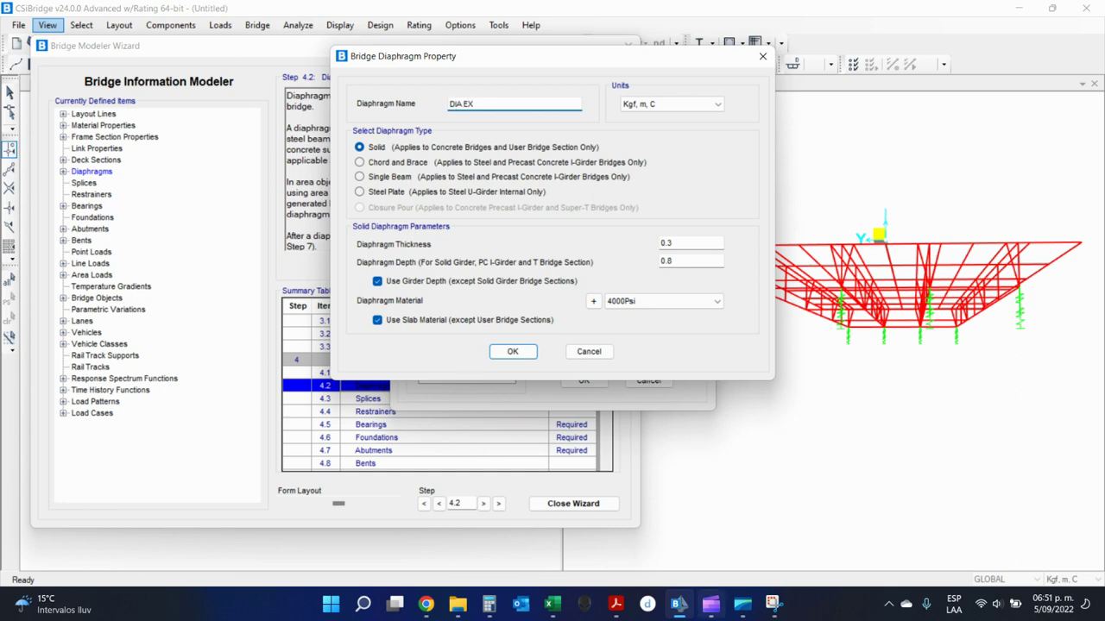
pyautogui.click(711, 605)
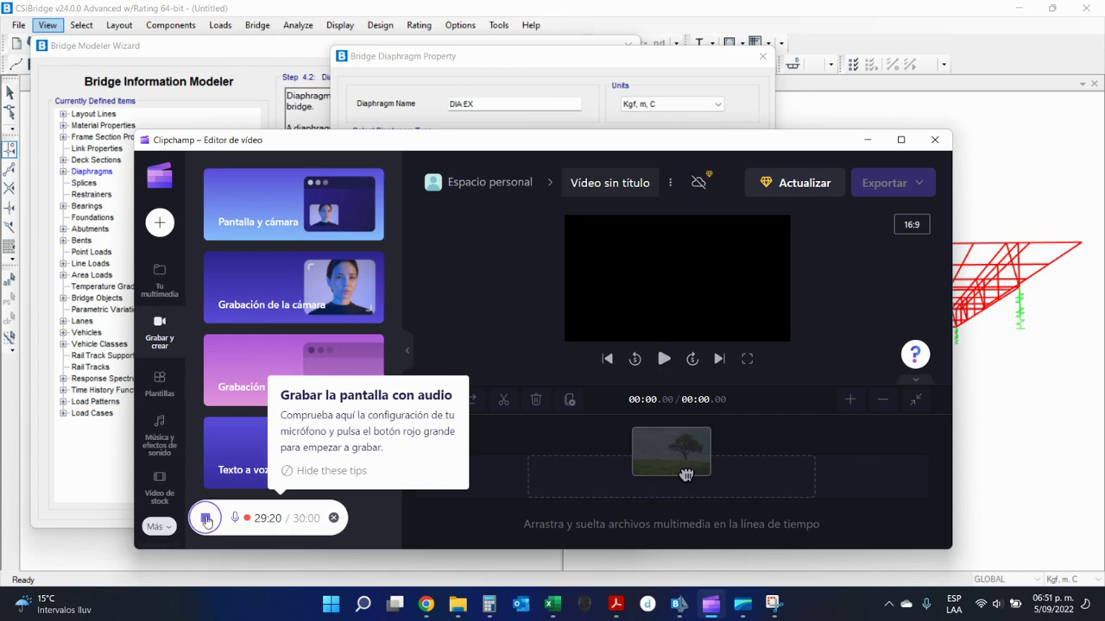